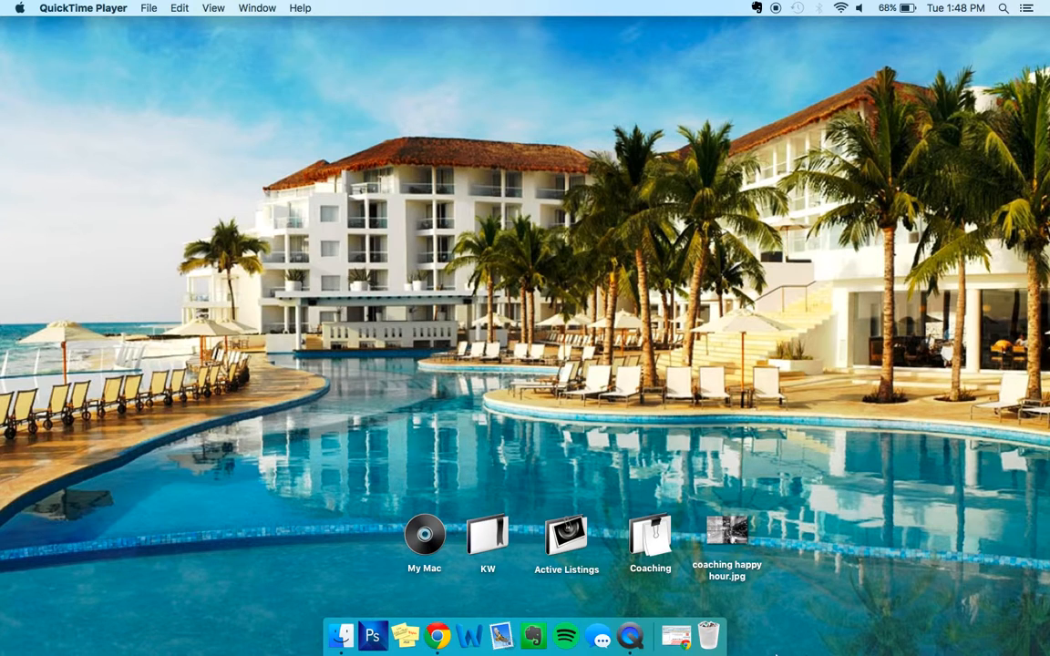
Restore the minimized Chrome window showing Paragon 5 and open a new blank tab.
{"action": "left_click", "coordinate": [675, 637]}
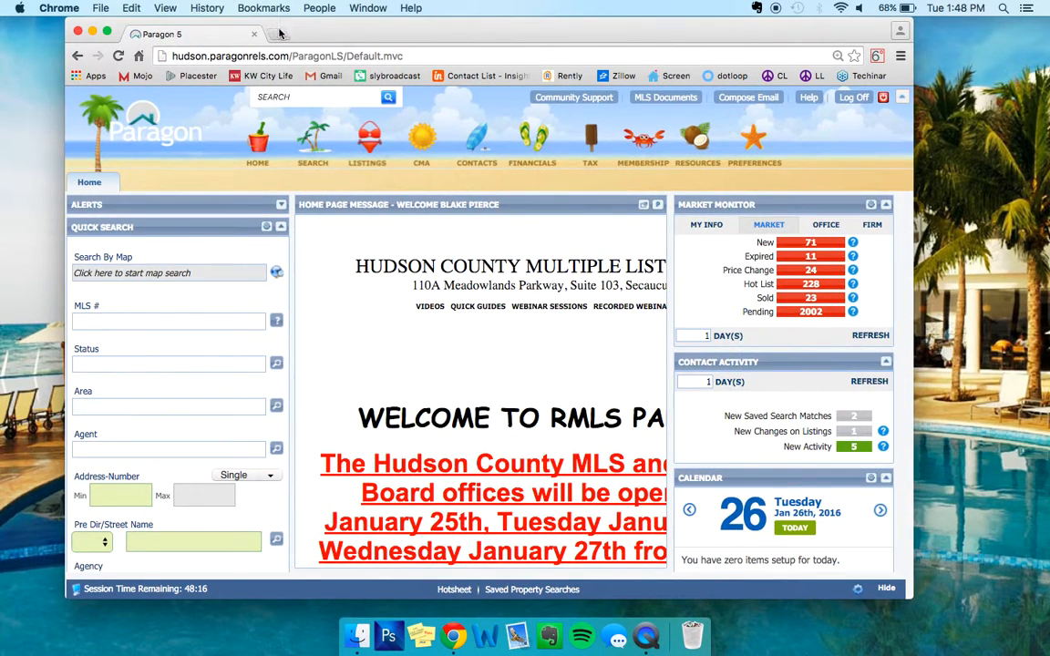
{"action": "left_click", "coordinate": [274, 33]}
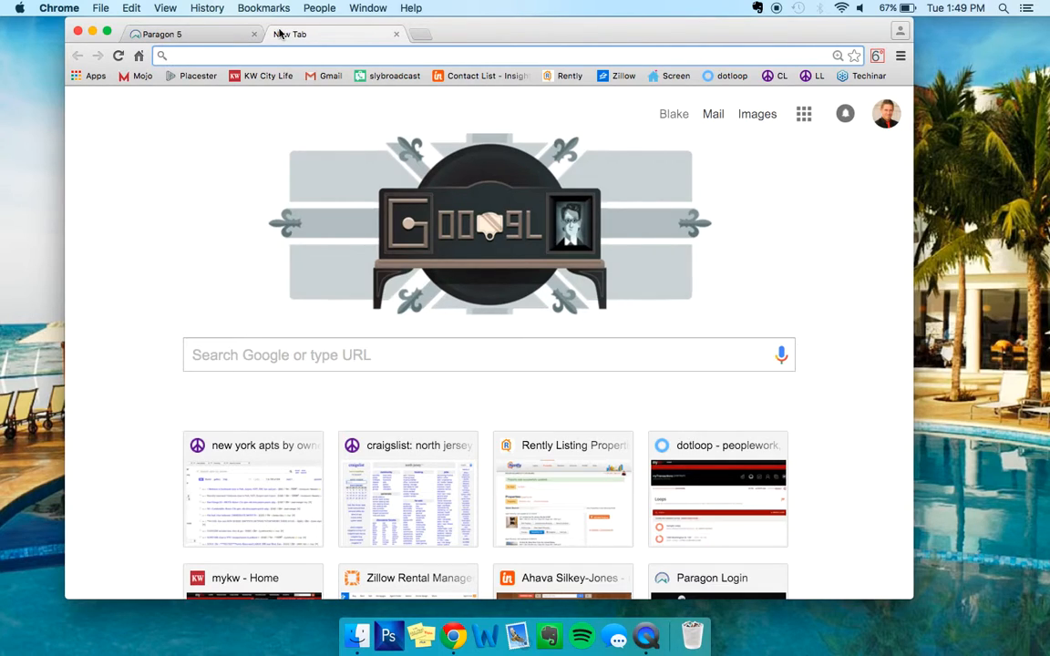
Load mykw.kw.com and go to the dotloop transaction Loops through Start eTransactions.
{"action": "type", "text": "my"}
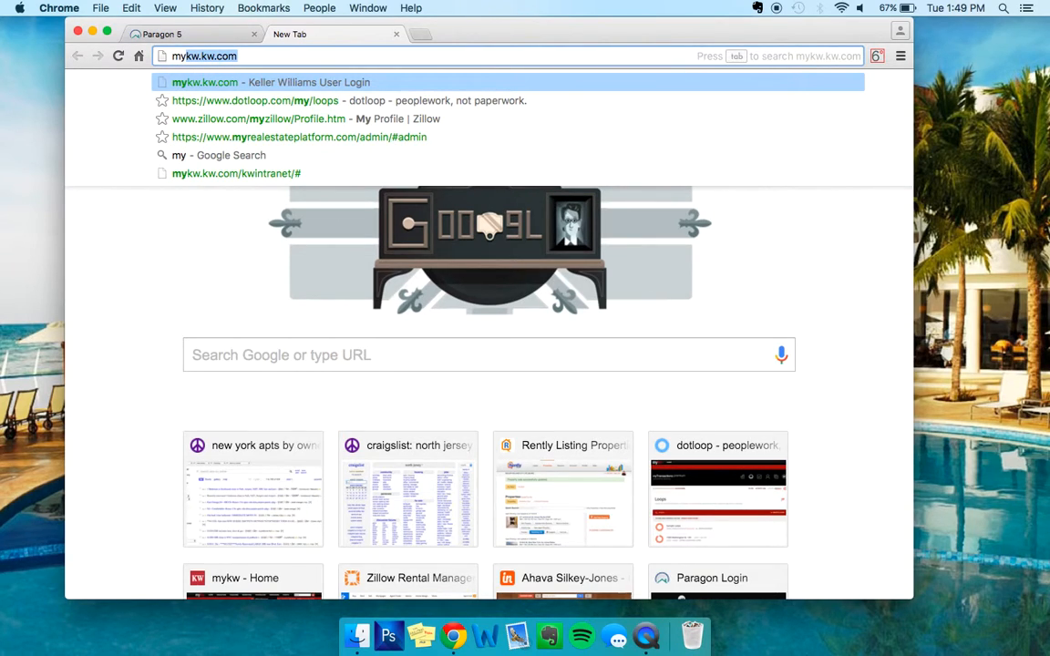
{"action": "key", "text": "Return"}
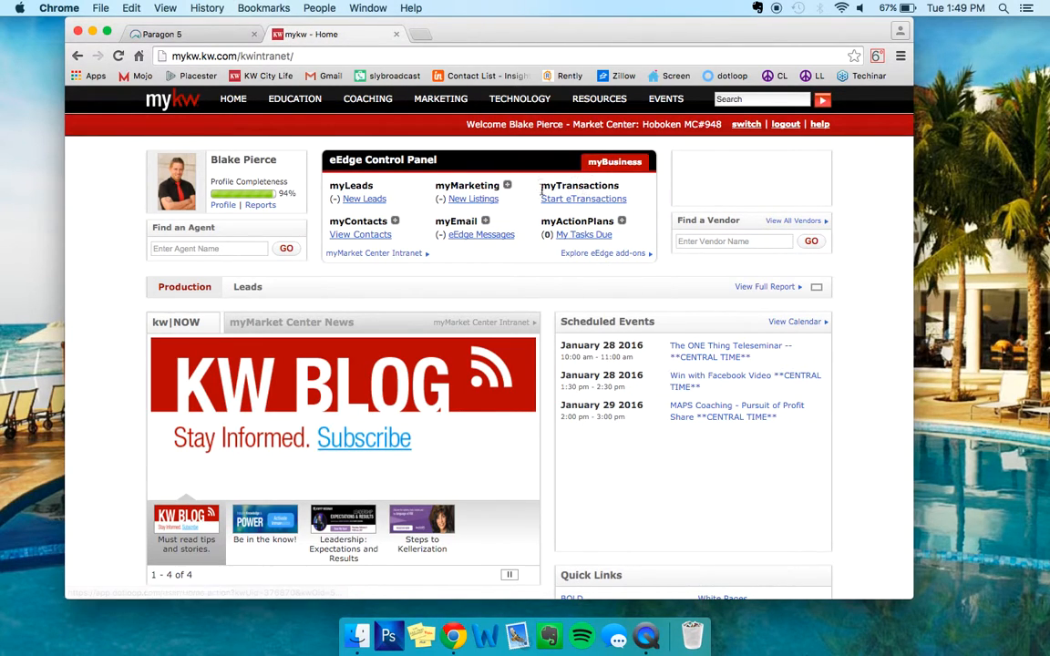
{"action": "left_click_drag", "start_coordinate": [536, 185], "coordinate": [622, 205]}
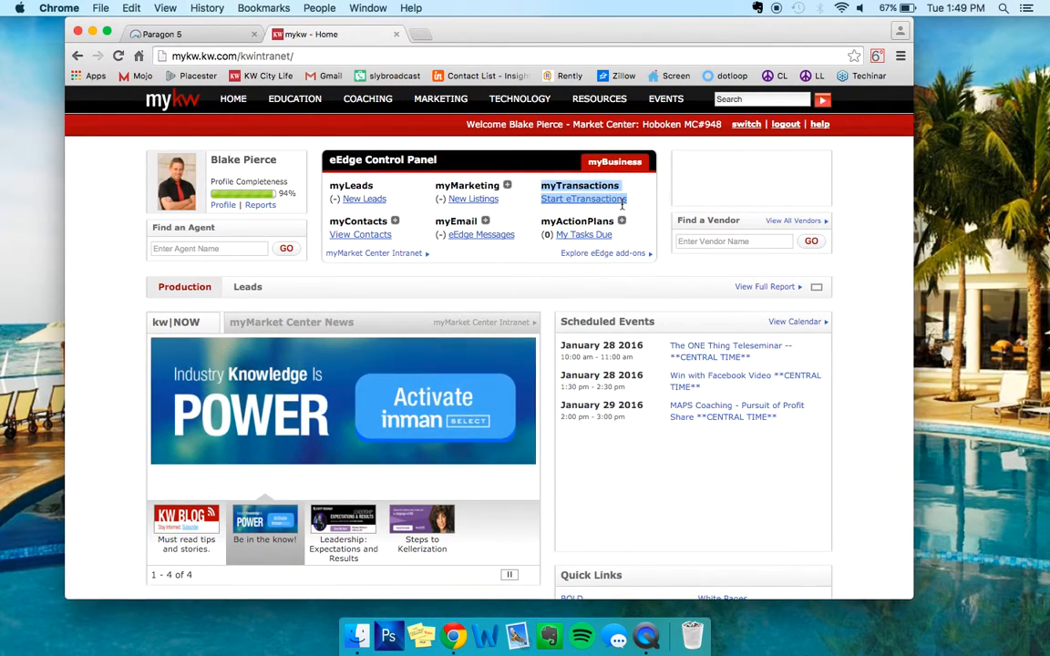
{"action": "left_click", "coordinate": [575, 206]}
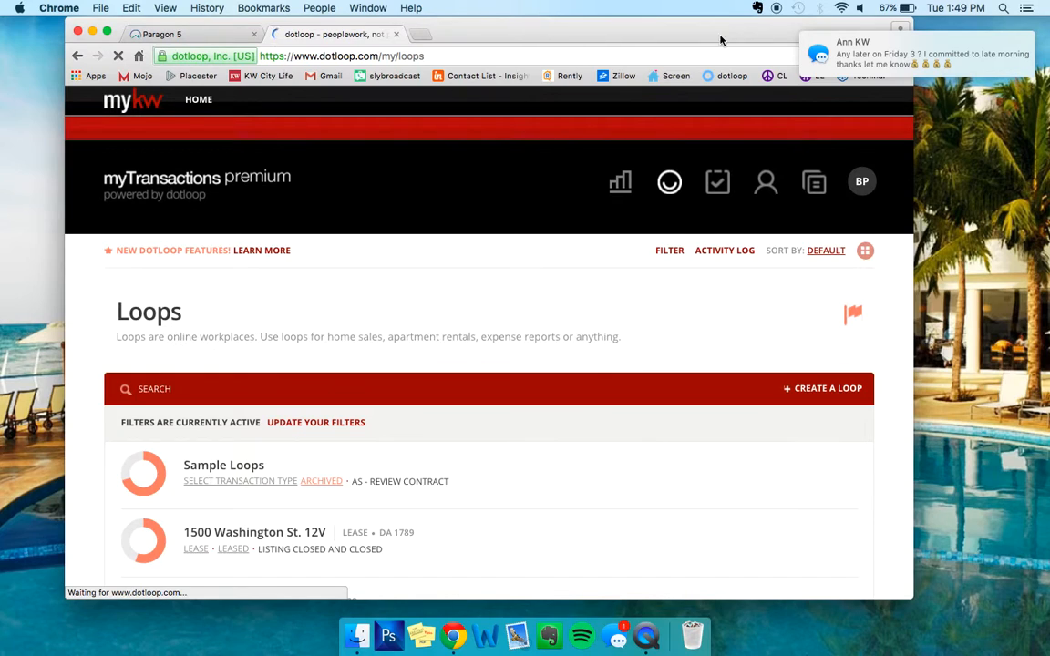
{"action": "mouse_move", "coordinate": [714, 38]}
{"action": "left_mouse_down"}
{"action": "mouse_move", "coordinate": [715, 106]}
{"action": "mouse_move", "coordinate": [710, 28]}
{"action": "left_mouse_up"}
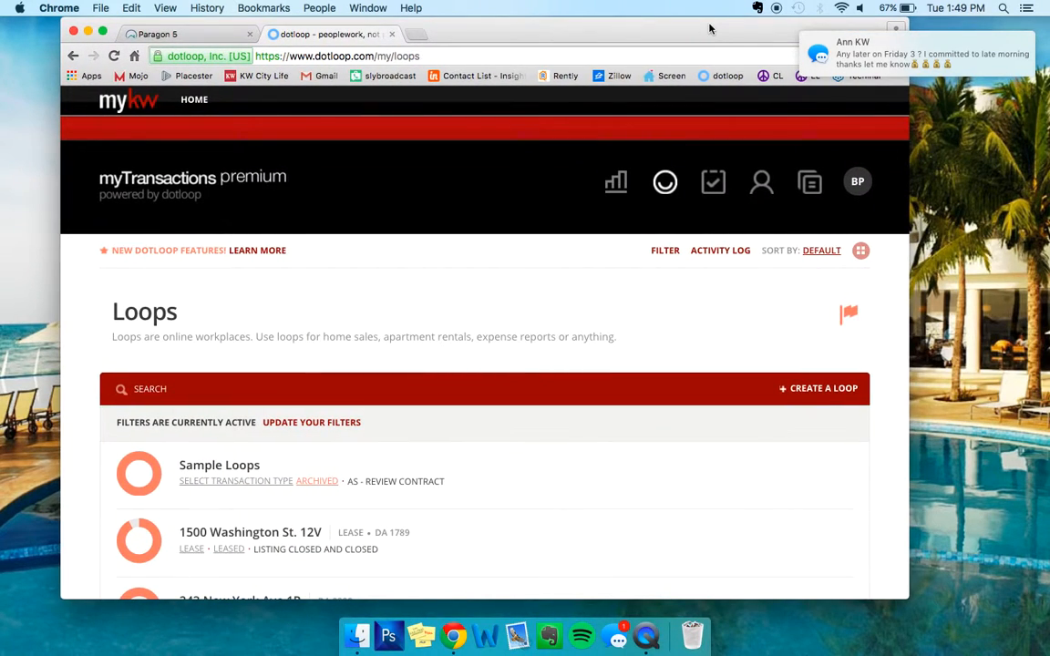
{"action": "right_click", "coordinate": [618, 635]}
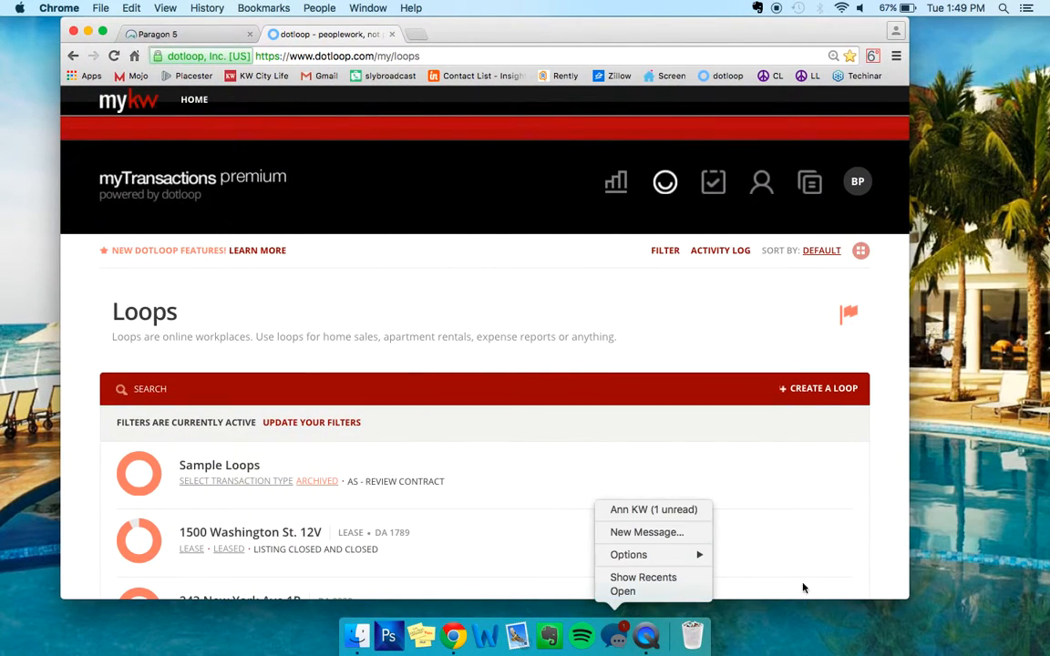
{"action": "left_click", "coordinate": [792, 628]}
{"action": "scroll", "coordinate": [333, 401], "scroll_direction": "down", "scroll_amount": 2}
{"action": "scroll", "coordinate": [332, 401], "scroll_direction": "down", "scroll_amount": 2}
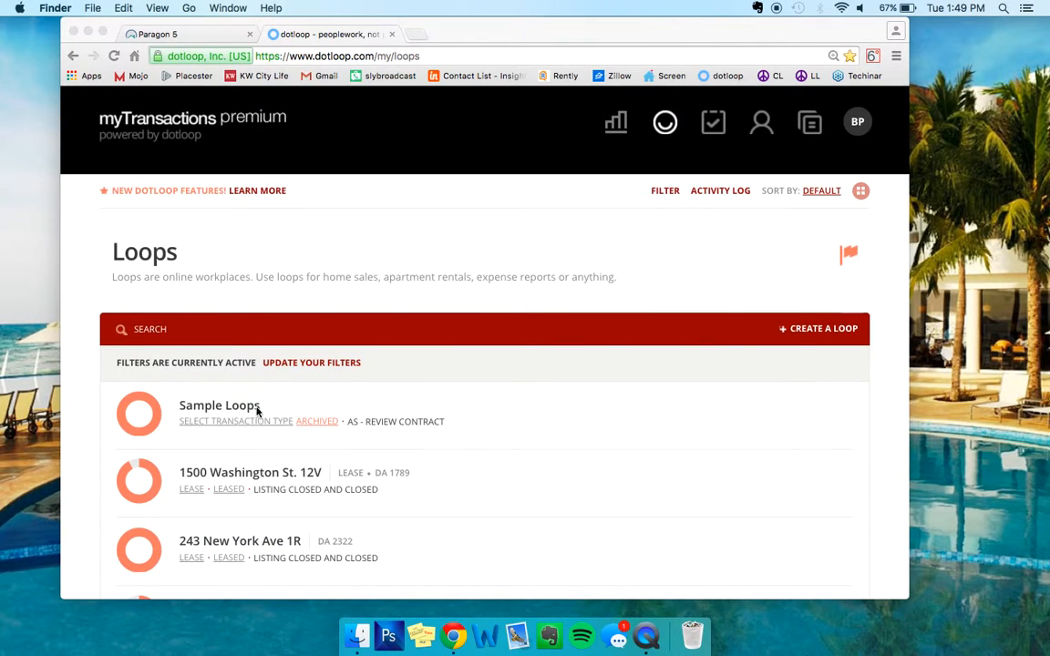
{"action": "left_click", "coordinate": [808, 301]}
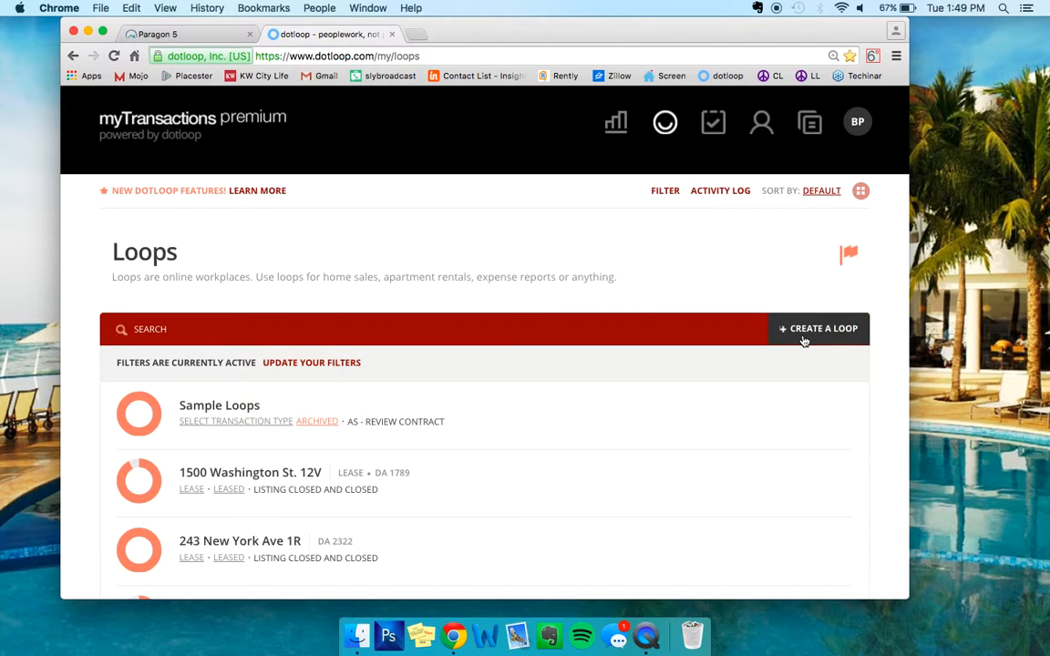
{"action": "scroll", "coordinate": [555, 459], "scroll_direction": "down", "scroll_amount": 15}
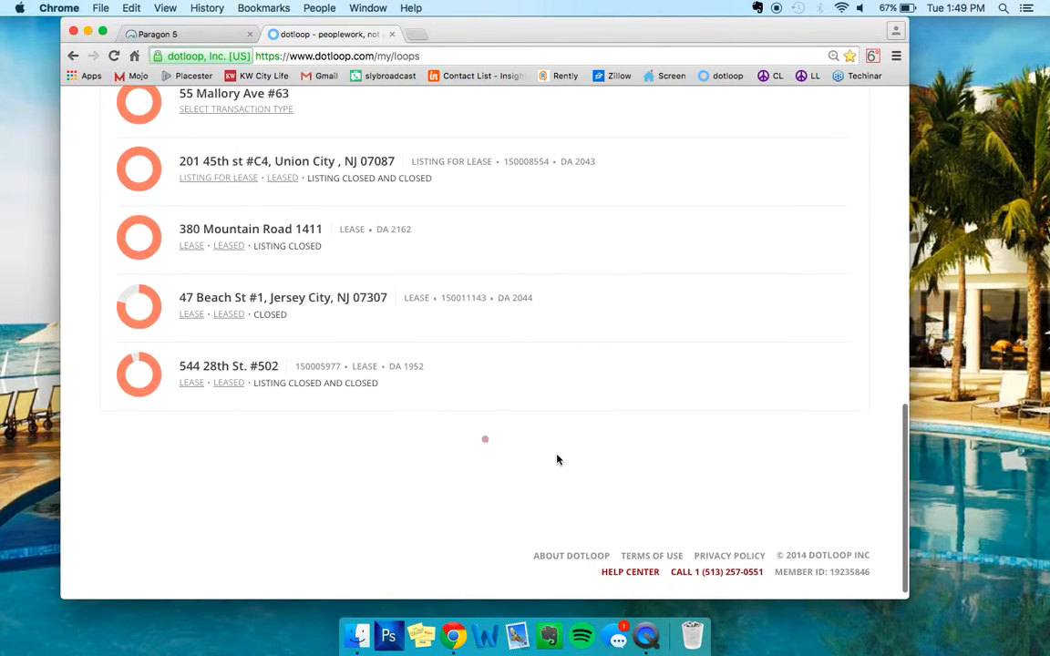
{"action": "scroll", "coordinate": [557, 459], "scroll_direction": "down", "scroll_amount": 10}
{"action": "scroll", "coordinate": [558, 459], "scroll_direction": "down", "scroll_amount": 9}
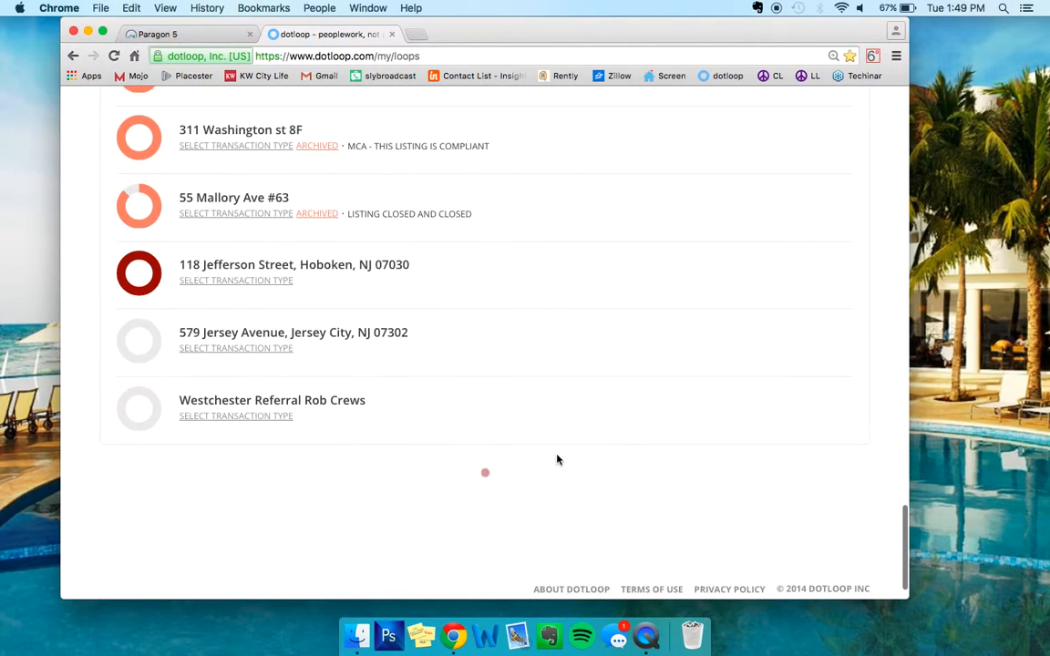
{"action": "scroll", "coordinate": [557, 459], "scroll_direction": "up", "scroll_amount": 20}
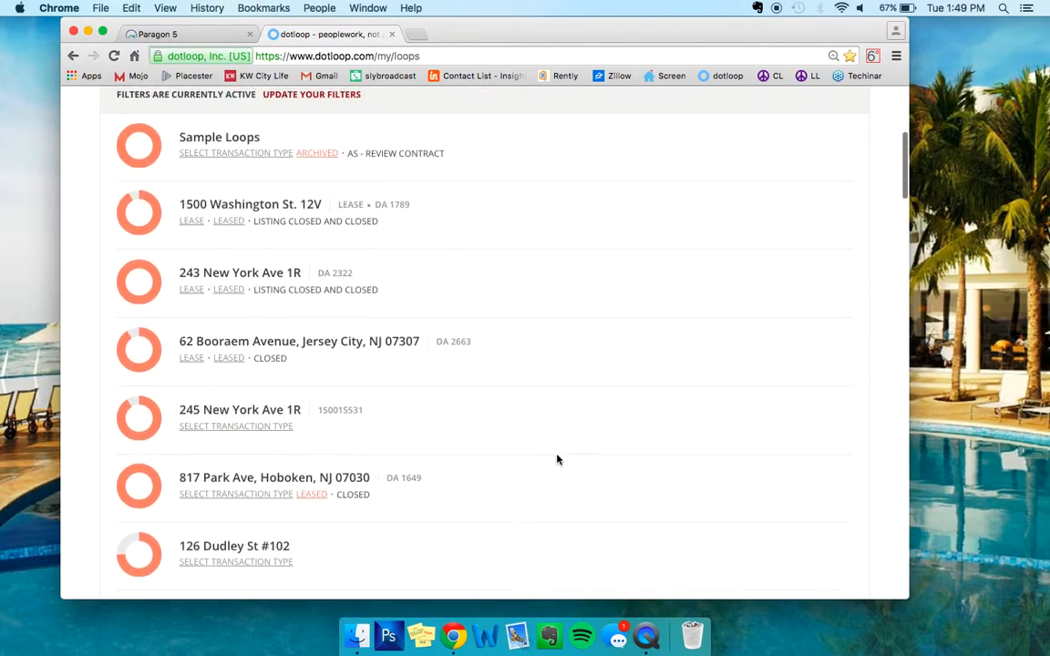
{"action": "scroll", "coordinate": [558, 459], "scroll_direction": "up", "scroll_amount": 4}
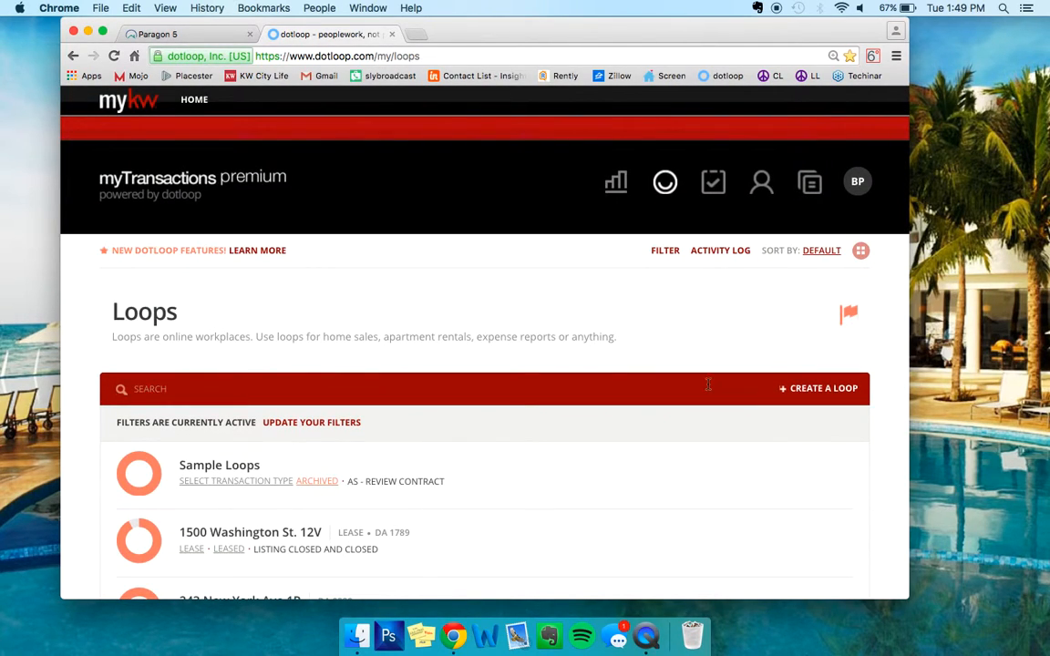
Open Sample Loops, archive the existing documents folder, and add a new folder.
{"action": "left_click", "coordinate": [219, 469]}
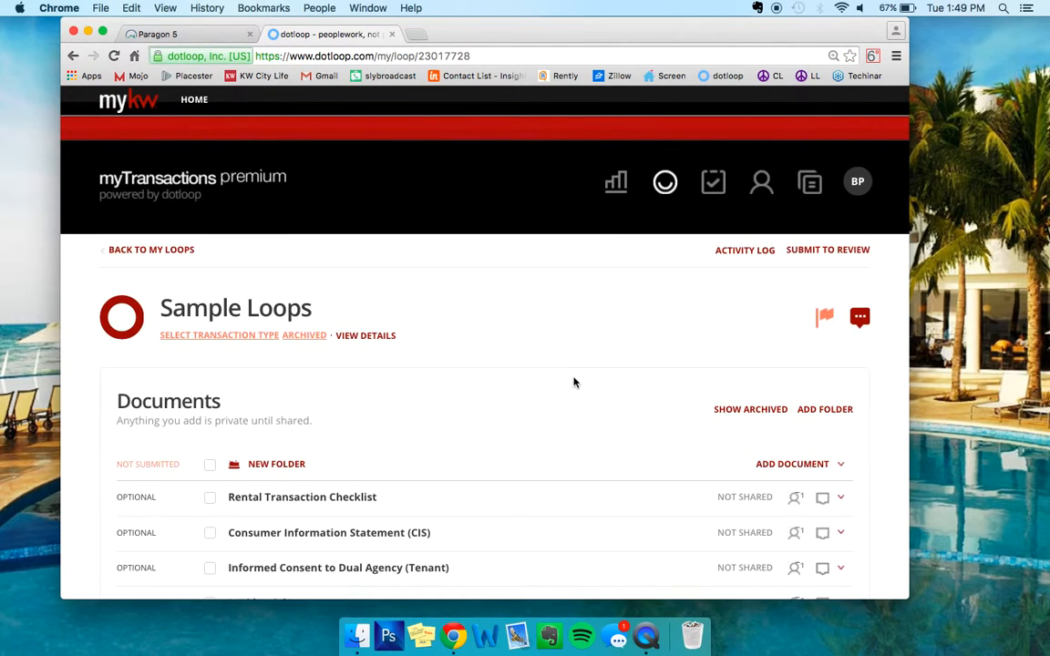
{"action": "left_click", "coordinate": [842, 466]}
{"action": "left_click", "coordinate": [827, 562]}
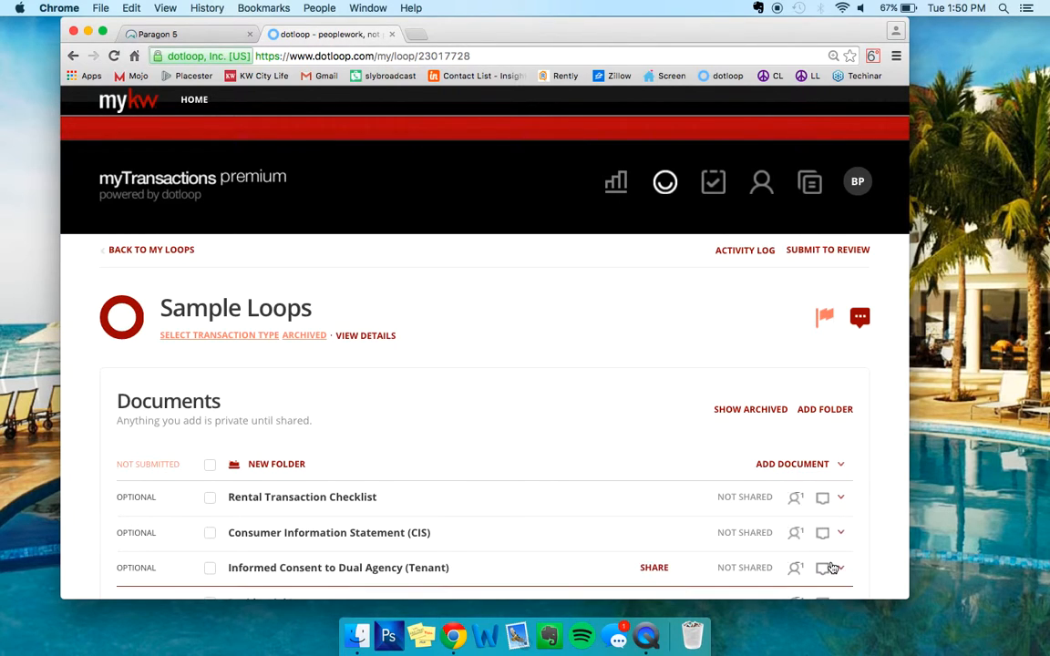
{"action": "left_click", "coordinate": [841, 466]}
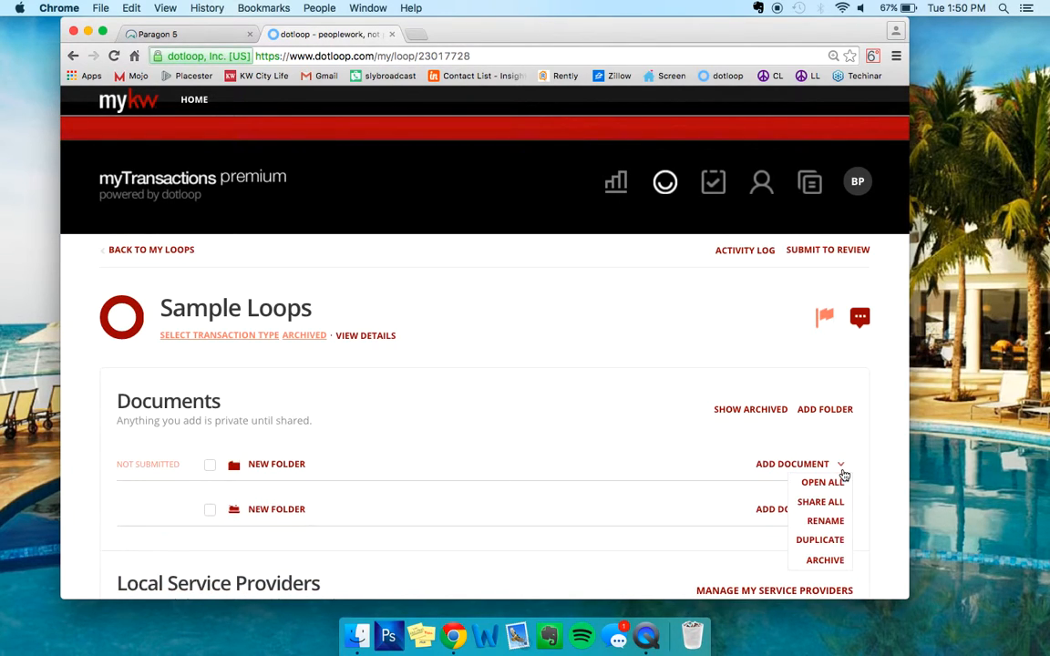
{"action": "left_click", "coordinate": [825, 410]}
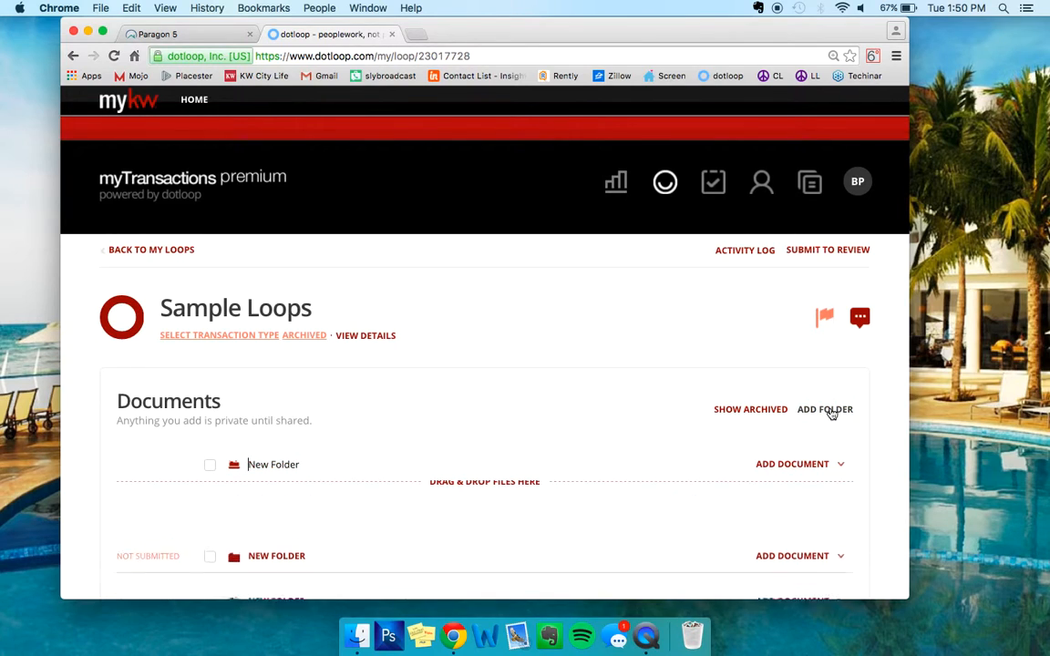
Bring up the empty Add person form from the loop's People section.
{"action": "scroll", "coordinate": [615, 412], "scroll_direction": "down", "scroll_amount": 3}
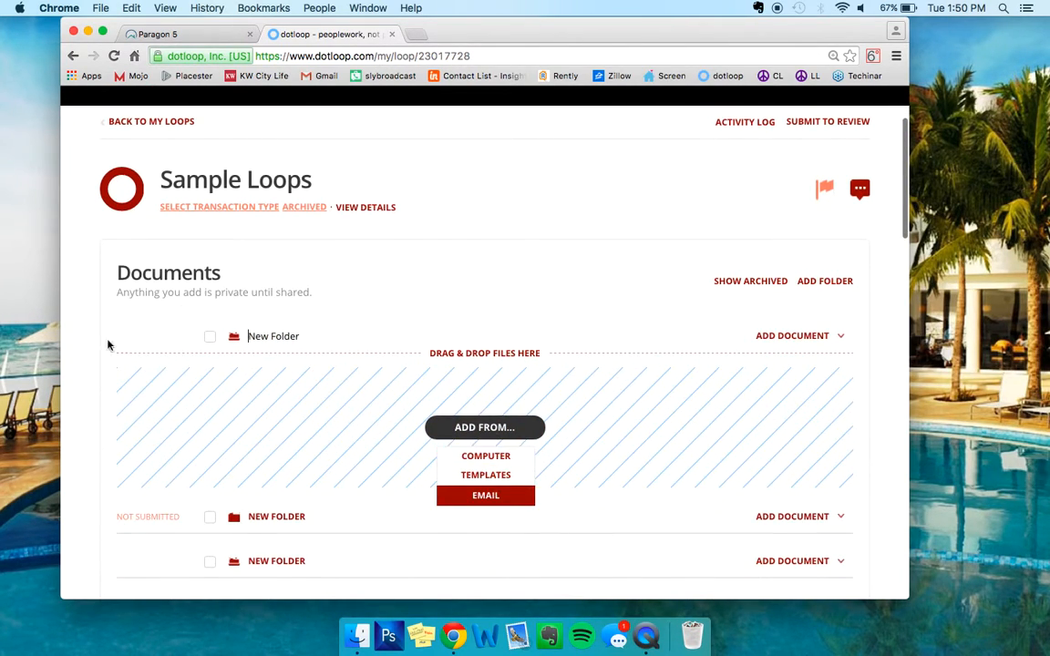
{"action": "scroll", "coordinate": [480, 387], "scroll_direction": "down", "scroll_amount": 10}
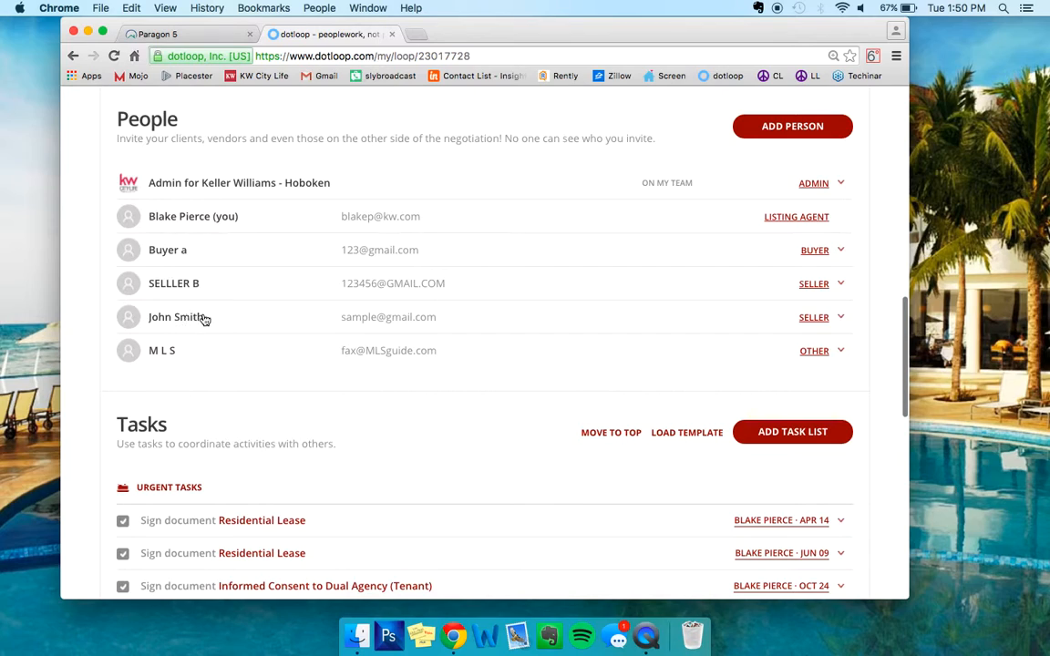
{"action": "left_click_drag", "start_coordinate": [206, 321], "coordinate": [149, 319]}
{"action": "left_click", "coordinate": [147, 318]}
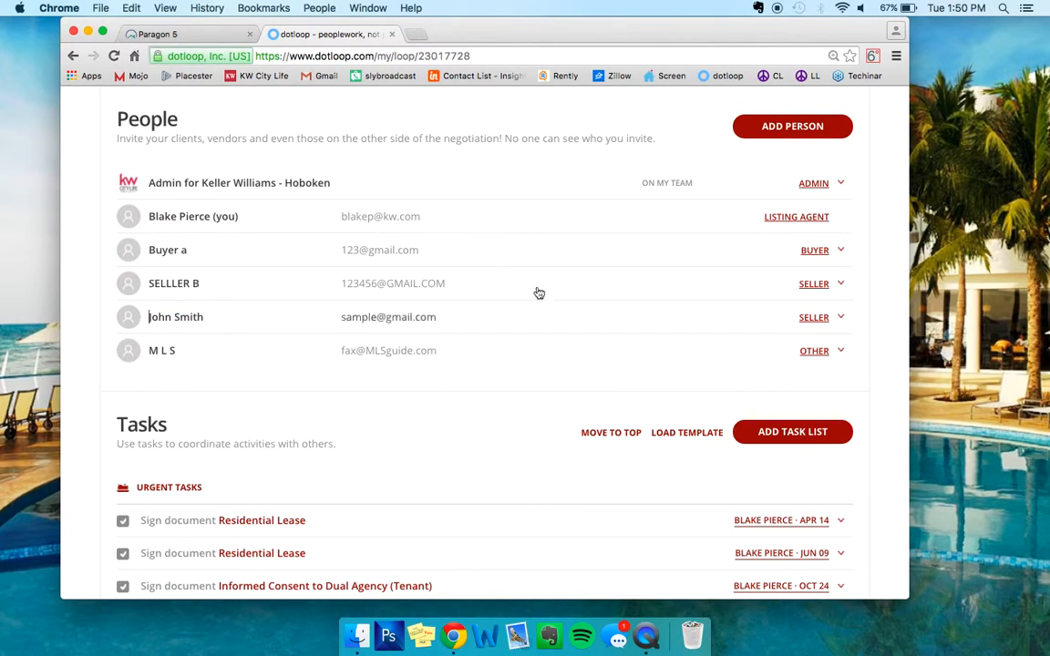
{"action": "left_click", "coordinate": [768, 128]}
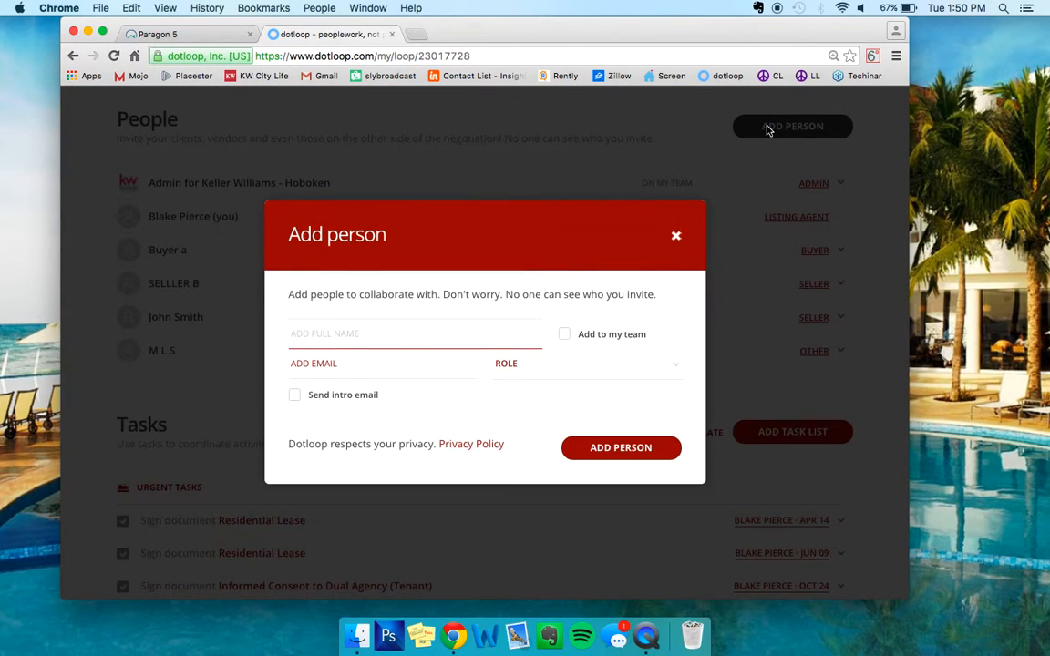
Add the landlord to People with their full name, e-mail address and the Landlord role.
{"action": "type", "text": "Anita Landlord"}
{"action": "left_click", "coordinate": [384, 367]}
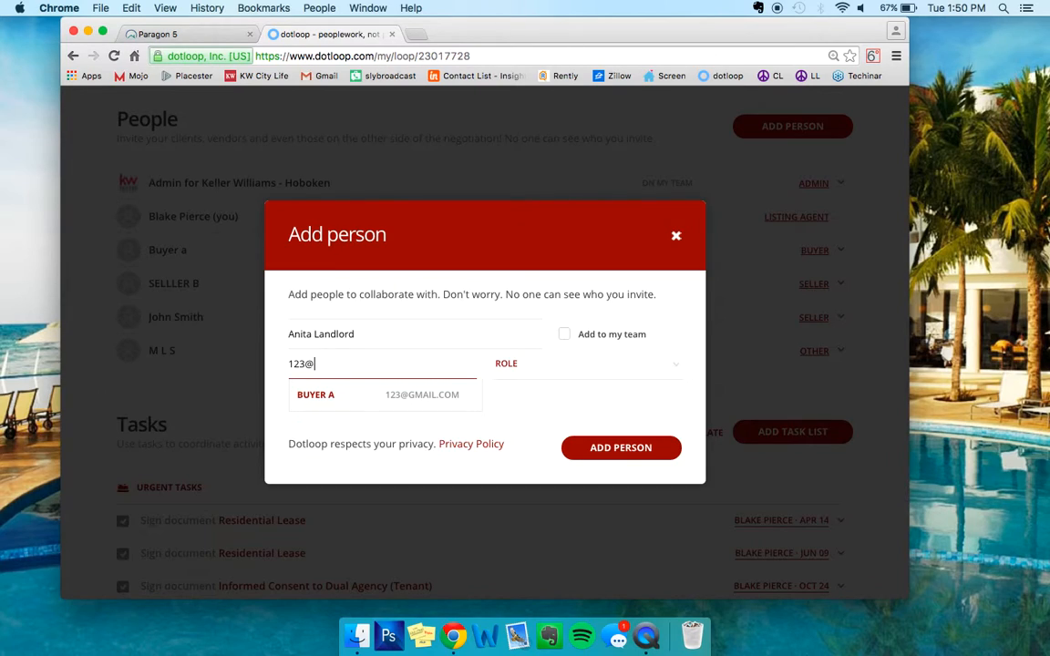
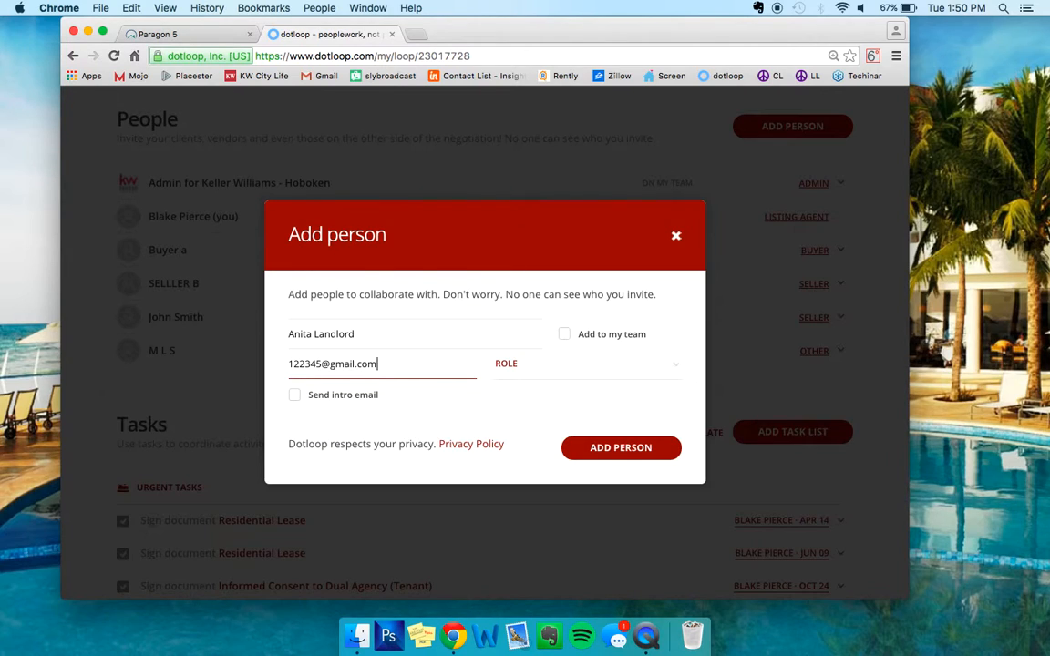
{"action": "left_click", "coordinate": [531, 373]}
{"action": "left_click", "coordinate": [525, 486]}
{"action": "left_click", "coordinate": [619, 450]}
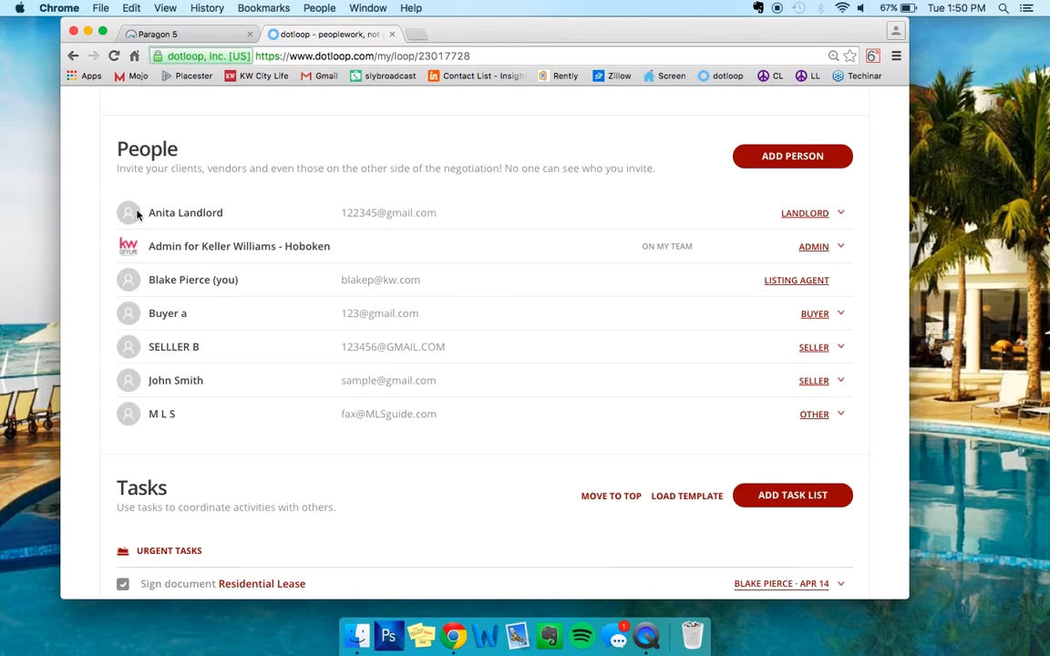
Choose Templates from the new folder's Add From menu to browse form libraries.
{"action": "scroll", "coordinate": [234, 233], "scroll_direction": "down", "scroll_amount": 1}
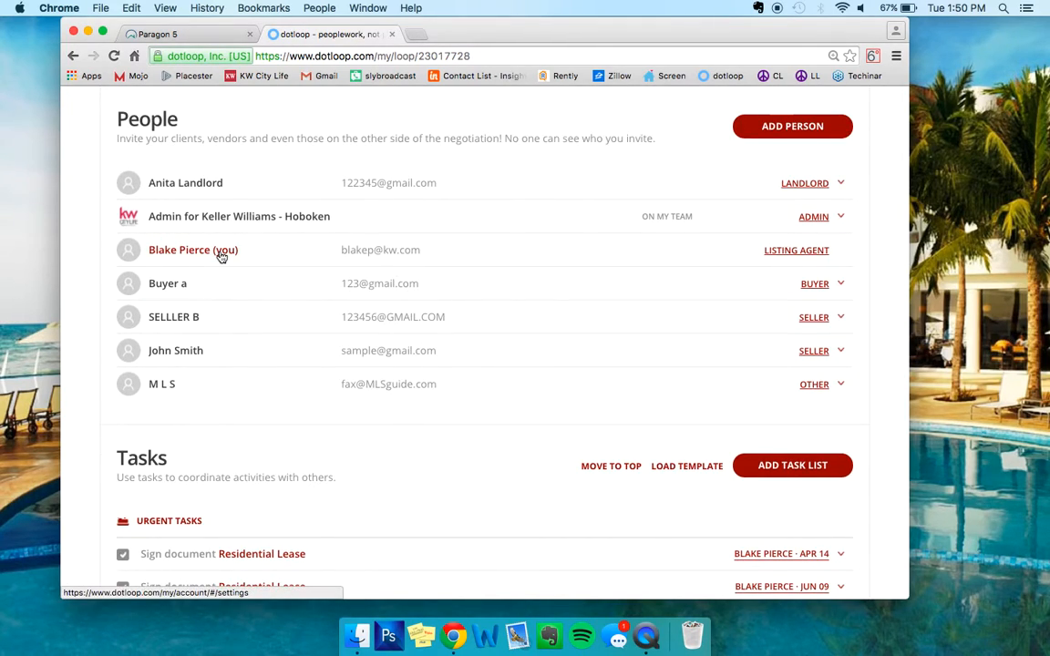
{"action": "scroll", "coordinate": [221, 257], "scroll_direction": "up", "scroll_amount": 10}
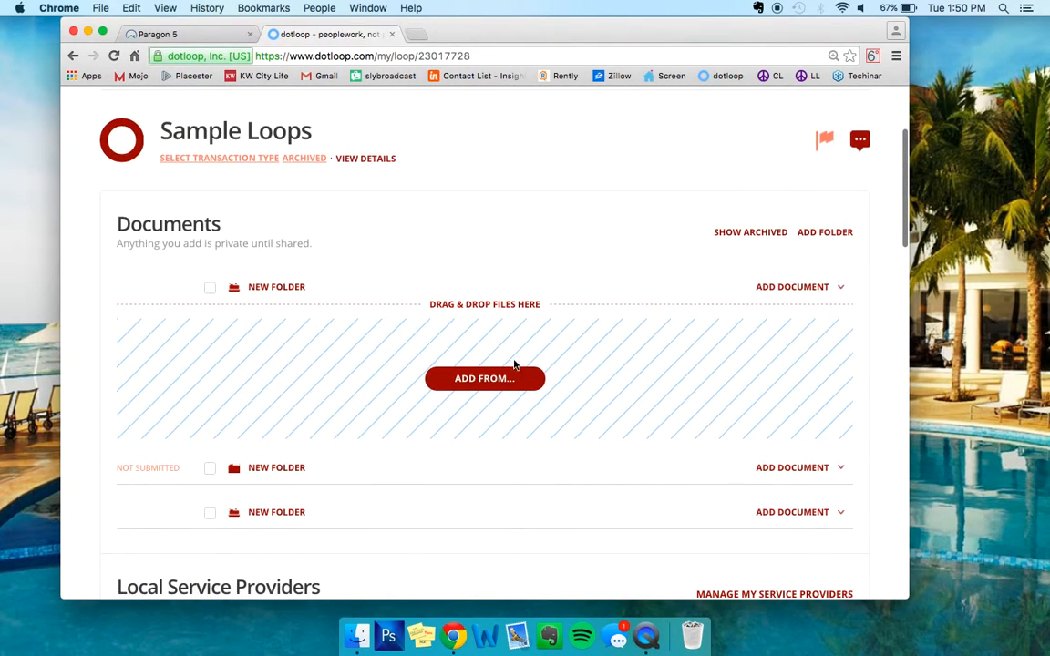
{"action": "left_click", "coordinate": [506, 379]}
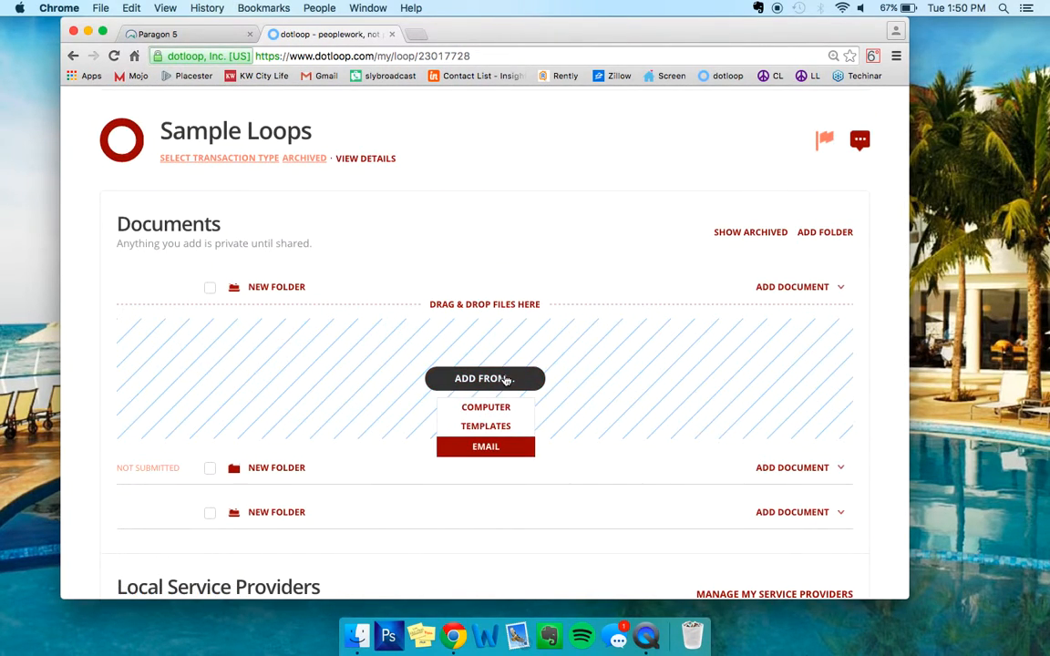
{"action": "left_click", "coordinate": [493, 425]}
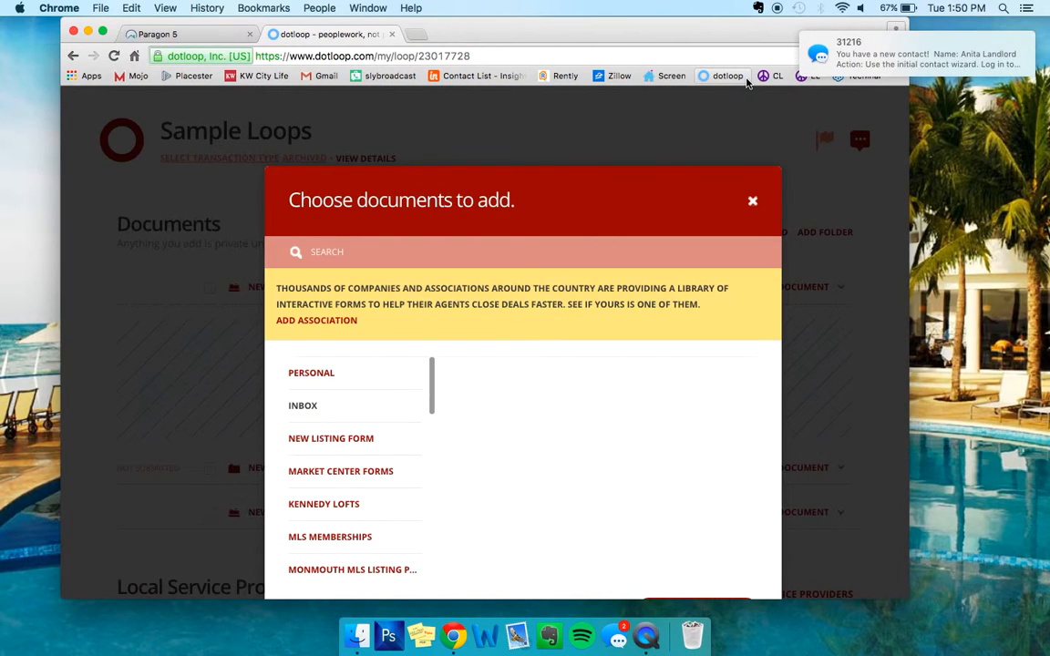
{"action": "mouse_move", "coordinate": [842, 72]}
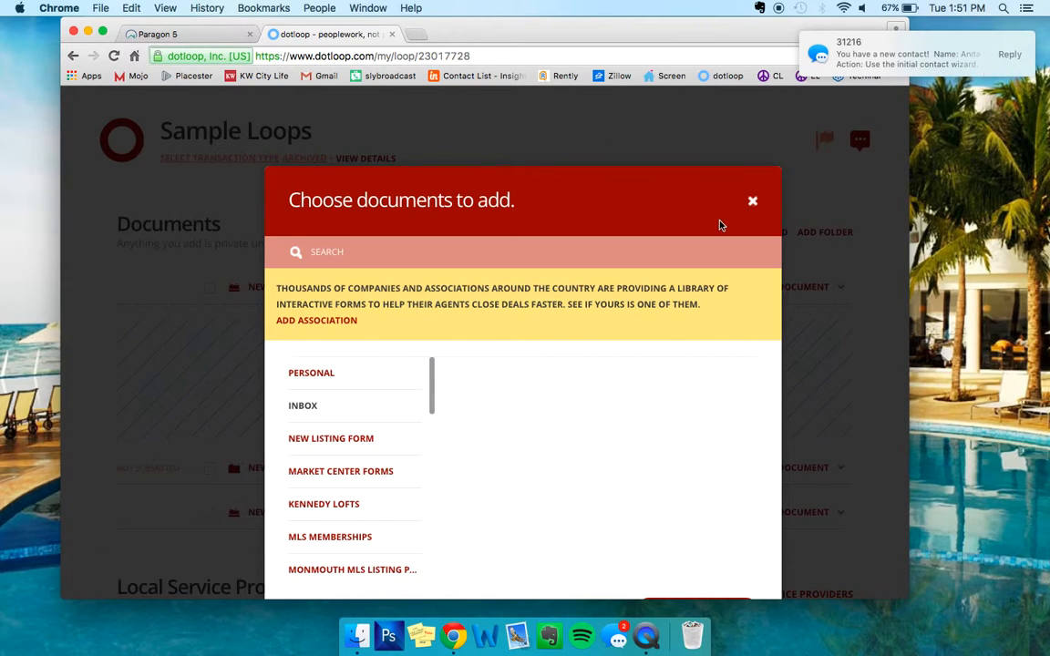
{"action": "scroll", "coordinate": [549, 230], "scroll_direction": "down", "scroll_amount": 2}
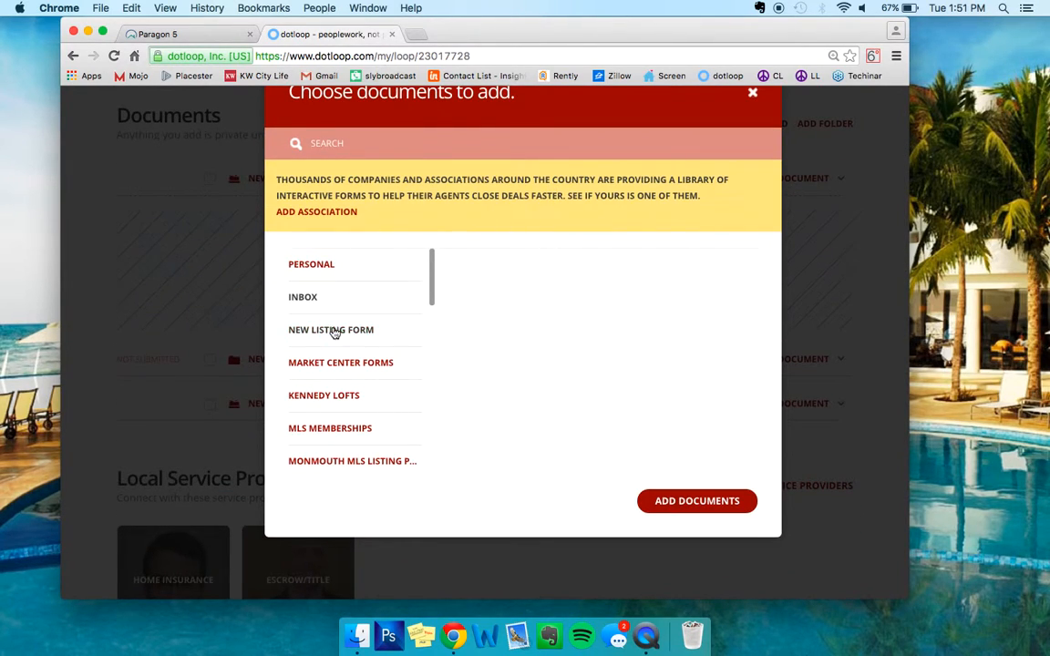
{"action": "scroll", "coordinate": [333, 335], "scroll_direction": "down", "scroll_amount": 3}
{"action": "scroll", "coordinate": [354, 365], "scroll_direction": "down", "scroll_amount": 3}
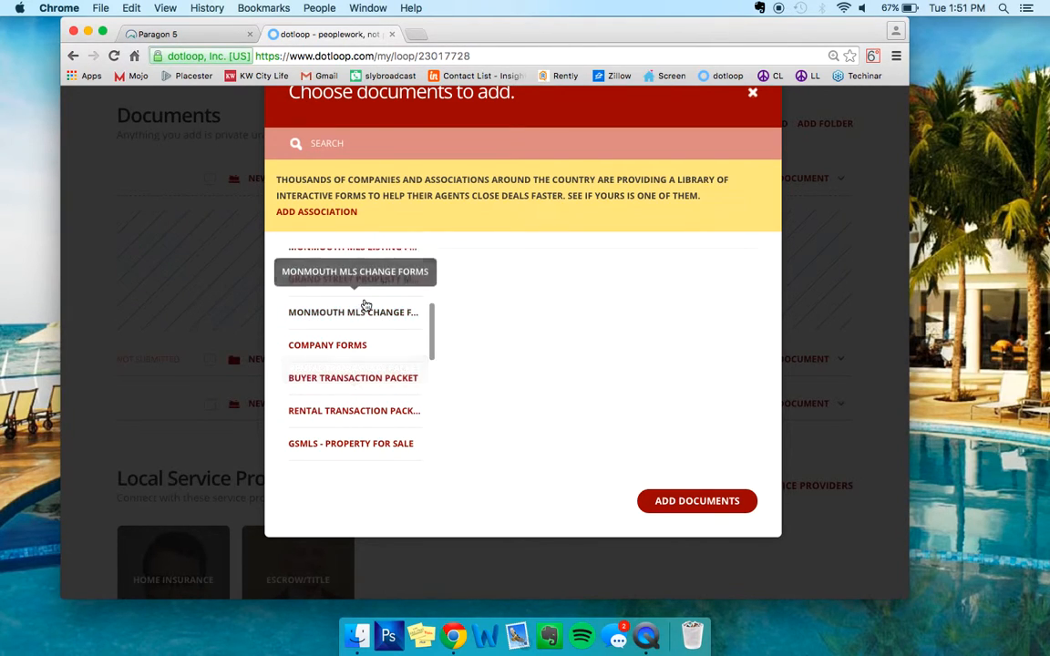
{"action": "scroll", "coordinate": [363, 303], "scroll_direction": "down", "scroll_amount": 7}
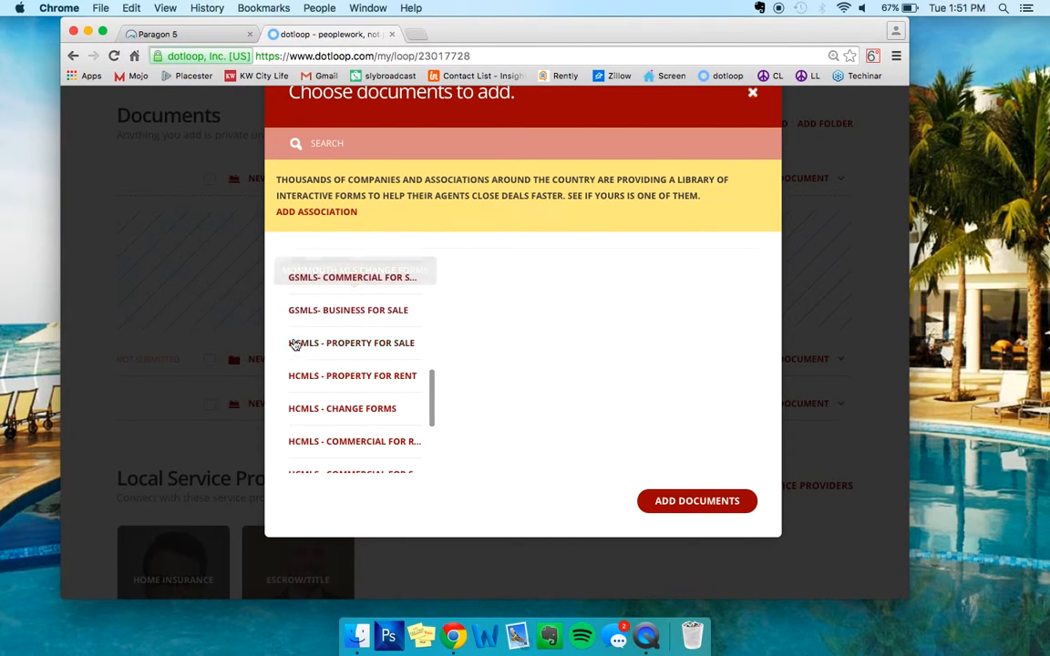
In HCMLS - Property for Rent, tick NJ Attorney General's Memorandum, CIS and Informed Consent to Dual Agency.
{"action": "left_click", "coordinate": [310, 378]}
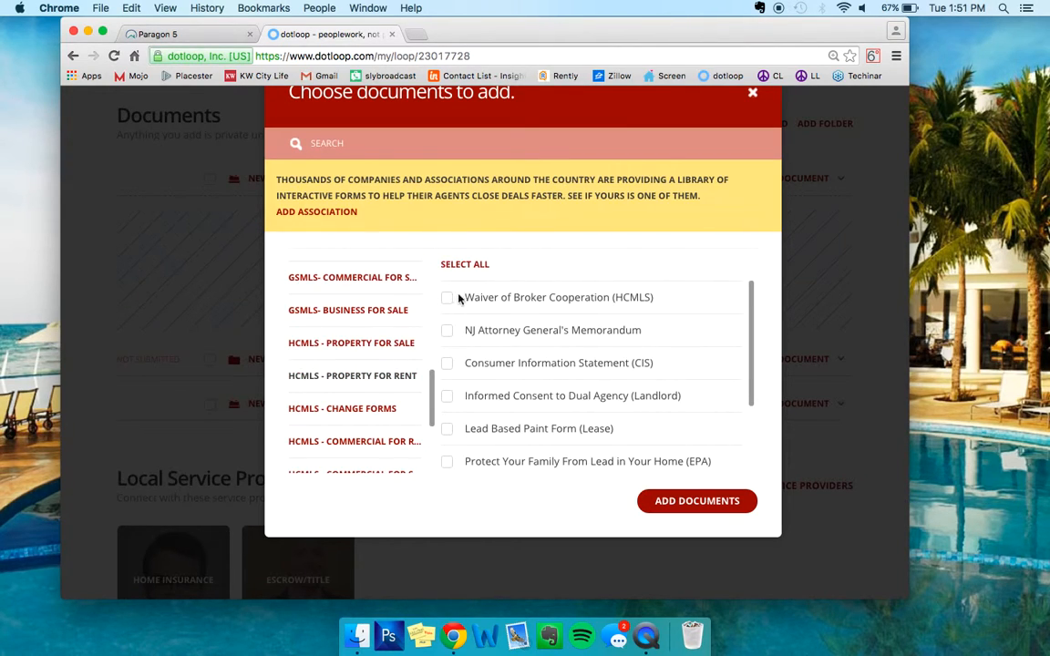
{"action": "left_click_drag", "start_coordinate": [466, 297], "coordinate": [682, 316]}
{"action": "left_click", "coordinate": [682, 313]}
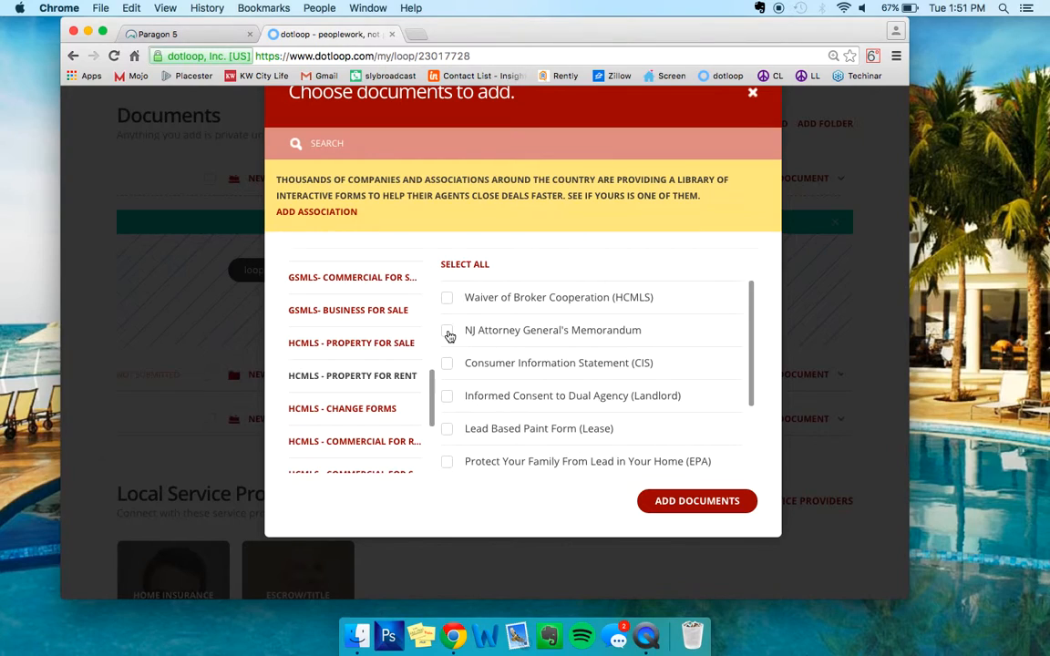
{"action": "left_click", "coordinate": [448, 363]}
{"action": "left_click", "coordinate": [448, 331]}
{"action": "scroll", "coordinate": [483, 366], "scroll_direction": "down", "scroll_amount": 2}
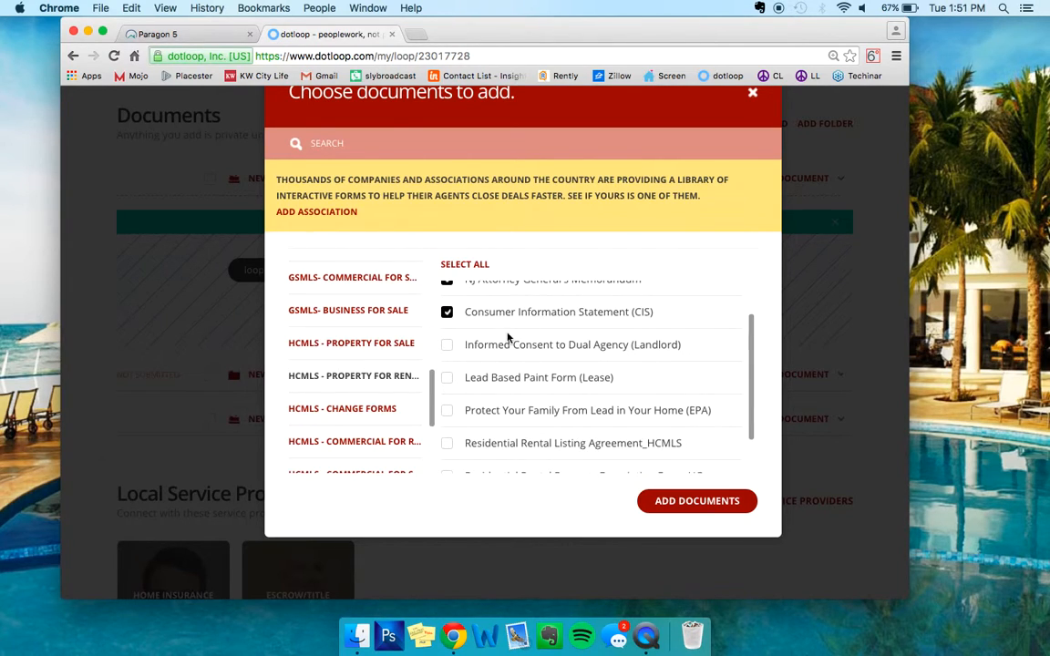
{"action": "left_click", "coordinate": [447, 346]}
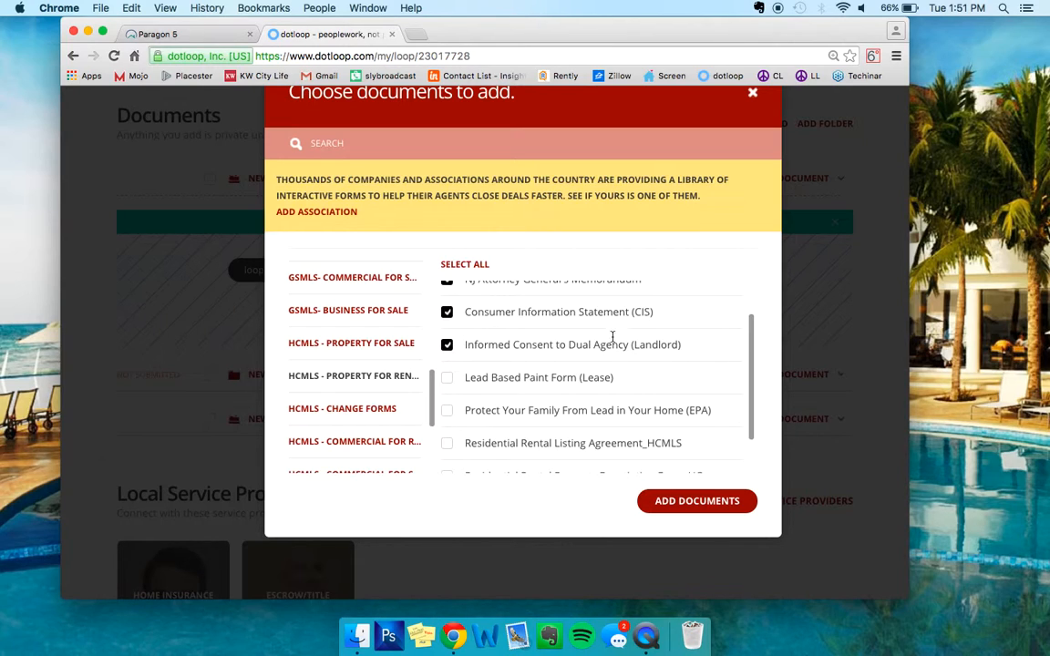
Tick Lead Based Paint, Protect Your Family, Rental Listing Agreement, Property Description Form, Truth in Renting; add all eight.
{"action": "scroll", "coordinate": [451, 352], "scroll_direction": "down", "scroll_amount": 1}
{"action": "scroll", "coordinate": [453, 351], "scroll_direction": "down", "scroll_amount": 1}
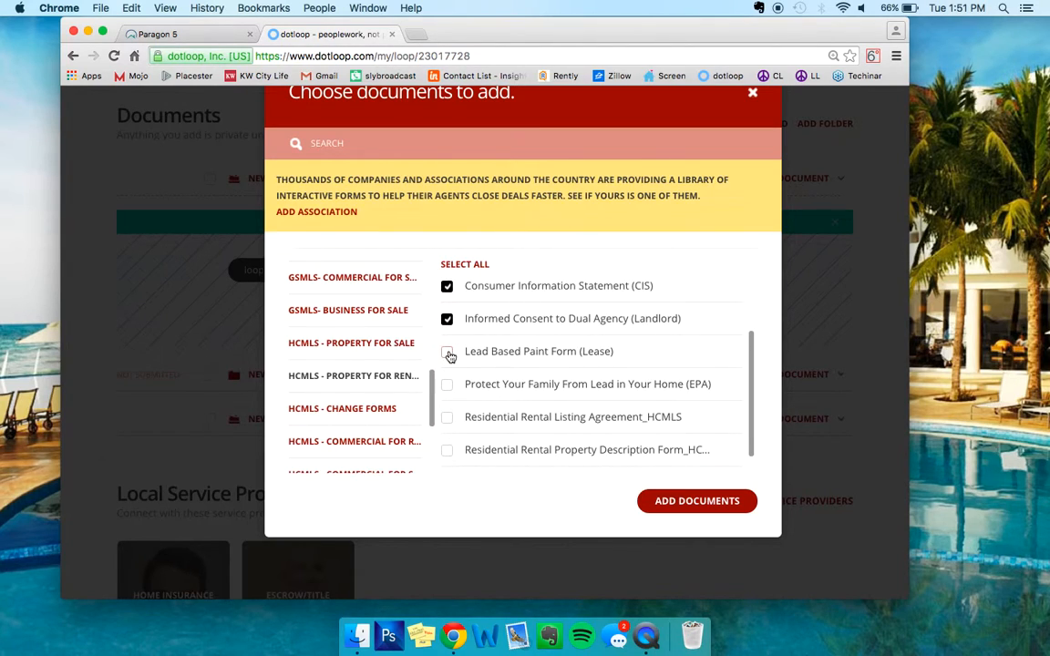
{"action": "left_click", "coordinate": [447, 352]}
{"action": "scroll", "coordinate": [447, 355], "scroll_direction": "down", "scroll_amount": 2}
{"action": "left_click", "coordinate": [447, 359]}
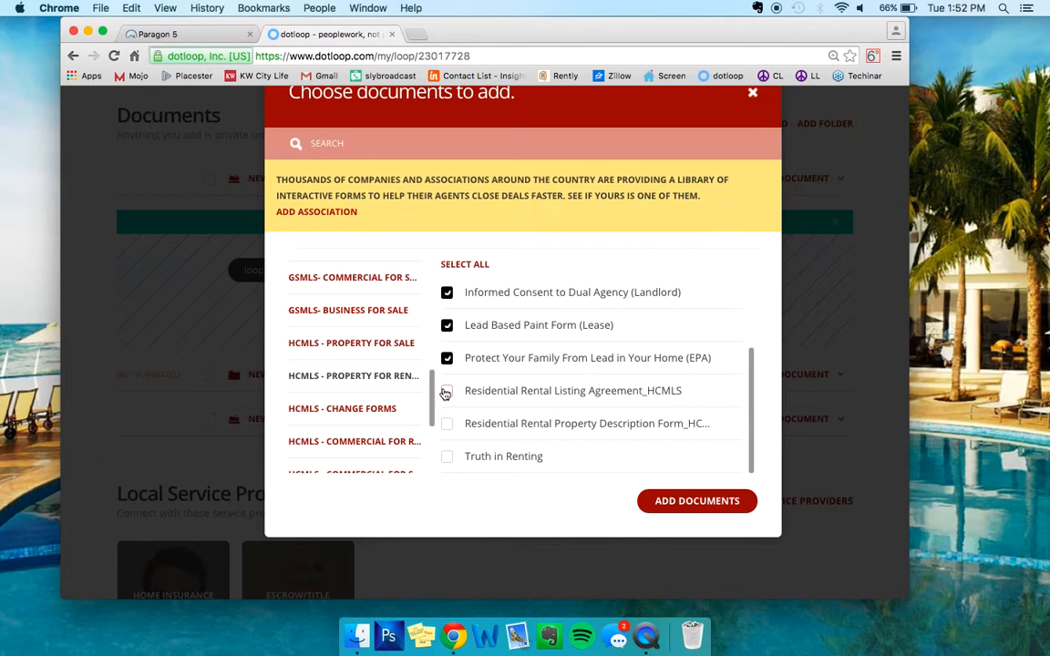
{"action": "left_click", "coordinate": [445, 392]}
{"action": "left_click", "coordinate": [446, 426]}
{"action": "left_click", "coordinate": [447, 458]}
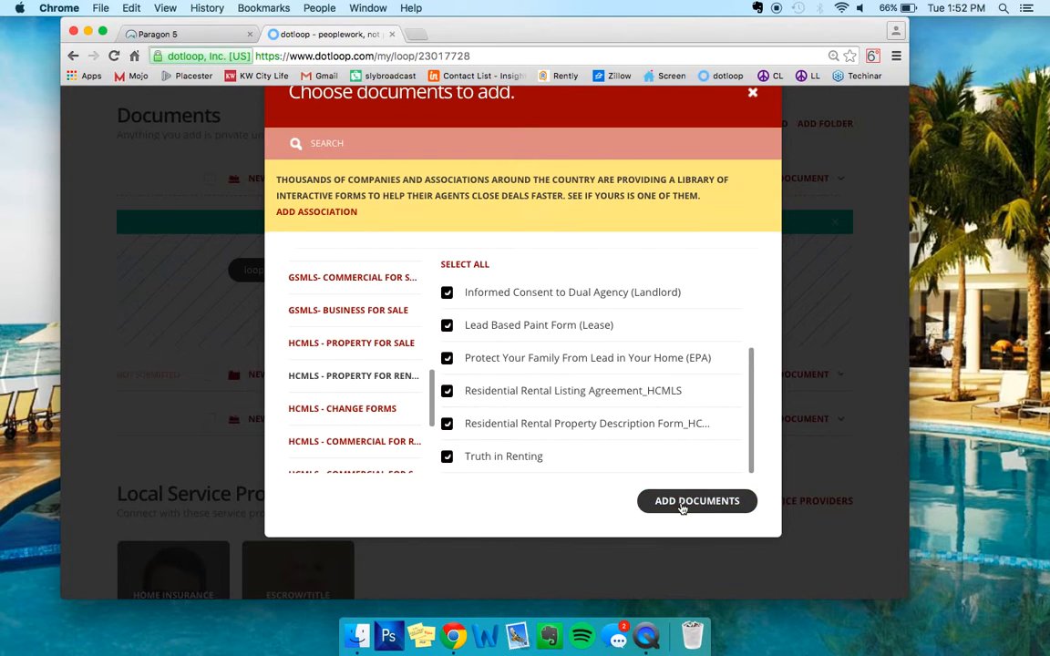
{"action": "left_click", "coordinate": [686, 503]}
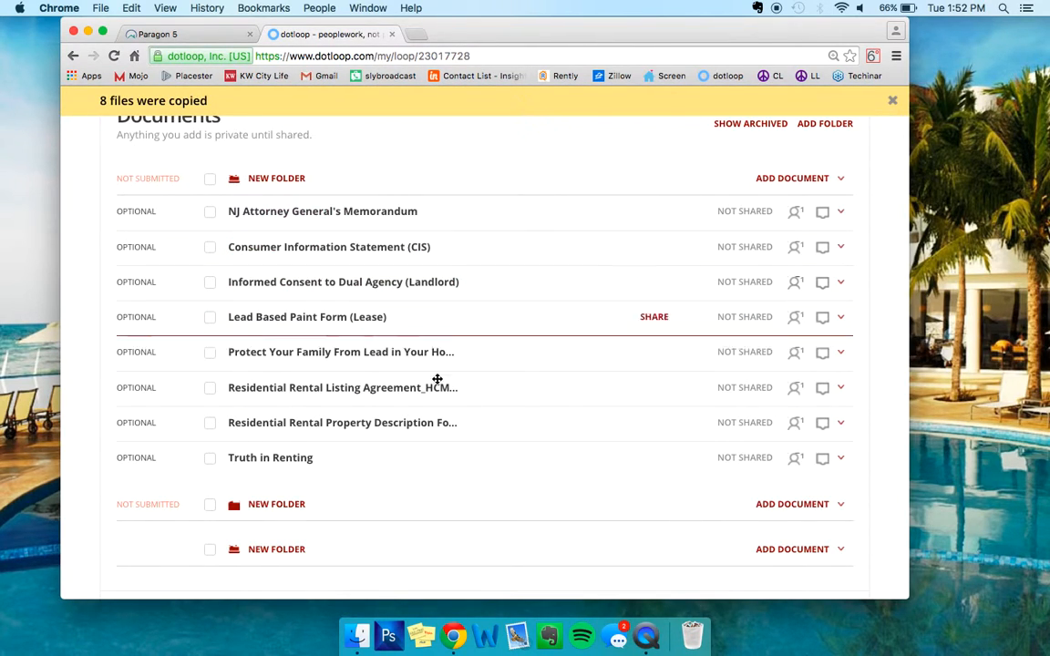
Rename the first folder from New Folder to 'Listing Paperwork'.
{"action": "left_click", "coordinate": [840, 178]}
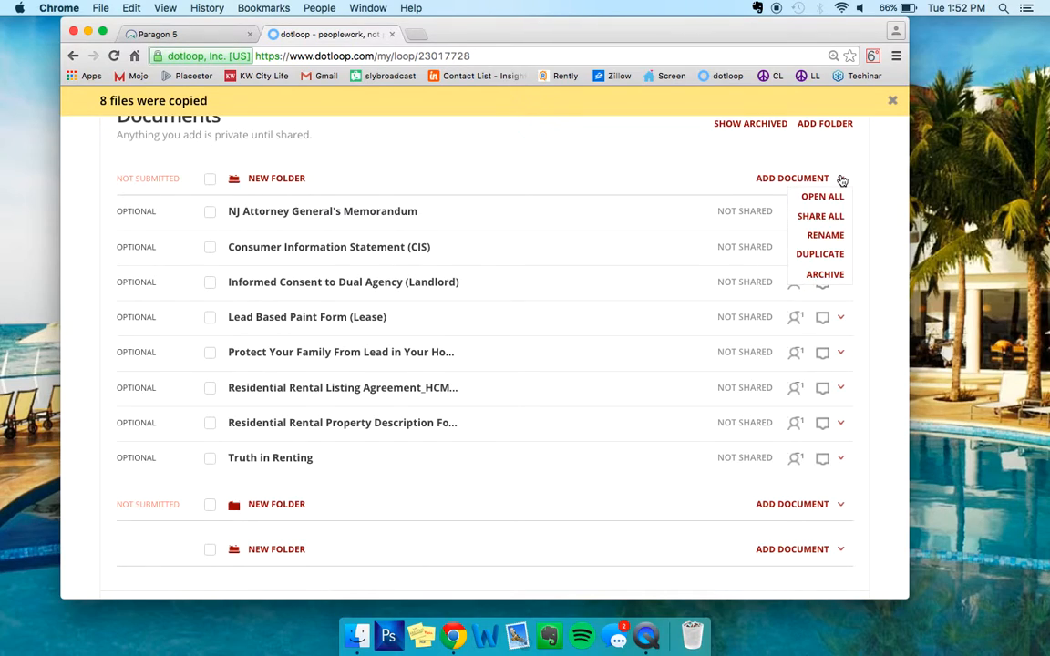
{"action": "left_click", "coordinate": [825, 234]}
{"action": "left_click_drag", "start_coordinate": [249, 179], "coordinate": [325, 176]}
{"action": "type", "text": "Listing Paperwork"}
{"action": "key", "text": "Return"}
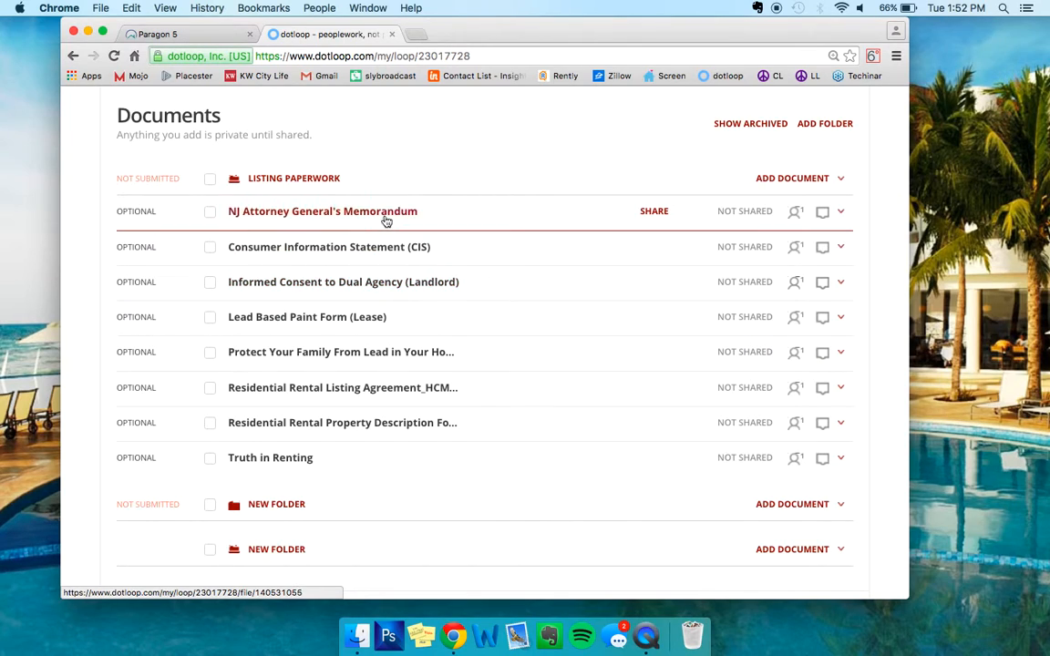
Move NJ Attorney General's Memorandum and Protect Your Family below Truth in Renting, then open the CIS.
{"action": "scroll", "coordinate": [396, 201], "scroll_direction": "down", "scroll_amount": 1}
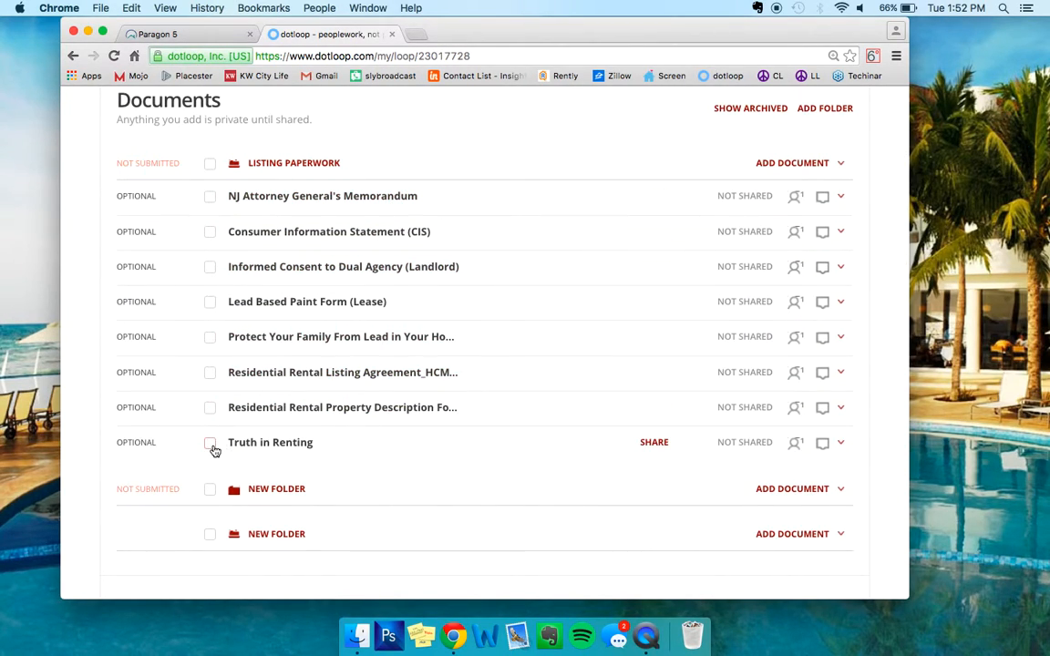
{"action": "left_click", "coordinate": [211, 444]}
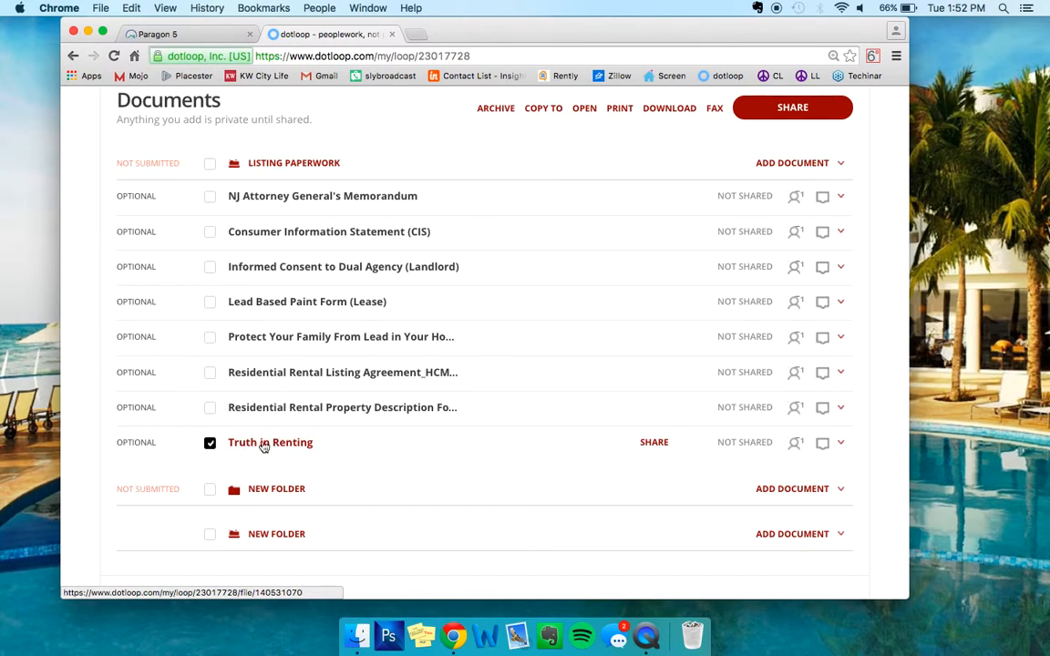
{"action": "left_click", "coordinate": [210, 338]}
{"action": "left_click", "coordinate": [211, 197]}
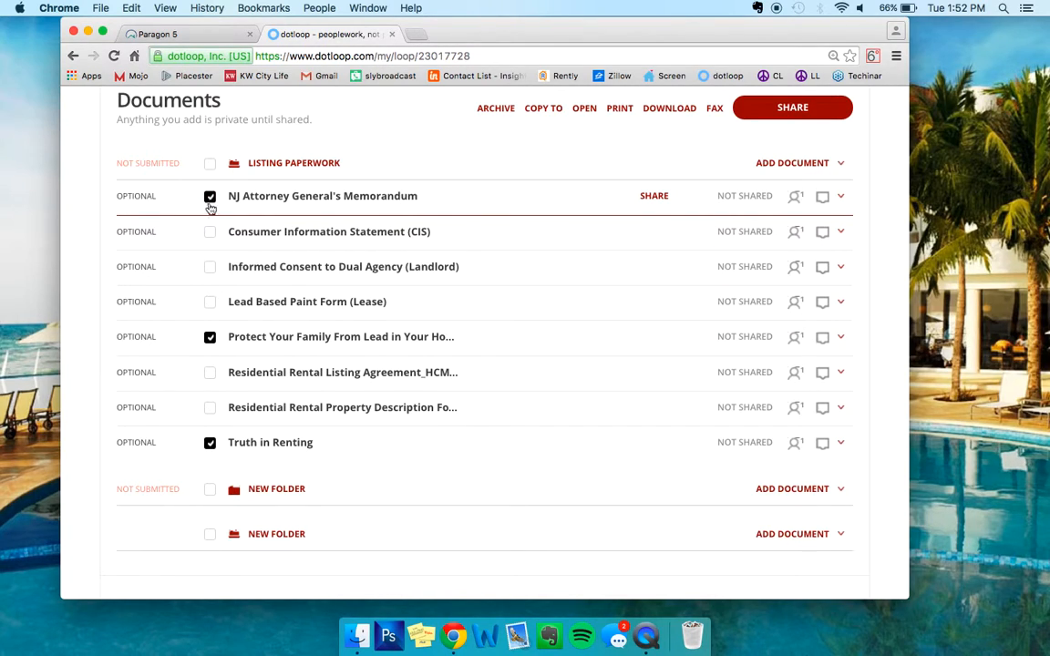
{"action": "left_click_drag", "start_coordinate": [345, 329], "coordinate": [350, 445]}
{"action": "left_click_drag", "start_coordinate": [358, 208], "coordinate": [358, 412]}
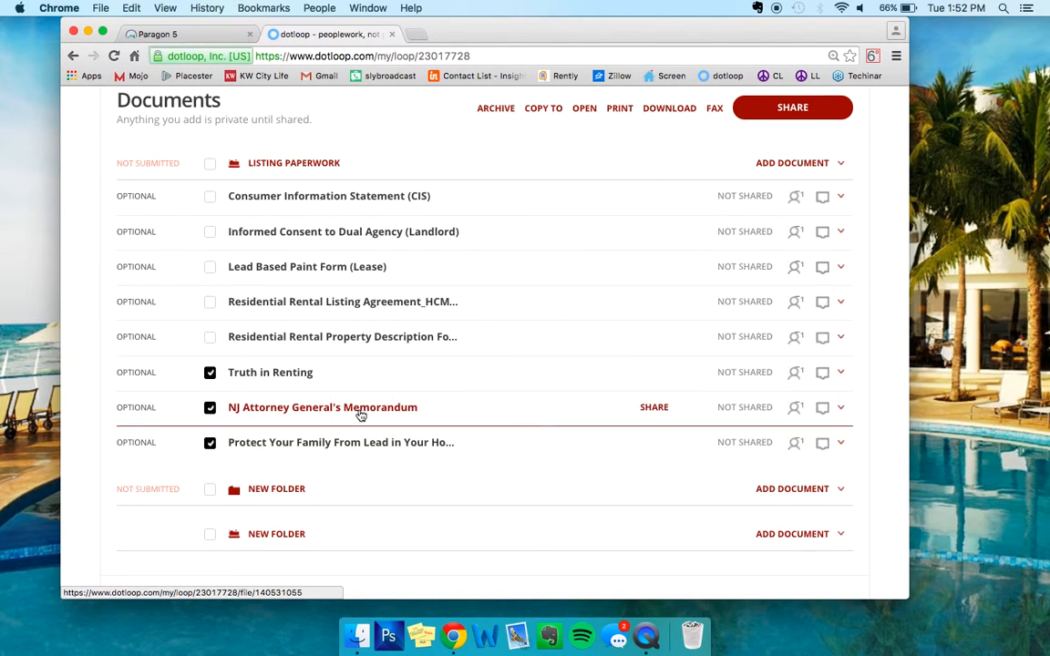
{"action": "left_click", "coordinate": [210, 372]}
{"action": "left_click", "coordinate": [210, 407]}
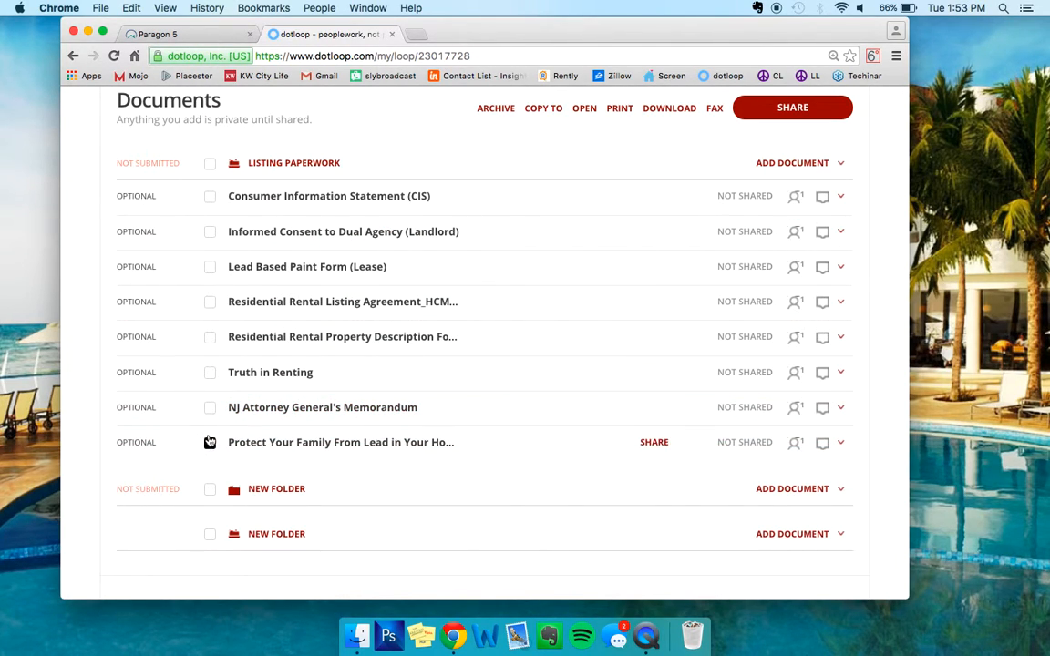
{"action": "left_click", "coordinate": [210, 442]}
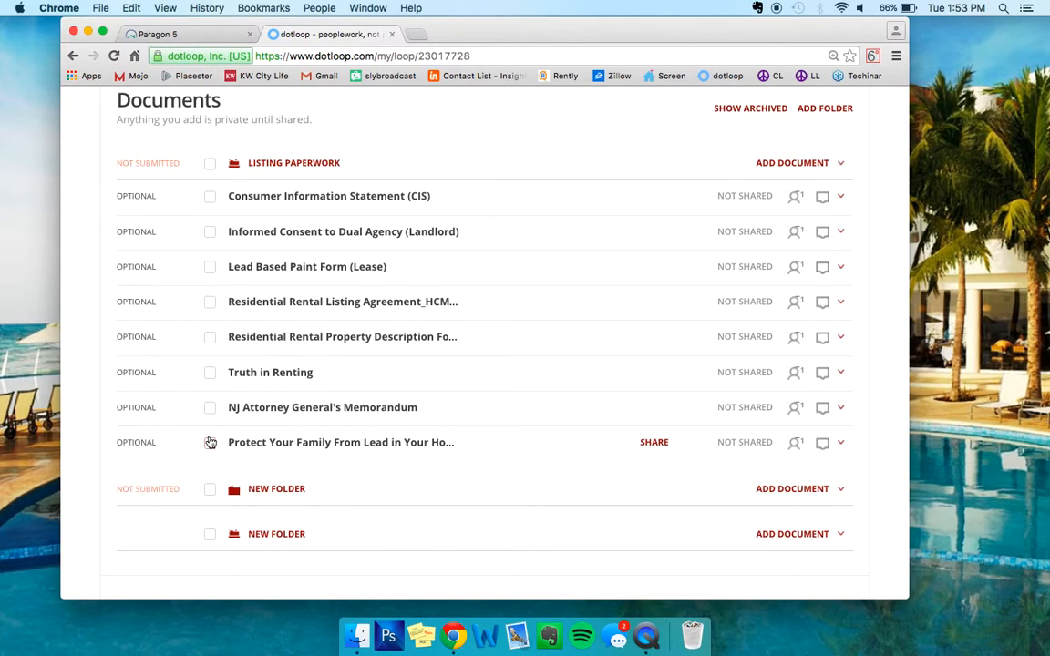
{"action": "left_click", "coordinate": [377, 202]}
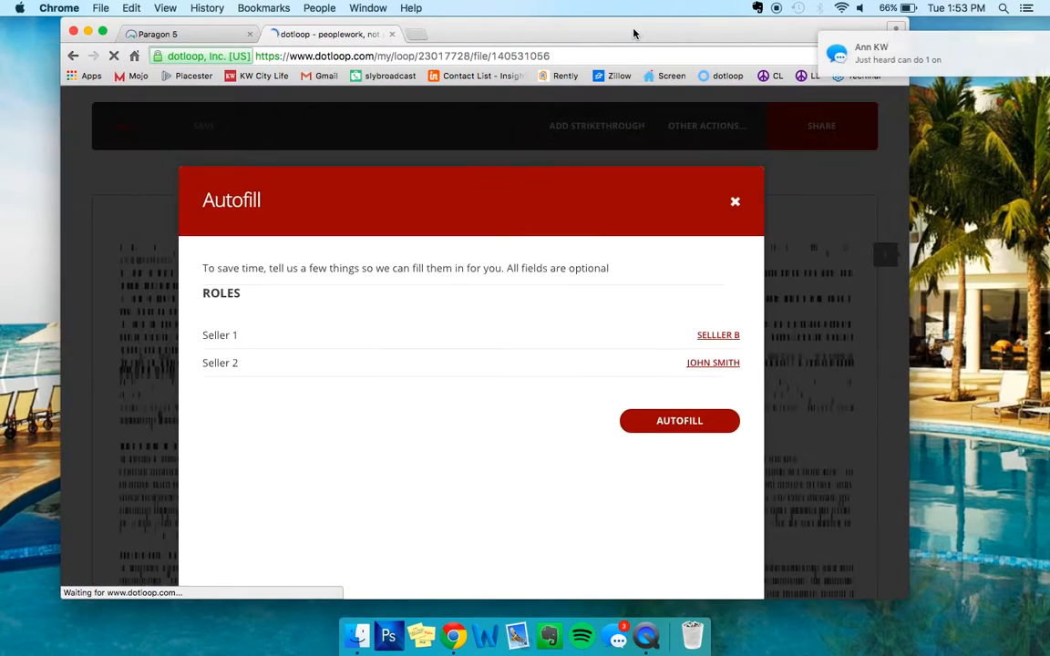
Autofill the Consumer Information Statement with the landlord as Seller 1 and Seller 2 unassigned.
{"action": "right_click", "coordinate": [619, 634]}
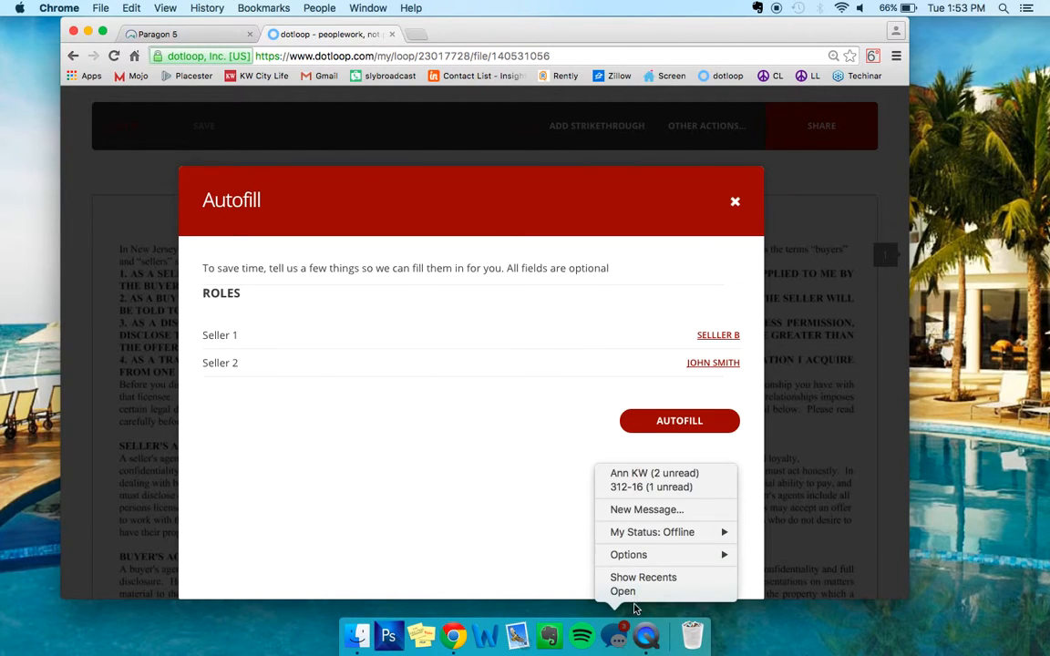
{"action": "left_click", "coordinate": [799, 640]}
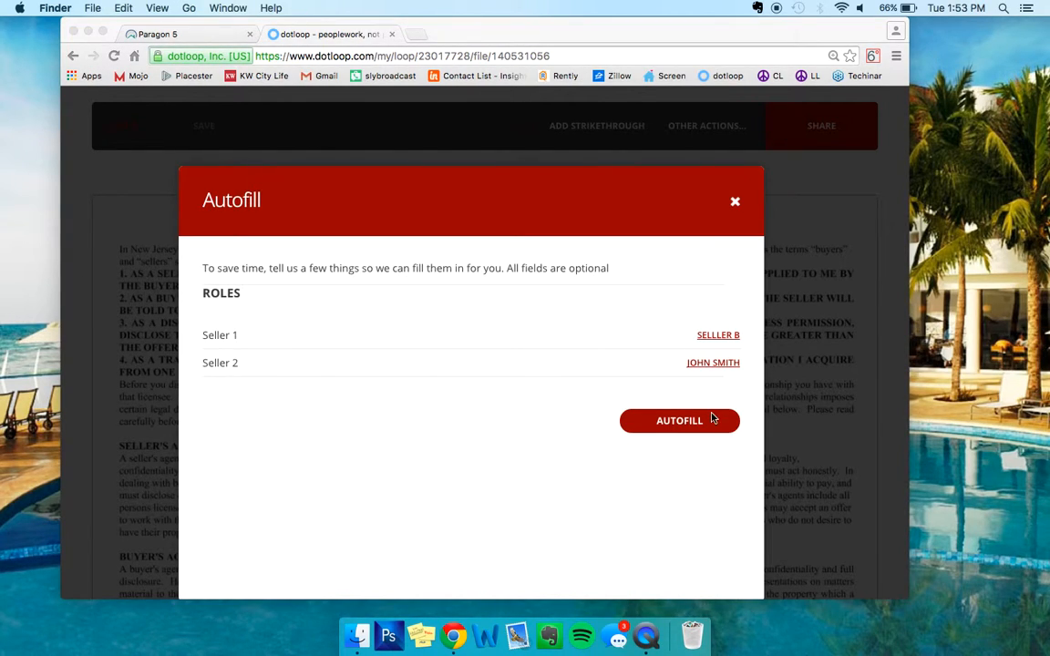
{"action": "left_click", "coordinate": [716, 337]}
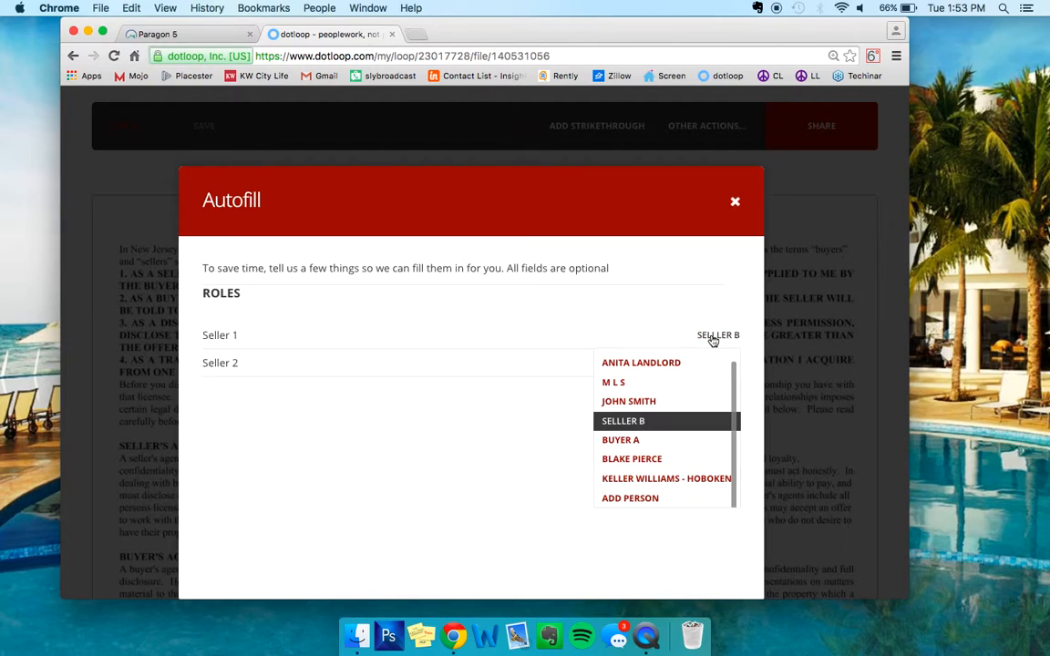
{"action": "left_click", "coordinate": [682, 362]}
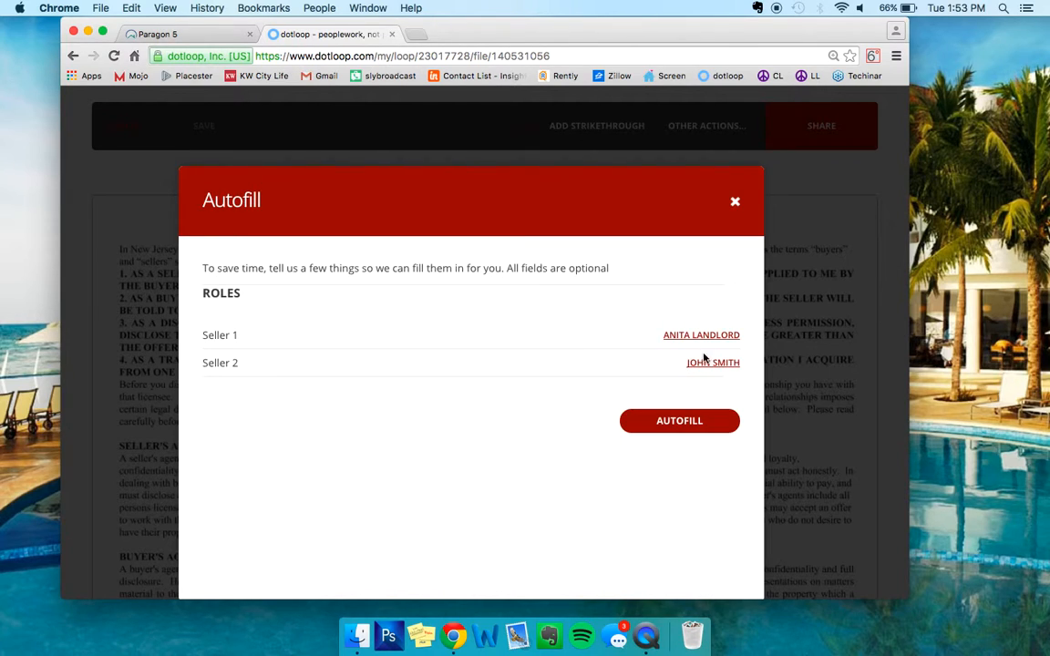
{"action": "left_click", "coordinate": [705, 361]}
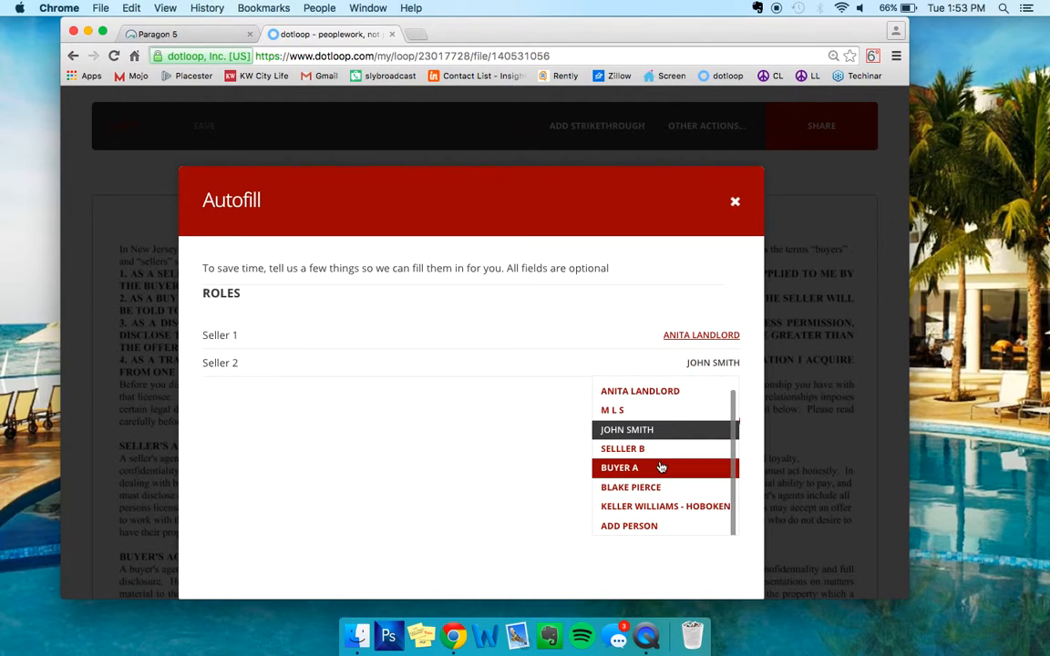
{"action": "left_click", "coordinate": [660, 528]}
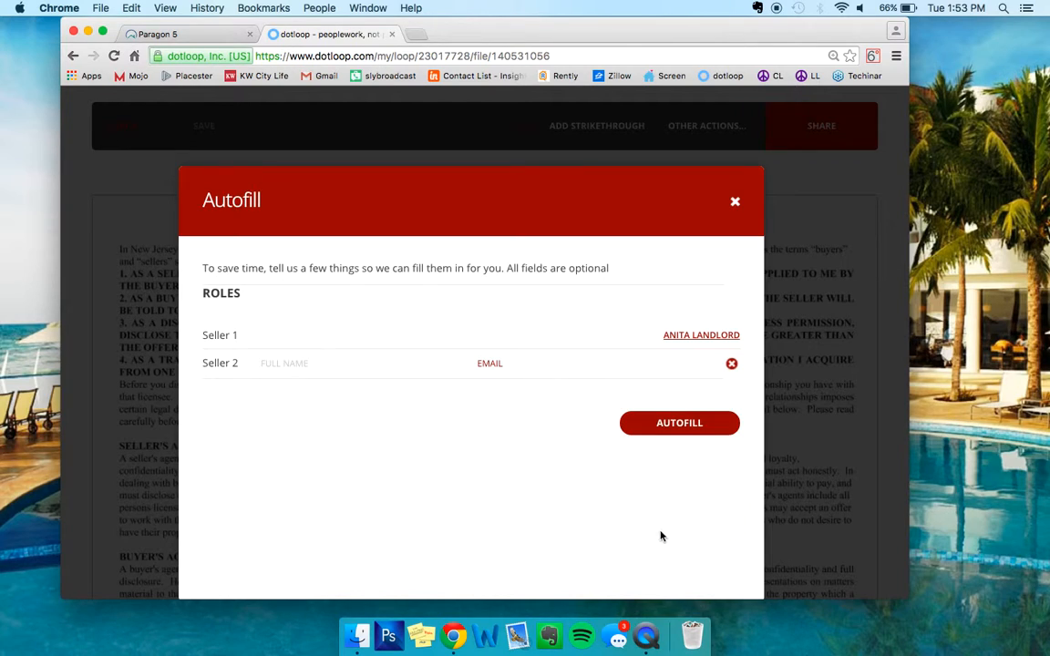
{"action": "left_click", "coordinate": [732, 363]}
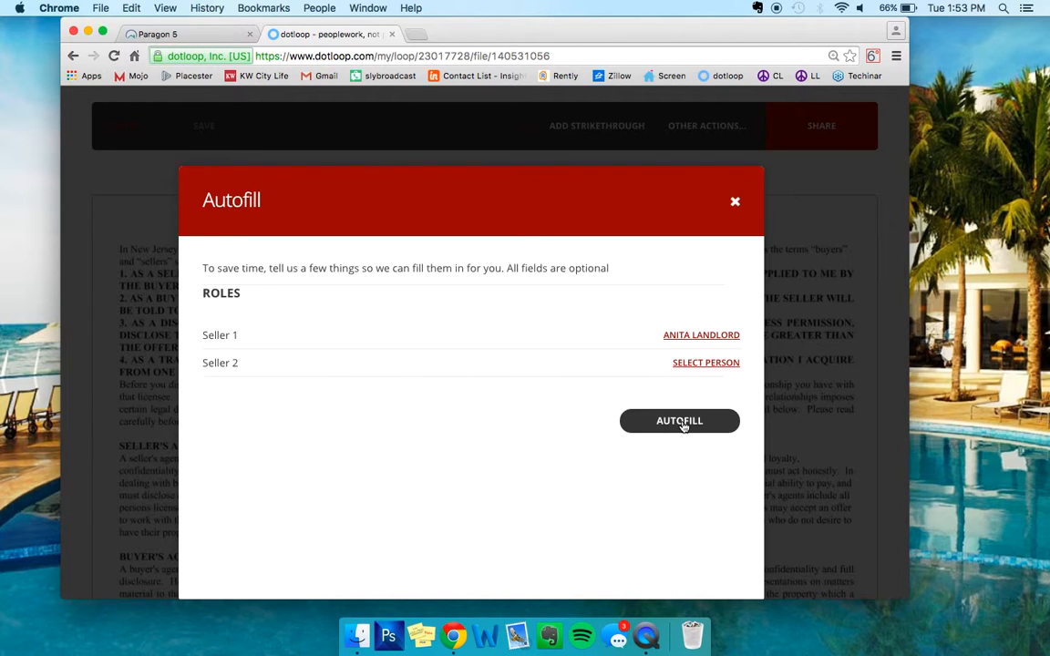
{"action": "left_click", "coordinate": [682, 422]}
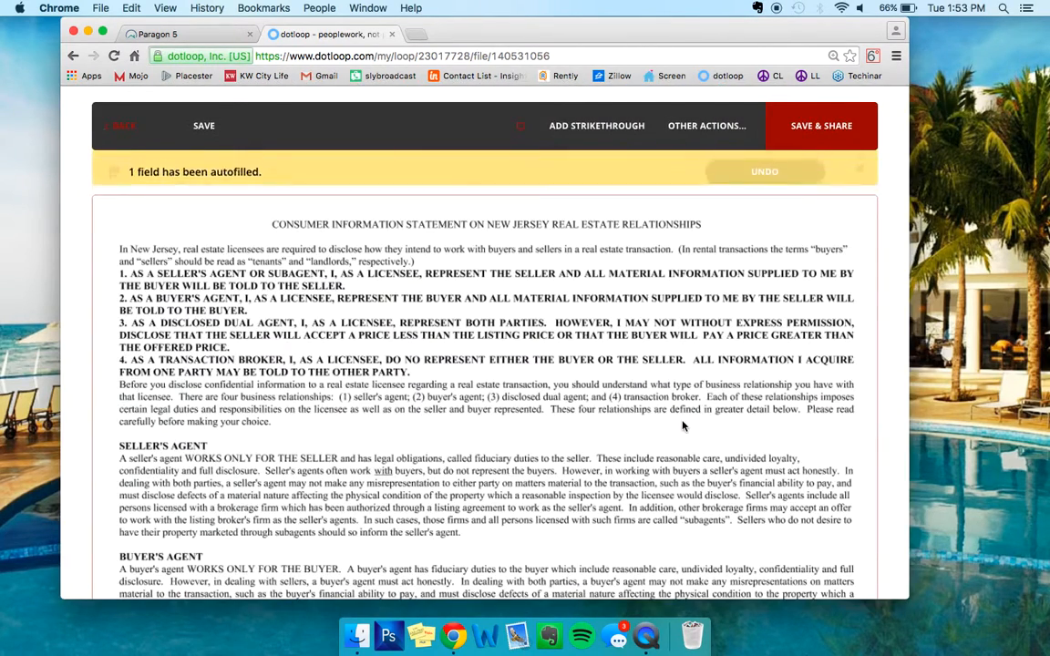
Assign the second landlord's SIGN HERE field on the CIS to no one.
{"action": "left_click", "coordinate": [104, 32]}
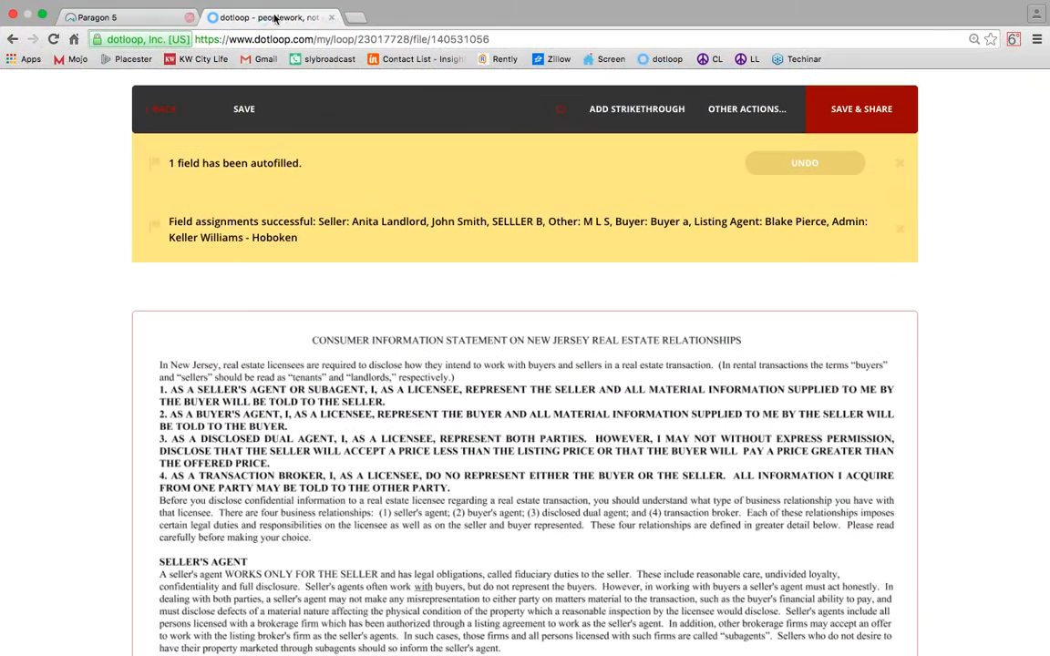
{"action": "left_click", "coordinate": [900, 164]}
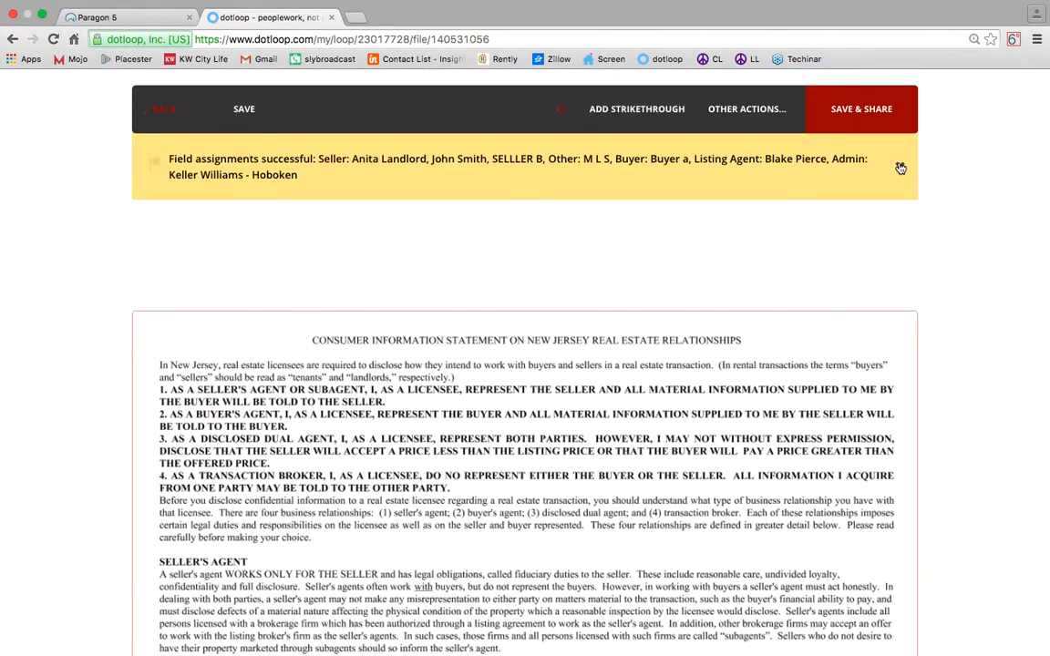
{"action": "left_click", "coordinate": [900, 167]}
{"action": "scroll", "coordinate": [563, 243], "scroll_direction": "down", "scroll_amount": 3}
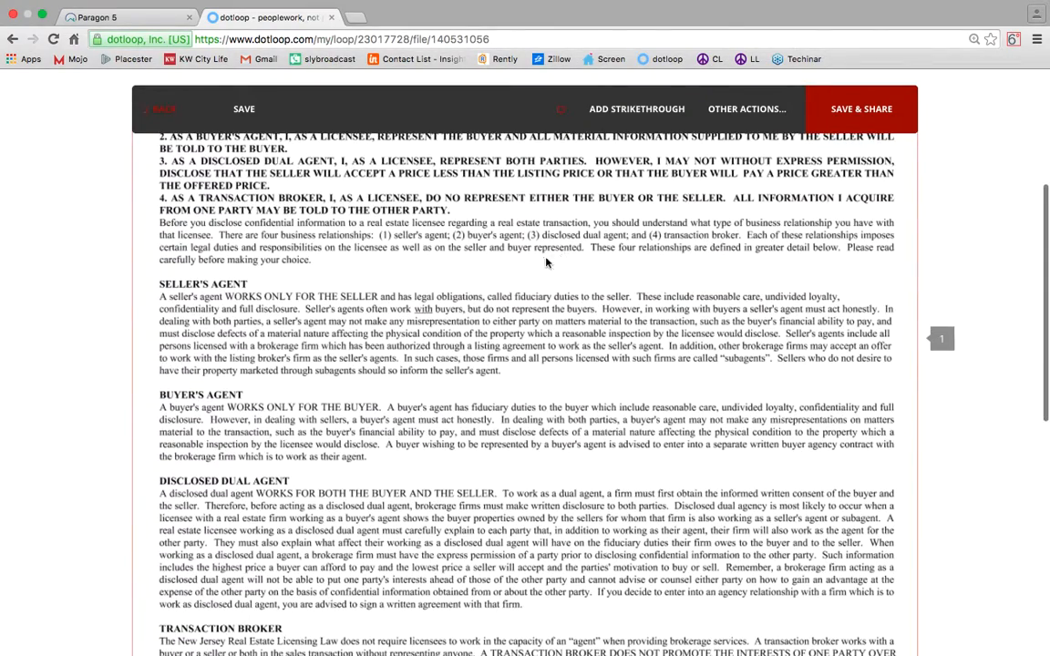
{"action": "scroll", "coordinate": [243, 448], "scroll_direction": "down", "scroll_amount": 5}
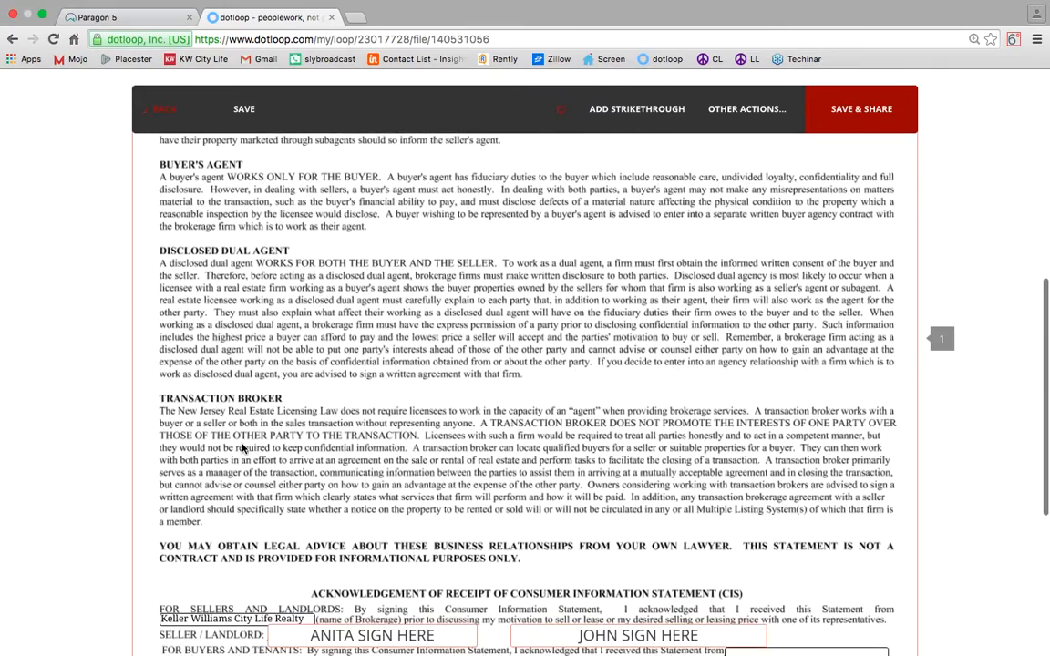
{"action": "scroll", "coordinate": [243, 448], "scroll_direction": "down", "scroll_amount": 5}
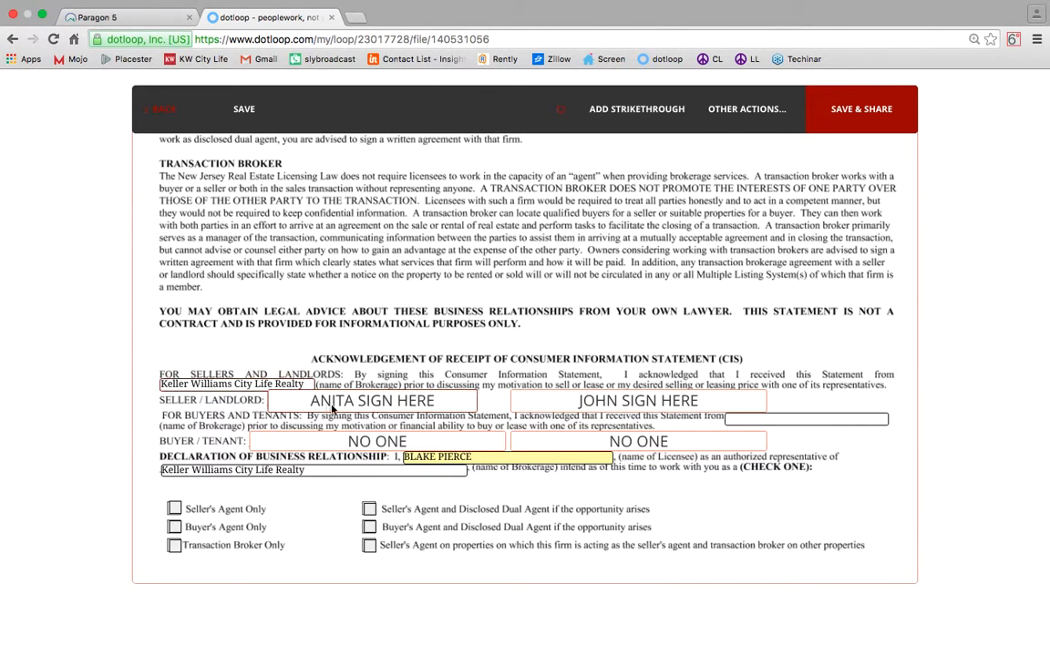
{"action": "left_click", "coordinate": [587, 402]}
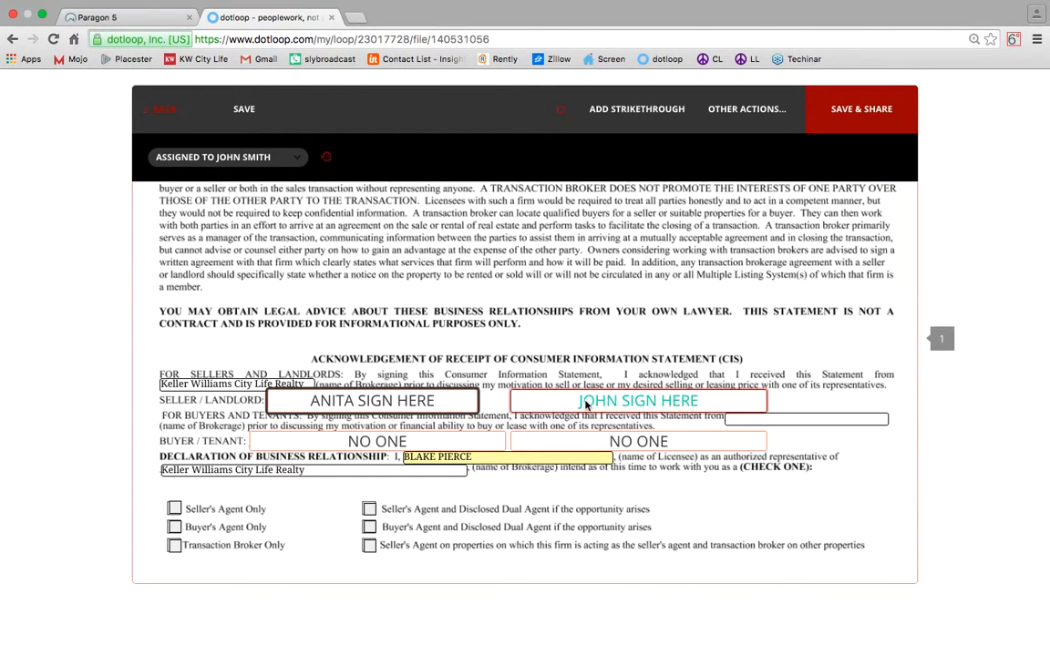
{"action": "left_click", "coordinate": [244, 157]}
{"action": "left_click", "coordinate": [194, 277]}
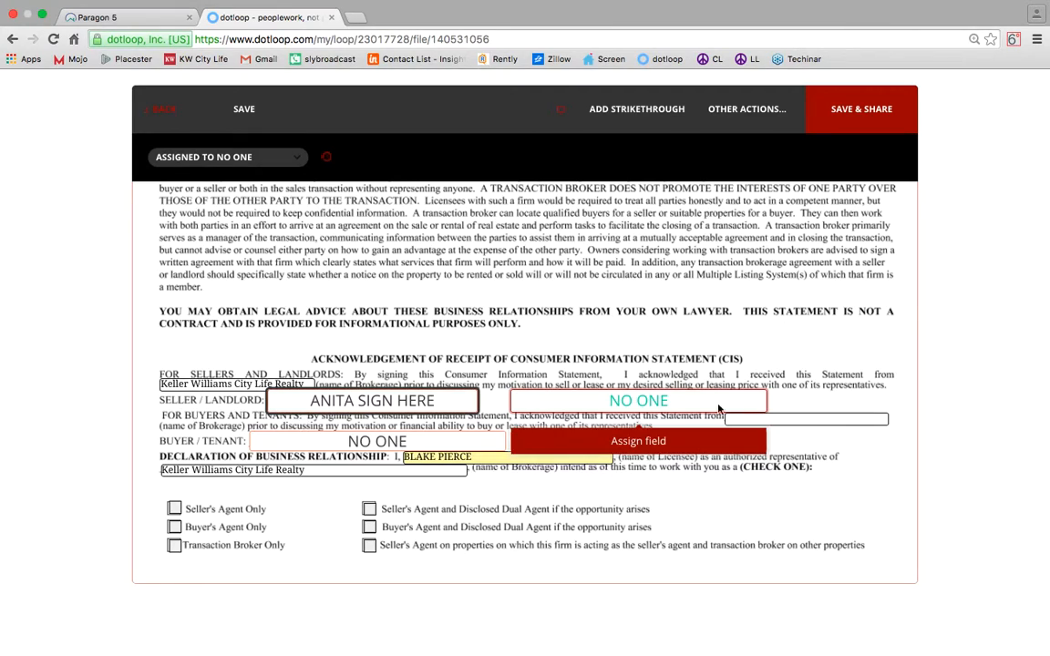
Tick Seller's Agent and Disclosed Dual Agent in the brokerage section and save the CIS.
{"action": "left_click", "coordinate": [831, 416]}
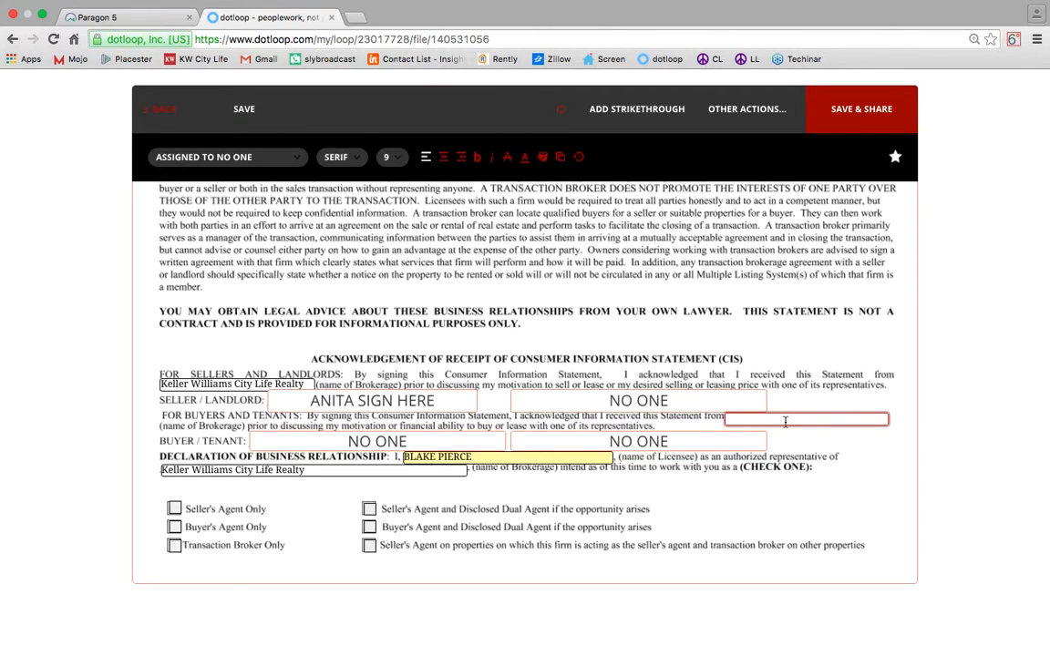
{"action": "mouse_move", "coordinate": [363, 438]}
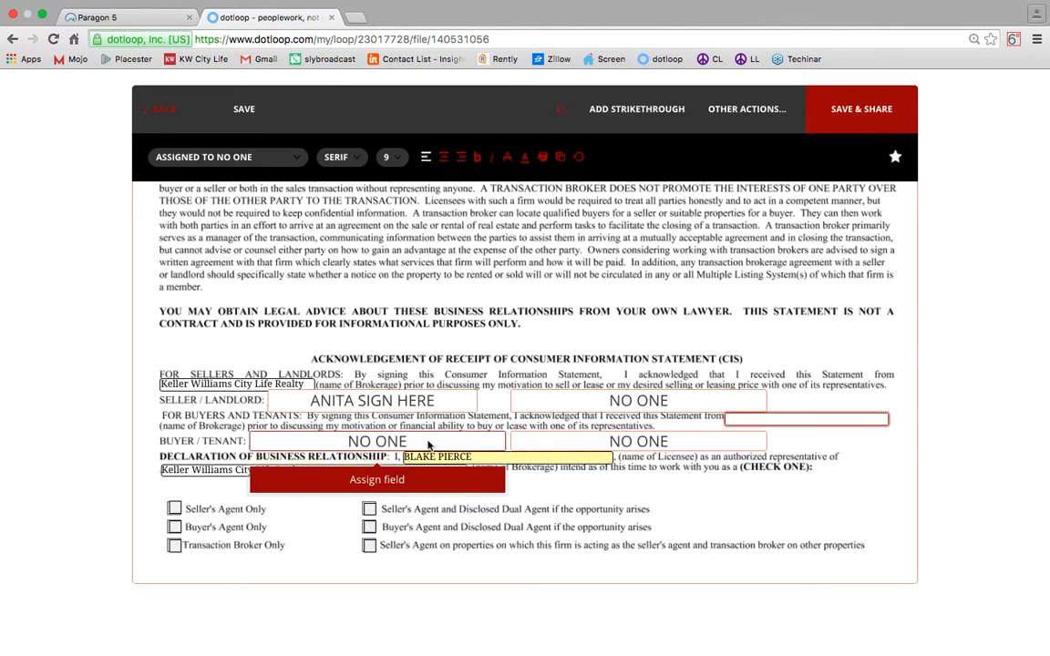
{"action": "mouse_move", "coordinate": [617, 443]}
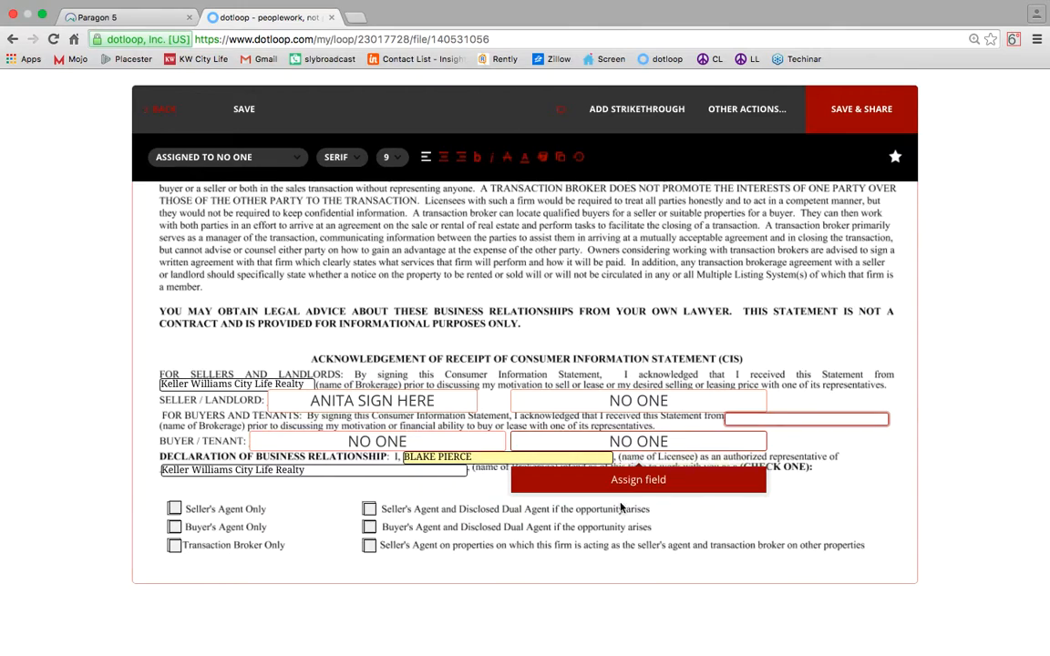
{"action": "left_click", "coordinate": [401, 457]}
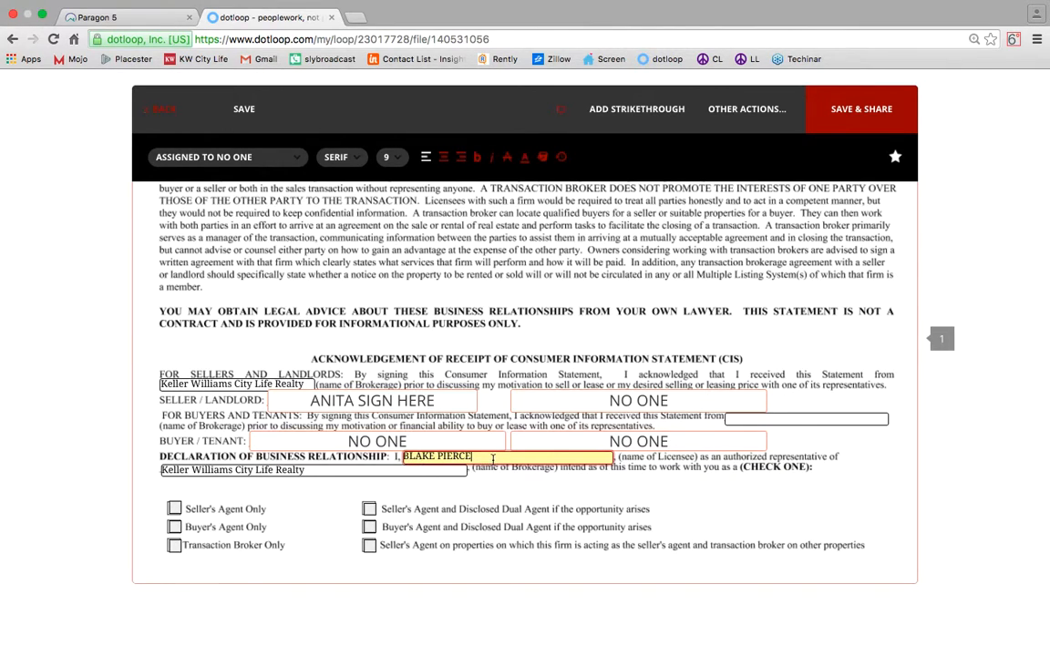
{"action": "left_click", "coordinate": [276, 470]}
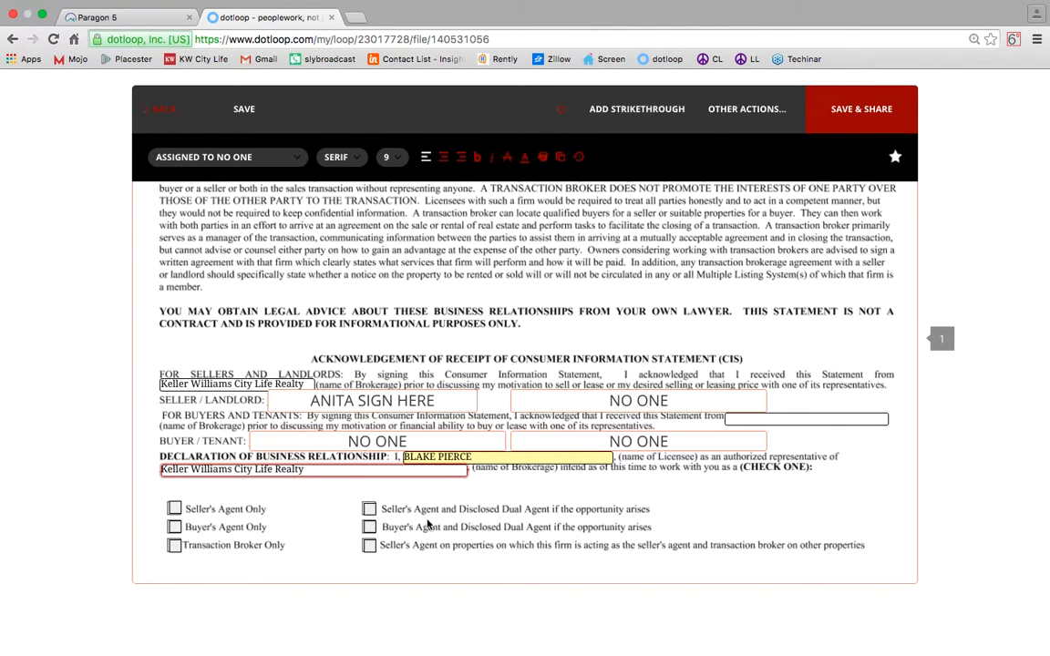
{"action": "left_click", "coordinate": [370, 511]}
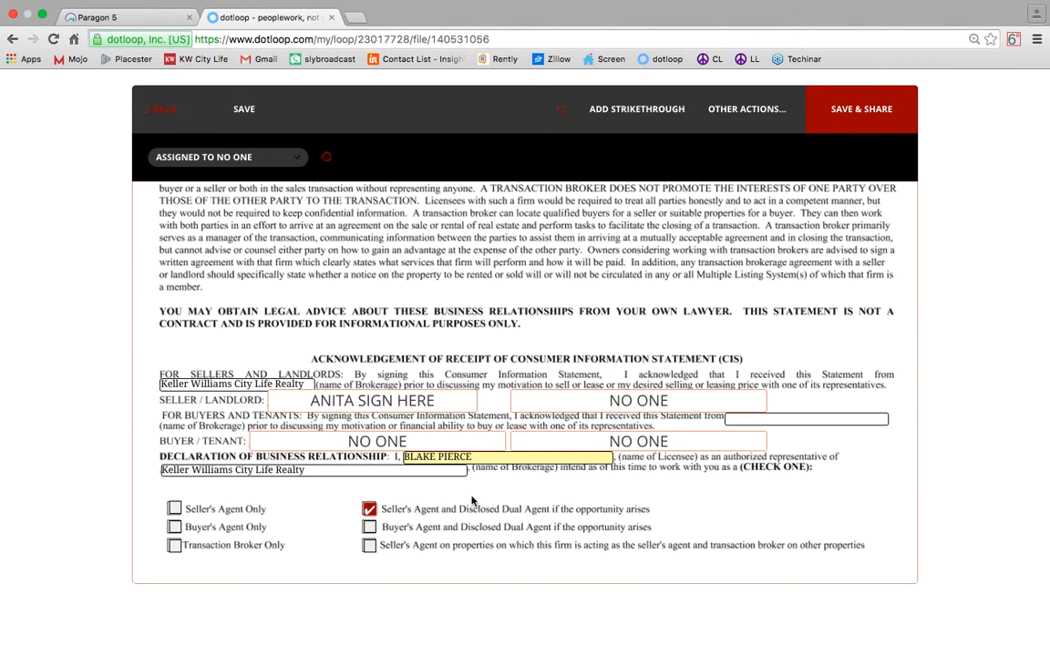
{"action": "left_click", "coordinate": [242, 109]}
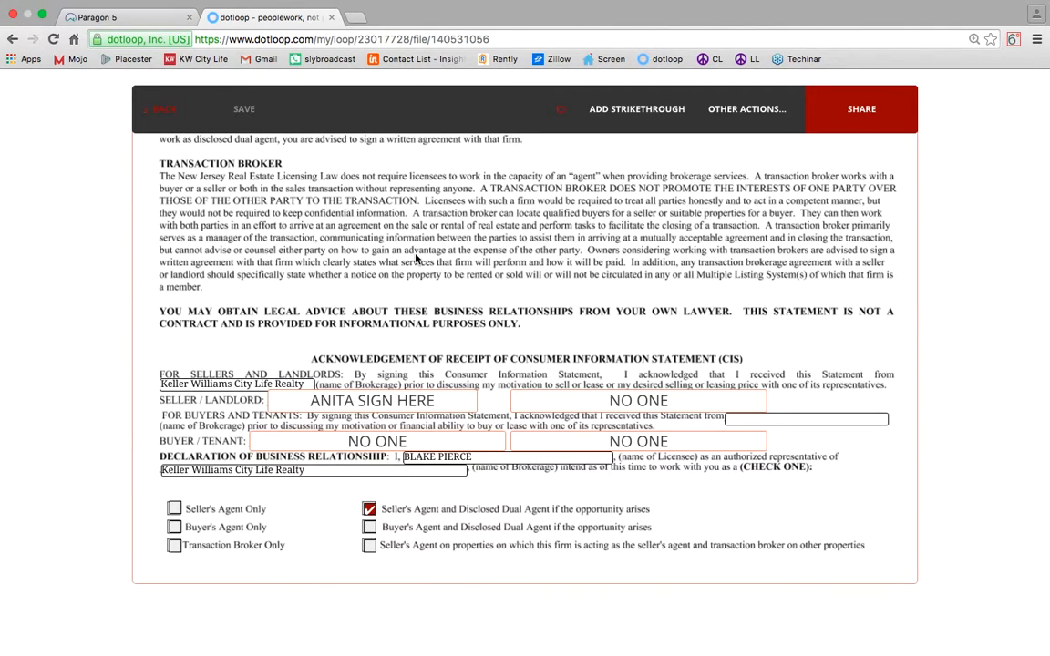
Return to the loop and open the Informed Consent to Dual Agency (Landlord) document.
{"action": "left_click", "coordinate": [162, 114]}
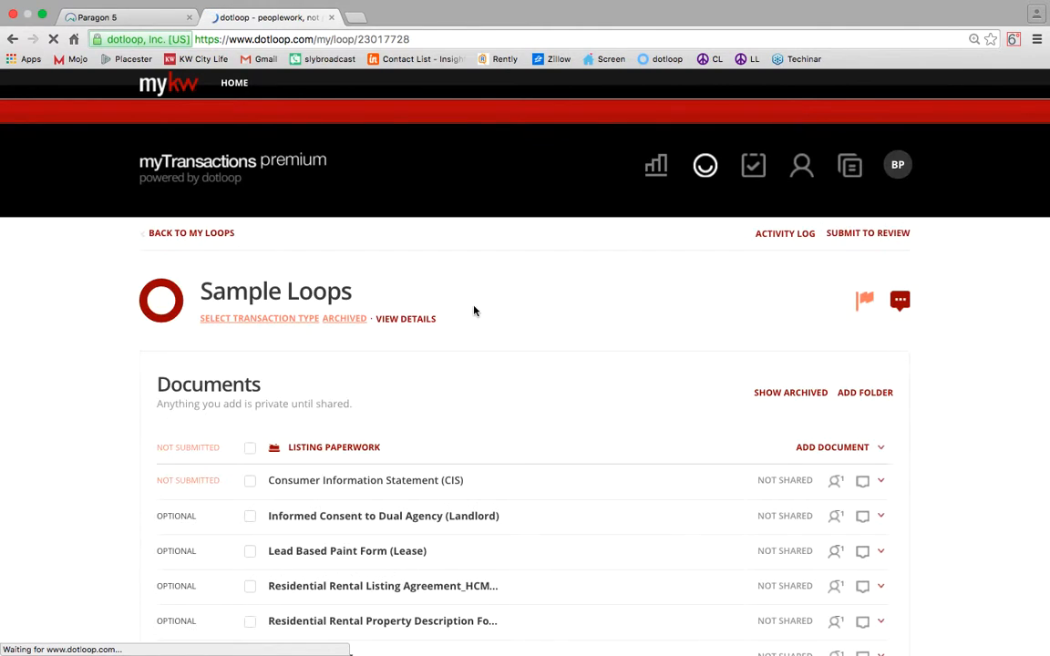
{"action": "scroll", "coordinate": [473, 307], "scroll_direction": "down", "scroll_amount": 5}
{"action": "left_click", "coordinate": [427, 322]}
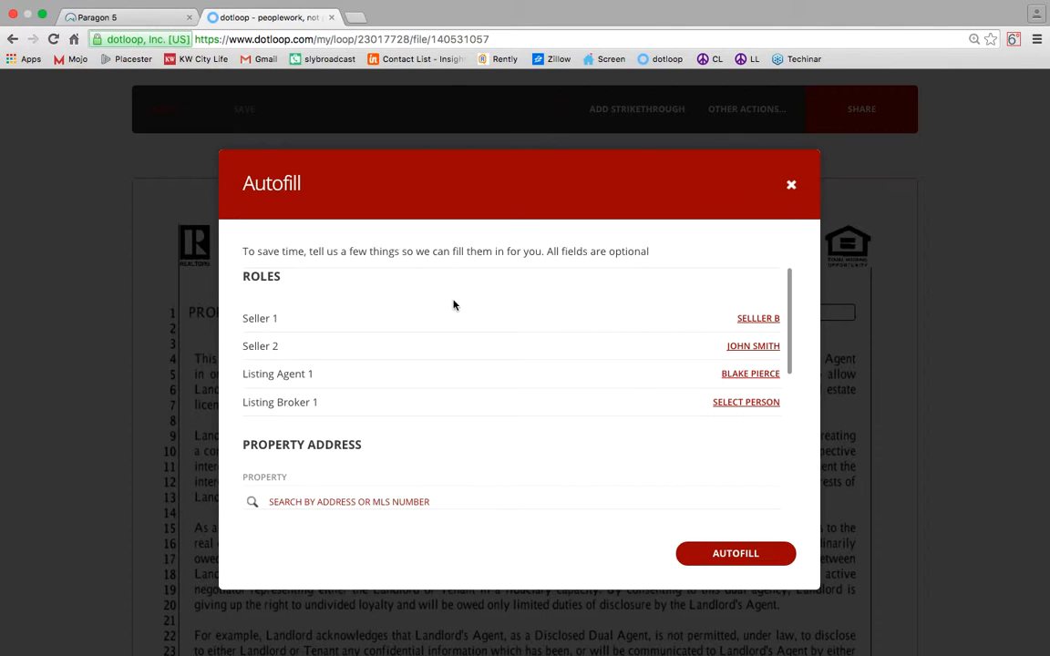
Make the landlord Seller 1 in the Autofill dialog and remove Seller 2.
{"action": "left_click", "coordinate": [766, 320]}
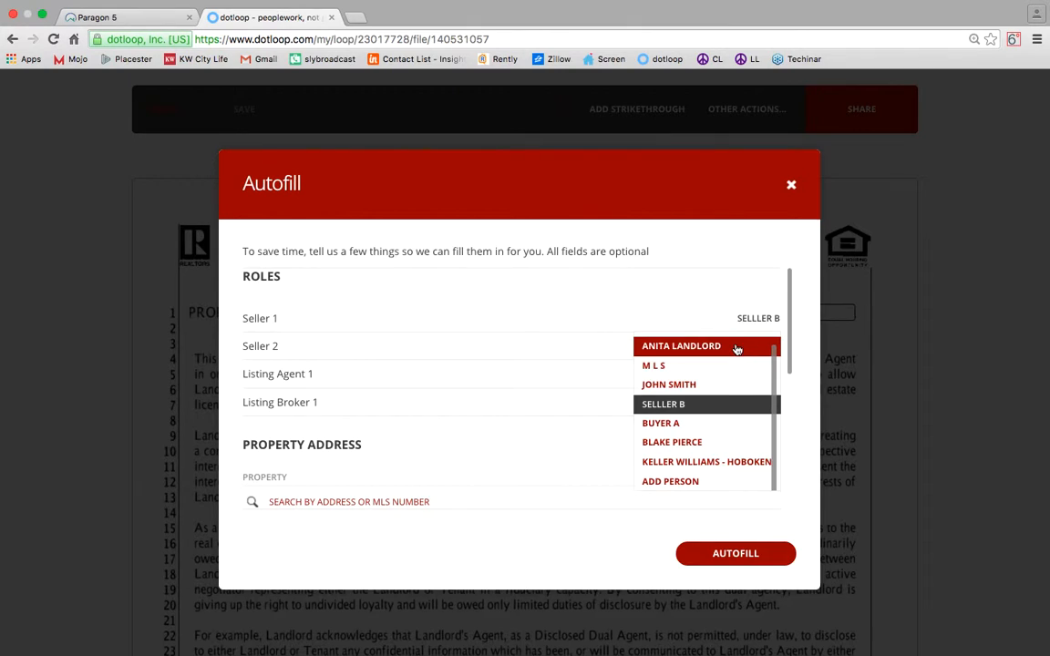
{"action": "left_click", "coordinate": [736, 347]}
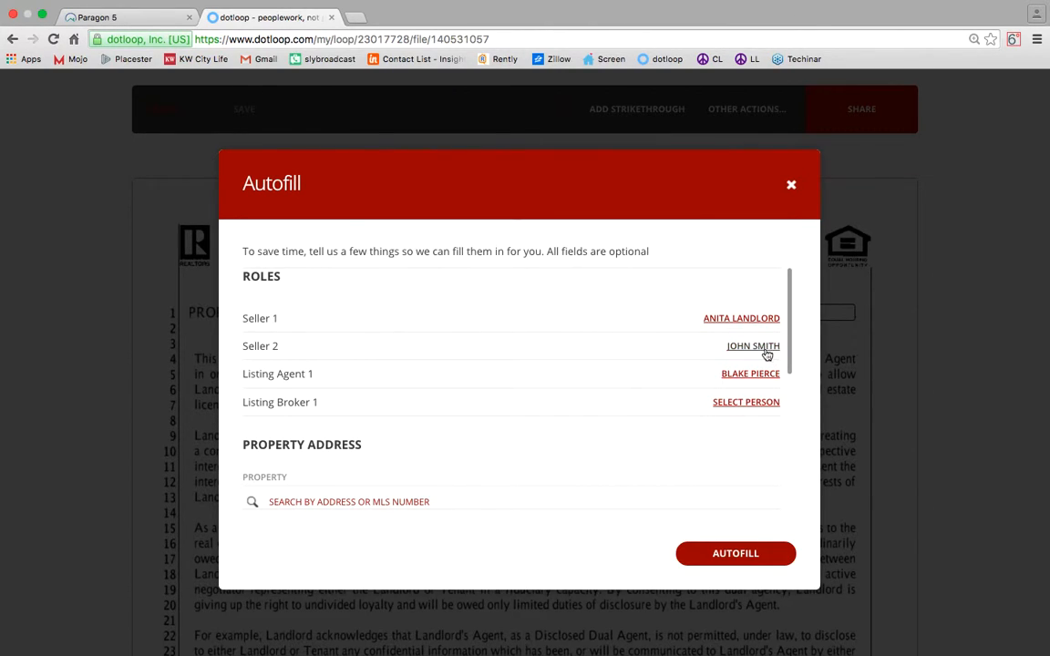
{"action": "left_click", "coordinate": [767, 348]}
{"action": "left_click", "coordinate": [629, 508]}
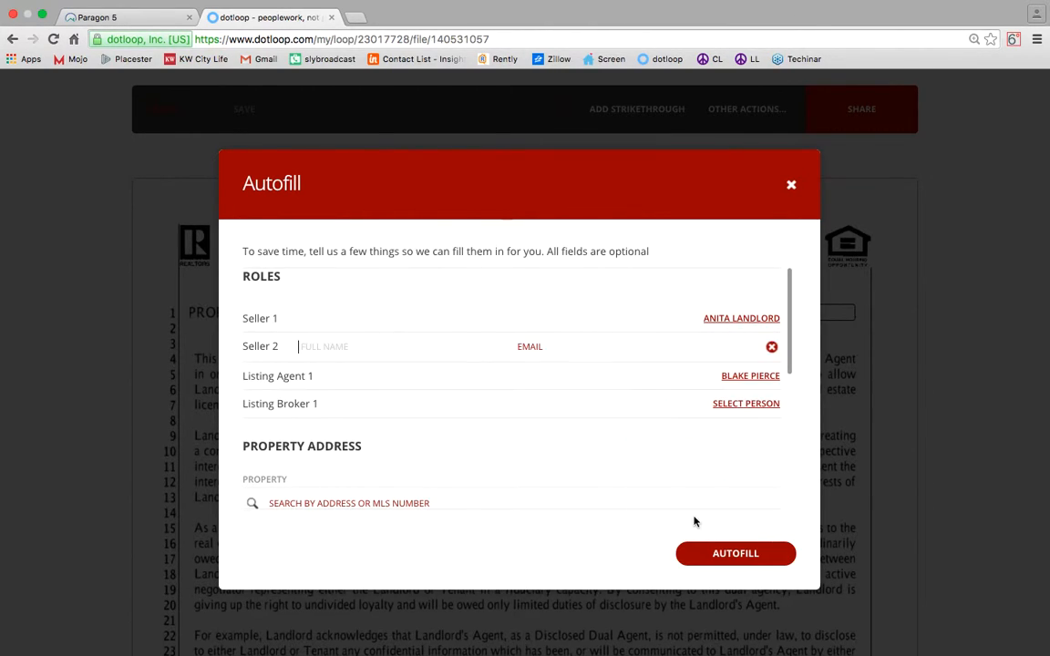
{"action": "left_click", "coordinate": [771, 347]}
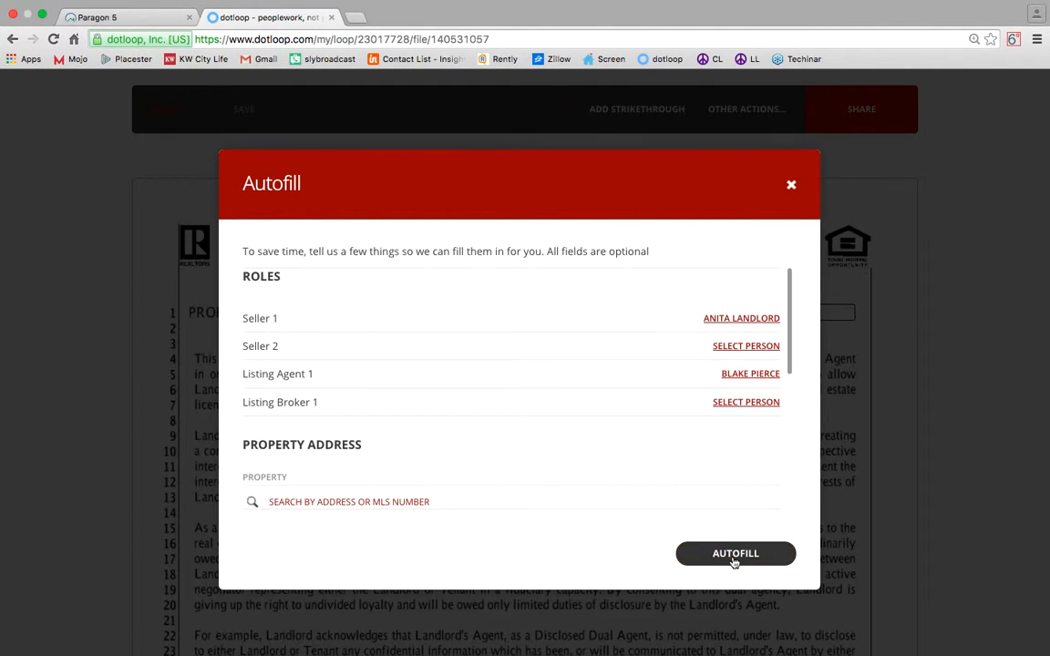
{"action": "scroll", "coordinate": [544, 418], "scroll_direction": "down", "scroll_amount": 6}
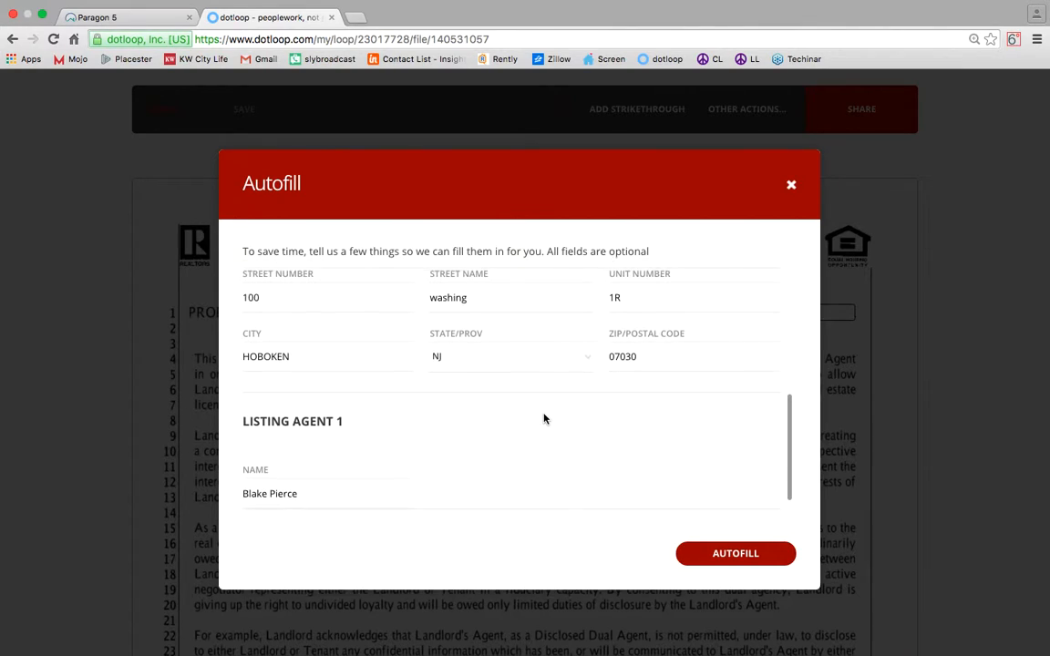
{"action": "left_click", "coordinate": [297, 310]}
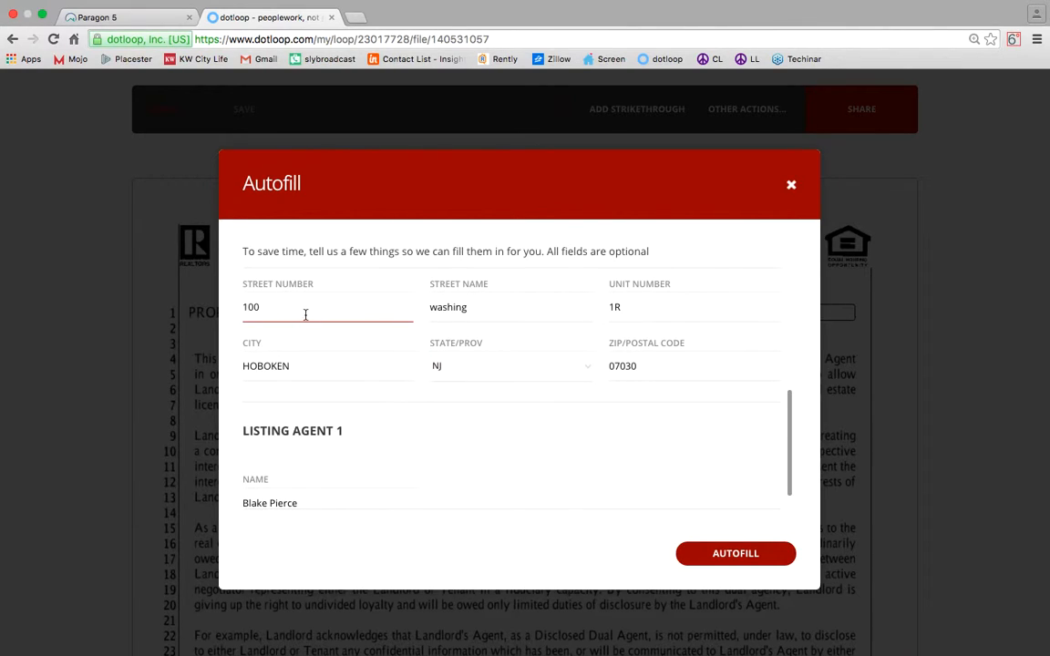
{"action": "left_click", "coordinate": [540, 313]}
{"action": "left_click", "coordinate": [651, 306]}
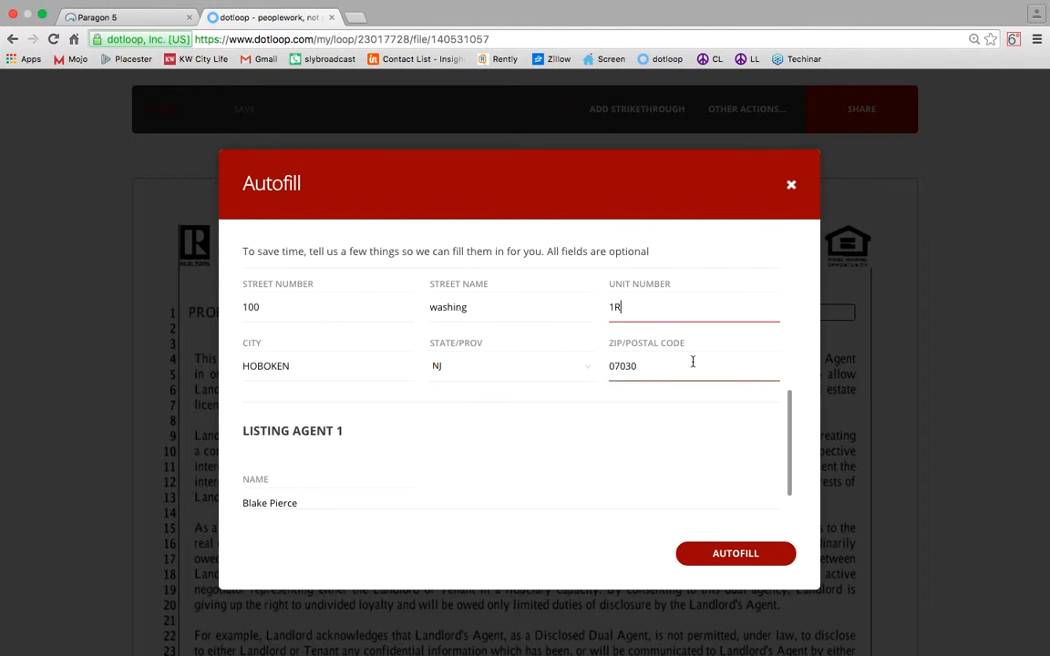
{"action": "scroll", "coordinate": [616, 441], "scroll_direction": "down", "scroll_amount": 1}
{"action": "scroll", "coordinate": [617, 441], "scroll_direction": "up", "scroll_amount": 5}
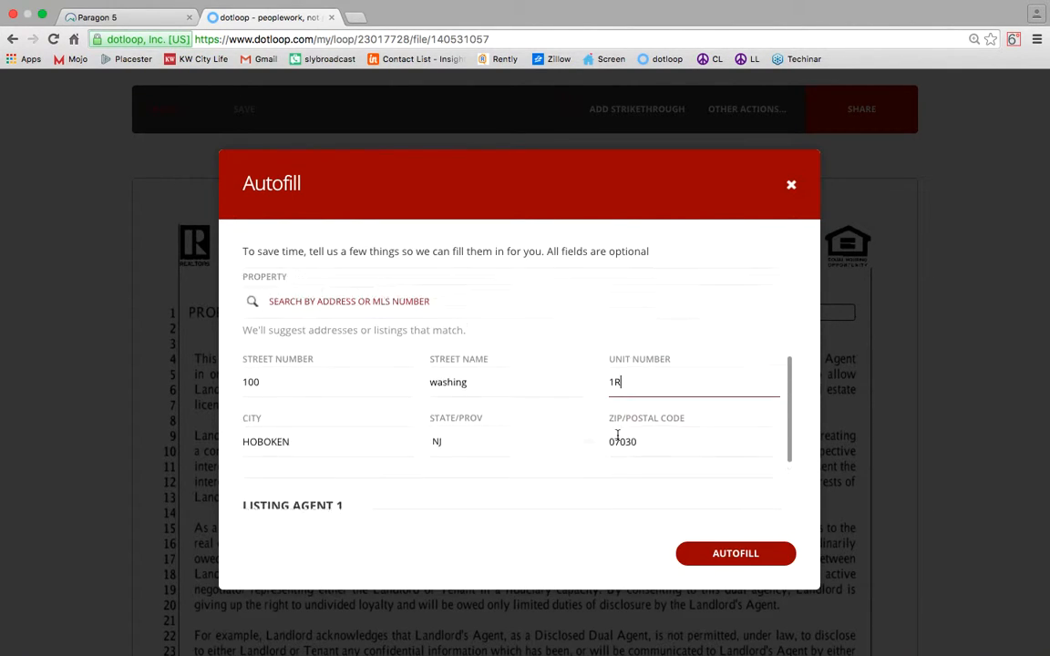
{"action": "scroll", "coordinate": [617, 440], "scroll_direction": "down", "scroll_amount": 5}
{"action": "scroll", "coordinate": [617, 440], "scroll_direction": "up", "scroll_amount": 2}
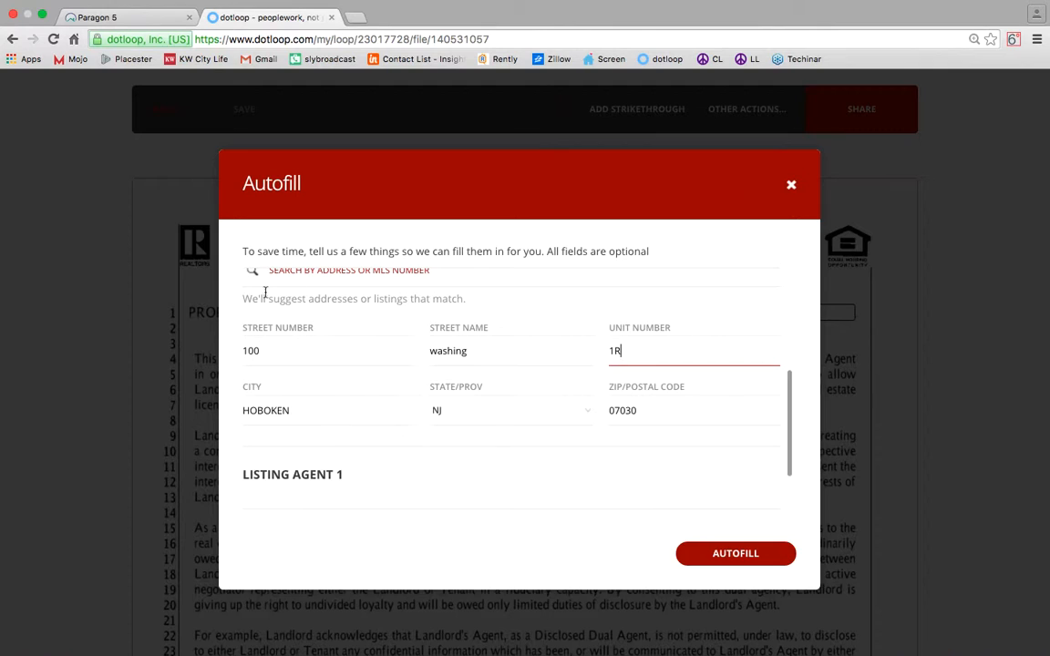
{"action": "left_click", "coordinate": [735, 553]}
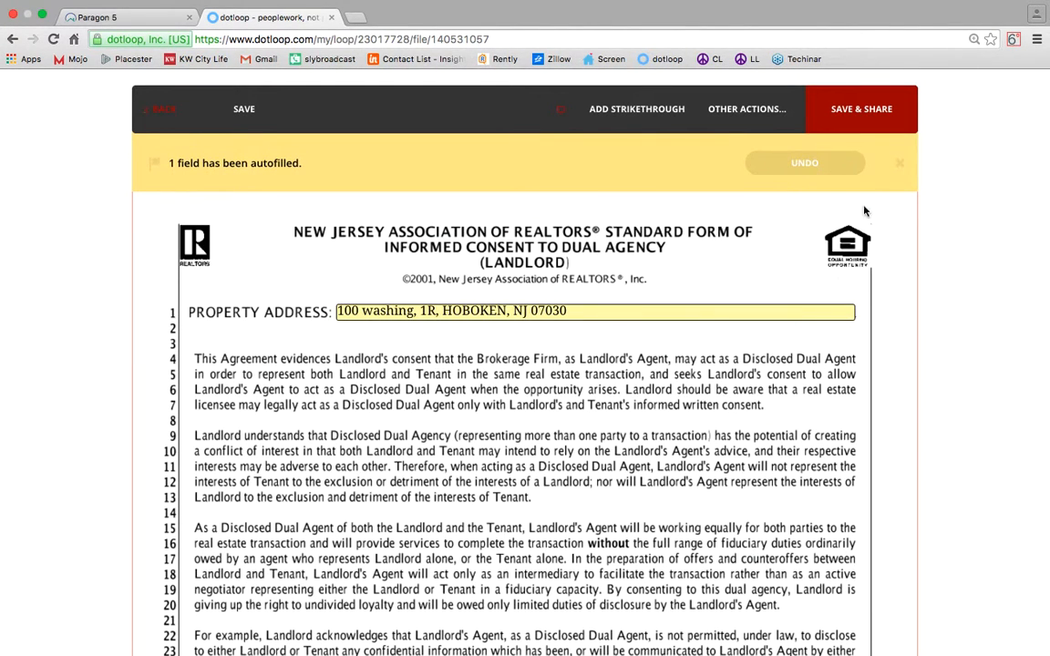
Close the autofill banner and scroll down to the consent form's signature lines.
{"action": "left_click", "coordinate": [899, 165]}
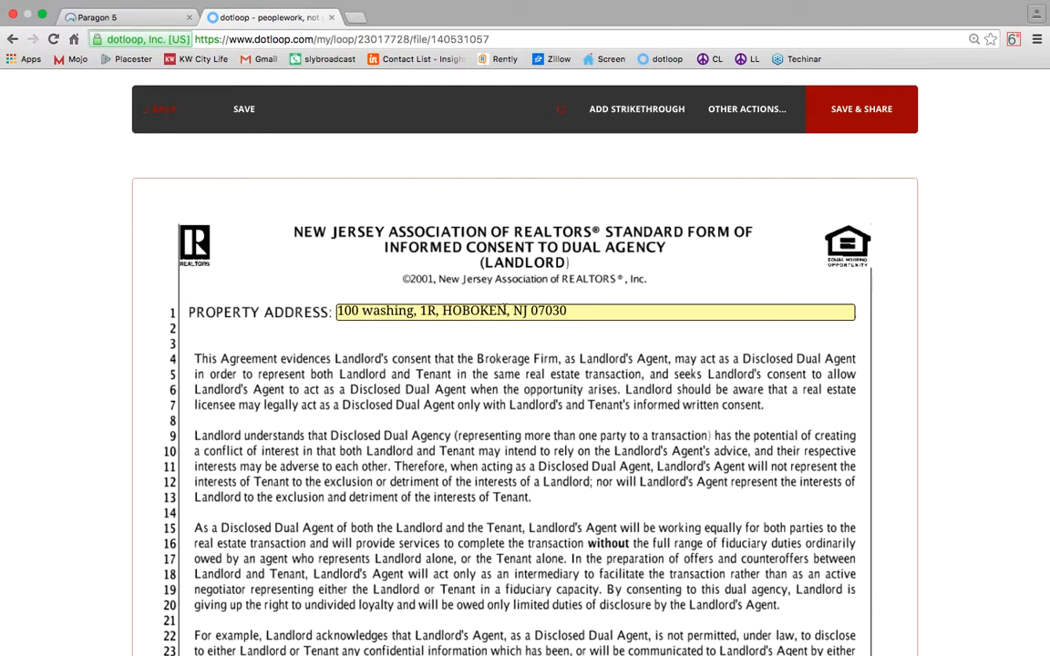
{"action": "scroll", "coordinate": [604, 301], "scroll_direction": "down", "scroll_amount": 10}
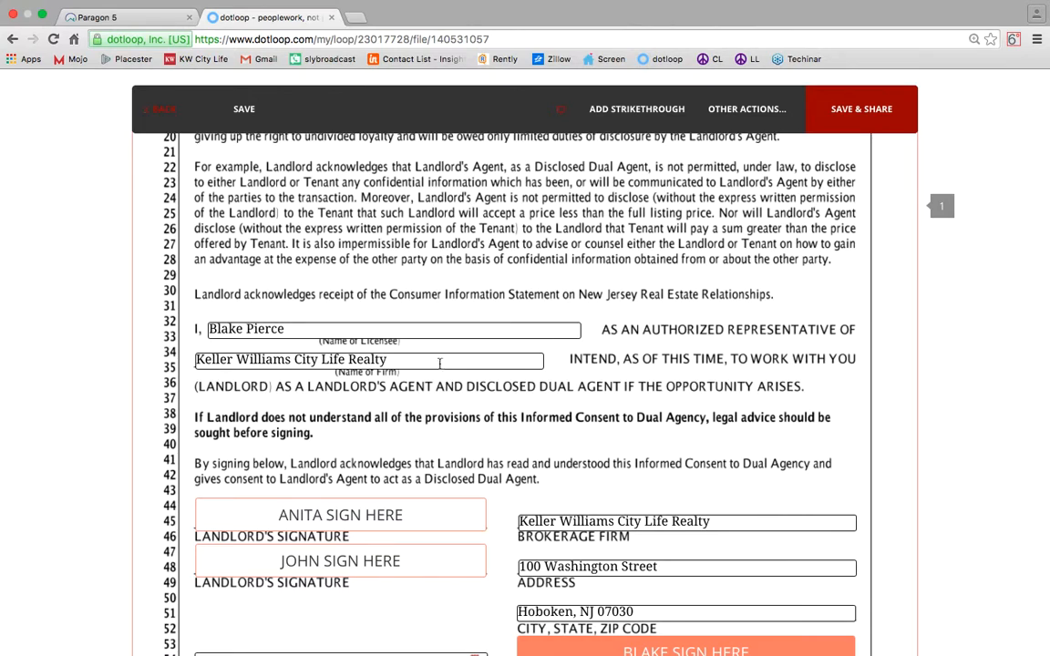
{"action": "scroll", "coordinate": [537, 374], "scroll_direction": "down", "scroll_amount": 3}
Keep the second Landlord's Signature field assigned to No One.
{"action": "left_click", "coordinate": [423, 435]}
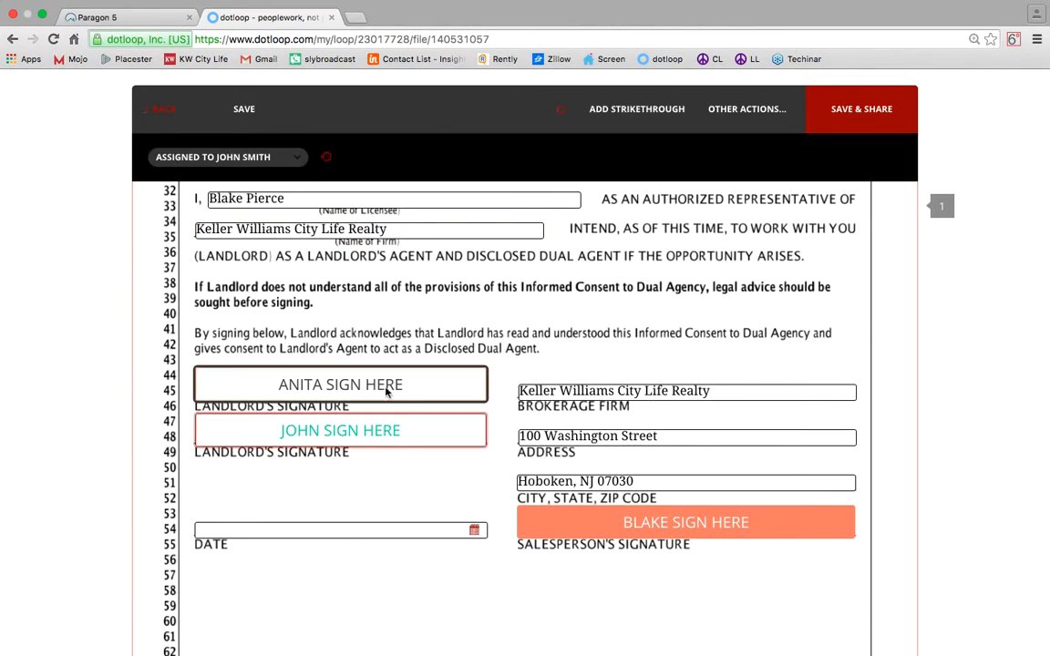
{"action": "left_click", "coordinate": [228, 156]}
{"action": "left_click", "coordinate": [201, 314]}
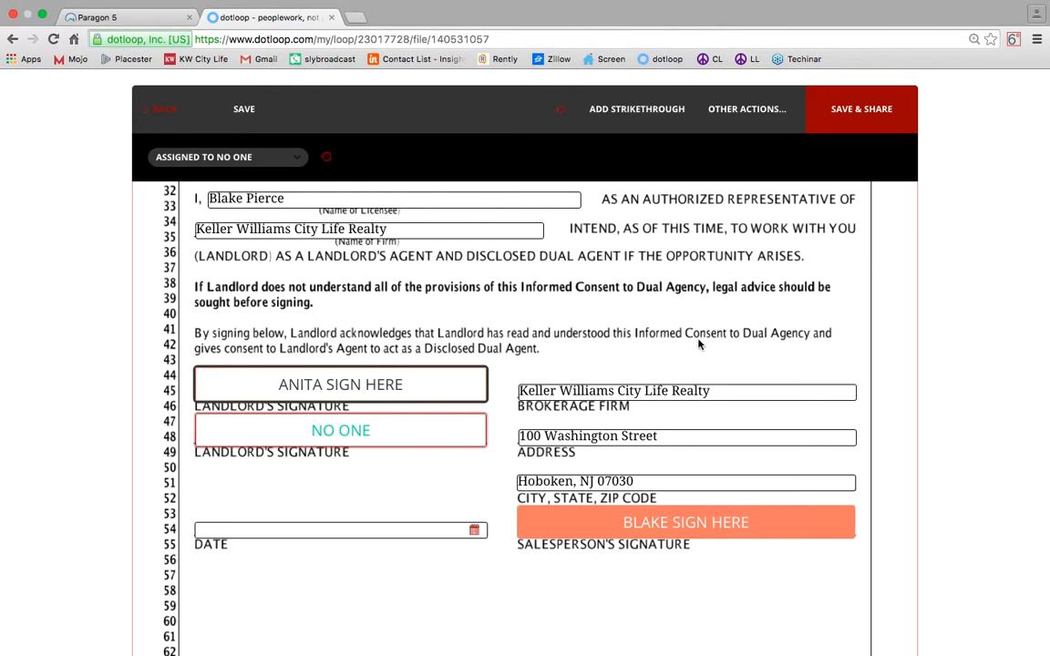
{"action": "mouse_move", "coordinate": [423, 458]}
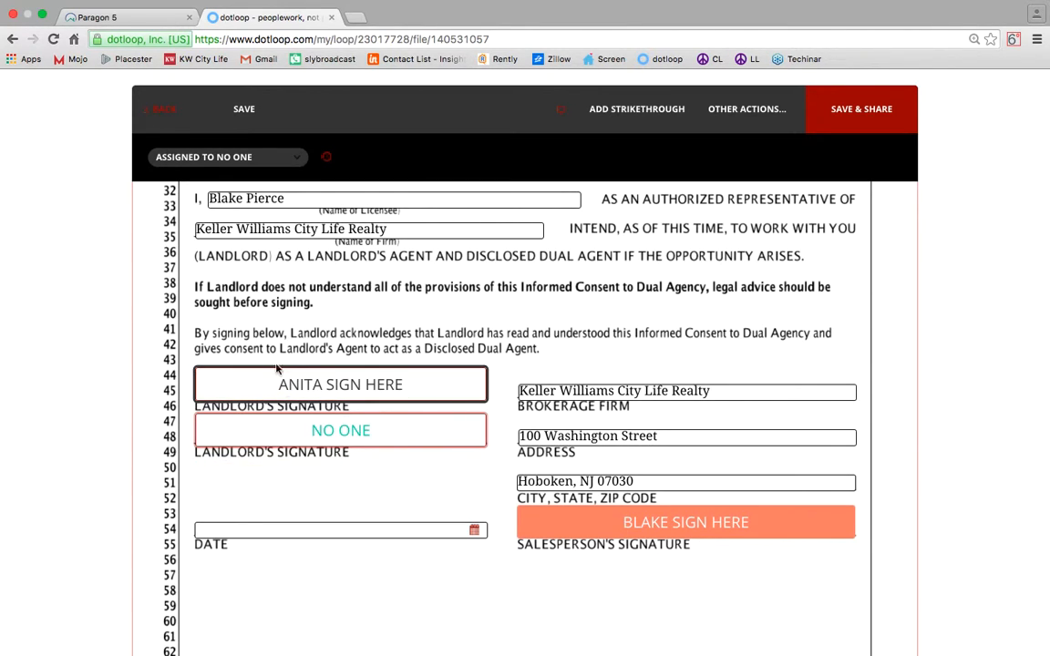
{"action": "mouse_move", "coordinate": [256, 437]}
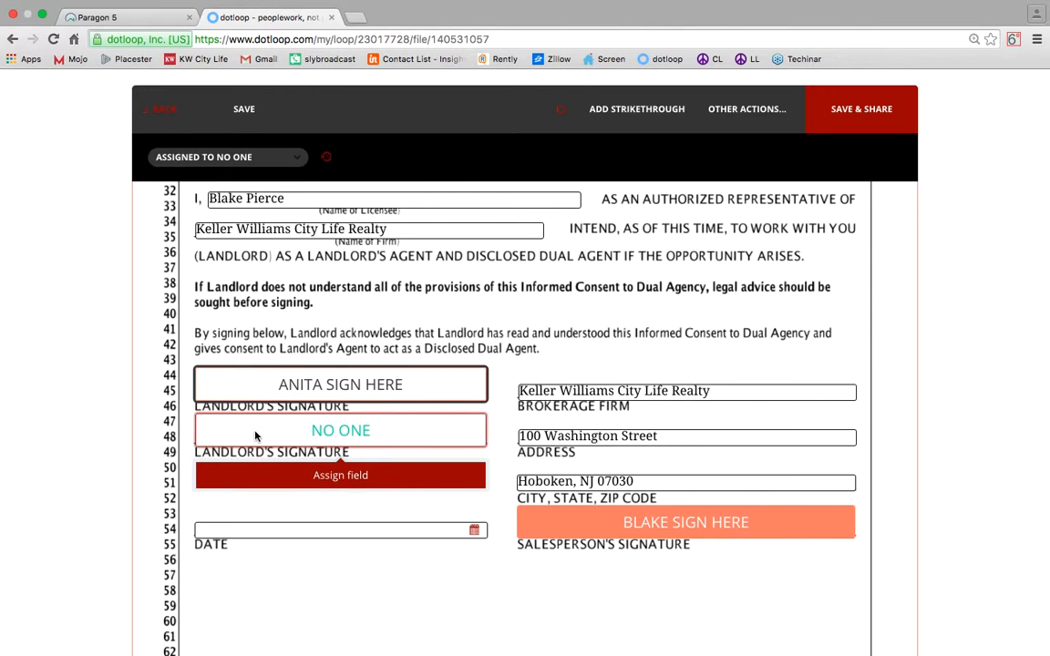
{"action": "left_click", "coordinate": [223, 157]}
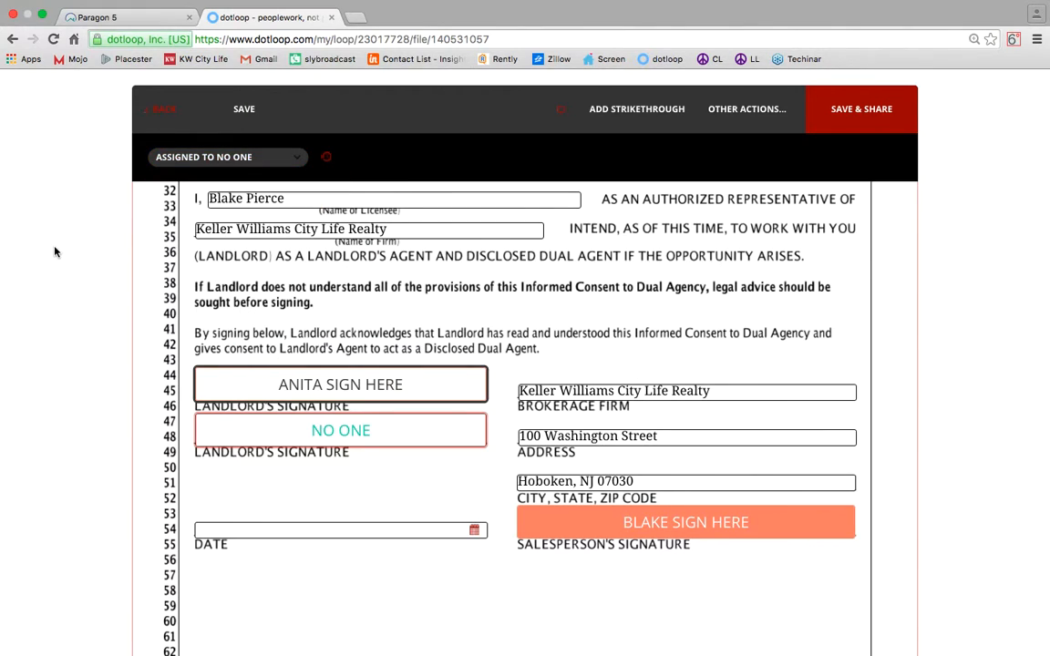
{"action": "left_click", "coordinate": [183, 157]}
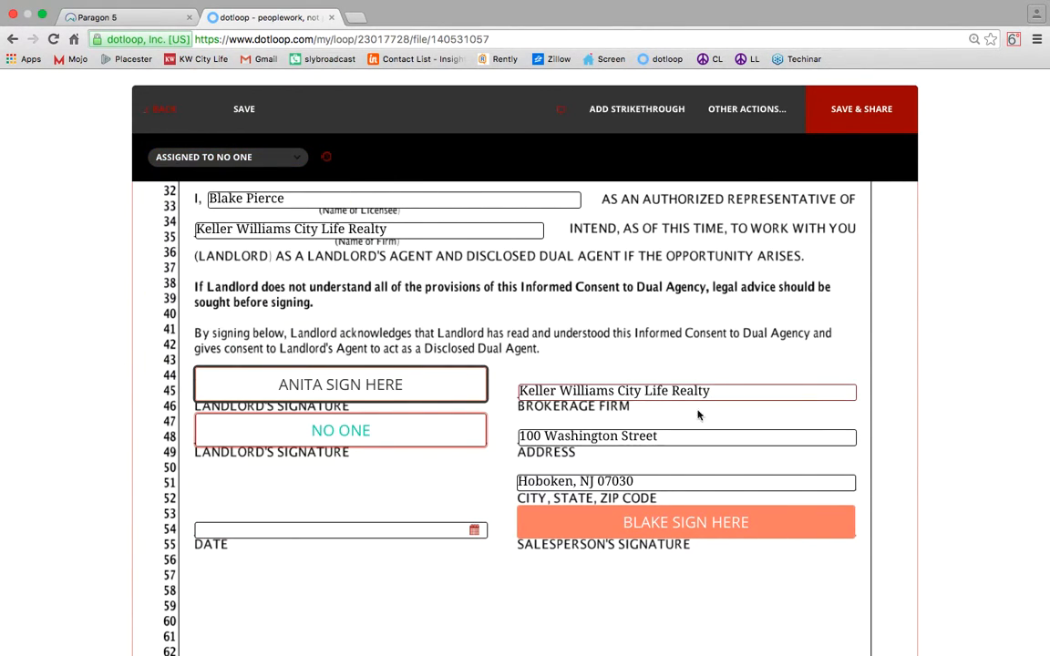
Date the consent 01/26/2016 and adopt and sign the salesperson's signature line.
{"action": "left_click", "coordinate": [353, 531]}
{"action": "left_click", "coordinate": [243, 490]}
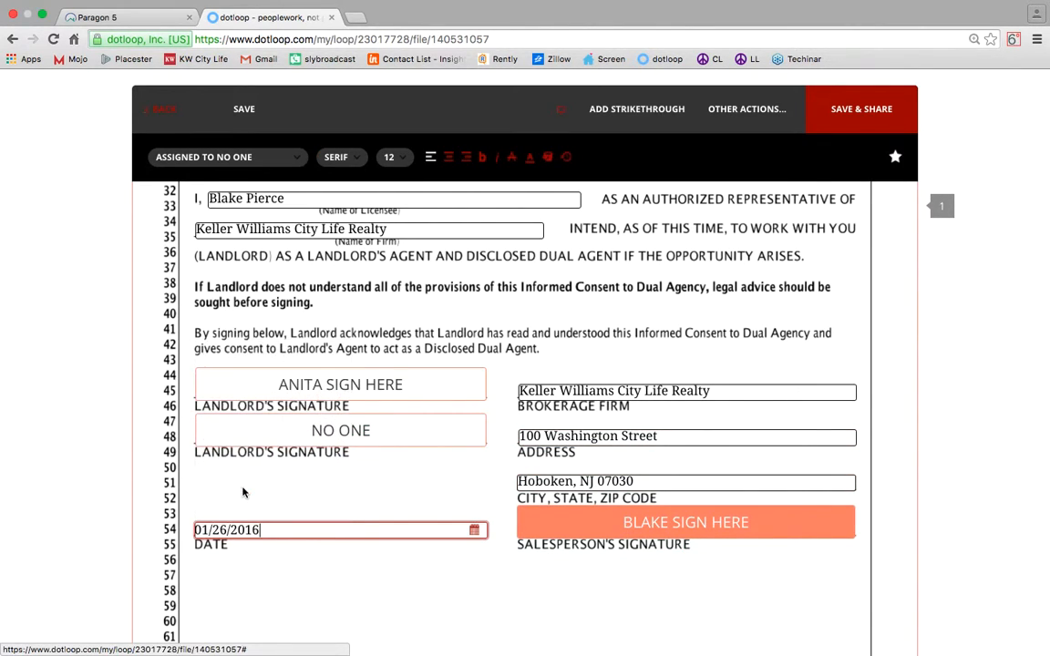
{"action": "mouse_move", "coordinate": [653, 522]}
{"action": "left_click", "coordinate": [647, 569]}
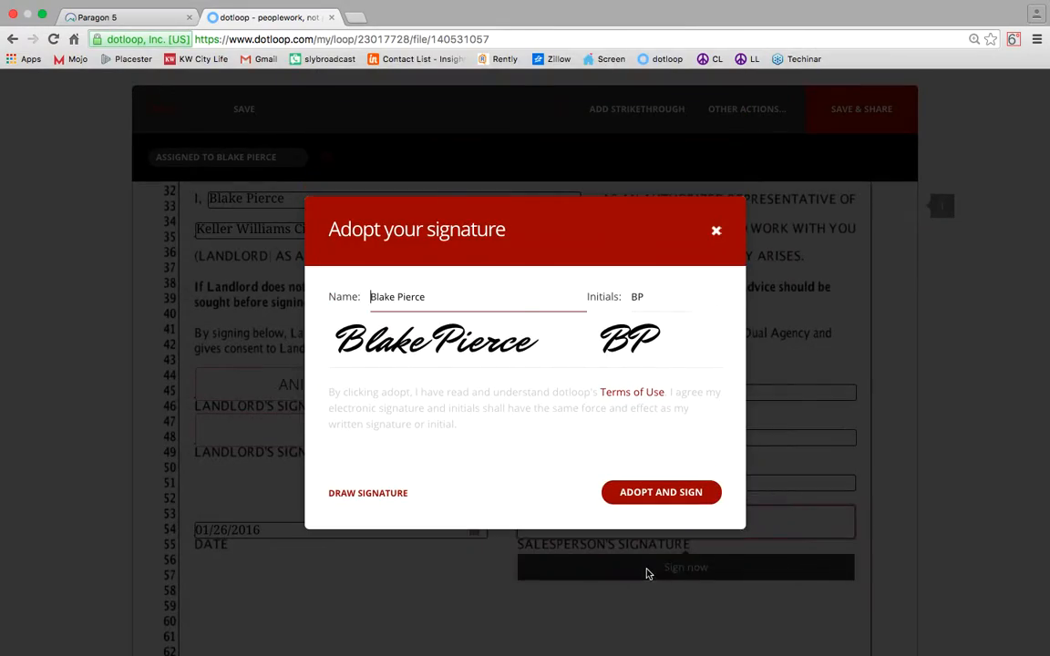
{"action": "left_click", "coordinate": [685, 497]}
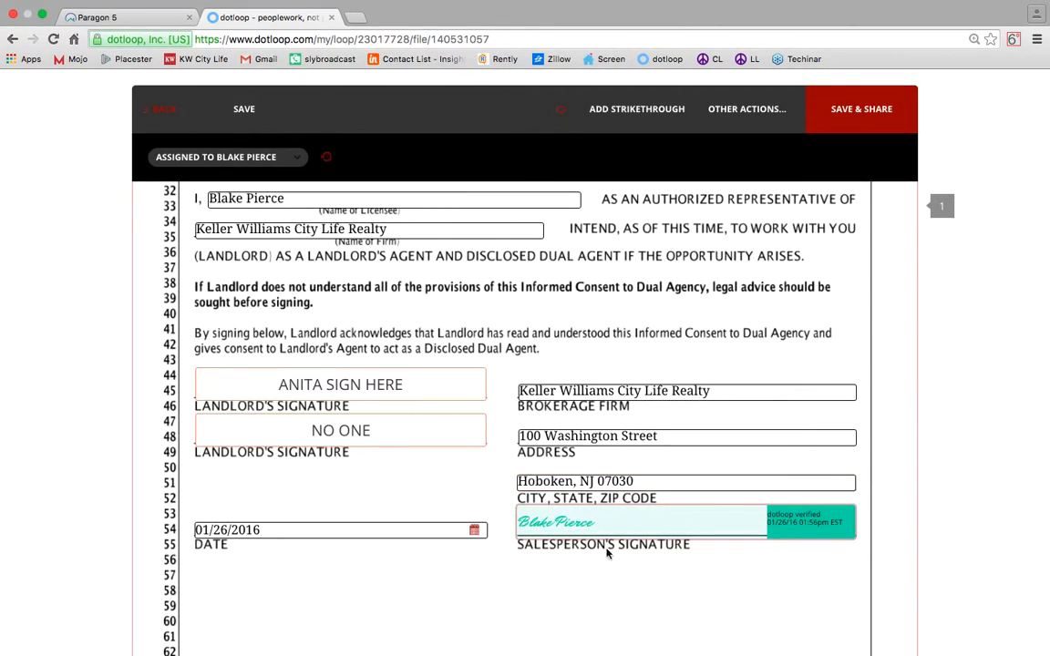
Save the consent form and return to the loop's document list.
{"action": "scroll", "coordinate": [542, 526], "scroll_direction": "up", "scroll_amount": 10}
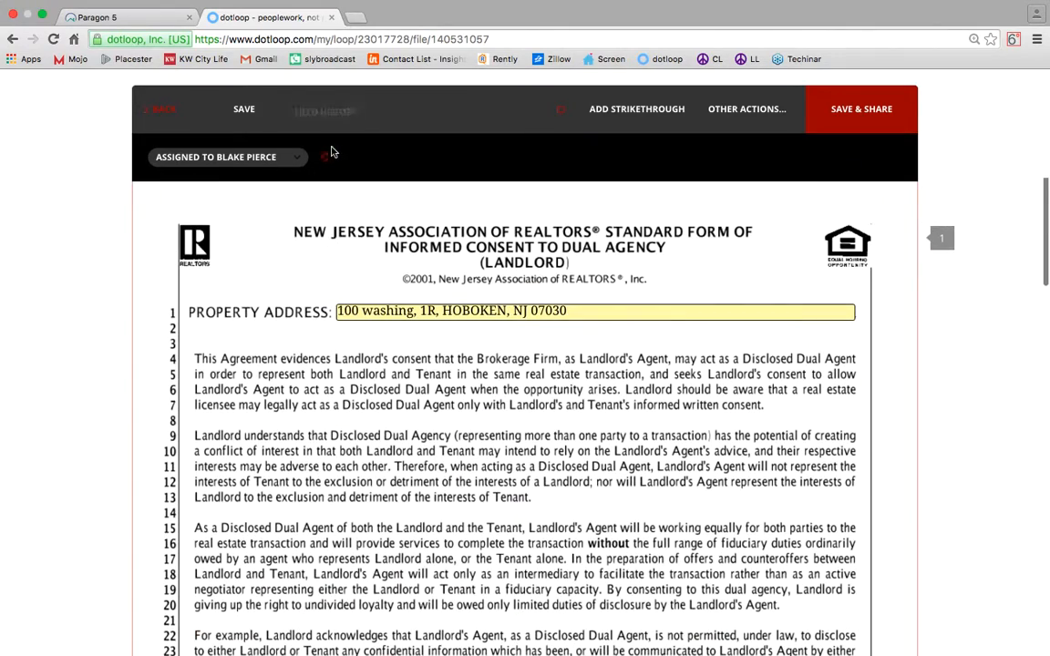
{"action": "left_click", "coordinate": [232, 114]}
{"action": "left_click", "coordinate": [159, 113]}
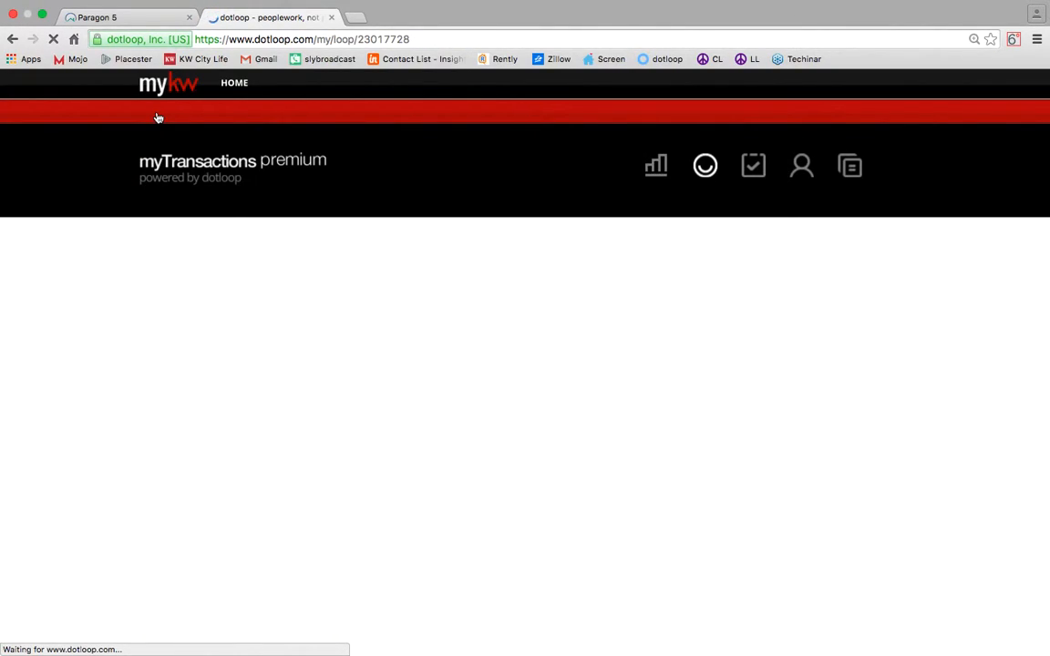
{"action": "scroll", "coordinate": [394, 273], "scroll_direction": "down", "scroll_amount": 5}
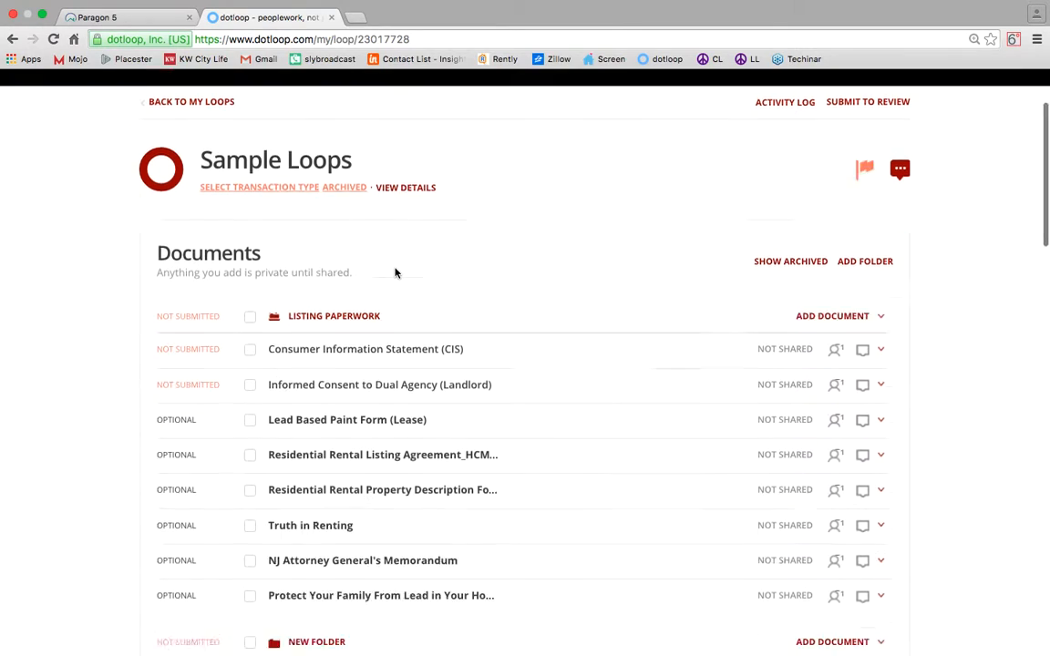
{"action": "left_click", "coordinate": [345, 322]}
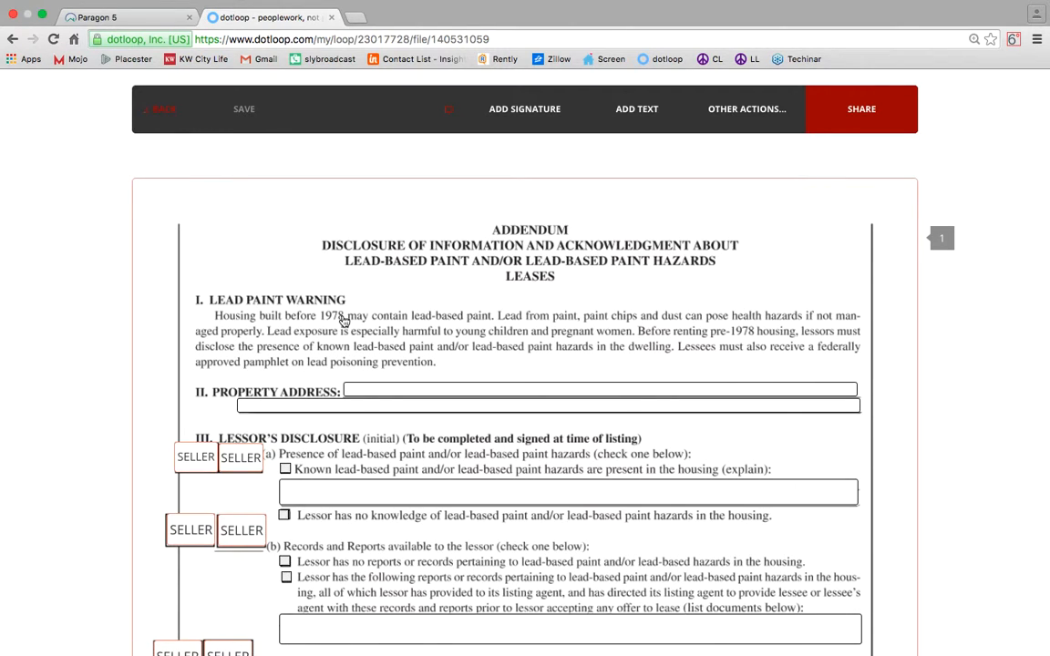
{"action": "left_click", "coordinate": [489, 390]}
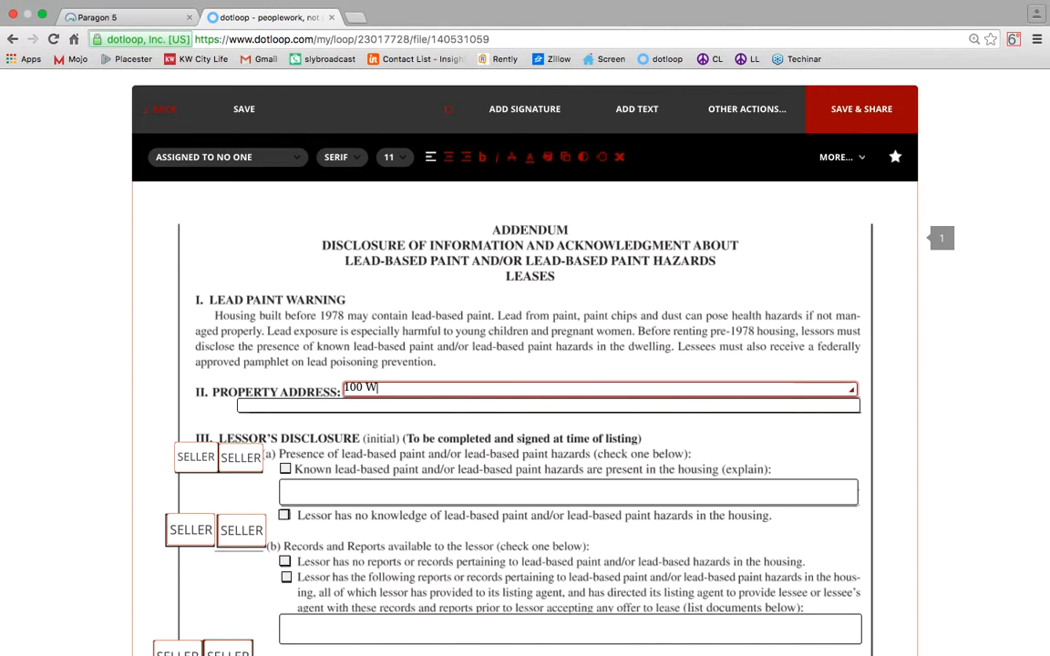
Tick the lessor's no-knowledge and no-reports lead paint disclosure boxes.
{"action": "scroll", "coordinate": [284, 428], "scroll_direction": "down", "scroll_amount": 2}
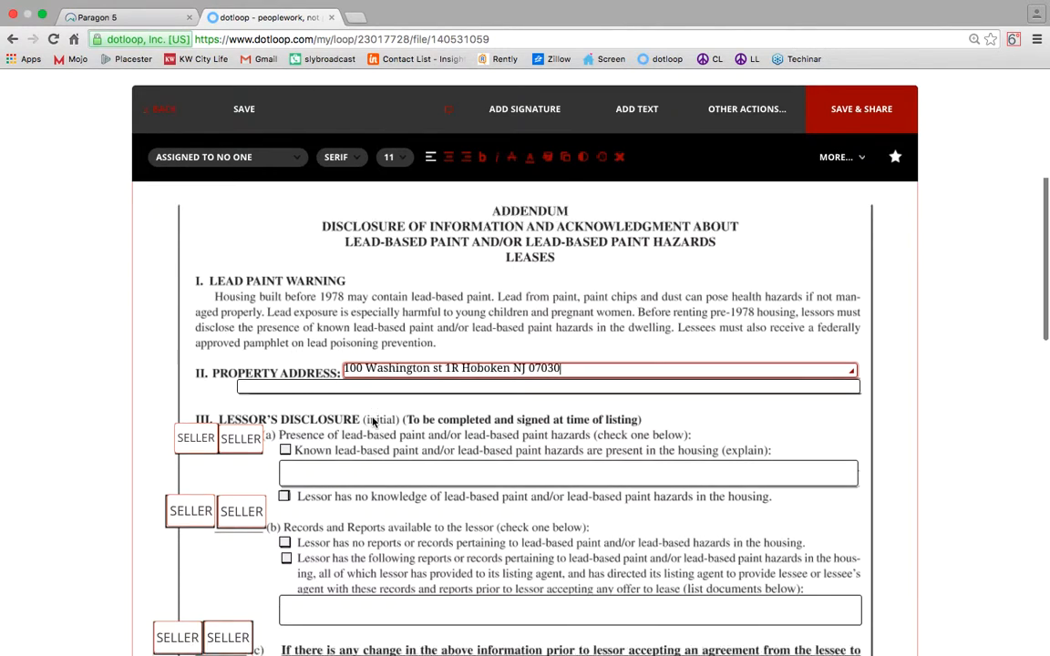
{"action": "left_click", "coordinate": [284, 444]}
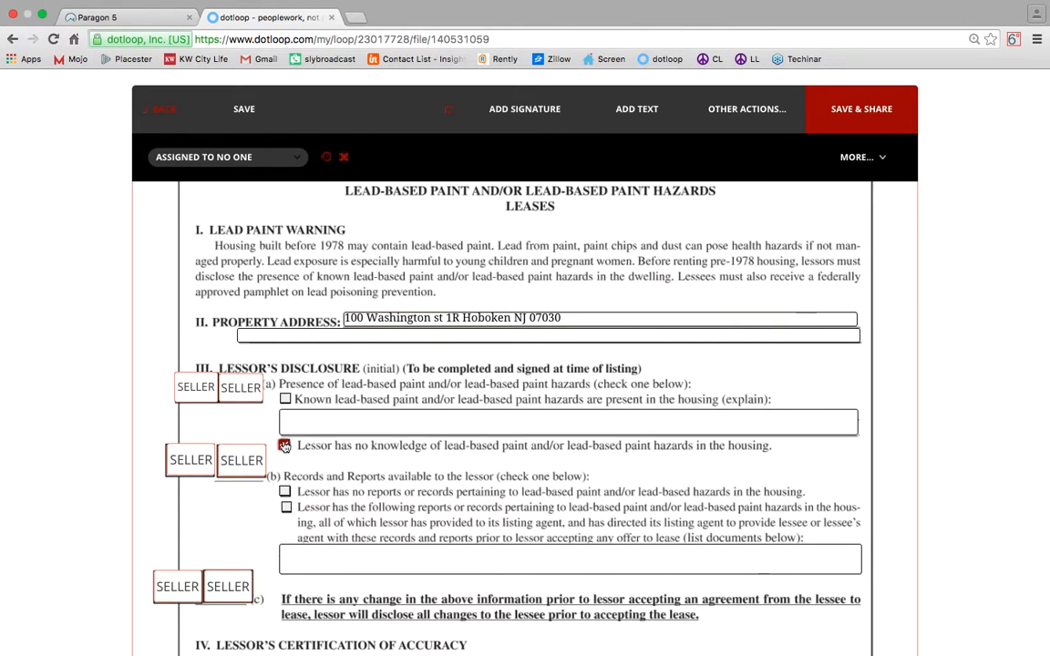
{"action": "left_click", "coordinate": [286, 491]}
{"action": "scroll", "coordinate": [483, 398], "scroll_direction": "down", "scroll_amount": 2}
{"action": "scroll", "coordinate": [484, 398], "scroll_direction": "up", "scroll_amount": 1}
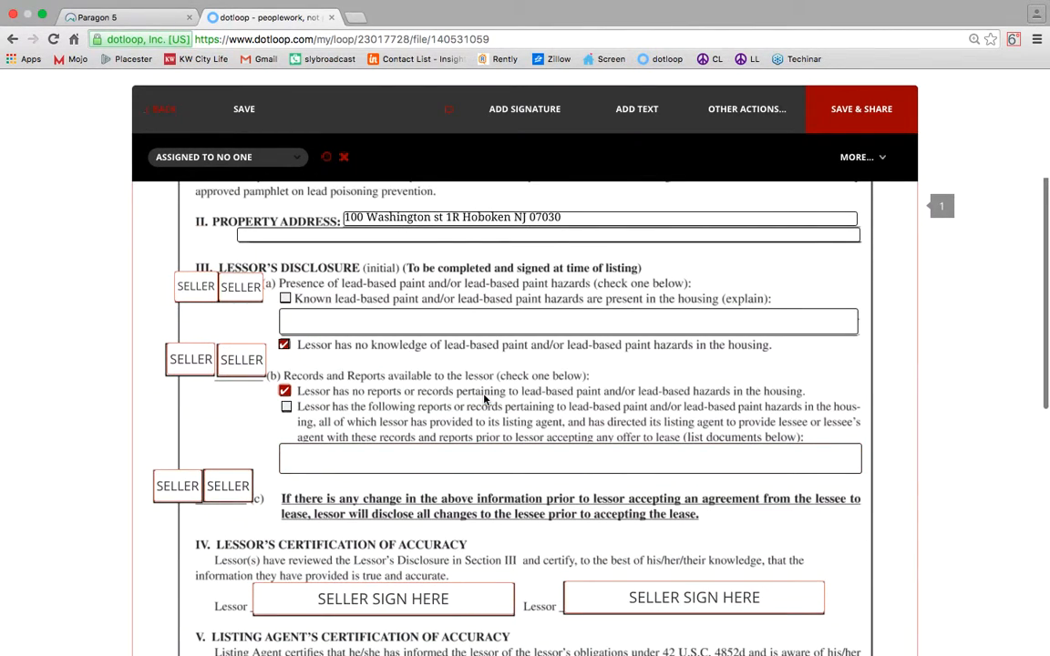
Assign the second lessor initial box in all three rows to the landlord.
{"action": "left_click", "coordinate": [242, 288]}
{"action": "left_click", "coordinate": [241, 155]}
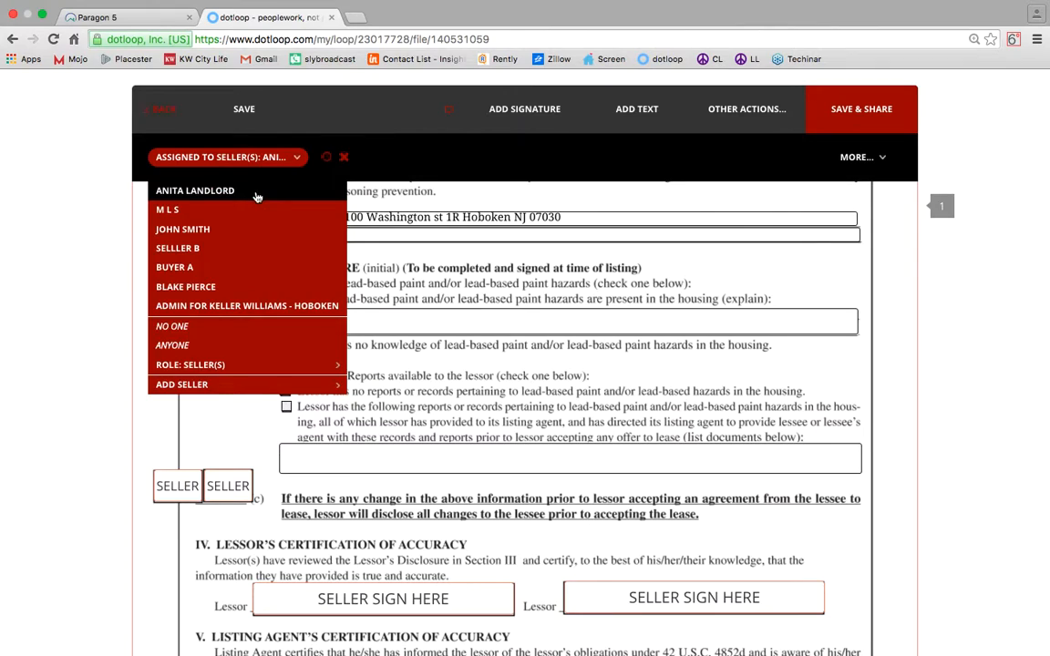
{"action": "left_click", "coordinate": [230, 174]}
{"action": "left_click", "coordinate": [242, 369]}
{"action": "left_click", "coordinate": [242, 157]}
{"action": "left_click", "coordinate": [242, 195]}
{"action": "left_click", "coordinate": [228, 485]}
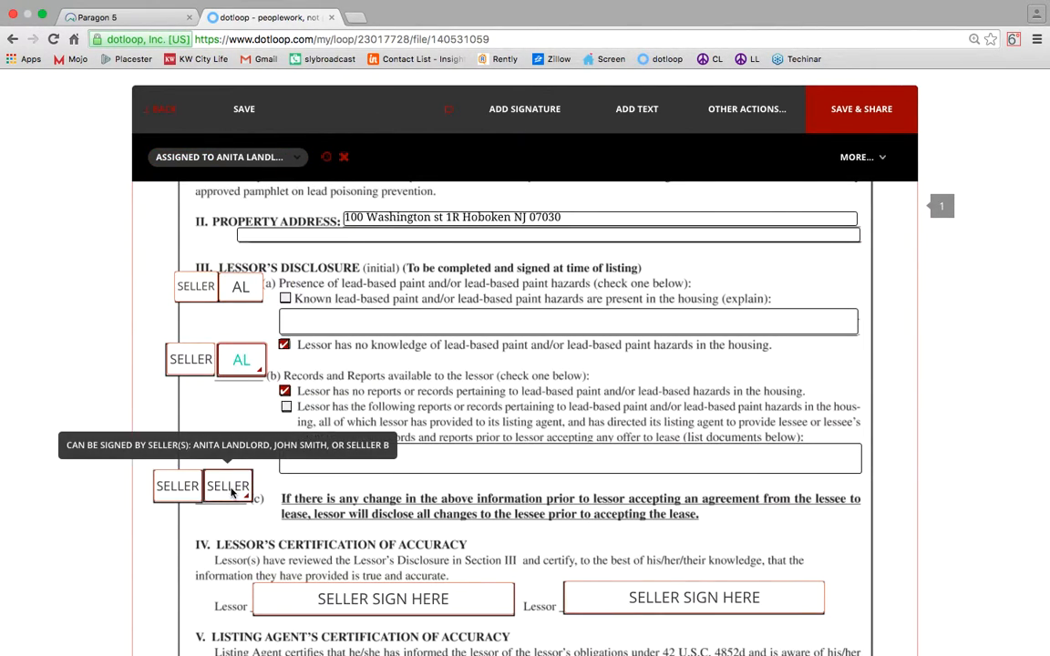
{"action": "left_click", "coordinate": [228, 157]}
{"action": "left_click", "coordinate": [234, 190]}
Set the other lessor initial box in all three rows to No One.
{"action": "left_click", "coordinate": [144, 285]}
{"action": "left_click", "coordinate": [228, 156]}
{"action": "left_click", "coordinate": [172, 325]}
{"action": "left_click", "coordinate": [186, 358]}
{"action": "left_click", "coordinate": [238, 159]}
{"action": "left_click", "coordinate": [172, 325]}
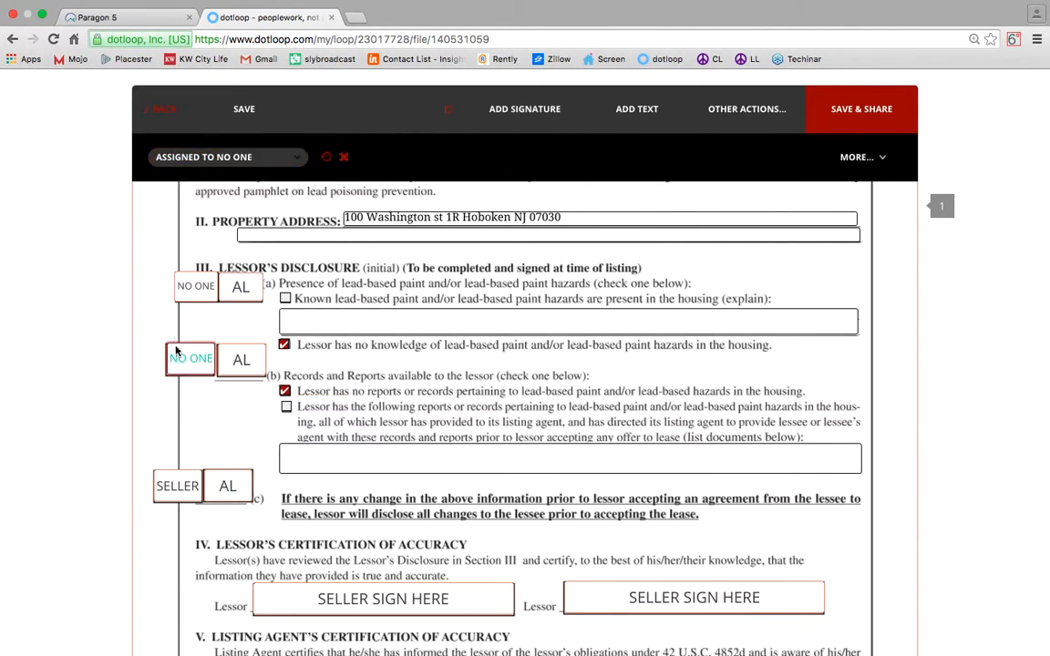
{"action": "left_click", "coordinate": [173, 485]}
{"action": "left_click", "coordinate": [223, 159]}
{"action": "left_click", "coordinate": [172, 325]}
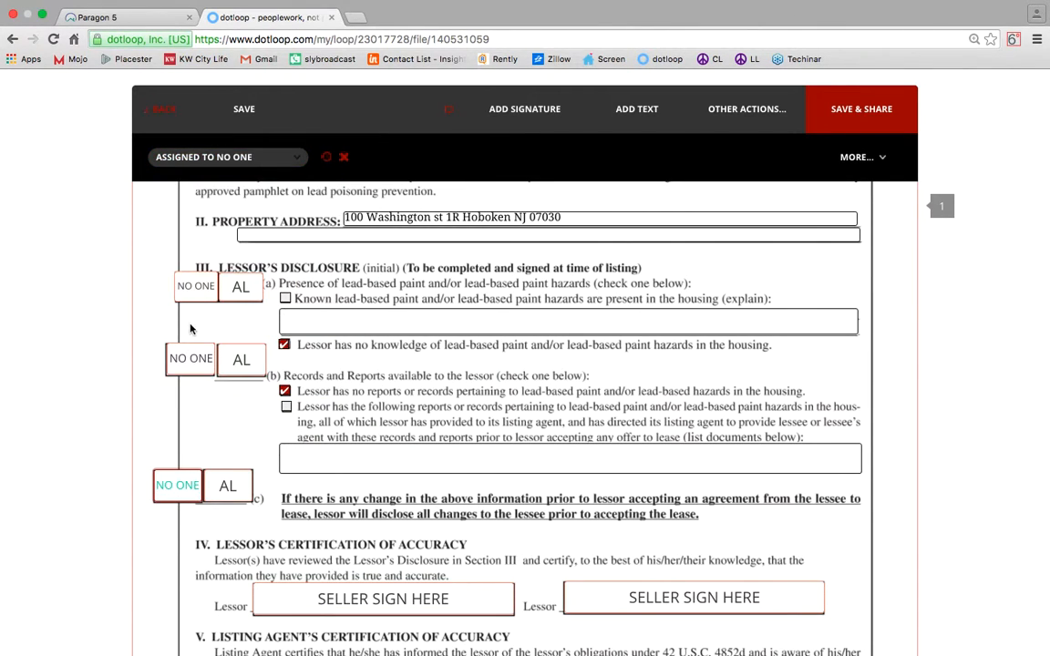
Assign the first lessor signature to the landlord and the second to No One.
{"action": "scroll", "coordinate": [359, 330], "scroll_direction": "down", "scroll_amount": 5}
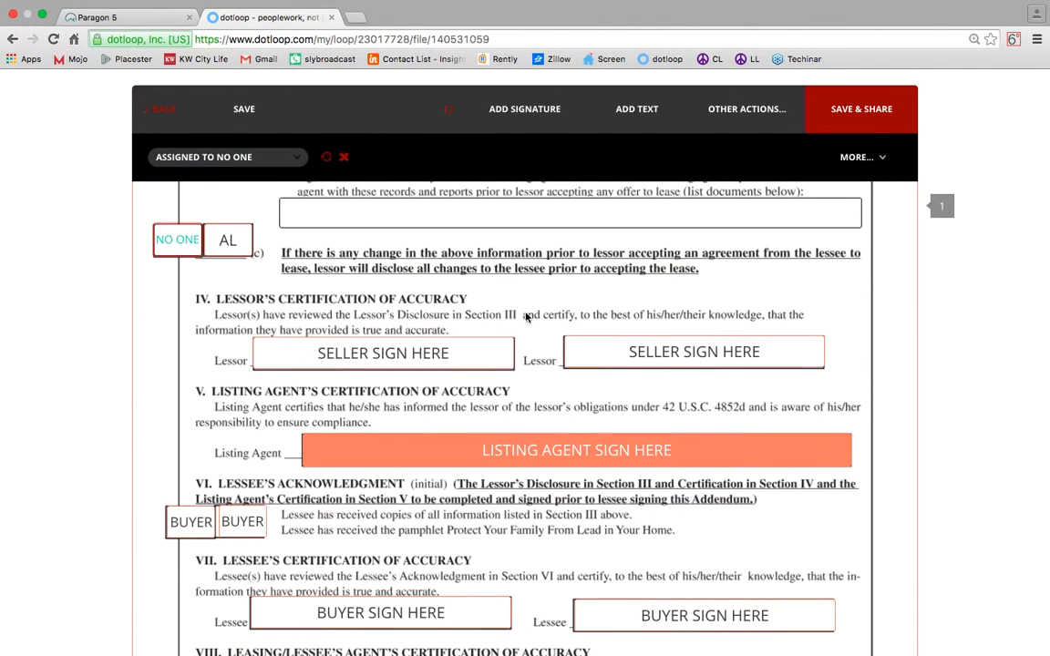
{"action": "left_click", "coordinate": [326, 354]}
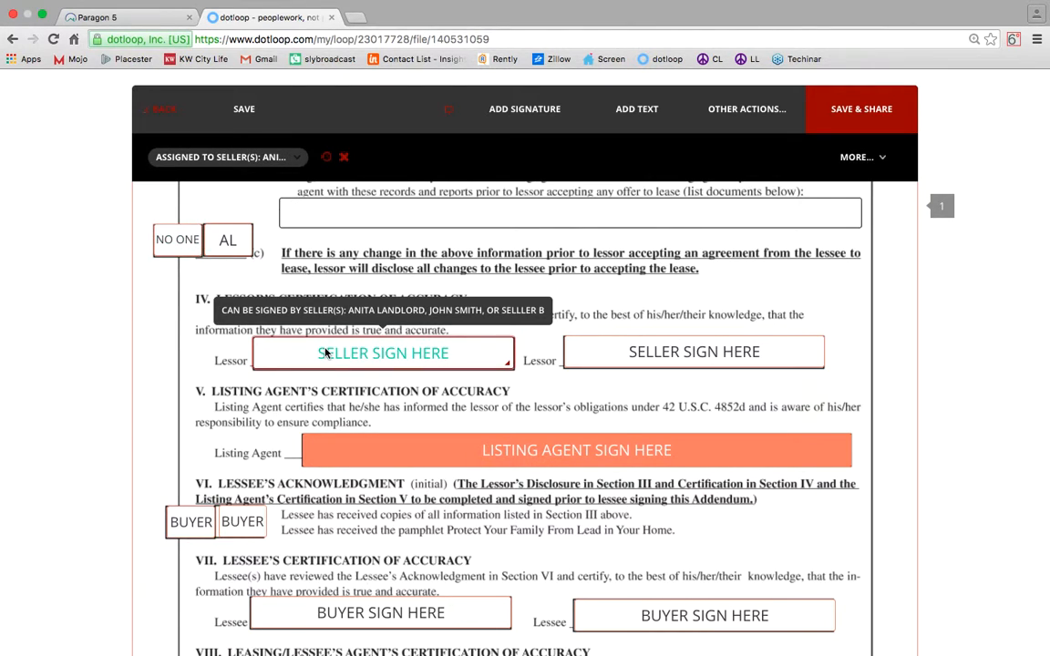
{"action": "left_click", "coordinate": [223, 156]}
{"action": "left_click", "coordinate": [211, 194]}
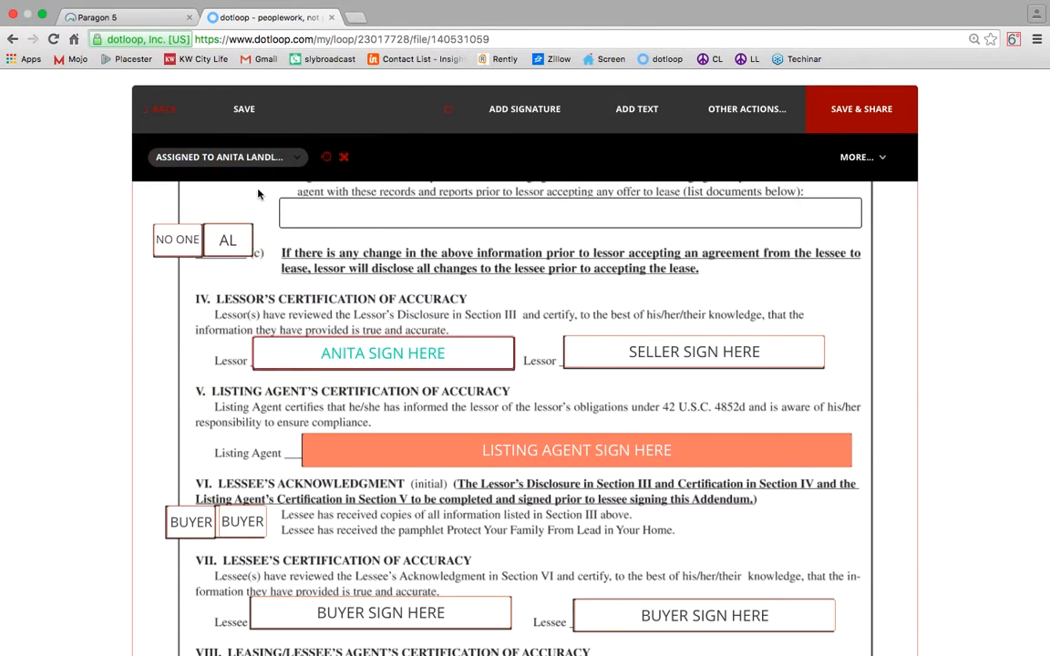
{"action": "left_click", "coordinate": [665, 364]}
{"action": "left_click", "coordinate": [224, 157]}
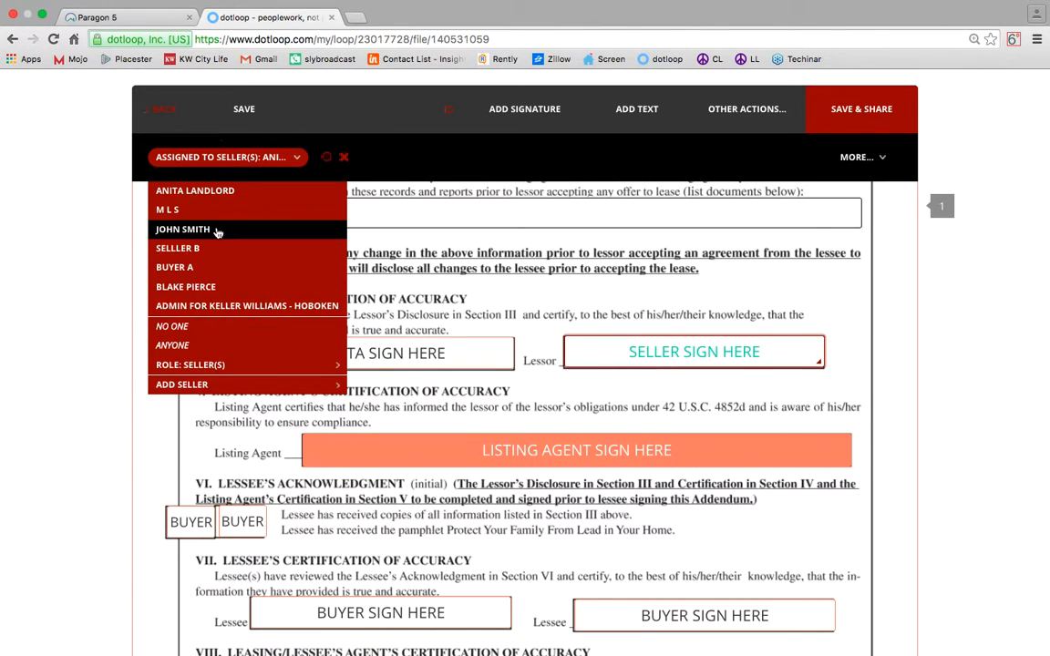
{"action": "left_click", "coordinate": [173, 326]}
{"action": "scroll", "coordinate": [413, 354], "scroll_direction": "down", "scroll_amount": 3}
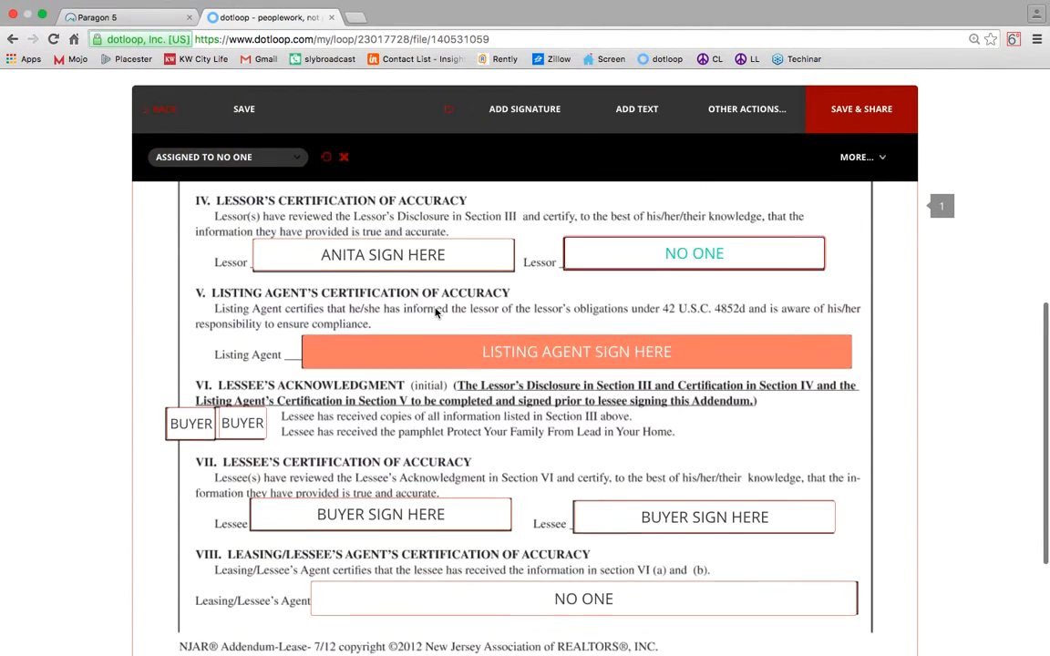
Assign the listing agent signature line to the agent and adopt and sign it.
{"action": "left_click", "coordinate": [412, 353]}
{"action": "left_click", "coordinate": [188, 156]}
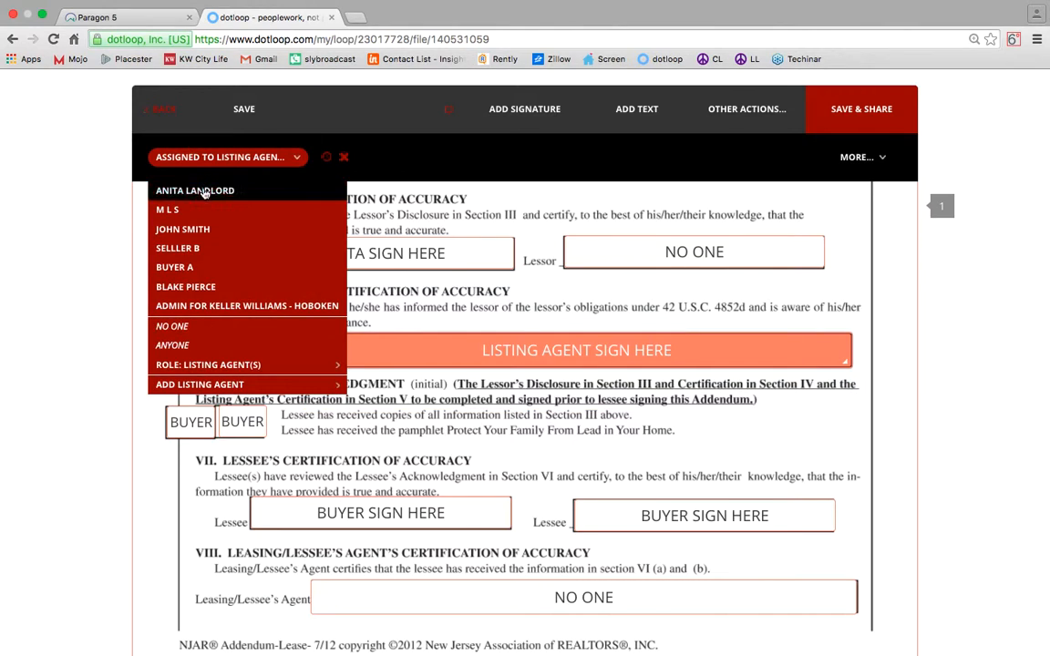
{"action": "left_click", "coordinate": [188, 286]}
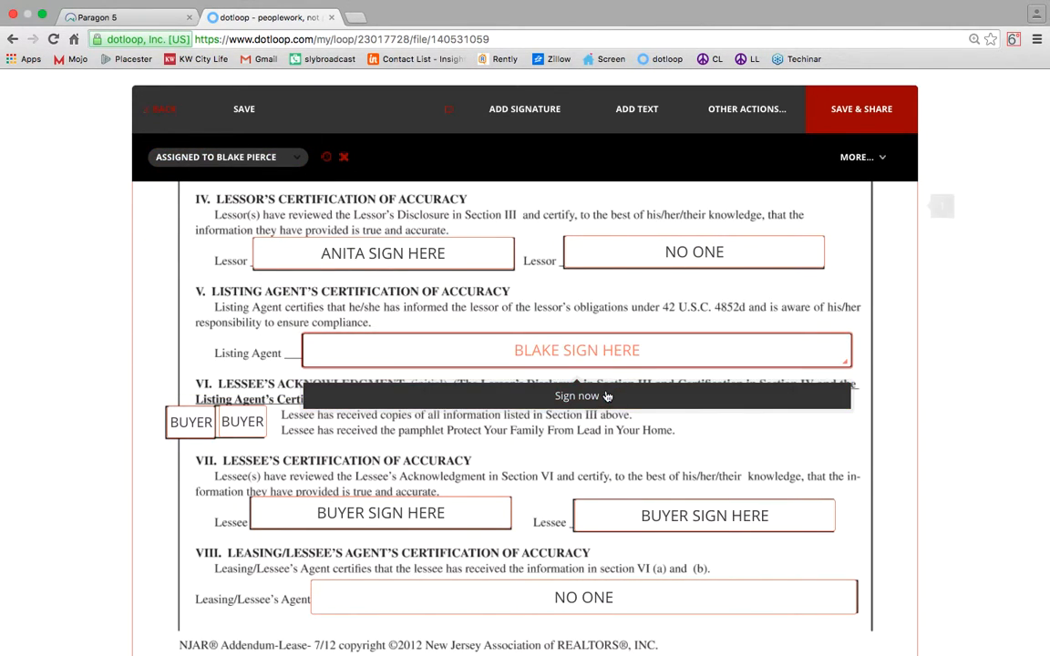
{"action": "left_click", "coordinate": [606, 395]}
{"action": "left_click", "coordinate": [679, 489]}
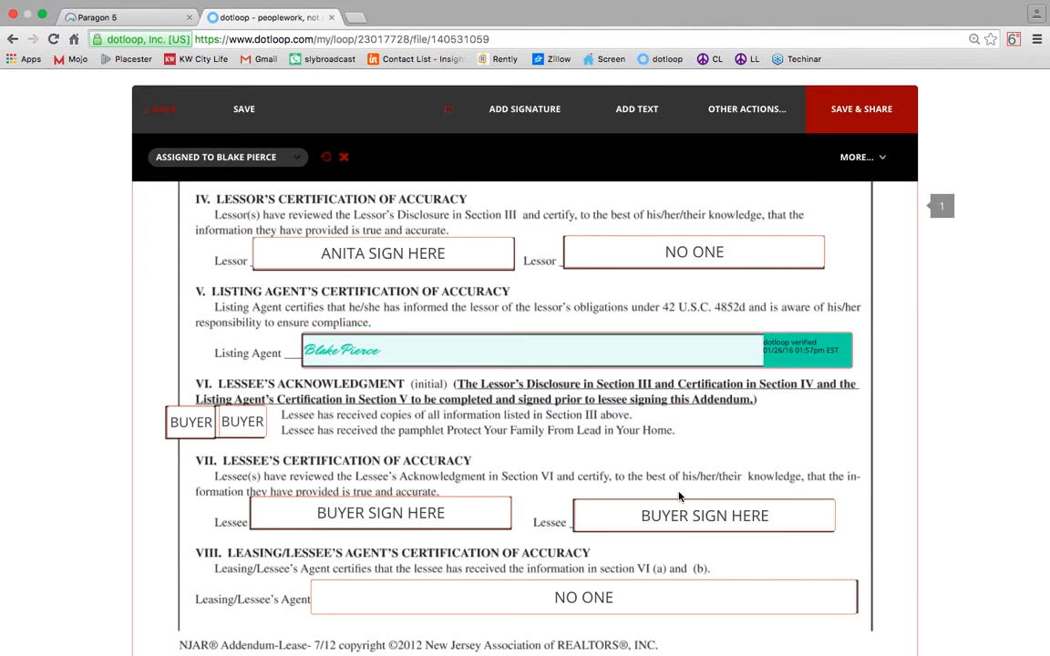
Set both buyer initial boxes to No One.
{"action": "scroll", "coordinate": [679, 496], "scroll_direction": "down", "scroll_amount": 2}
{"action": "scroll", "coordinate": [679, 497], "scroll_direction": "up", "scroll_amount": 10}
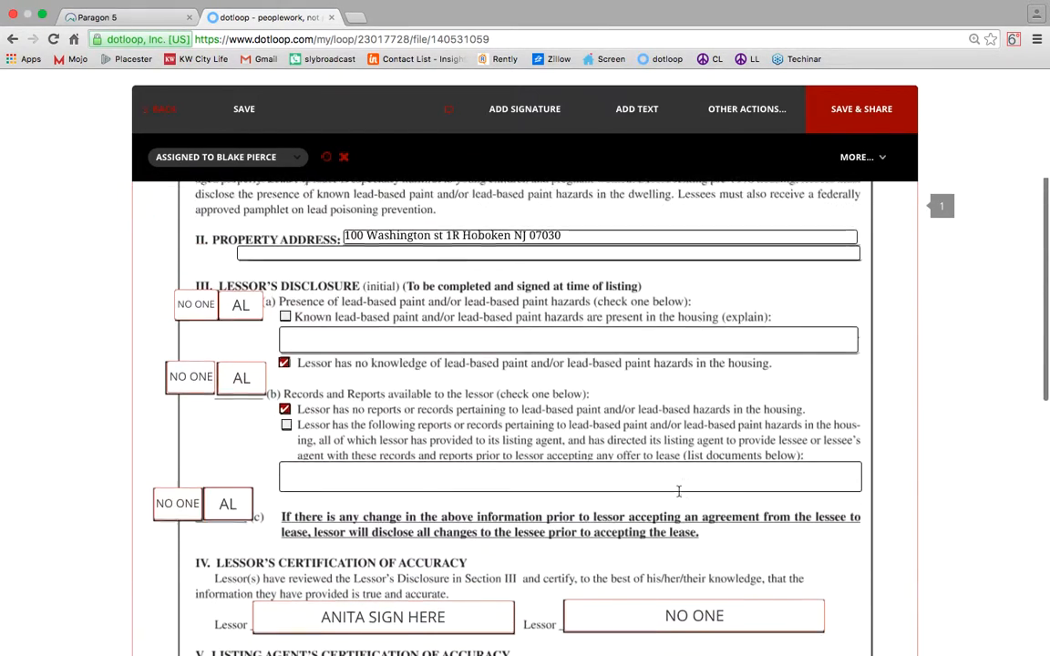
{"action": "scroll", "coordinate": [679, 497], "scroll_direction": "up", "scroll_amount": 1}
{"action": "scroll", "coordinate": [679, 496], "scroll_direction": "down", "scroll_amount": 5}
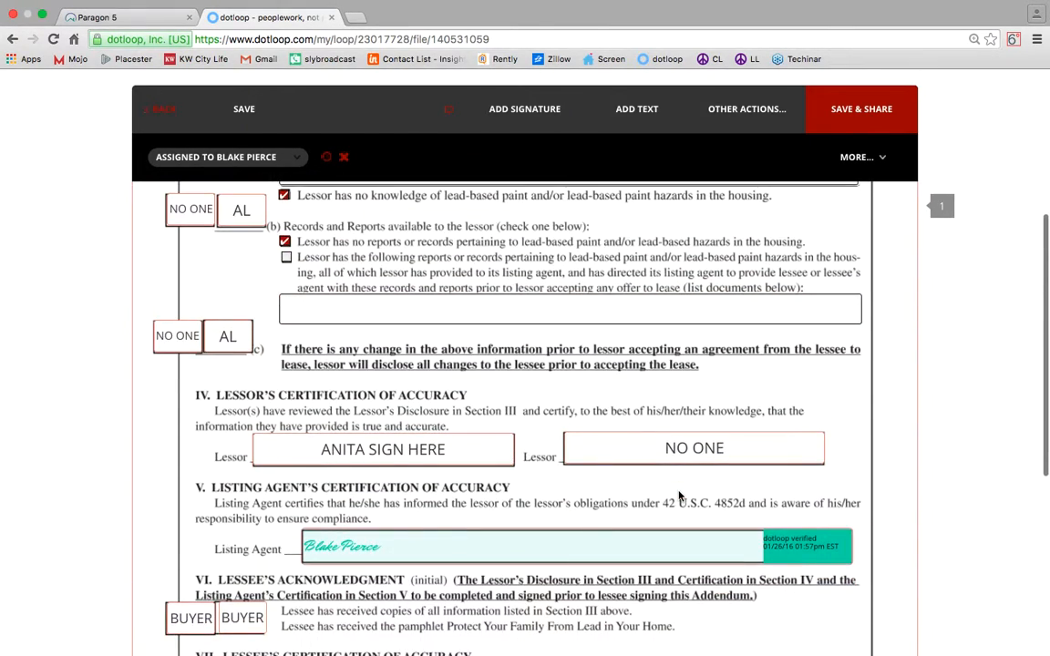
{"action": "scroll", "coordinate": [679, 497], "scroll_direction": "down", "scroll_amount": 3}
{"action": "left_click", "coordinate": [238, 340]}
{"action": "left_click", "coordinate": [237, 157]}
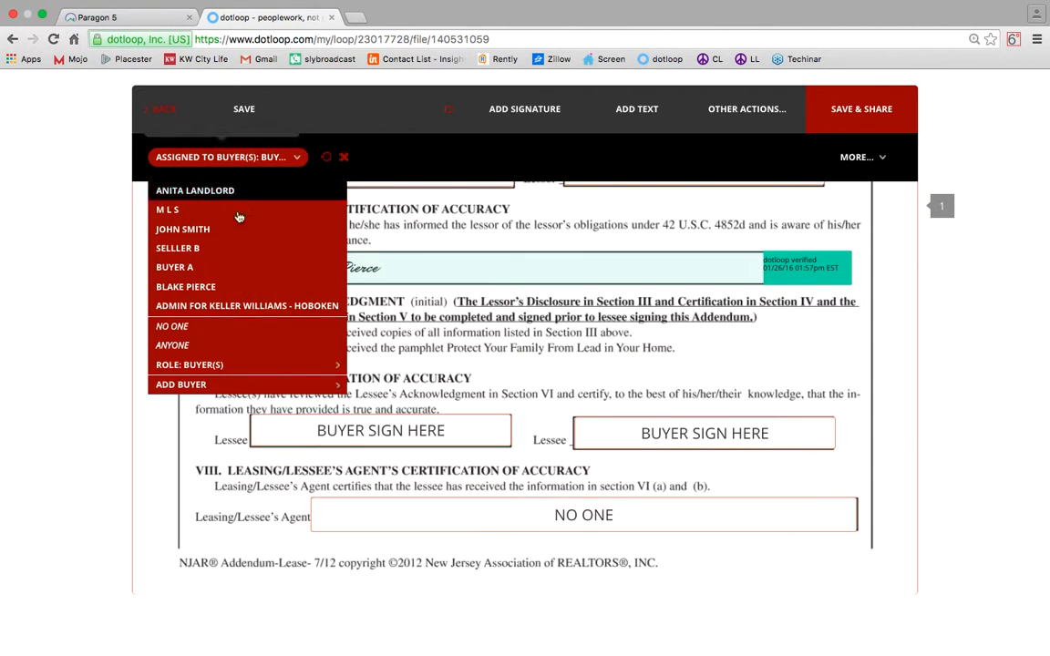
{"action": "left_click", "coordinate": [192, 326]}
{"action": "left_click", "coordinate": [198, 349]}
{"action": "left_click", "coordinate": [222, 158]}
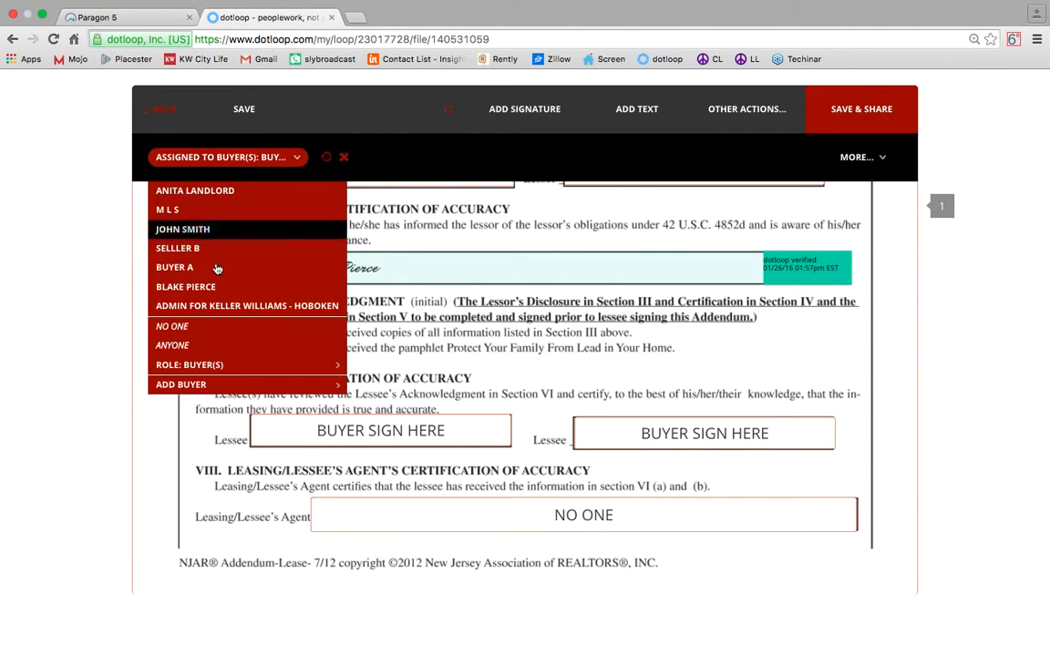
{"action": "left_click", "coordinate": [196, 328]}
Set the lessee initial box and both buyer signature boxes to No One.
{"action": "left_click", "coordinate": [401, 442]}
{"action": "left_click", "coordinate": [246, 157]}
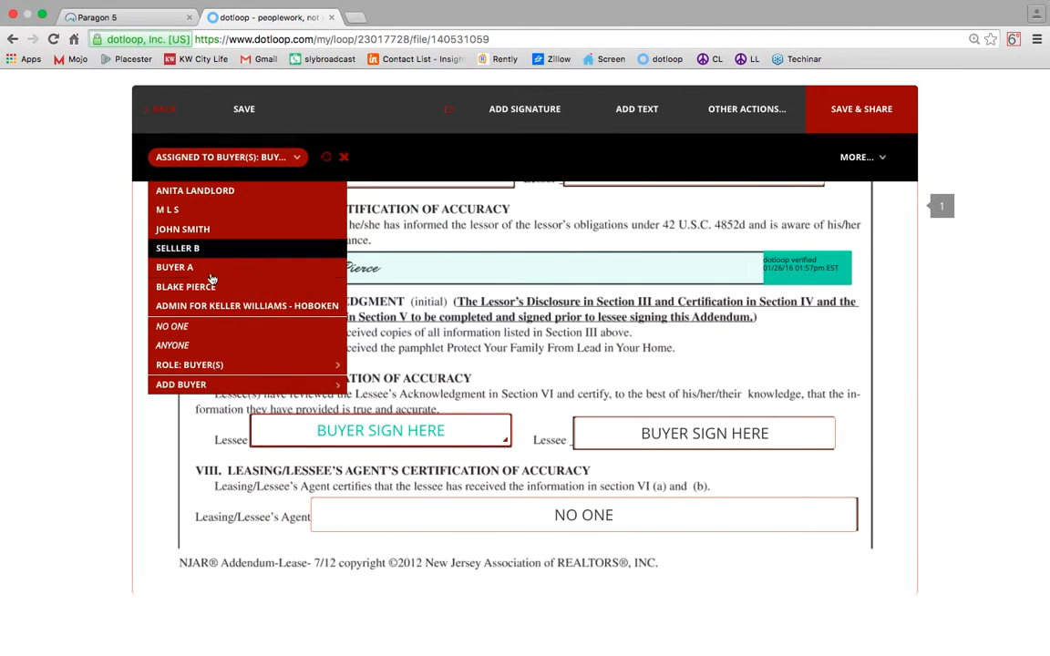
{"action": "left_click", "coordinate": [188, 328]}
{"action": "left_click", "coordinate": [738, 439]}
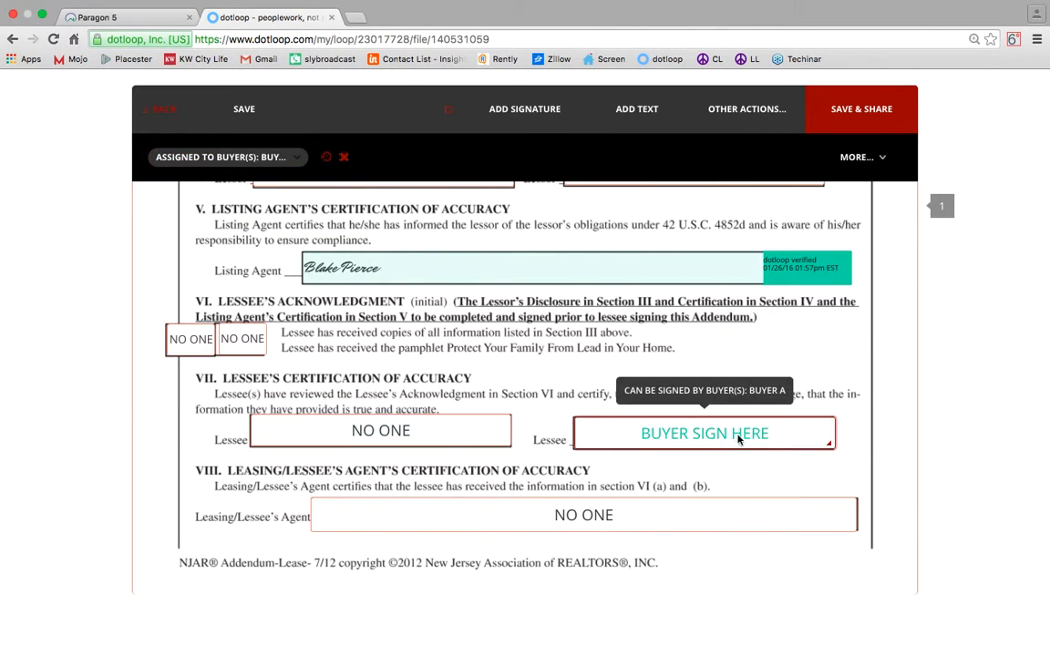
{"action": "left_click", "coordinate": [255, 160]}
{"action": "left_click", "coordinate": [188, 326]}
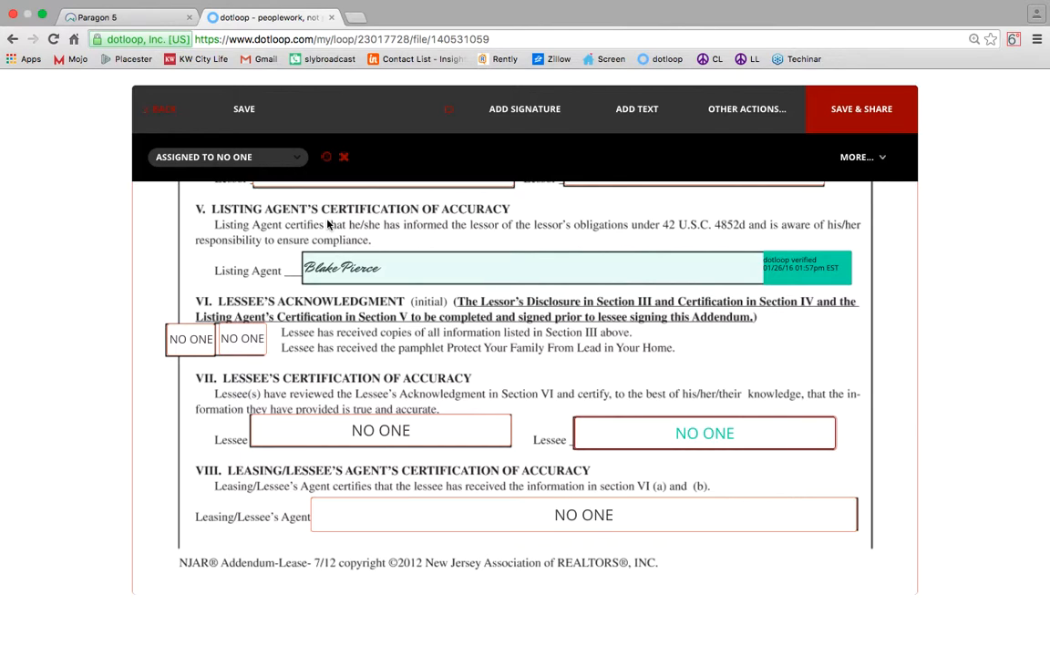
Save the lead paint addendum and return to the loop's document list.
{"action": "left_click", "coordinate": [243, 108]}
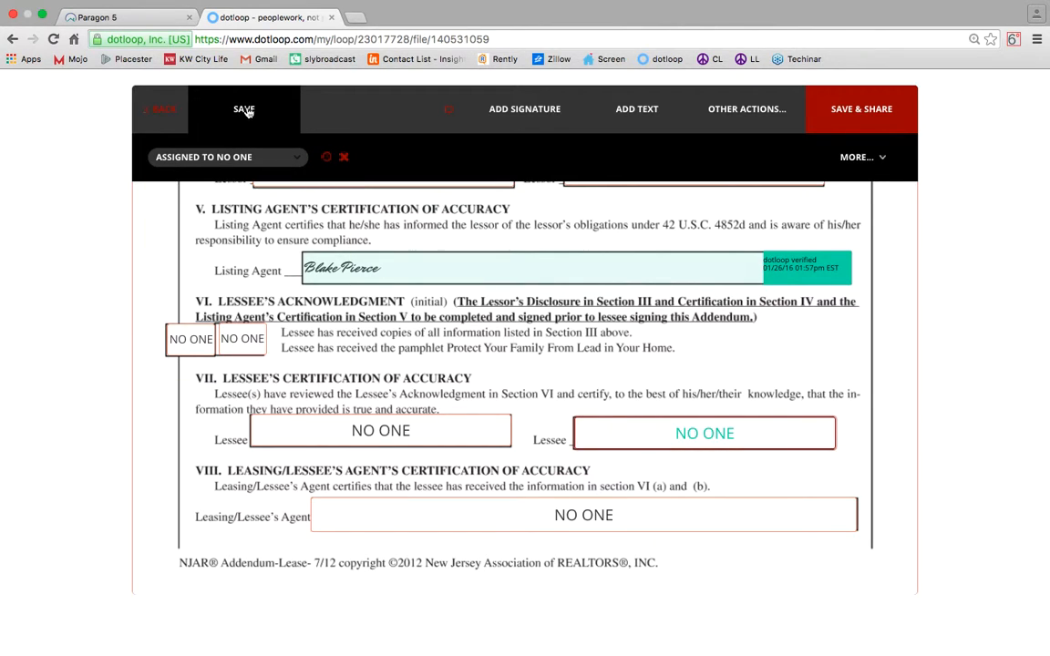
{"action": "left_click", "coordinate": [165, 116]}
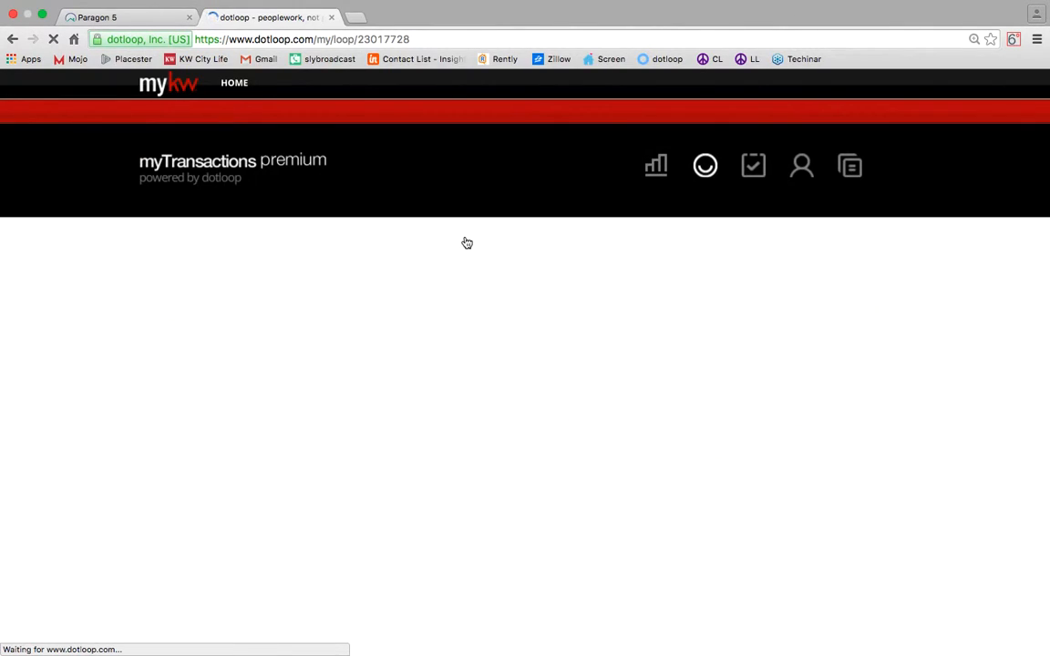
{"action": "scroll", "coordinate": [637, 257], "scroll_direction": "down", "scroll_amount": 5}
Autofill the Residential Rental Listing Agreement with the landlord as the only seller.
{"action": "left_click", "coordinate": [374, 339]}
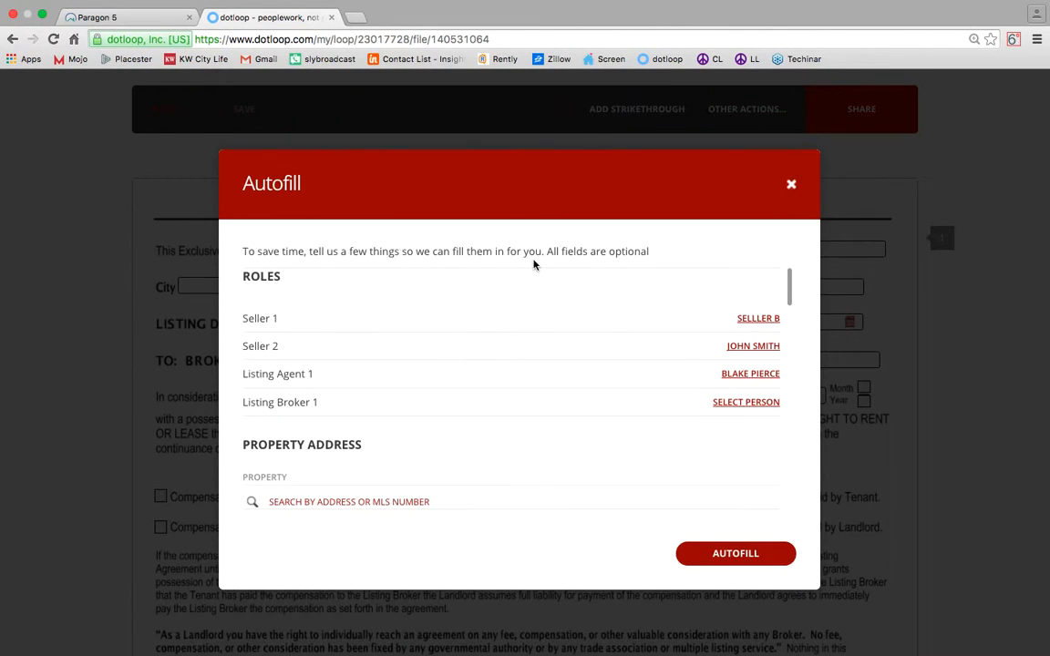
{"action": "left_click", "coordinate": [764, 319]}
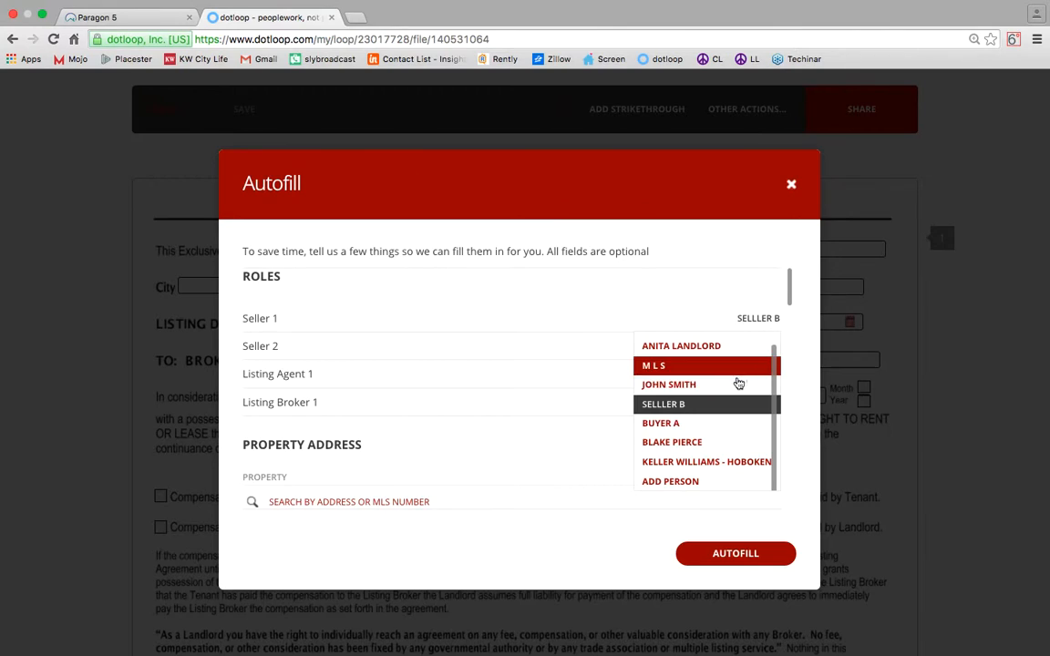
{"action": "left_click", "coordinate": [725, 345]}
{"action": "left_click", "coordinate": [725, 347]}
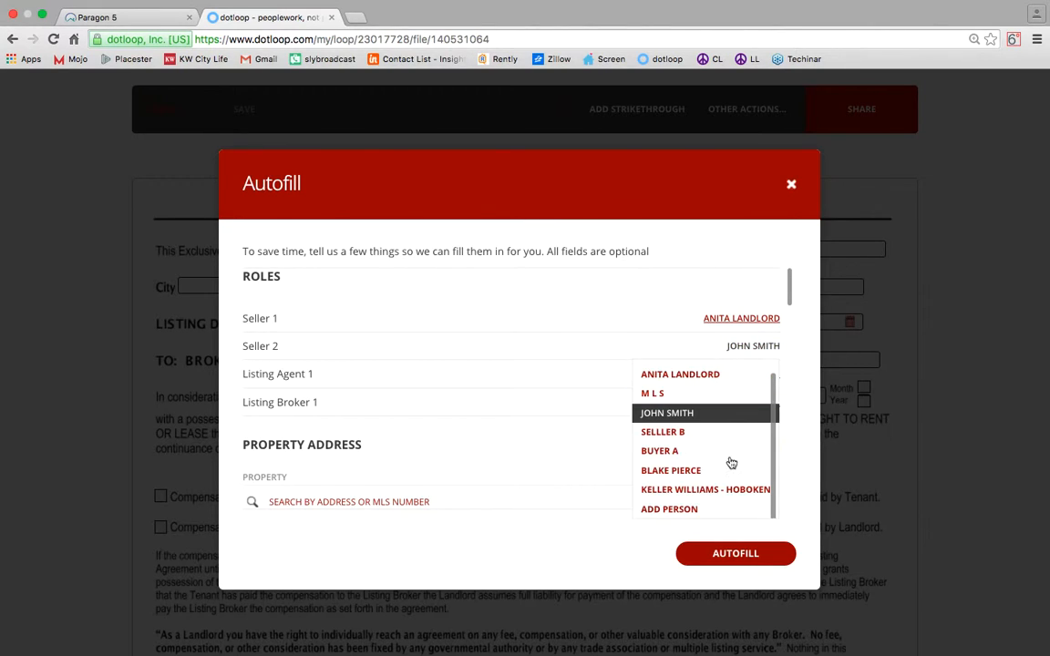
{"action": "left_click", "coordinate": [692, 505]}
{"action": "left_click", "coordinate": [771, 346]}
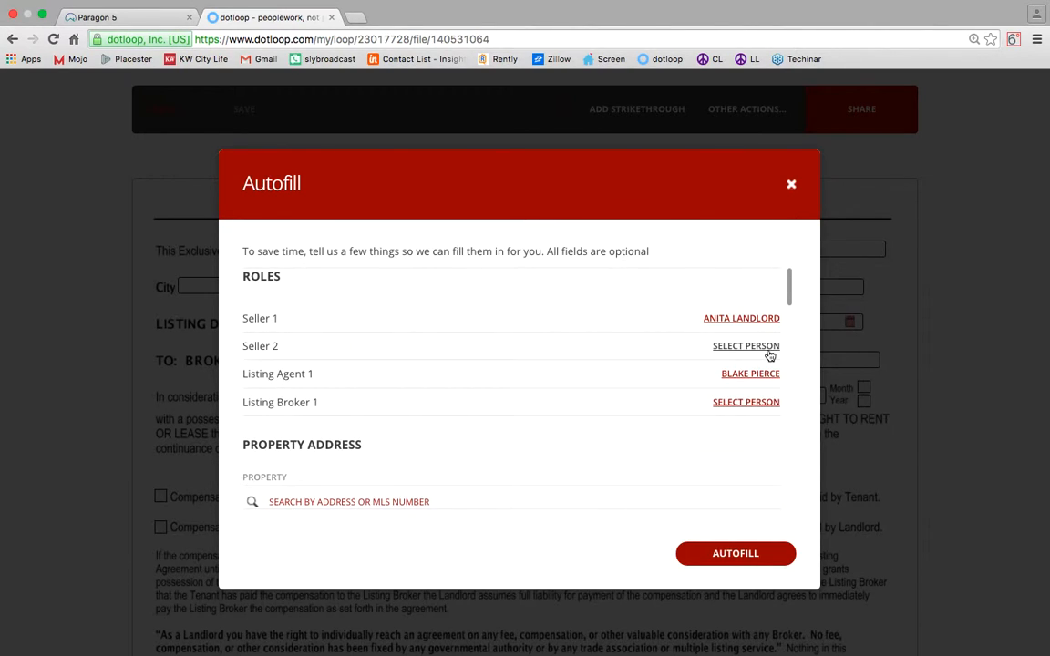
{"action": "scroll", "coordinate": [754, 435], "scroll_direction": "down", "scroll_amount": 5}
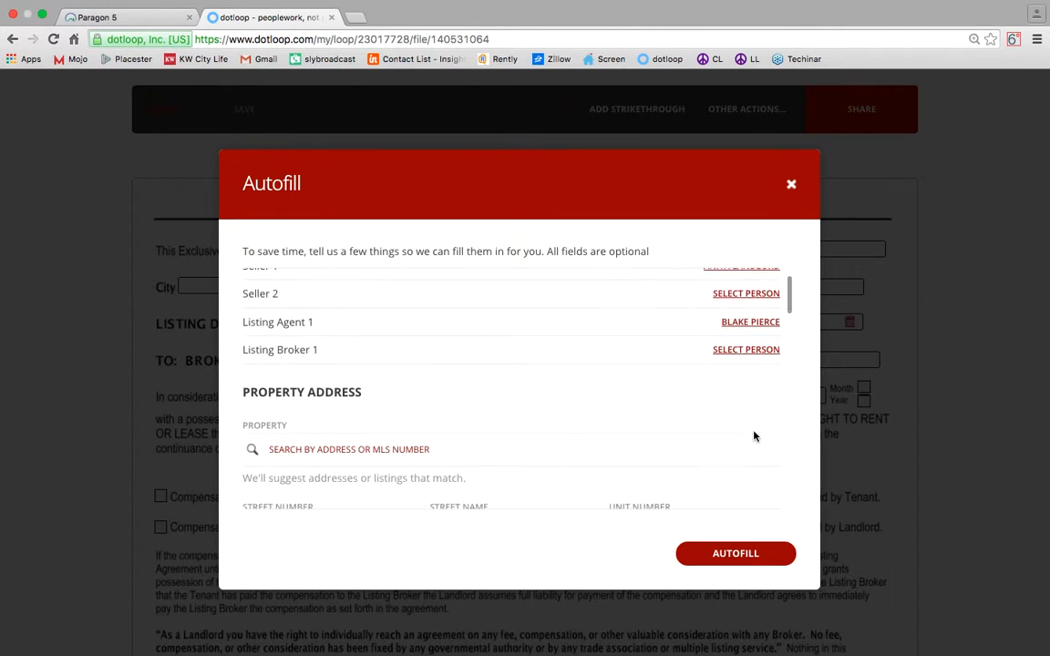
{"action": "left_click", "coordinate": [735, 553]}
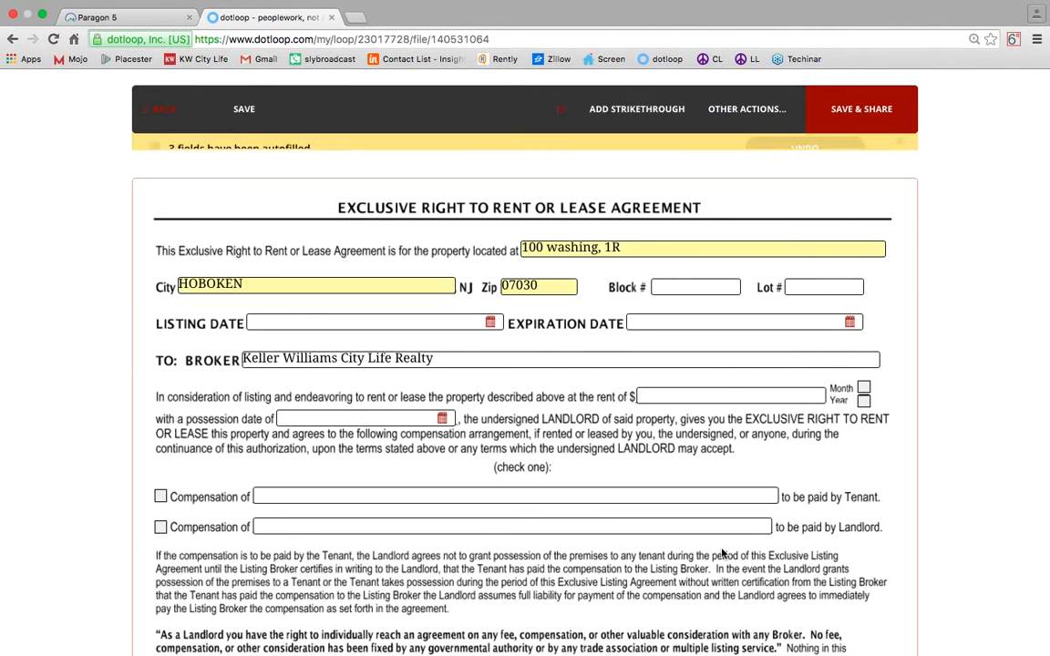
Dismiss the notices, delete the extra unit text from the property address, then switch to Paragon 5.
{"action": "left_click", "coordinate": [899, 162]}
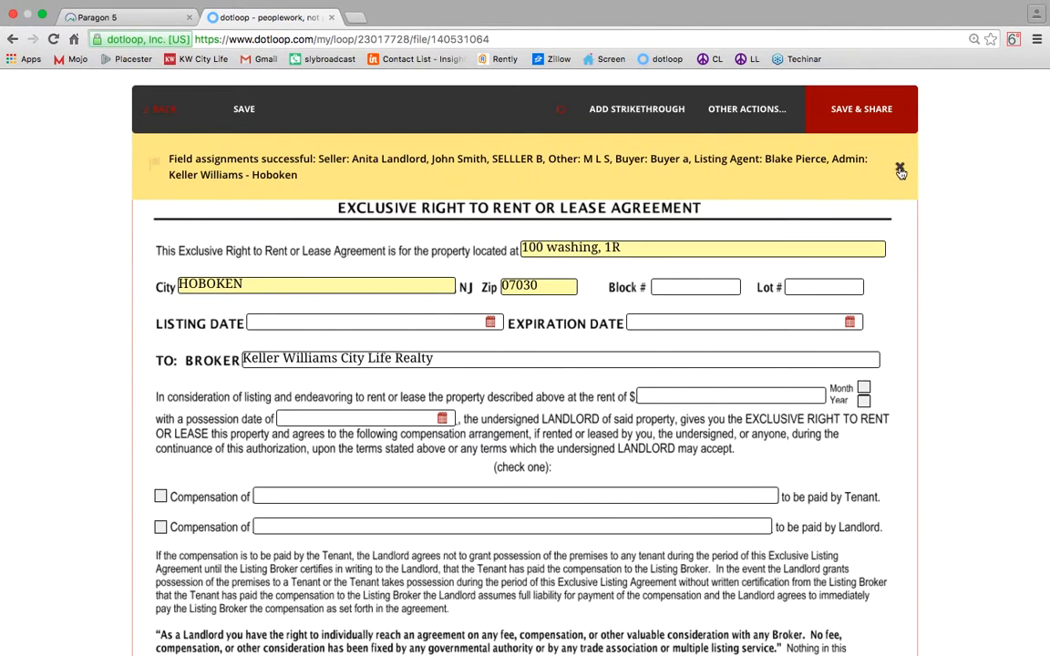
{"action": "left_click", "coordinate": [899, 171]}
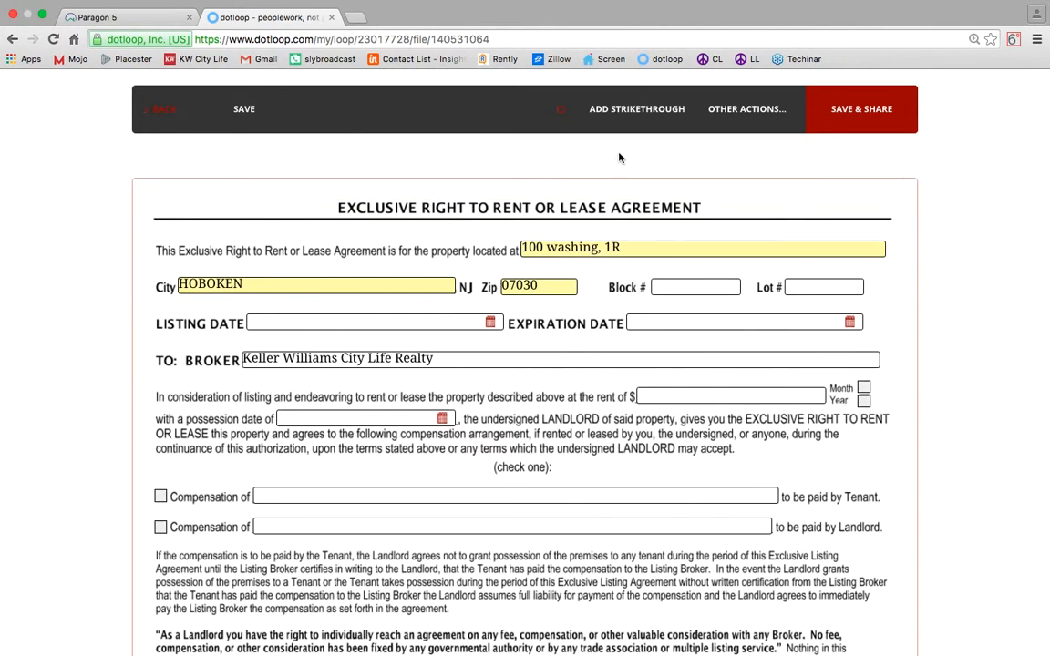
{"action": "left_click", "coordinate": [646, 247]}
{"action": "key", "text": "BackSpace"}
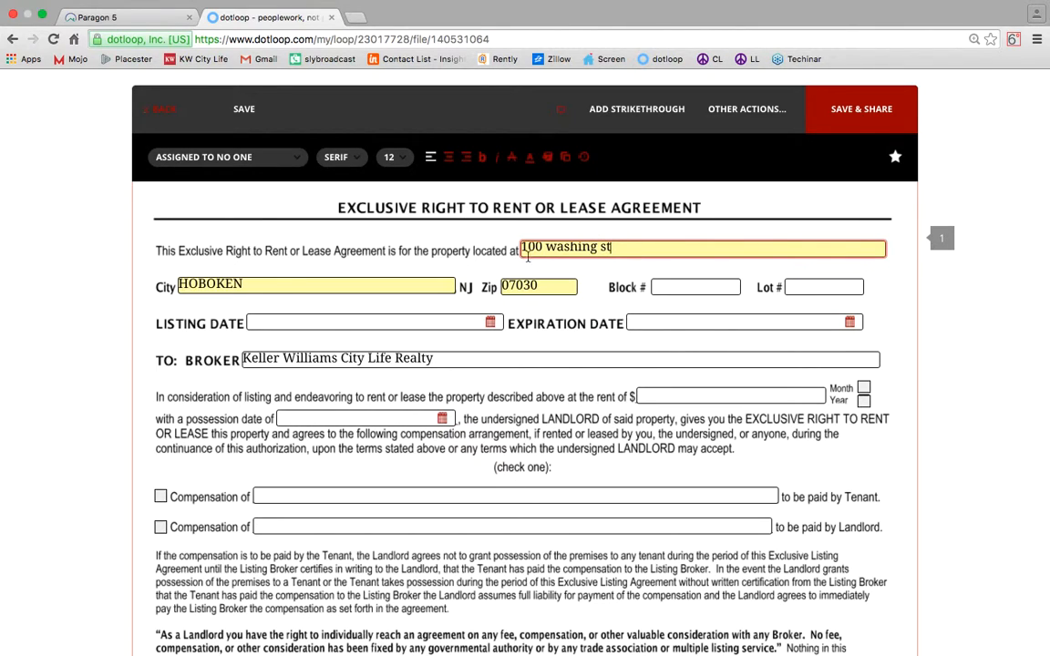
{"action": "left_click", "coordinate": [714, 293]}
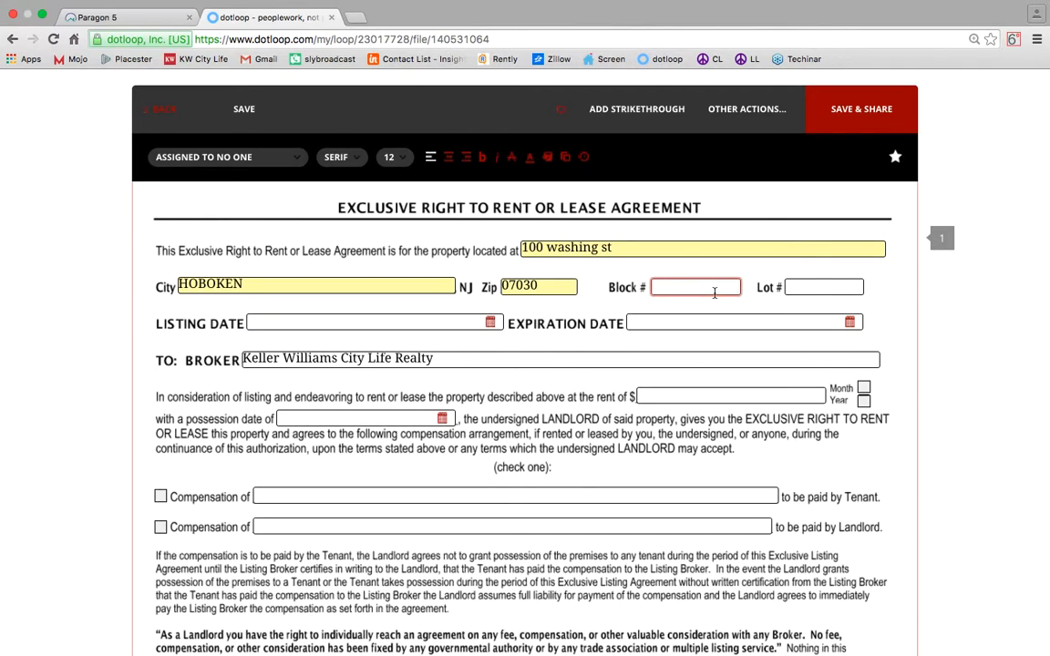
{"action": "left_click", "coordinate": [793, 285]}
{"action": "left_click", "coordinate": [702, 285]}
{"action": "left_click", "coordinate": [124, 19]}
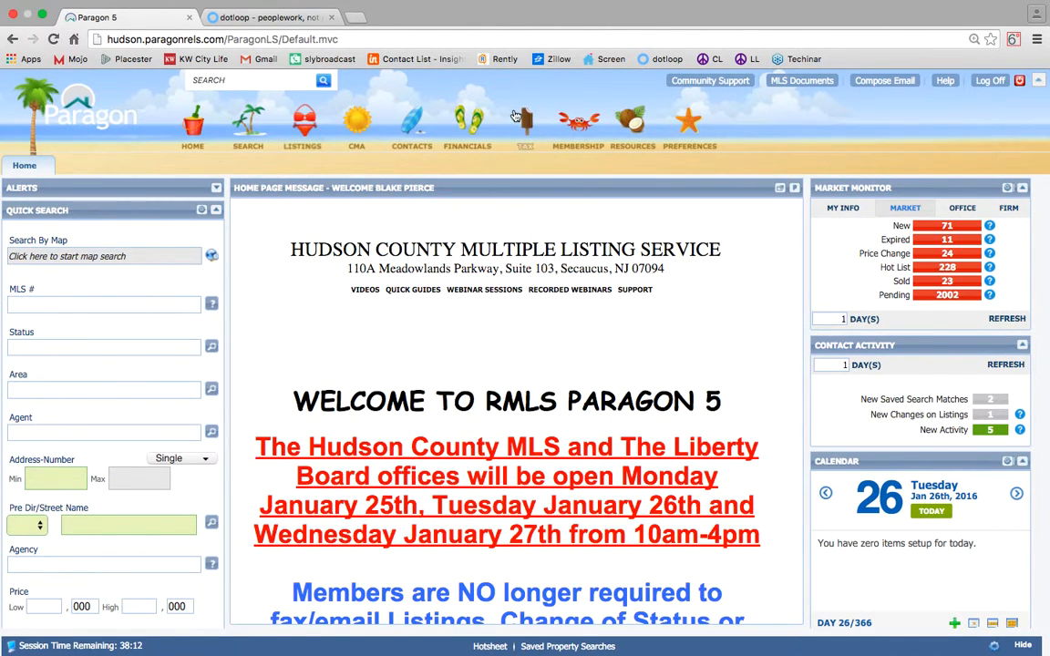
Launch NJ Tax Records in a new tab from Paragon 5's Tax Integrations menu.
{"action": "mouse_move", "coordinate": [525, 126]}
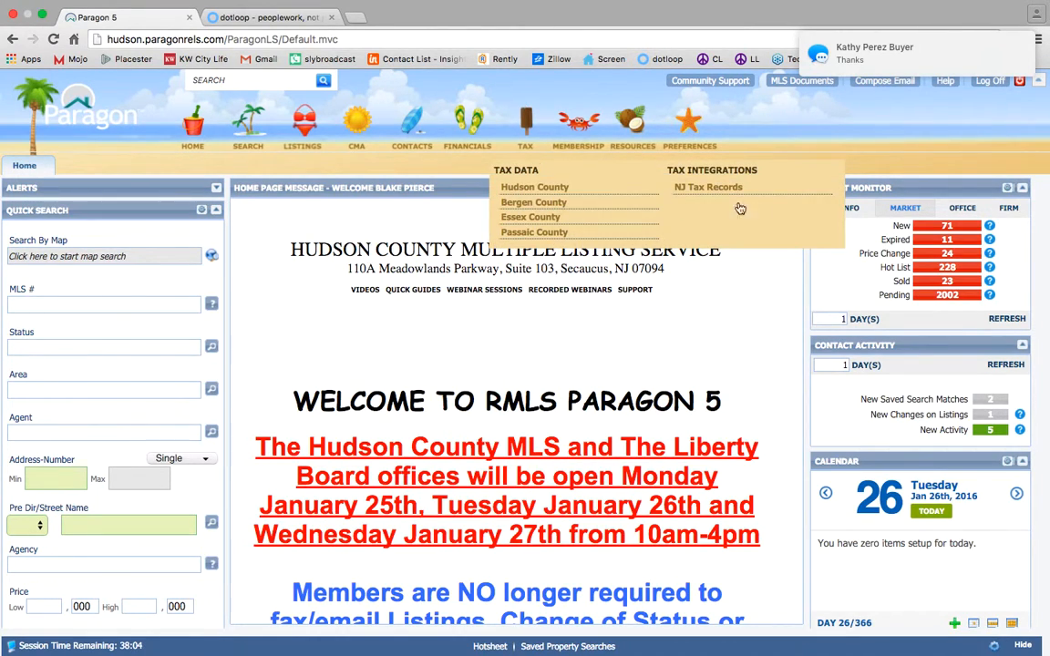
{"action": "left_click", "coordinate": [715, 187]}
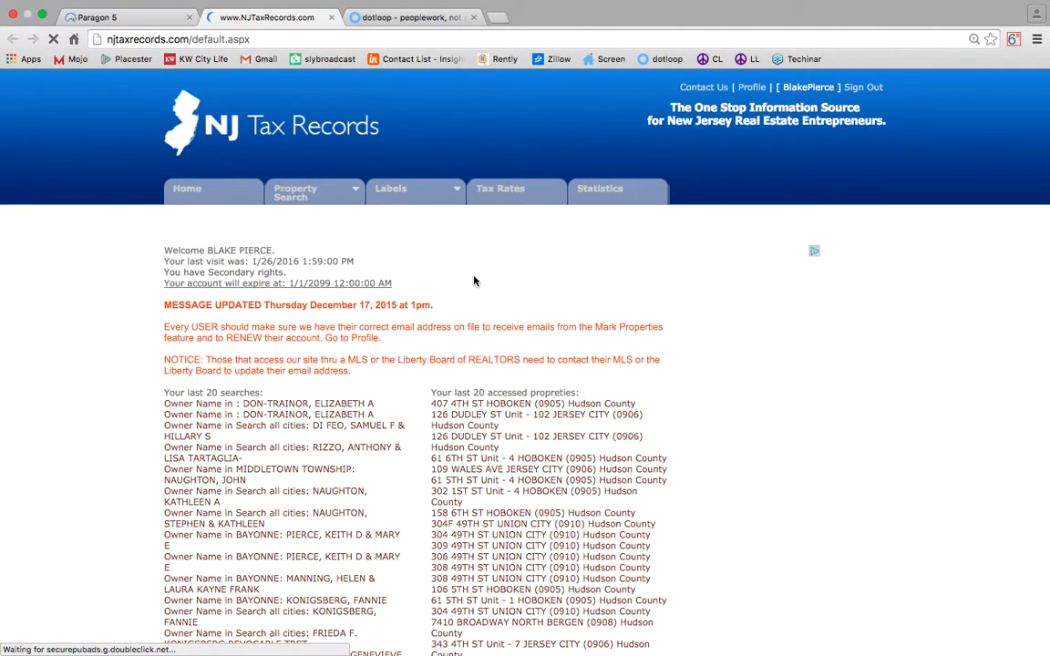
Search NJ Tax Records by street: Hudson County, Hoboken, Washington St.
{"action": "mouse_move", "coordinate": [310, 187]}
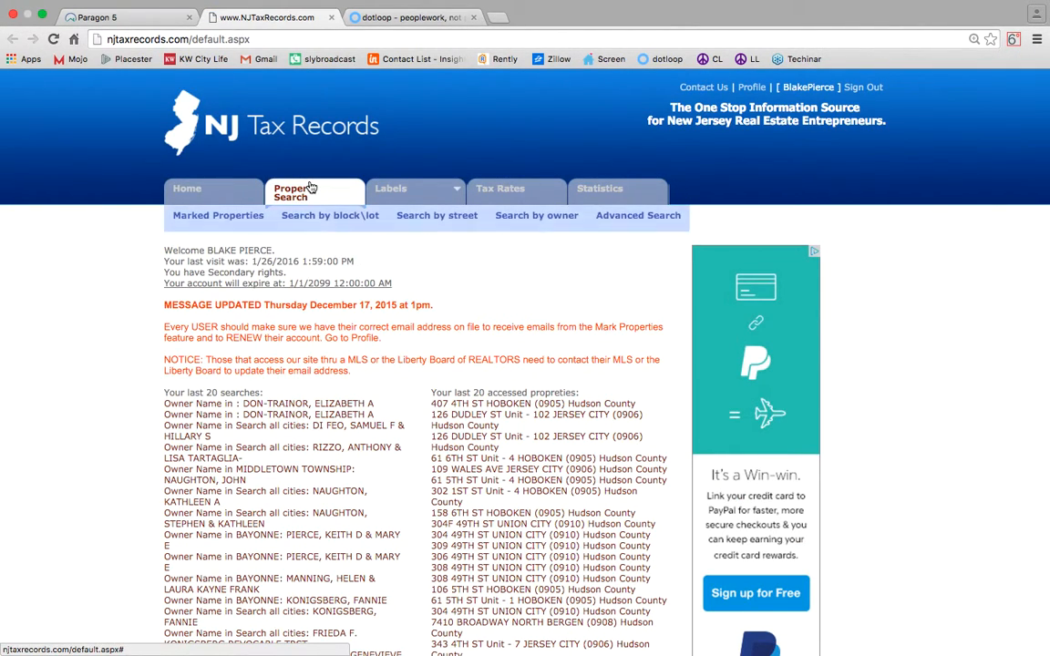
{"action": "left_click", "coordinate": [428, 216]}
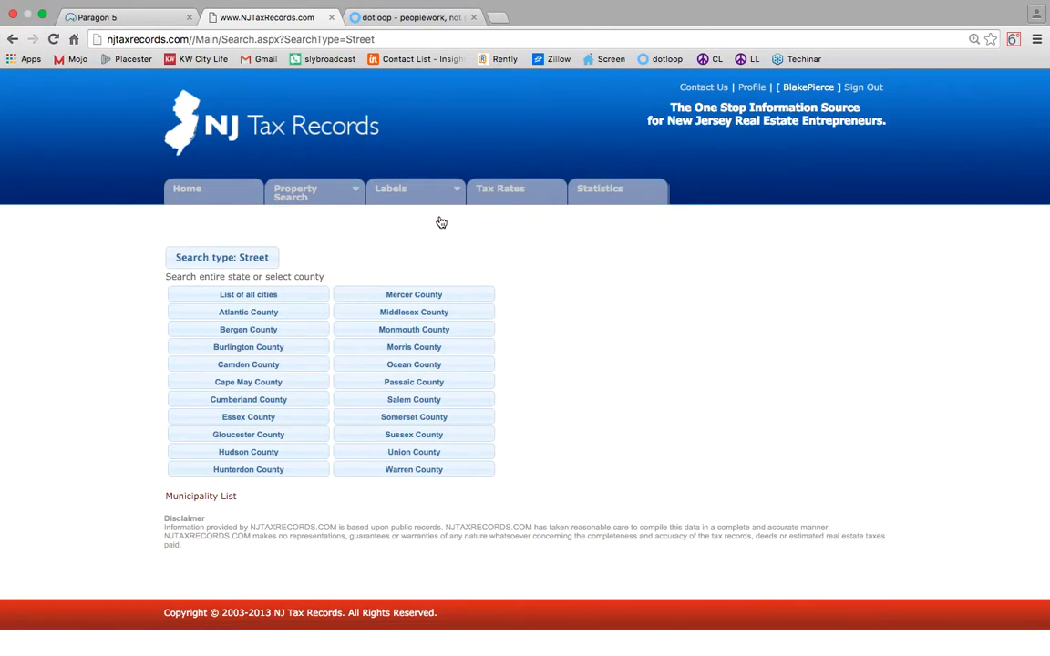
{"action": "left_click", "coordinate": [275, 454]}
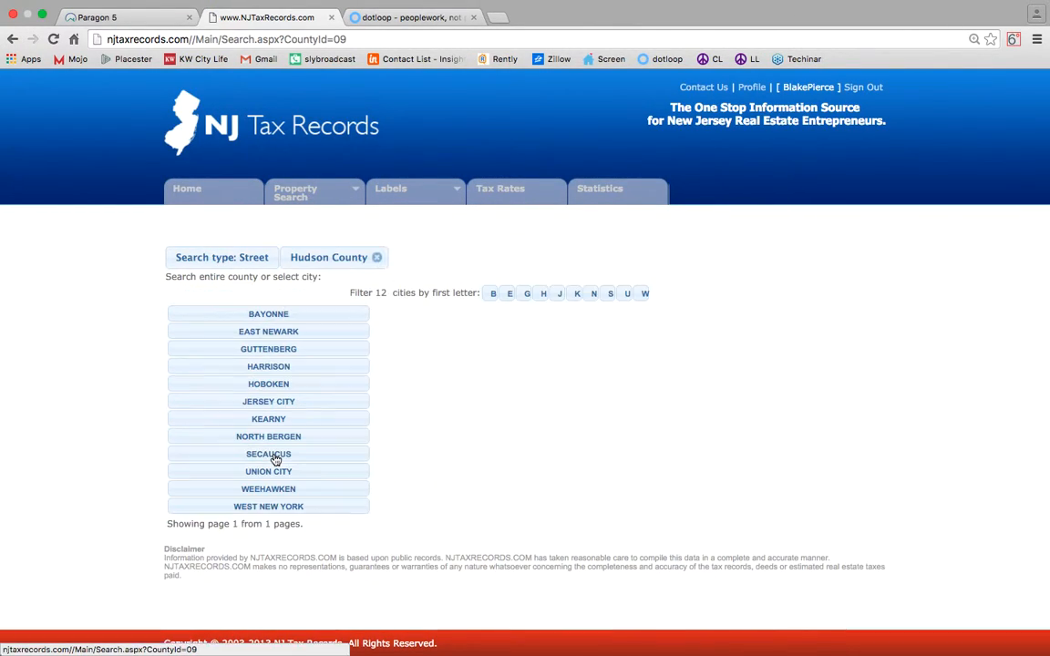
{"action": "left_click", "coordinate": [305, 385]}
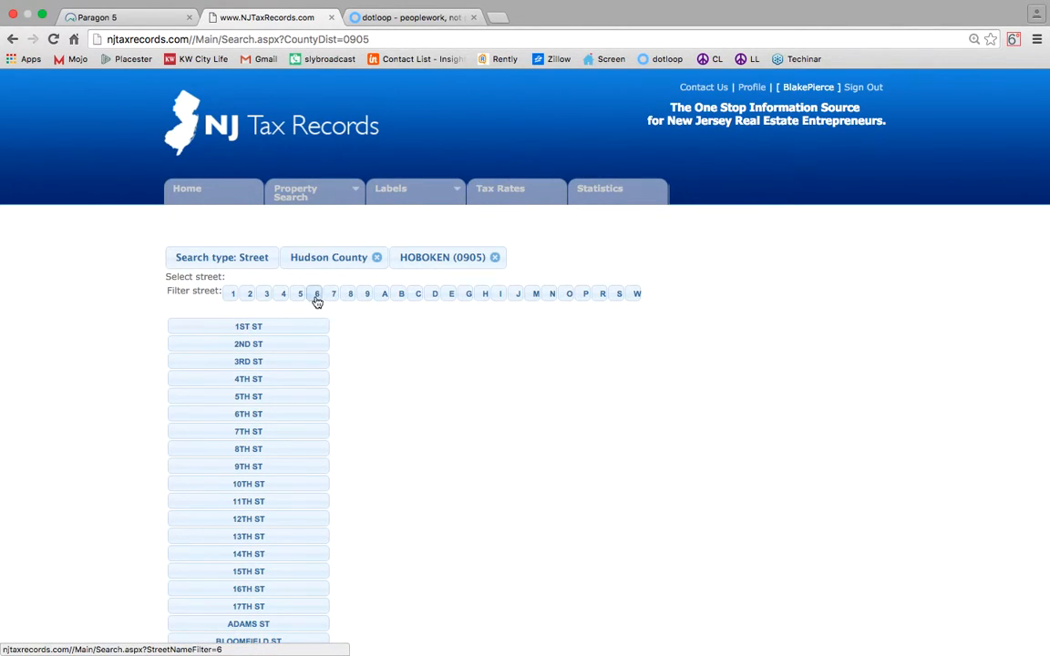
{"action": "left_click", "coordinate": [632, 295]}
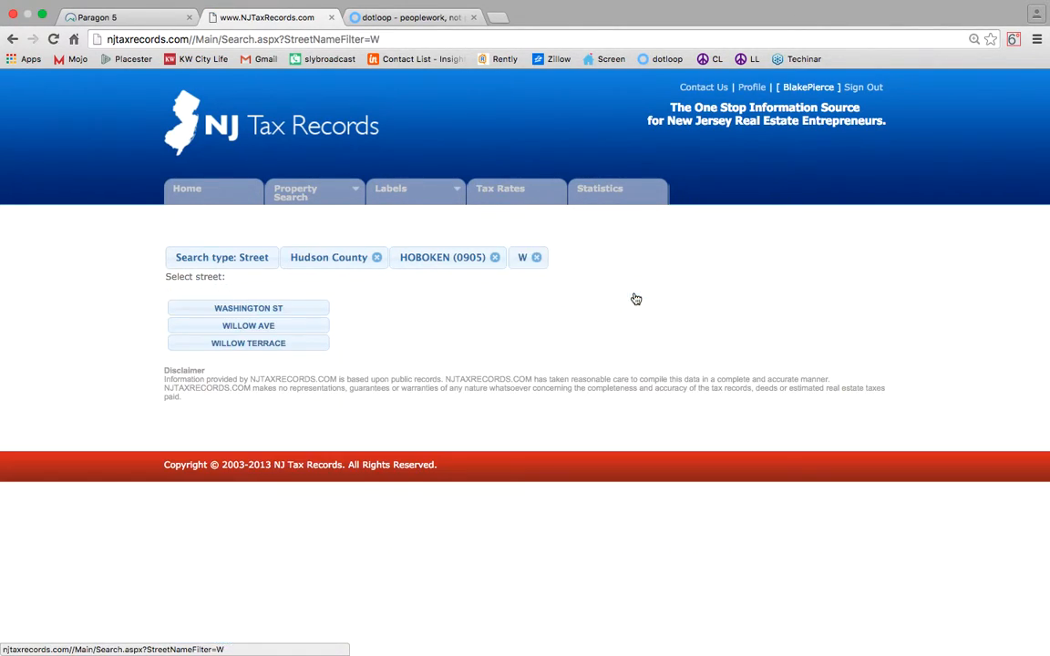
{"action": "left_click", "coordinate": [290, 313]}
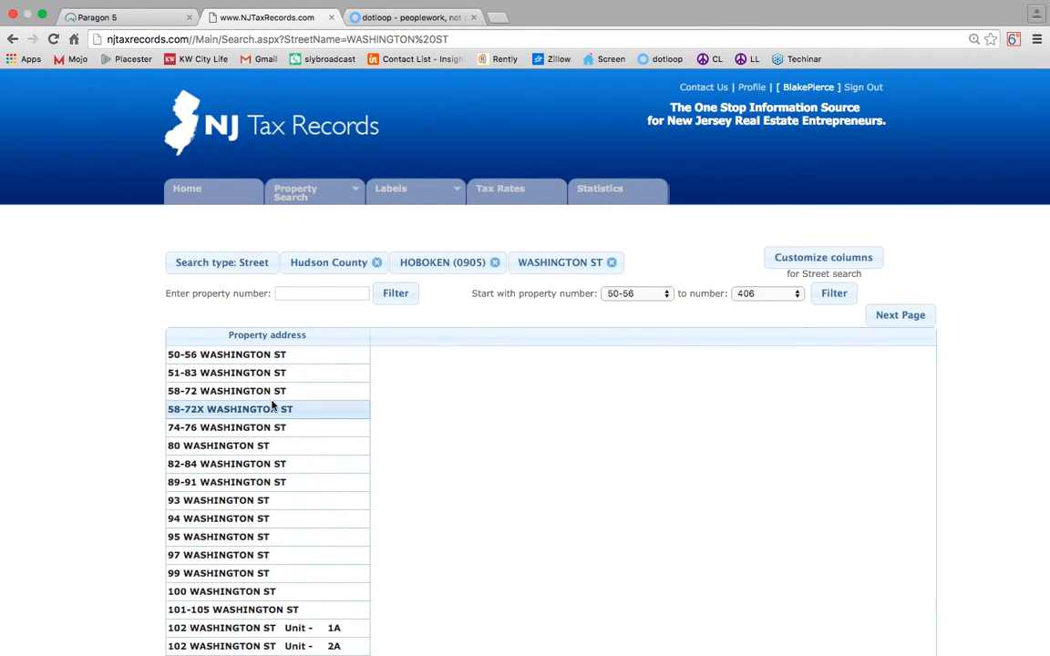
Open the Washington St property's tax details, copy block 00200, and return to dotloop.
{"action": "scroll", "coordinate": [273, 405], "scroll_direction": "down", "scroll_amount": 5}
{"action": "scroll", "coordinate": [272, 406], "scroll_direction": "up", "scroll_amount": 1}
{"action": "left_click", "coordinate": [269, 407]}
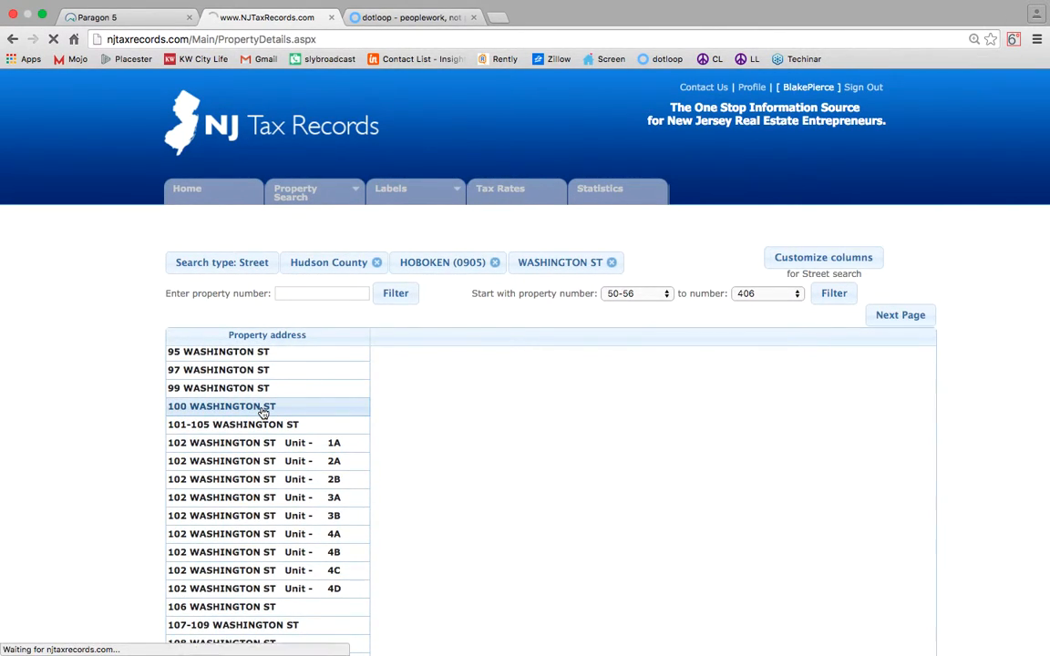
{"action": "scroll", "coordinate": [246, 378], "scroll_direction": "down", "scroll_amount": 1}
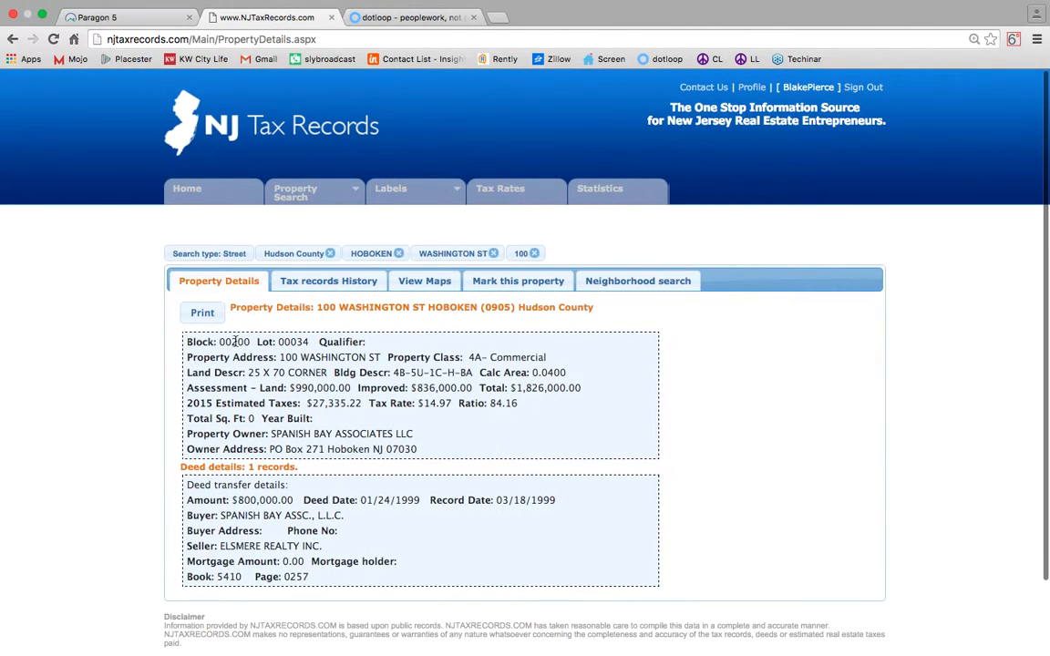
{"action": "left_click_drag", "start_coordinate": [218, 342], "coordinate": [317, 342]}
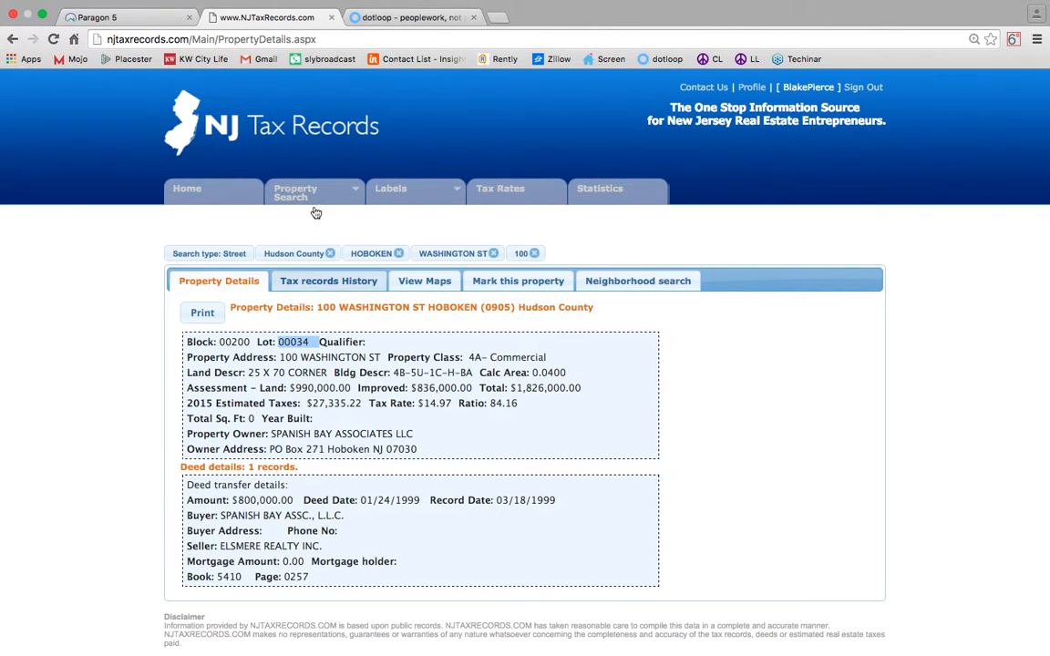
{"action": "left_click", "coordinate": [397, 34]}
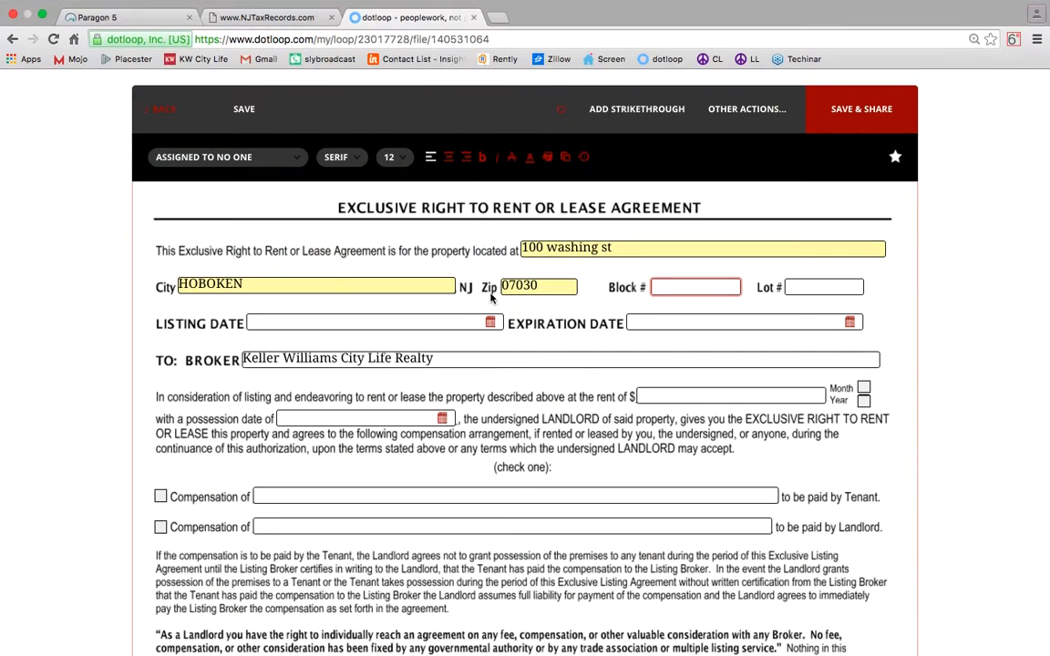
Enter block 000200, lot 00034 and listing date 01/27/2016 on the agreement.
{"action": "left_click", "coordinate": [679, 285]}
{"action": "type", "text": "000200"}
{"action": "key", "text": "Tab"}
{"action": "type", "text": "00034"}
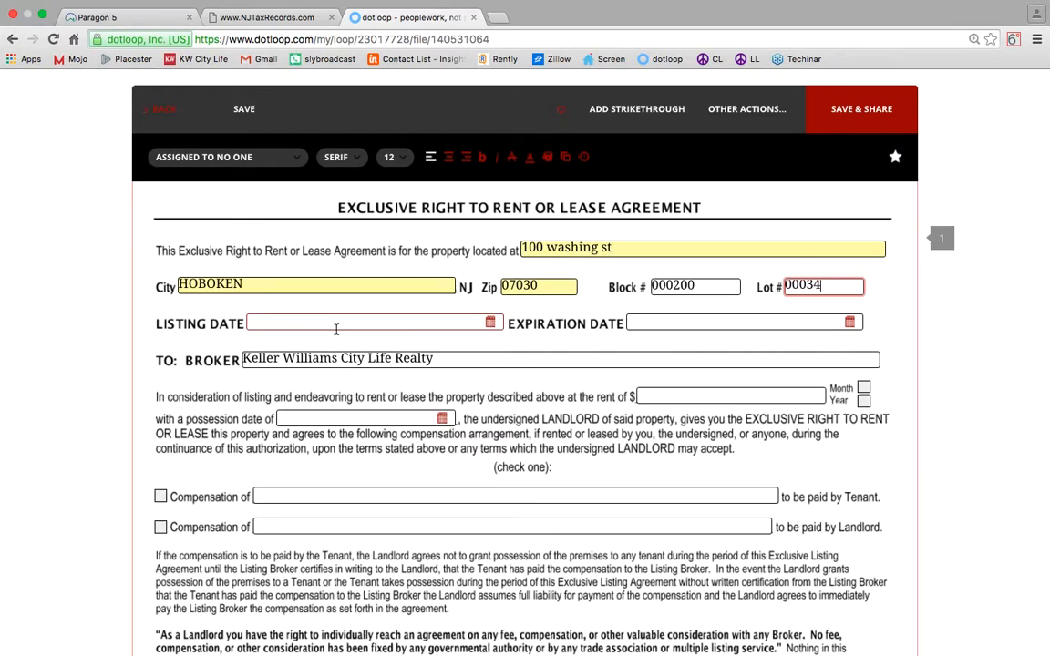
{"action": "left_click", "coordinate": [336, 329]}
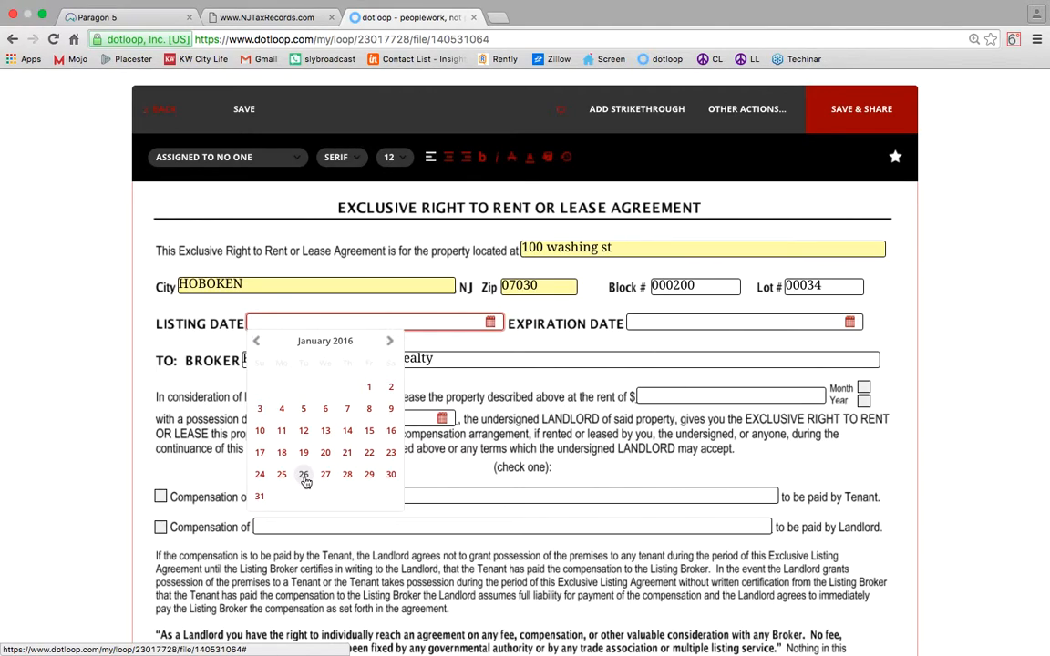
{"action": "left_click", "coordinate": [326, 475]}
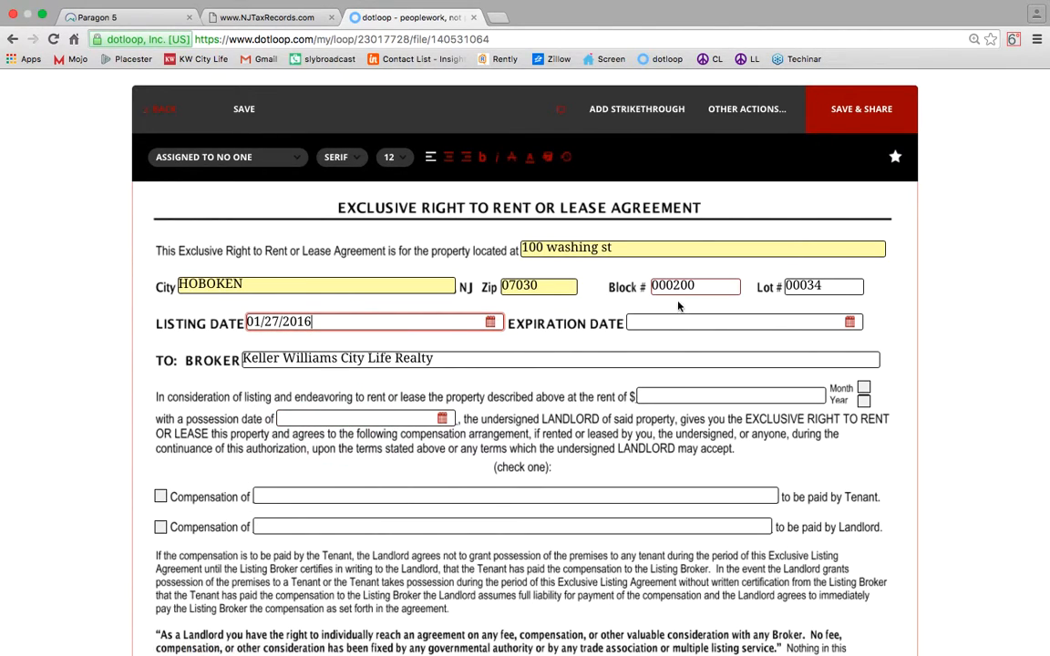
Pick July 31, 2016 as the expiration date in the calendar.
{"action": "left_click", "coordinate": [745, 321]}
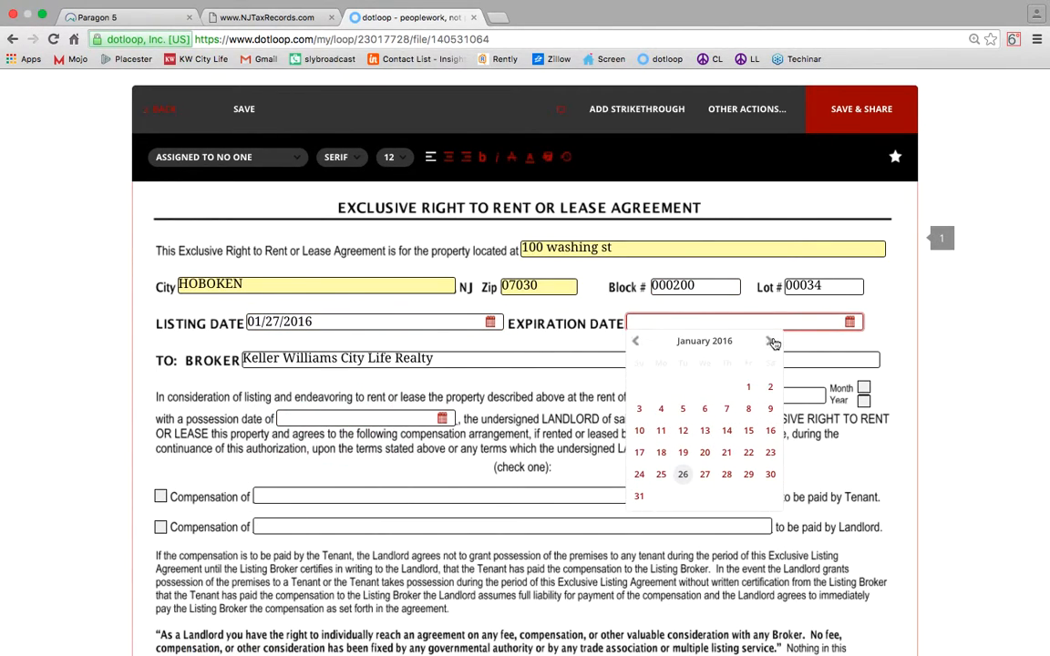
{"action": "left_click", "coordinate": [770, 341]}
{"action": "left_click", "coordinate": [771, 342]}
{"action": "left_click", "coordinate": [771, 341]}
{"action": "left_click", "coordinate": [770, 342]}
{"action": "left_click", "coordinate": [771, 342]}
{"action": "left_click", "coordinate": [771, 342]}
{"action": "left_click", "coordinate": [640, 498]}
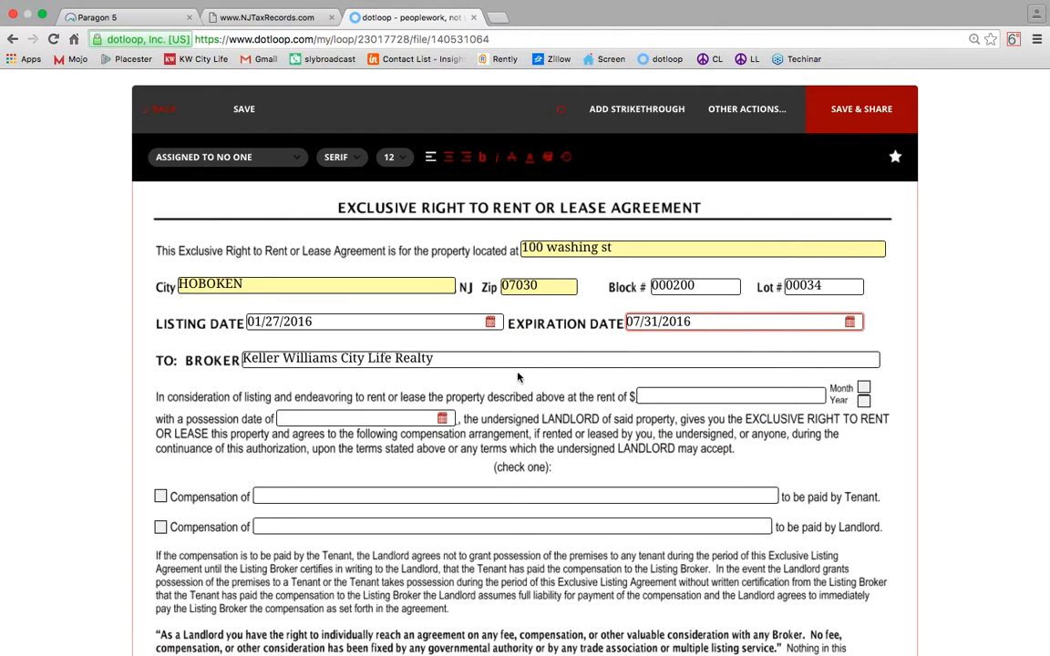
{"action": "scroll", "coordinate": [504, 365], "scroll_direction": "down", "scroll_amount": 1}
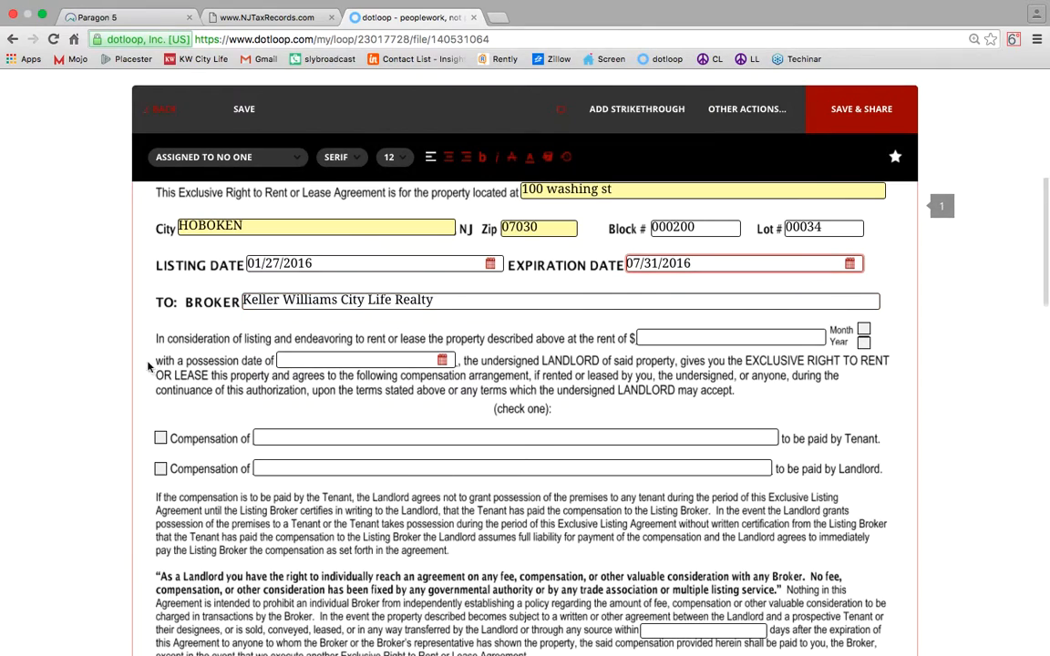
Enter $2000 per month rent and a 02/01/2016 possession date.
{"action": "left_click", "coordinate": [715, 342]}
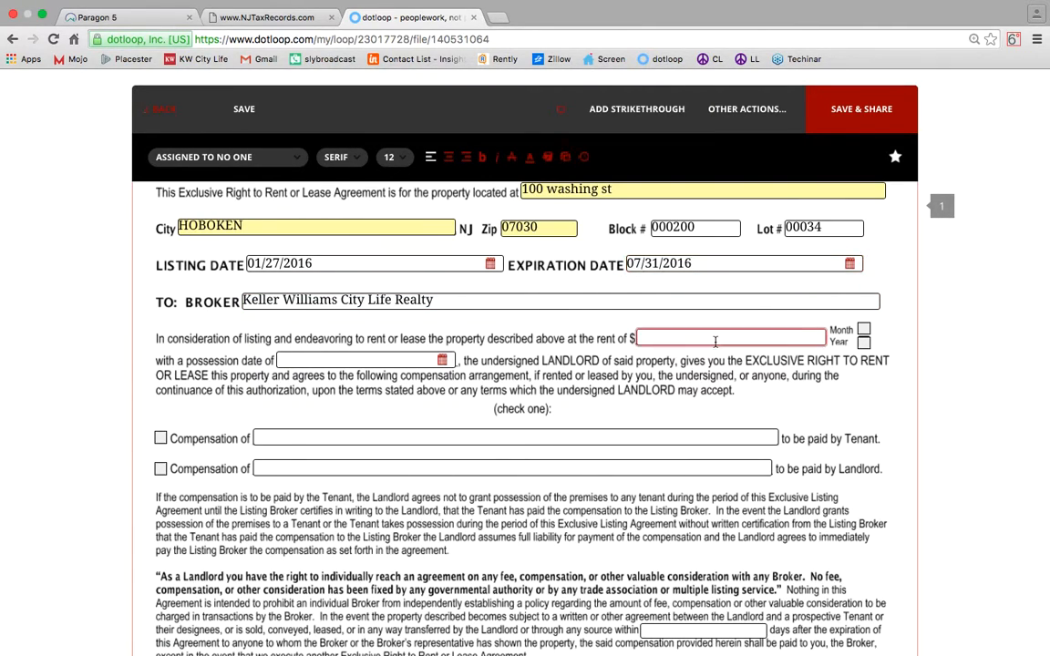
{"action": "type", "text": "2000"}
{"action": "left_click", "coordinate": [862, 330]}
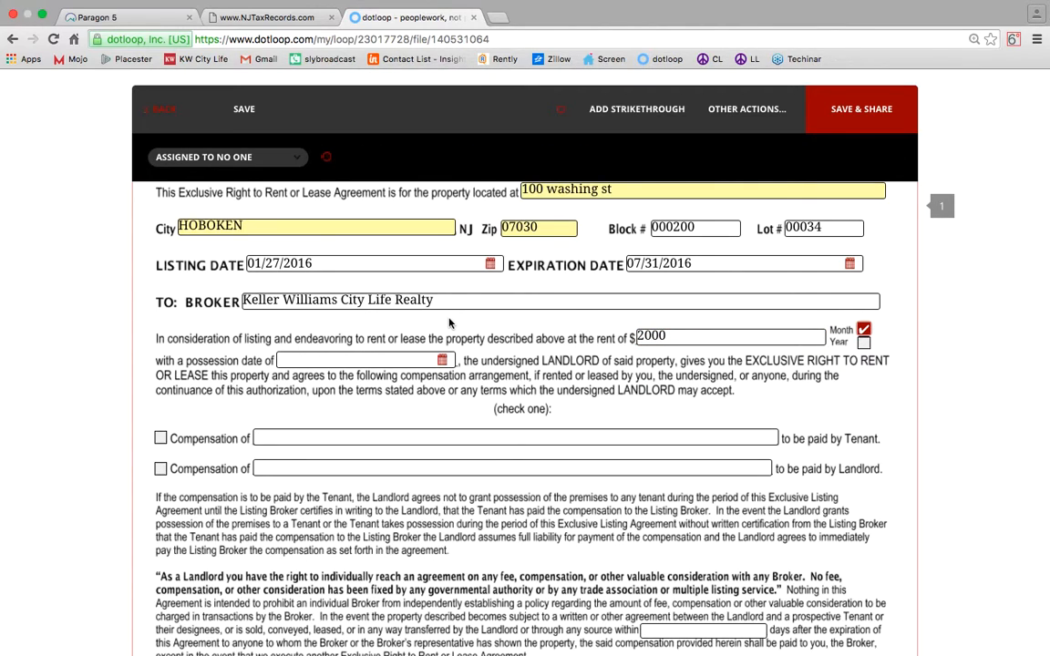
{"action": "left_click", "coordinate": [398, 359]}
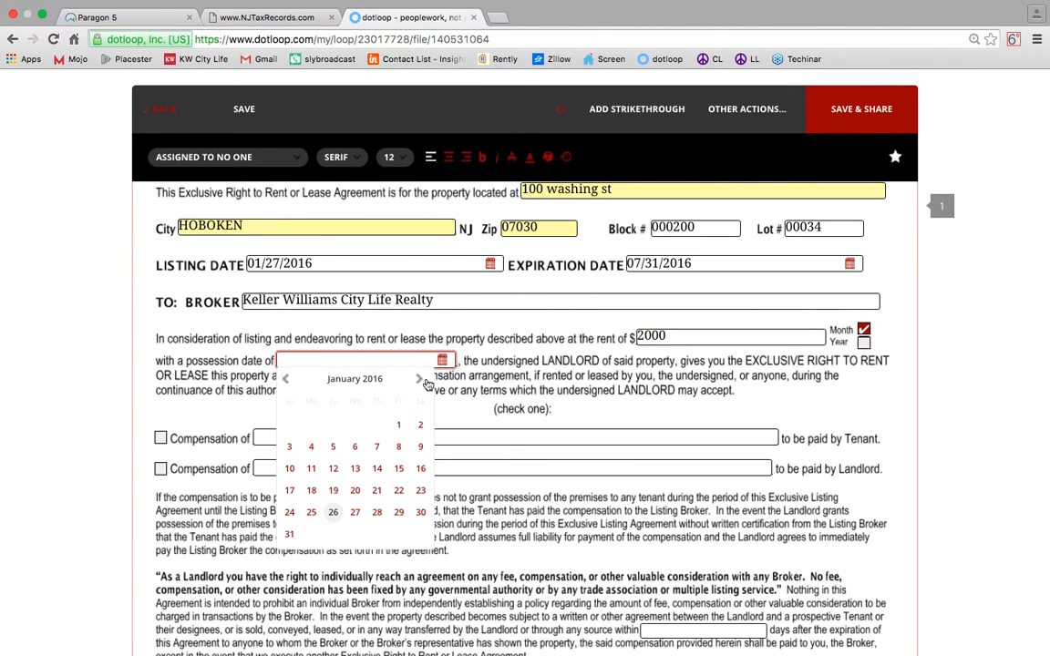
{"action": "left_click", "coordinate": [418, 379]}
{"action": "left_click", "coordinate": [312, 426]}
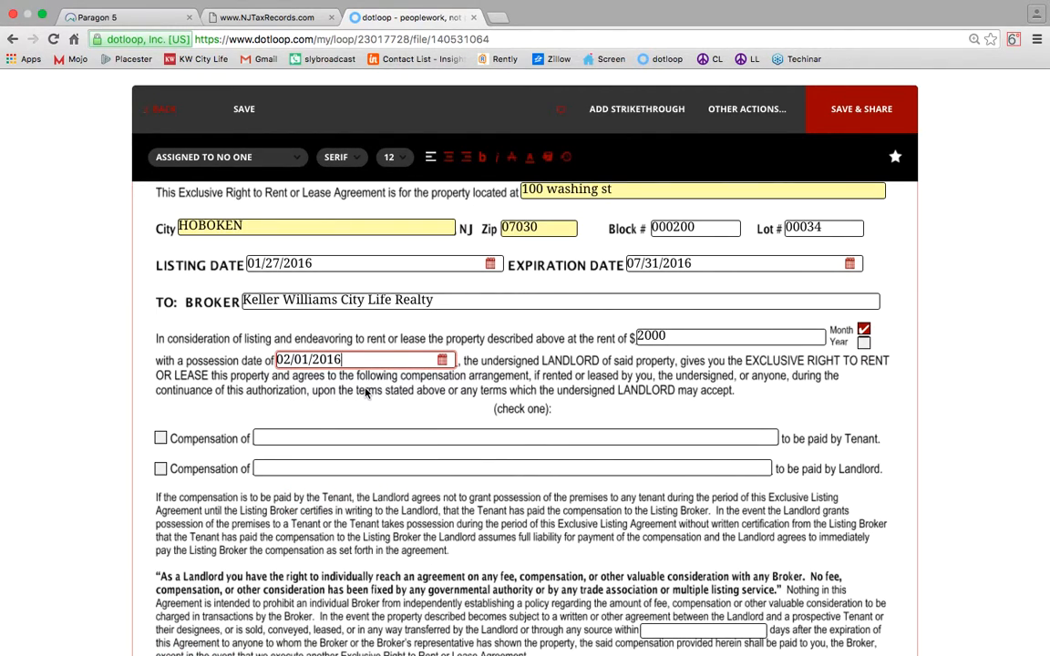
Set tenant-paid compensation of one month broker fee and a 90-day protection period.
{"action": "left_click", "coordinate": [161, 438]}
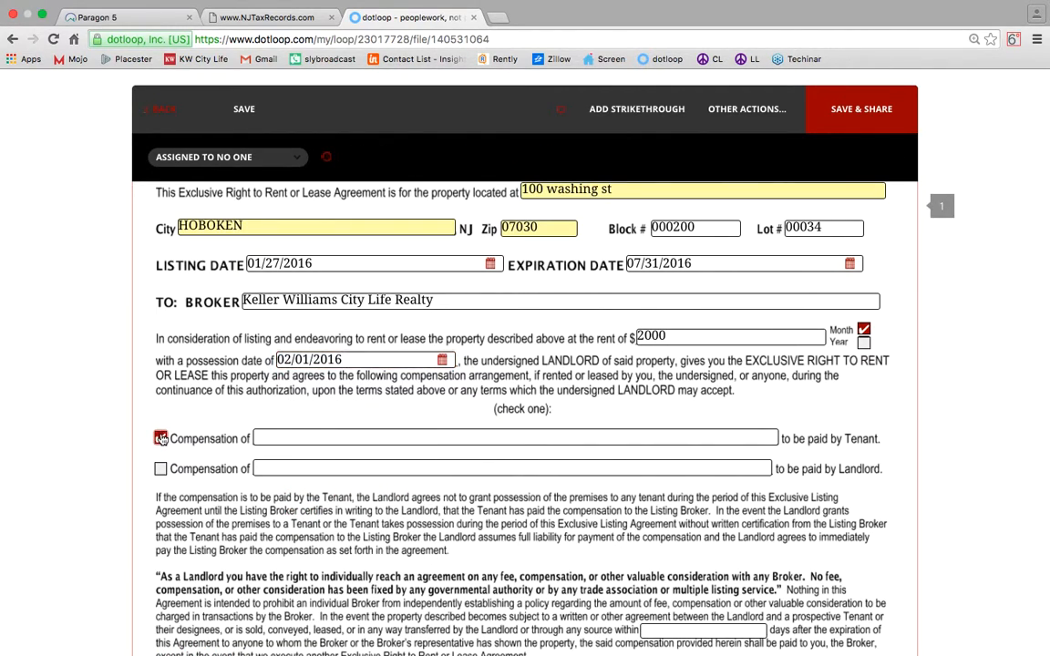
{"action": "left_click", "coordinate": [297, 435]}
{"action": "type", "text": "One mont"}
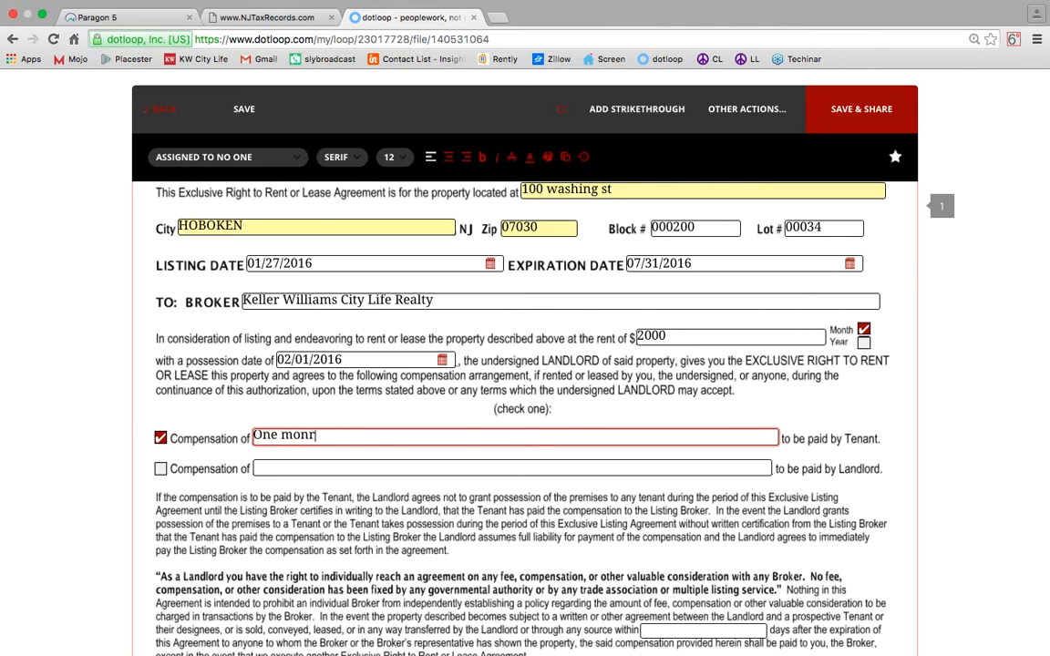
{"action": "type", "text": "h broker fee"}
{"action": "scroll", "coordinate": [452, 401], "scroll_direction": "down", "scroll_amount": 5}
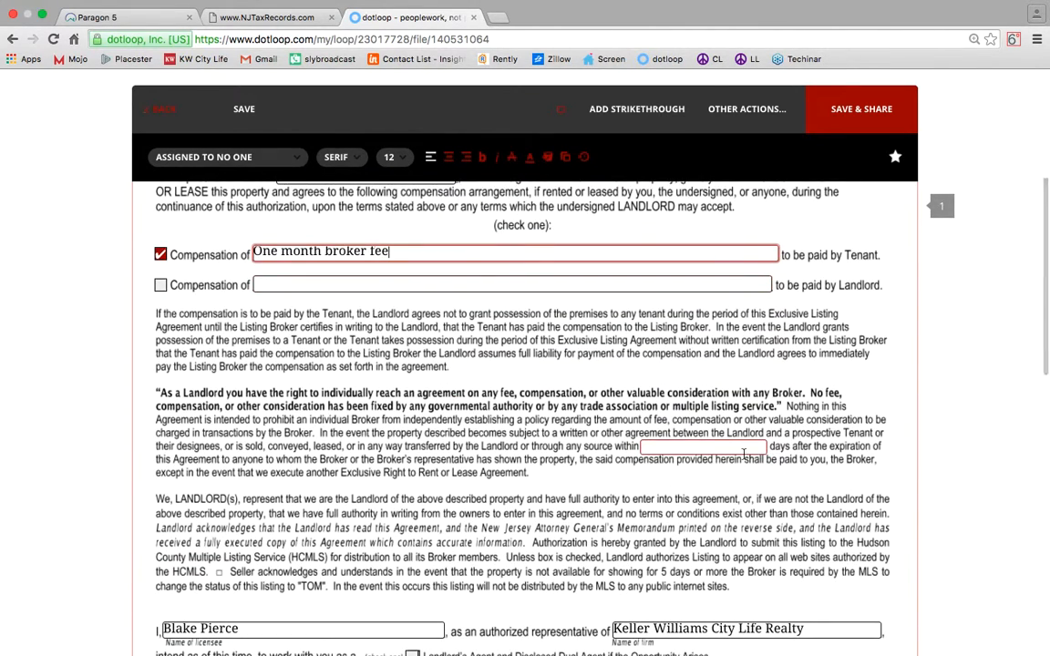
{"action": "left_click", "coordinate": [713, 448]}
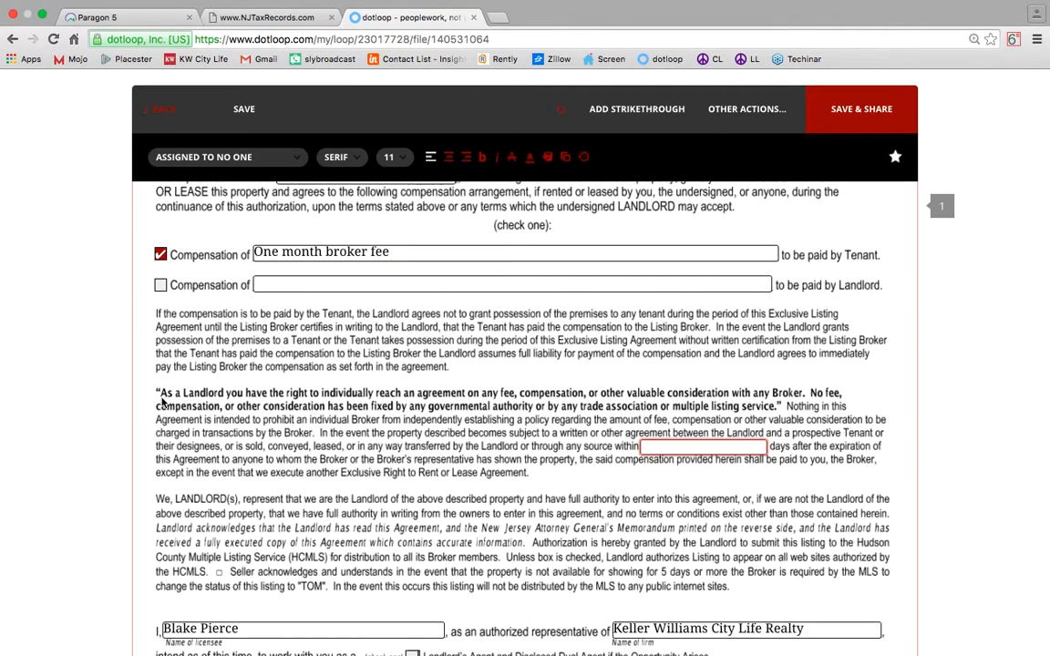
{"action": "scroll", "coordinate": [162, 401], "scroll_direction": "down", "scroll_amount": 1}
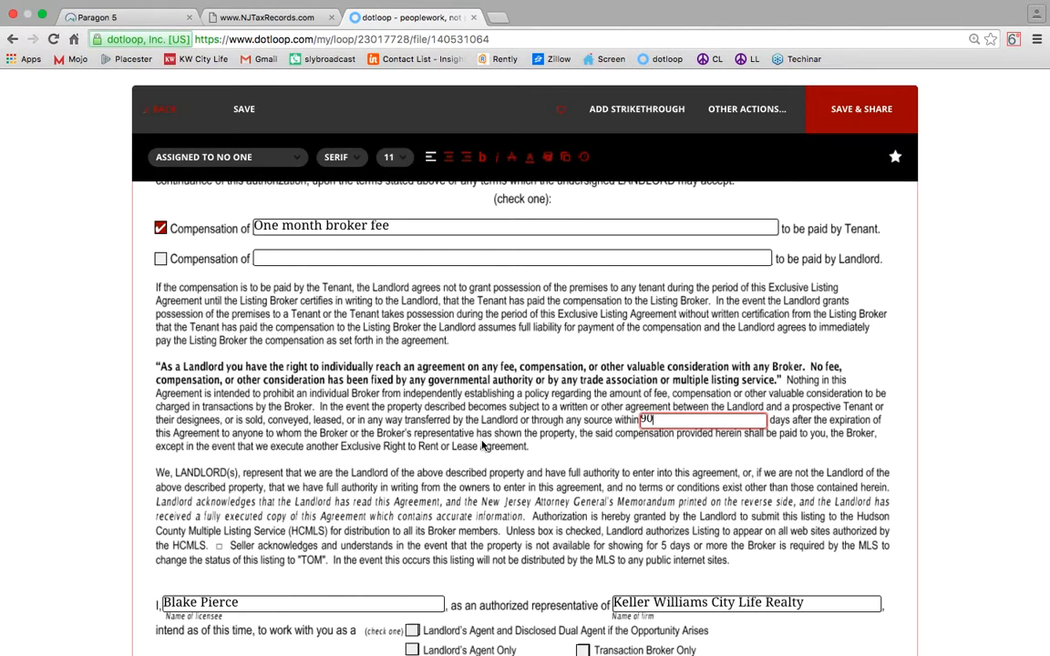
Tick the Landlord's Agent and Disclosed Dual Agent option.
{"action": "scroll", "coordinate": [482, 444], "scroll_direction": "down", "scroll_amount": 3}
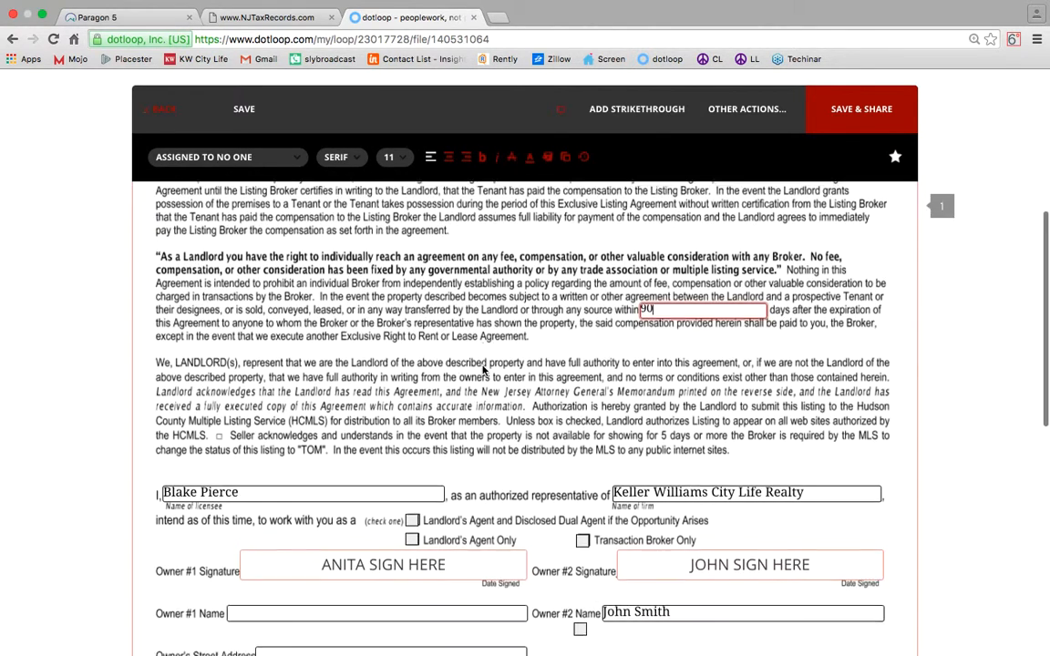
{"action": "scroll", "coordinate": [484, 369], "scroll_direction": "down", "scroll_amount": 3}
{"action": "scroll", "coordinate": [474, 368], "scroll_direction": "down", "scroll_amount": 1}
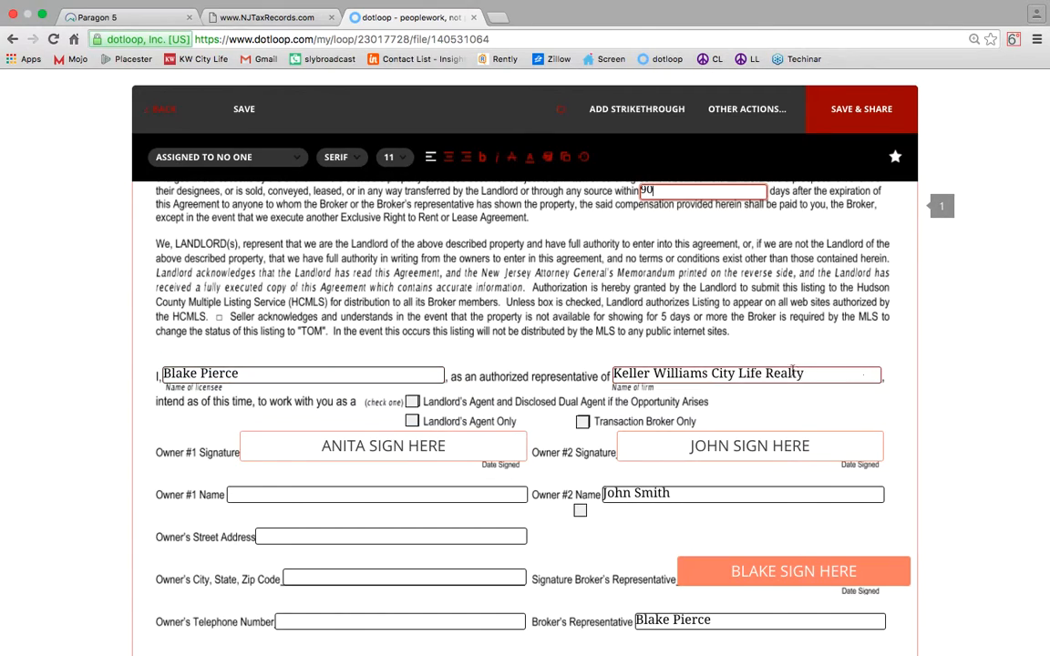
{"action": "left_click", "coordinate": [412, 402]}
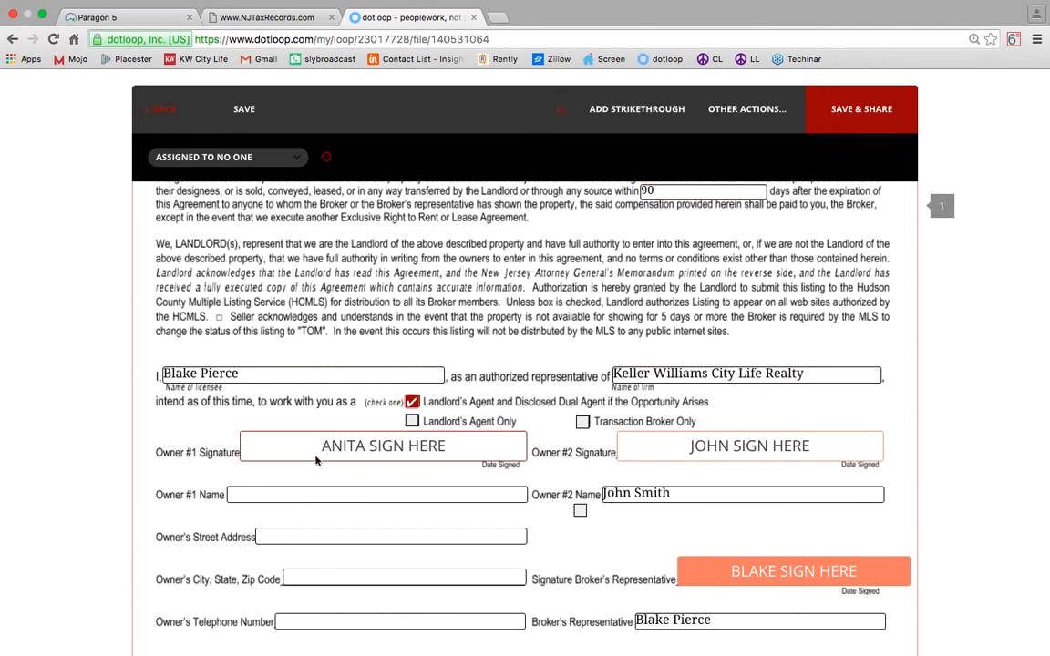
Assign Owner #2's signature to No One and select the Owner #2 name text.
{"action": "left_click", "coordinate": [770, 456]}
{"action": "left_click", "coordinate": [226, 159]}
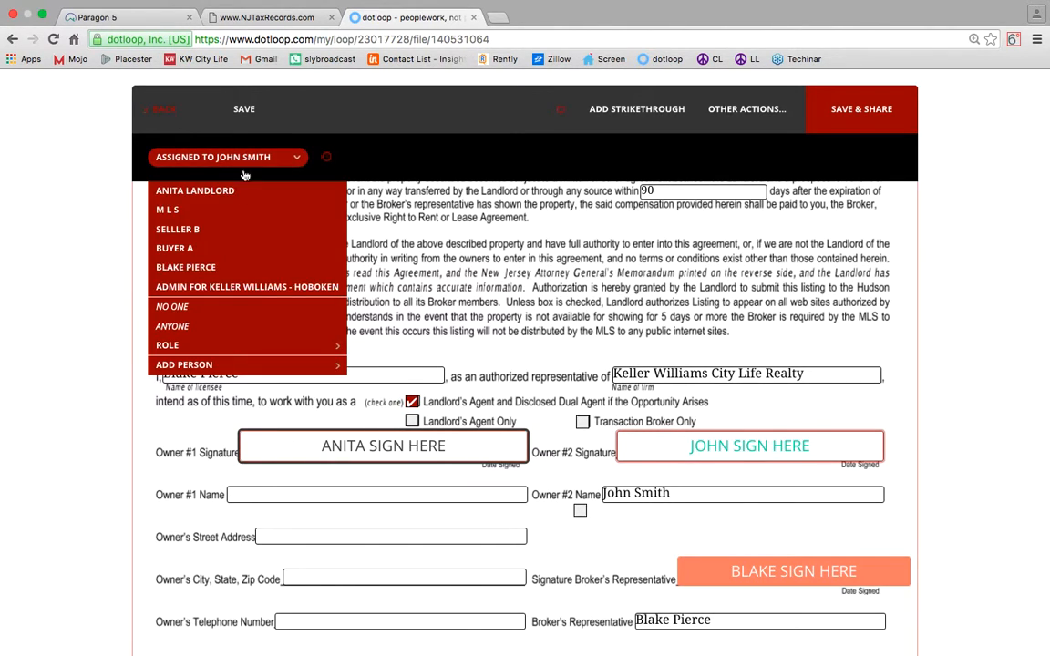
{"action": "left_click", "coordinate": [222, 304]}
{"action": "scroll", "coordinate": [251, 313], "scroll_direction": "down", "scroll_amount": 4}
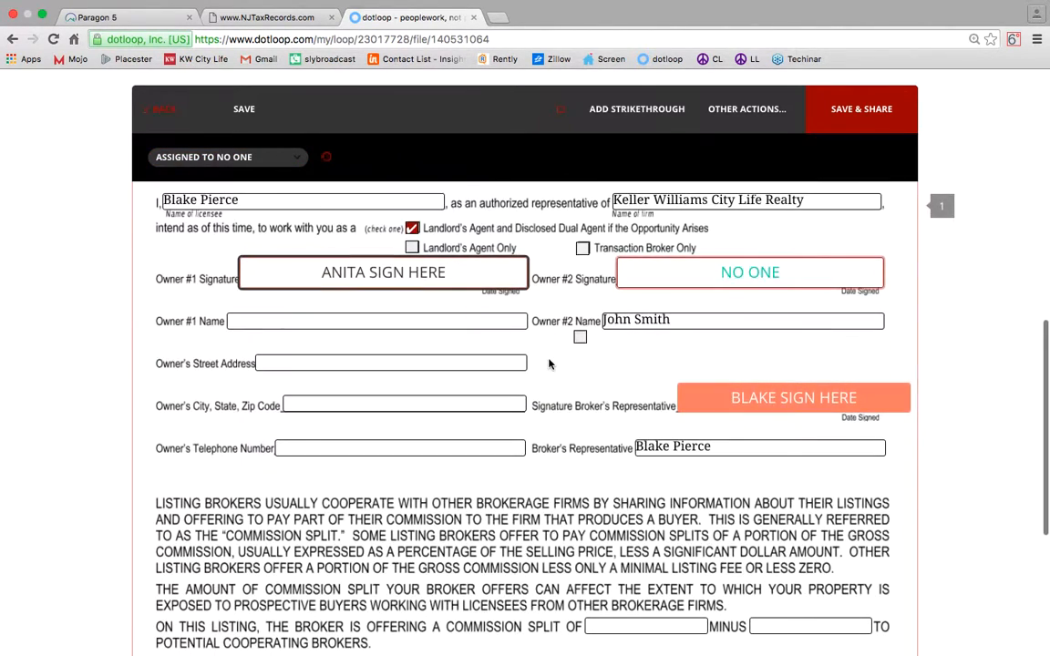
{"action": "left_click_drag", "start_coordinate": [695, 317], "coordinate": [513, 318]}
Delete Owner #2's name and enter the landlord's full name as Owner #1.
{"action": "key", "text": "BackSpace"}
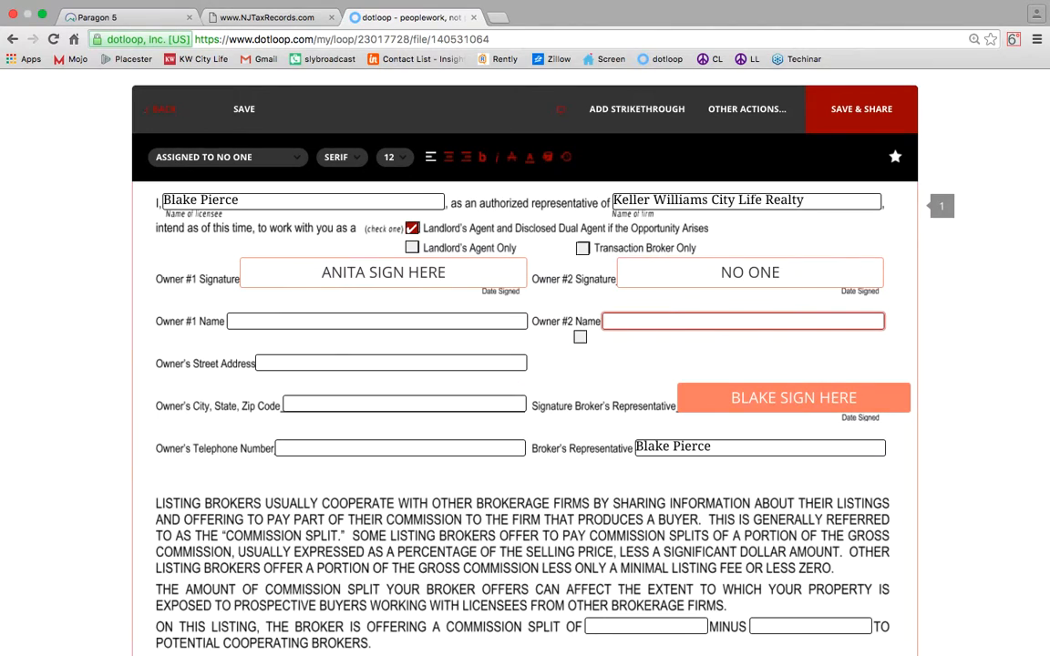
{"action": "left_click", "coordinate": [361, 323]}
{"action": "type", "text": "A"}
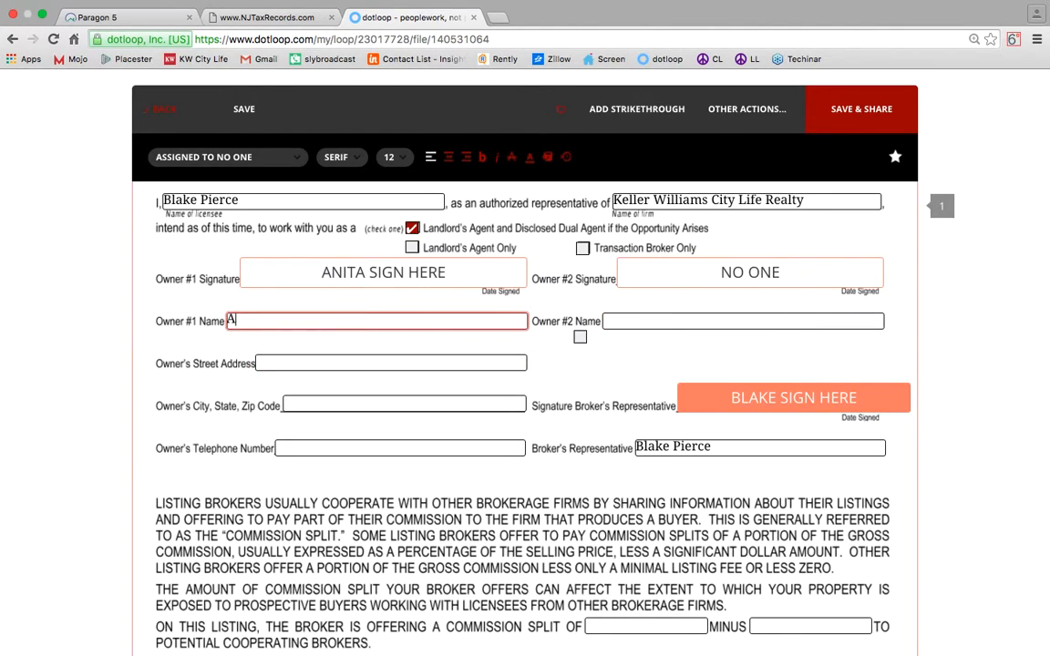
{"action": "type", "text": "nita Kandlord"}
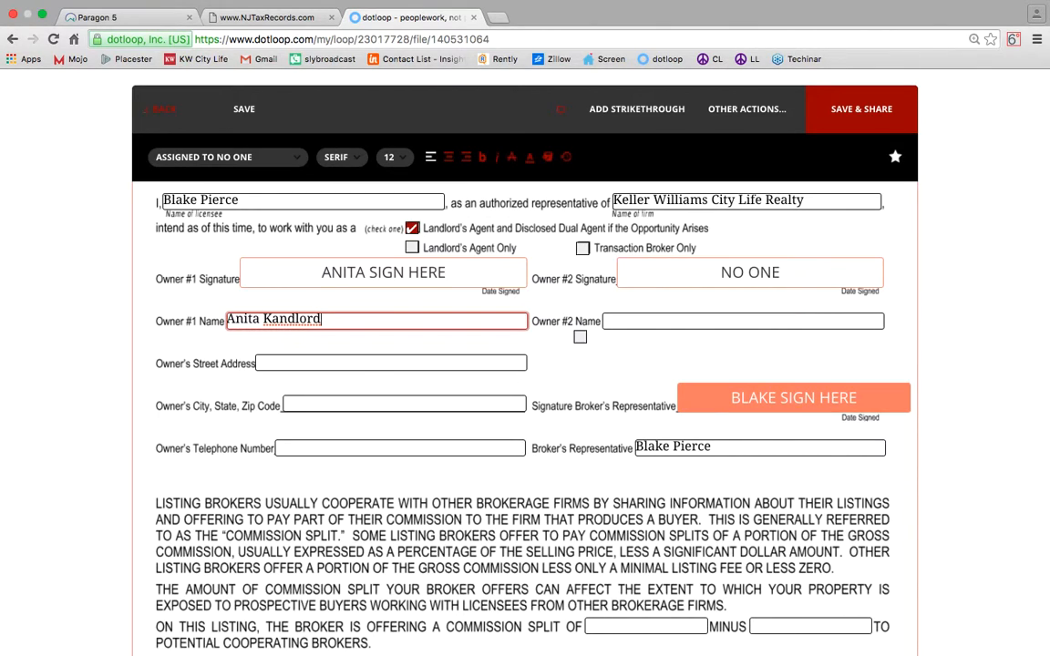
{"action": "key", "text": "BackSpace"}
{"action": "type", "text": "L"}
Fill in the owner's street address and city, state and zip fields.
{"action": "left_click", "coordinate": [368, 363]}
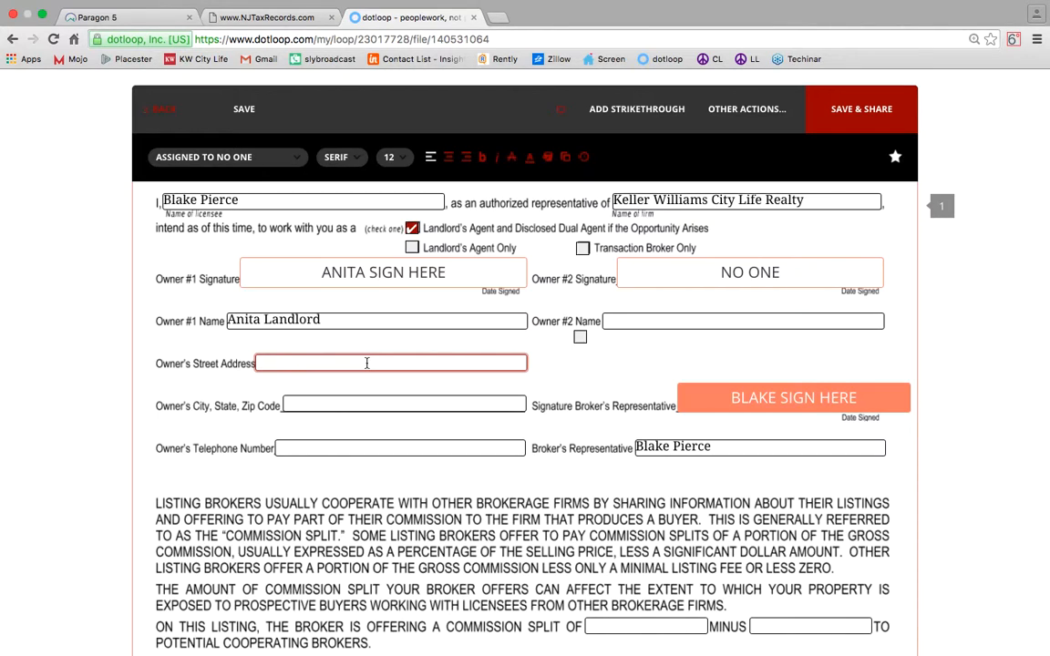
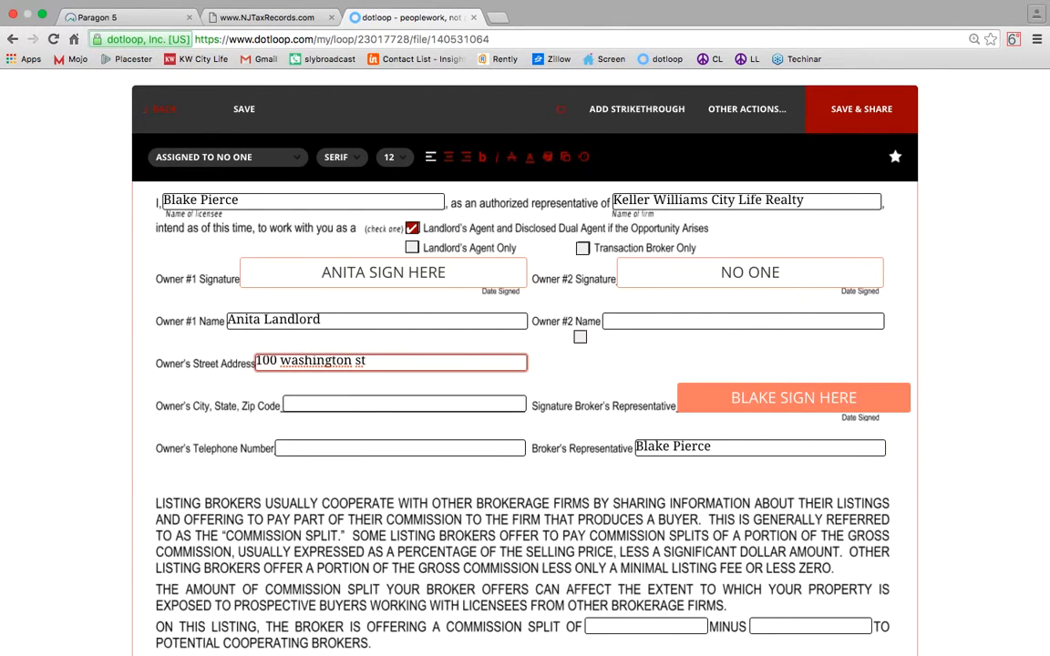
{"action": "key", "text": "Tab"}
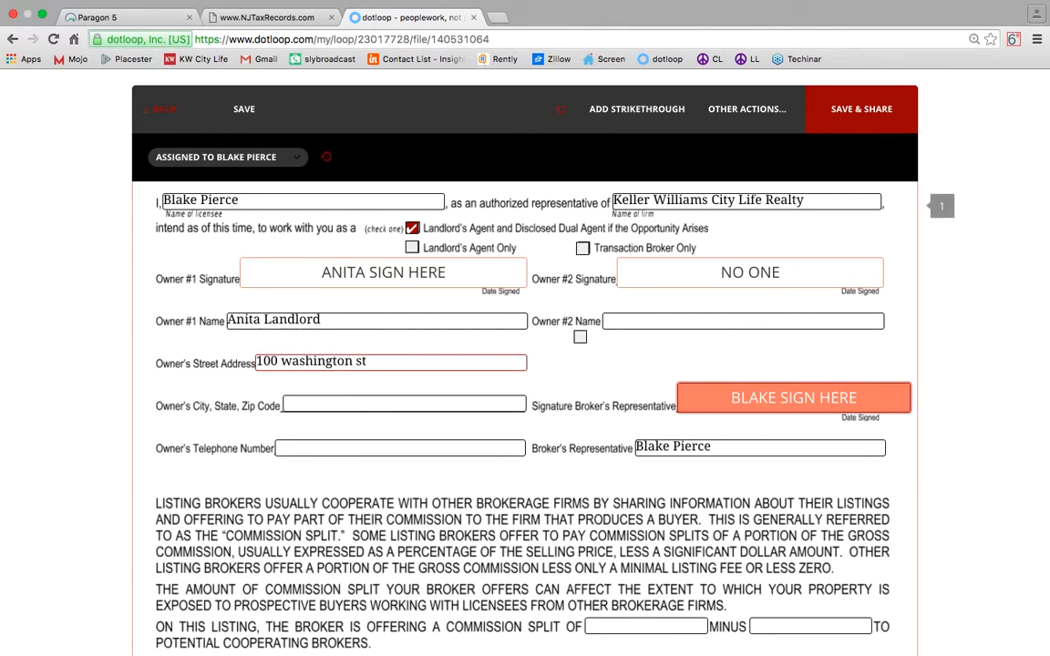
{"action": "left_click", "coordinate": [365, 404]}
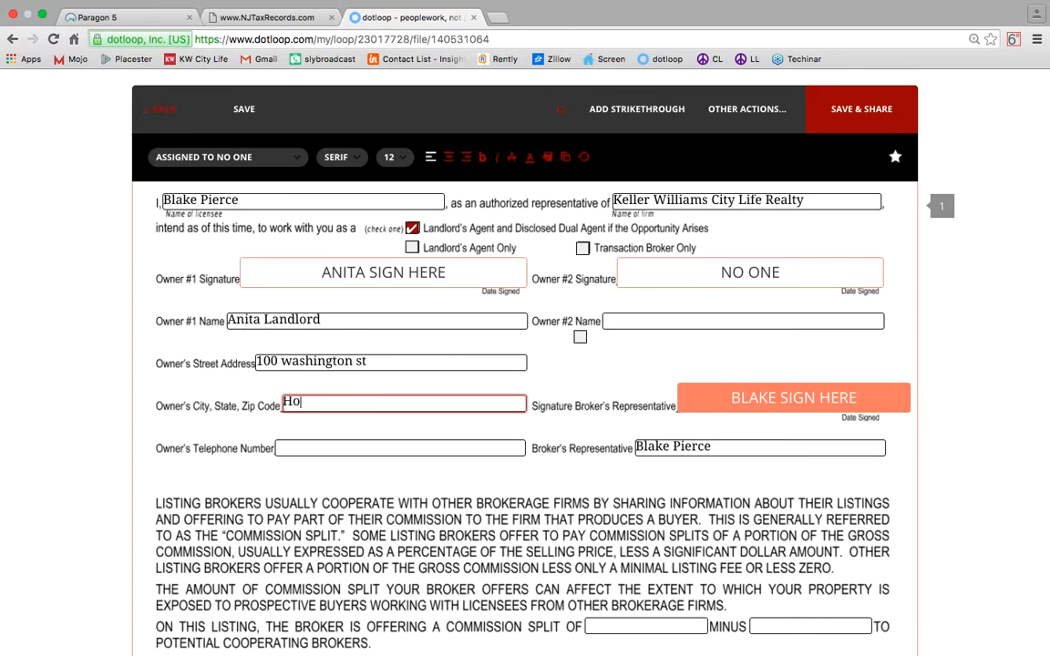
{"action": "left_click", "coordinate": [383, 447]}
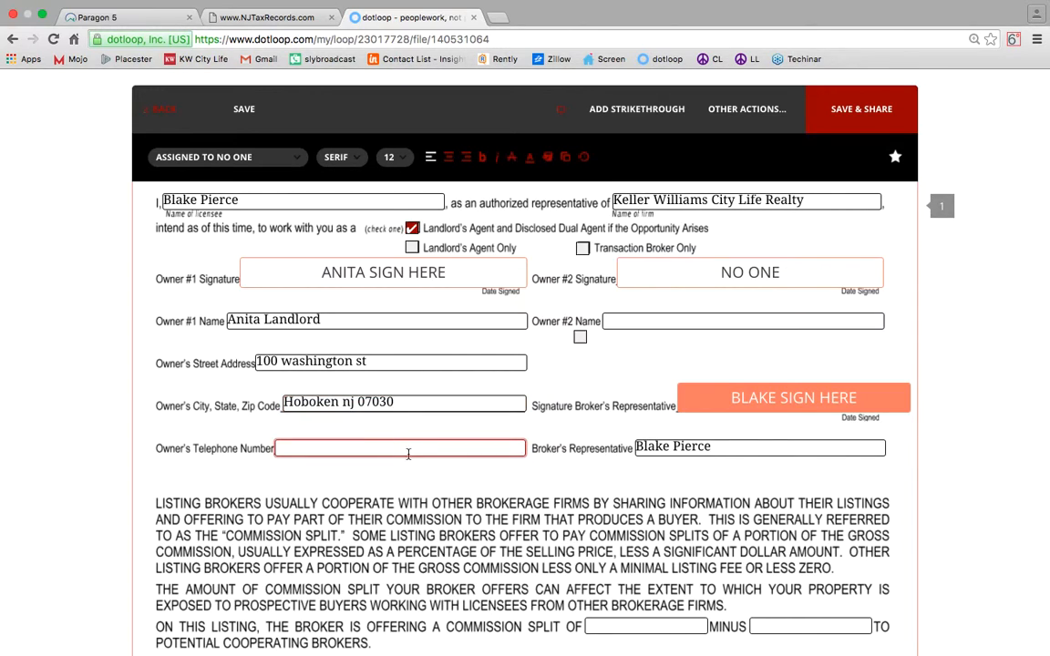
Adopt and place the broker's representative signature, dated 01/26/16.
{"action": "mouse_move", "coordinate": [849, 408]}
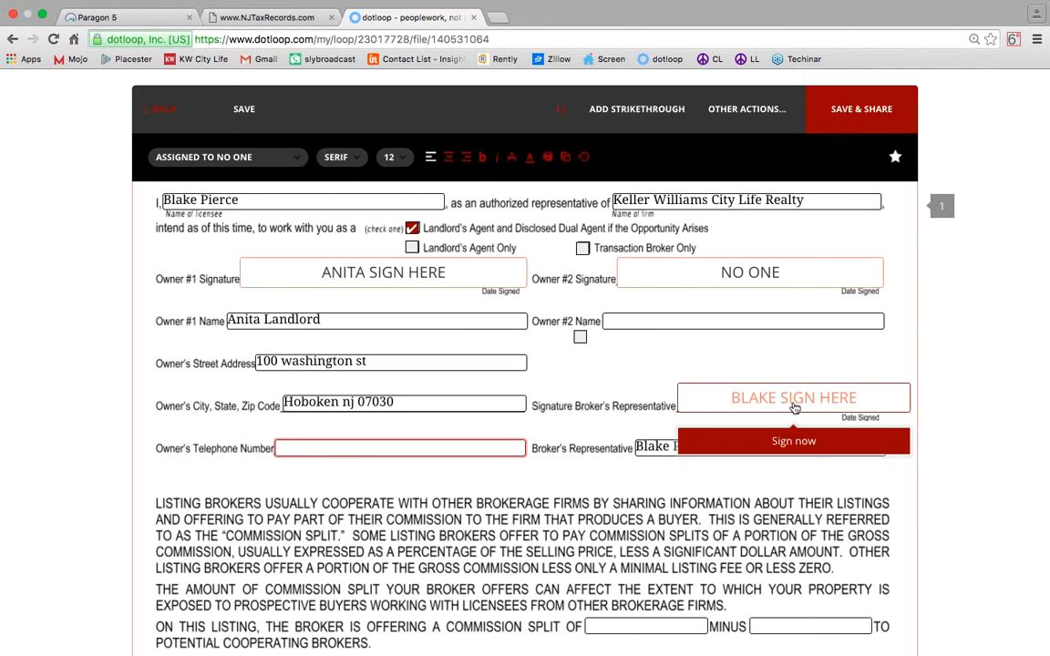
{"action": "left_click", "coordinate": [789, 441]}
{"action": "left_click", "coordinate": [700, 494]}
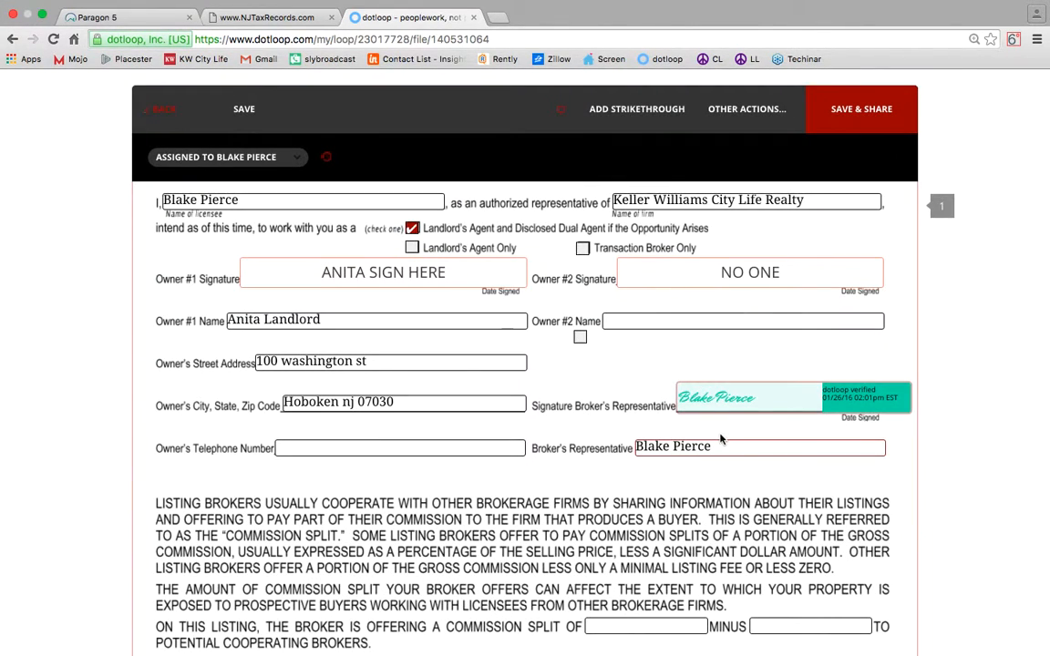
{"action": "left_click", "coordinate": [719, 441]}
{"action": "scroll", "coordinate": [724, 446], "scroll_direction": "down", "scroll_amount": 3}
{"action": "left_click", "coordinate": [652, 480]}
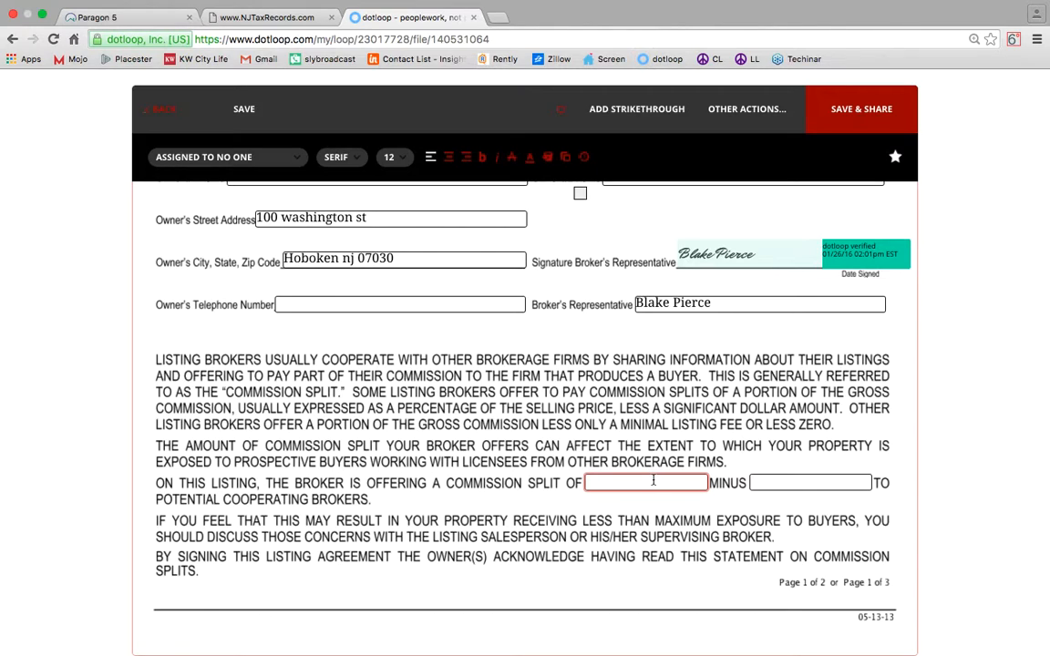
{"action": "type", "text": ".5"}
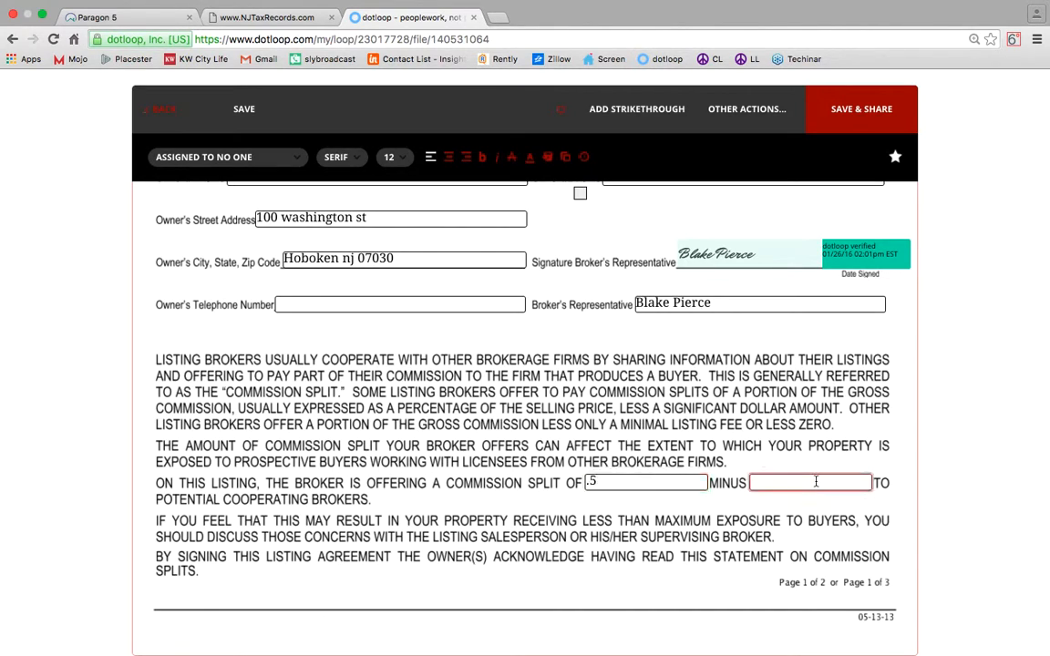
{"action": "left_click", "coordinate": [815, 481]}
{"action": "type", "text": "100"}
{"action": "left_click", "coordinate": [384, 415]}
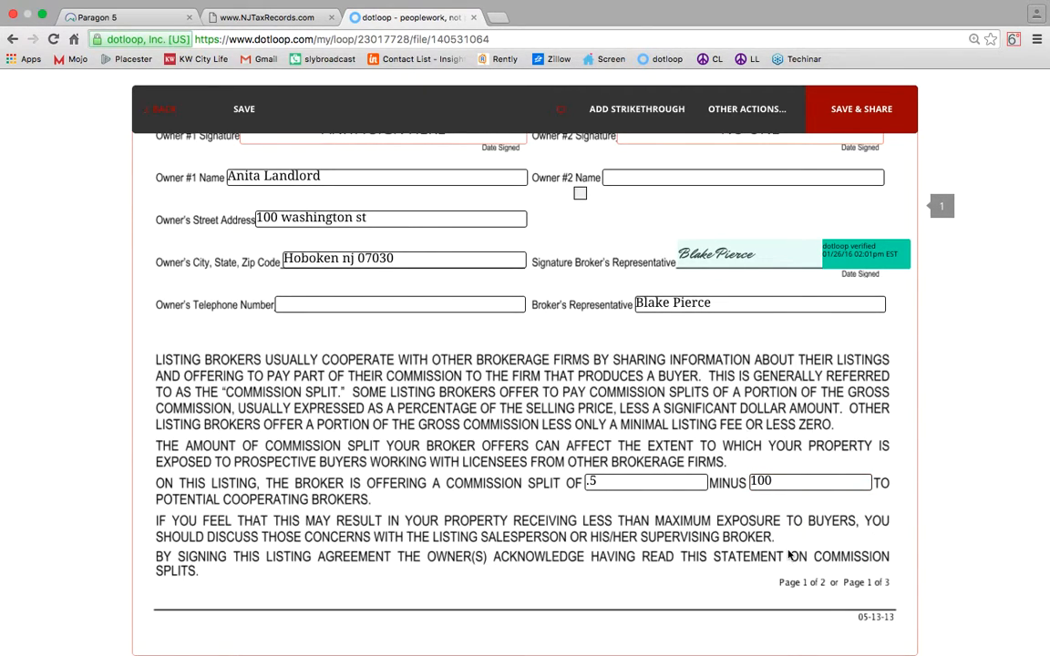
{"action": "scroll", "coordinate": [325, 363], "scroll_direction": "down", "scroll_amount": 1}
{"action": "scroll", "coordinate": [326, 363], "scroll_direction": "down", "scroll_amount": 3}
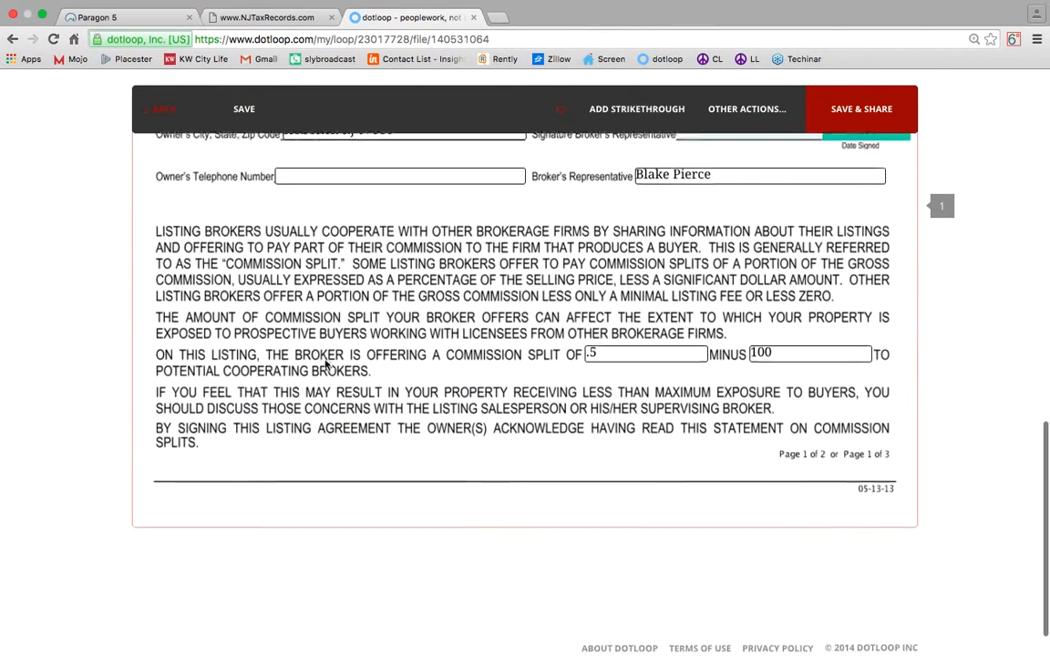
{"action": "scroll", "coordinate": [325, 363], "scroll_direction": "up", "scroll_amount": 8}
{"action": "scroll", "coordinate": [325, 363], "scroll_direction": "up", "scroll_amount": 5}
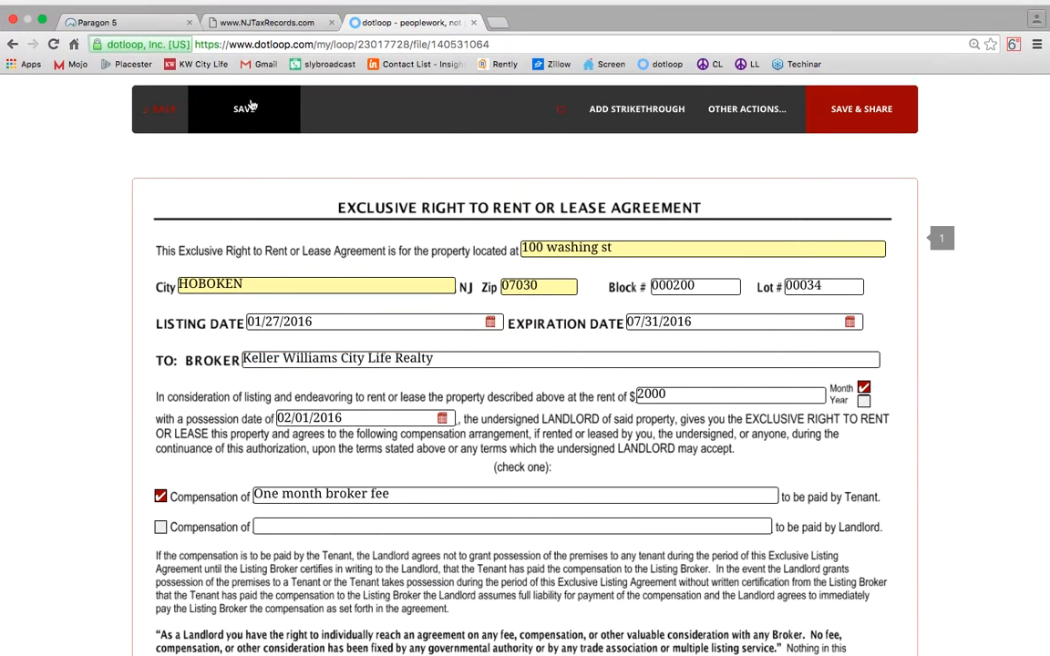
Save the Exclusive Right to Rent agreement and go back to the loop's Documents list.
{"action": "left_click", "coordinate": [254, 105]}
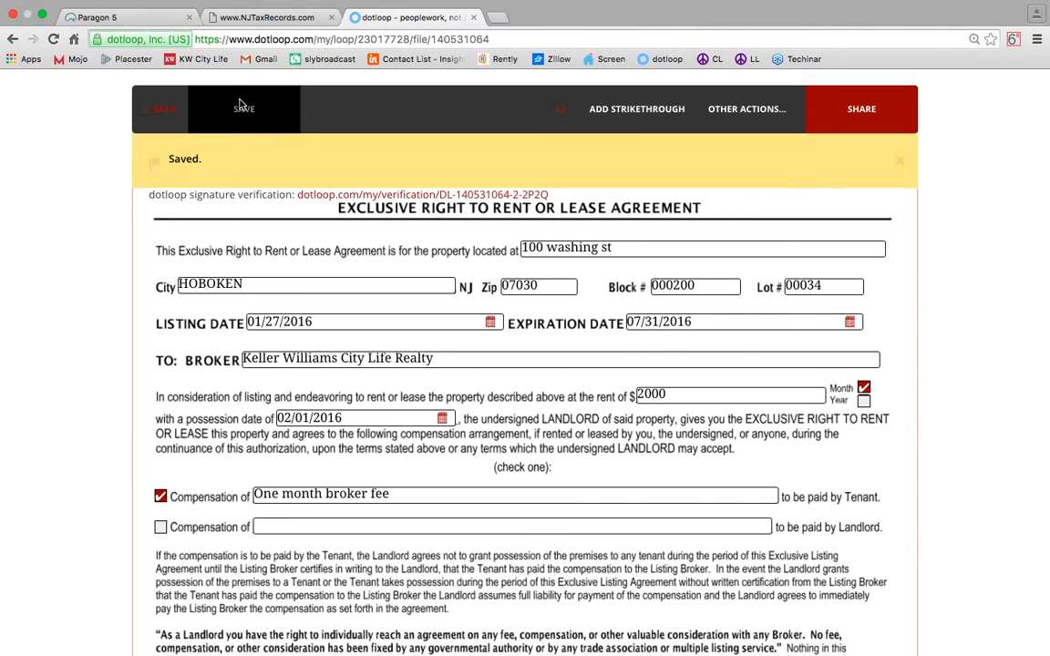
{"action": "left_click", "coordinate": [165, 114]}
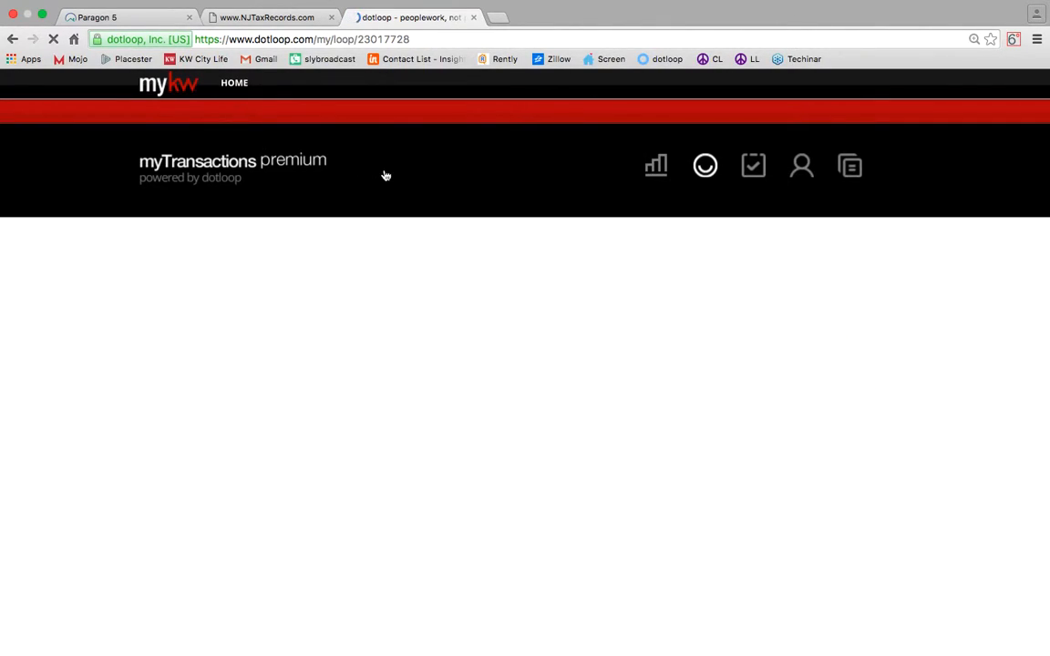
{"action": "scroll", "coordinate": [384, 178], "scroll_direction": "down", "scroll_amount": 5}
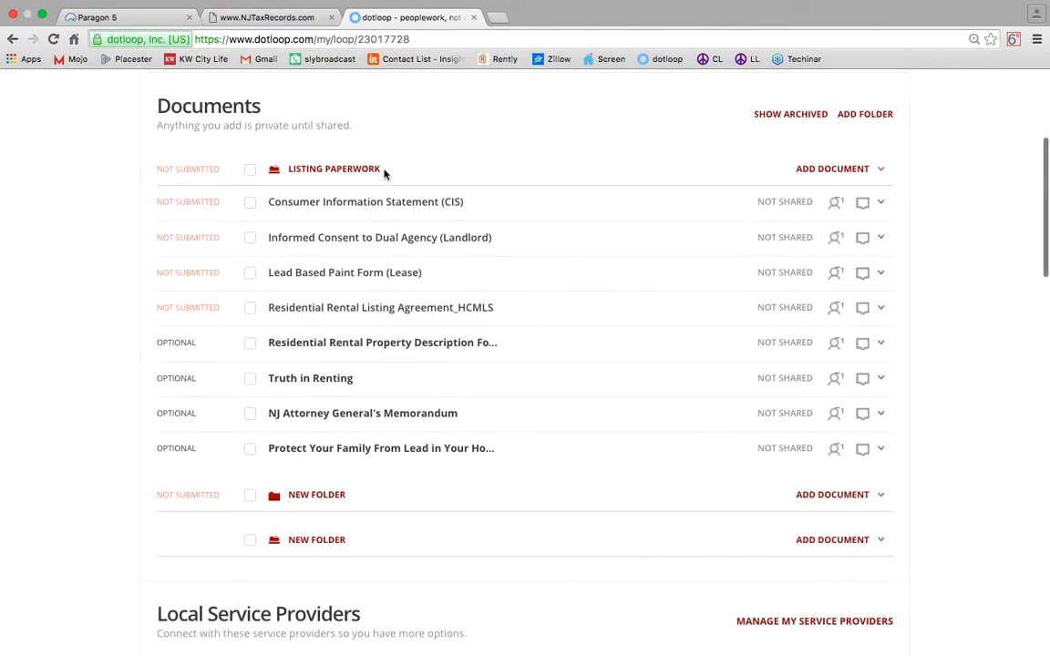
Open the description form, make the landlord Seller 1, leave Seller 2 blank, and autofill.
{"action": "left_click", "coordinate": [366, 348]}
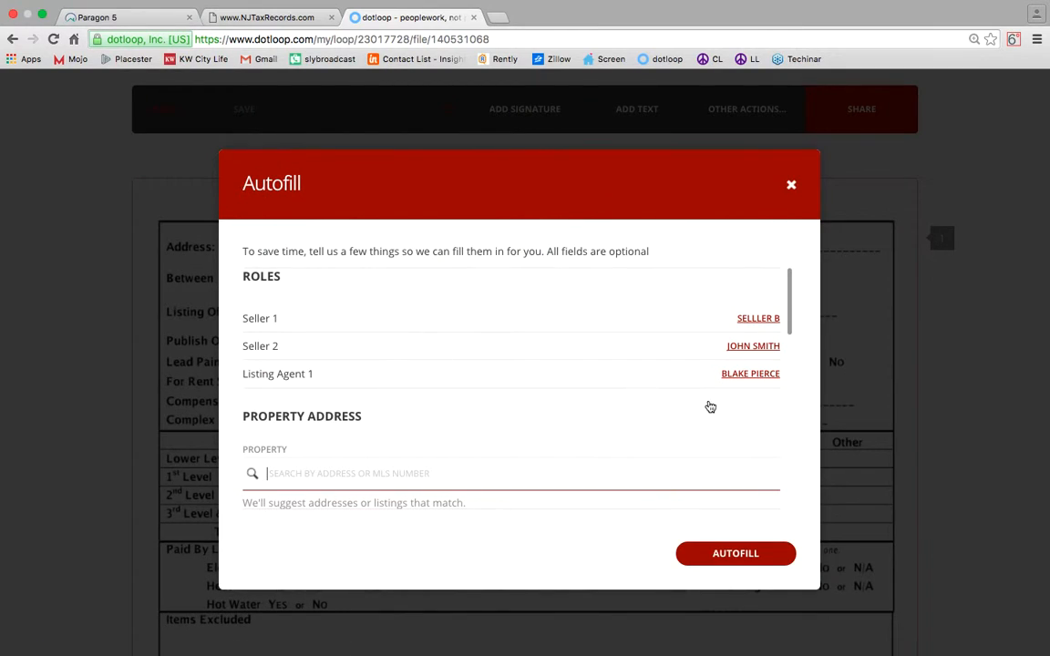
{"action": "left_click", "coordinate": [766, 319]}
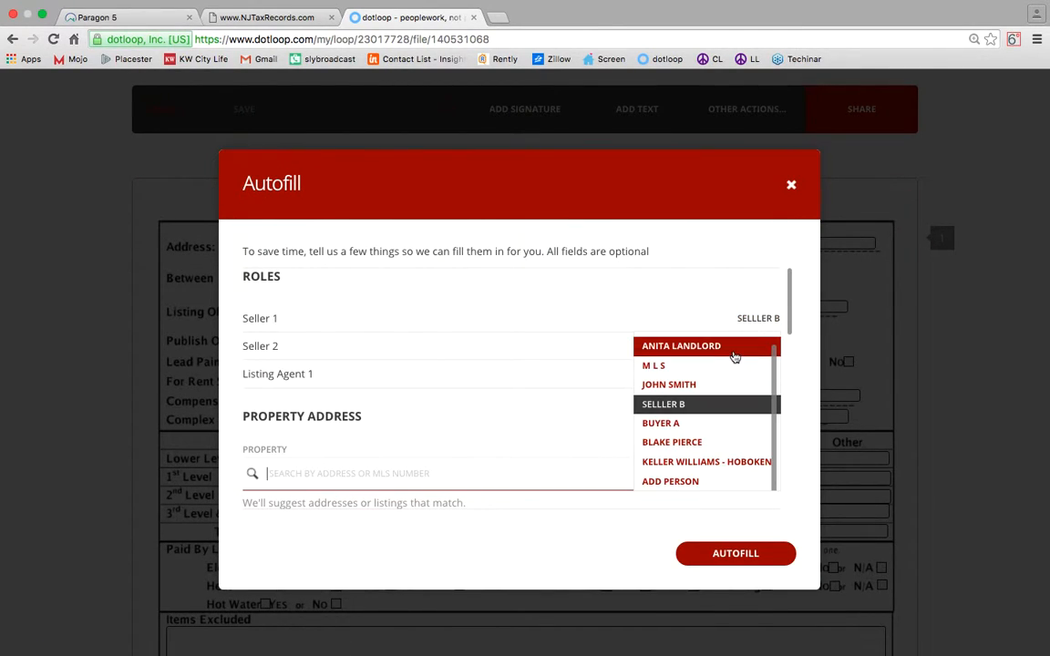
{"action": "left_click", "coordinate": [733, 354]}
{"action": "left_click", "coordinate": [740, 348]}
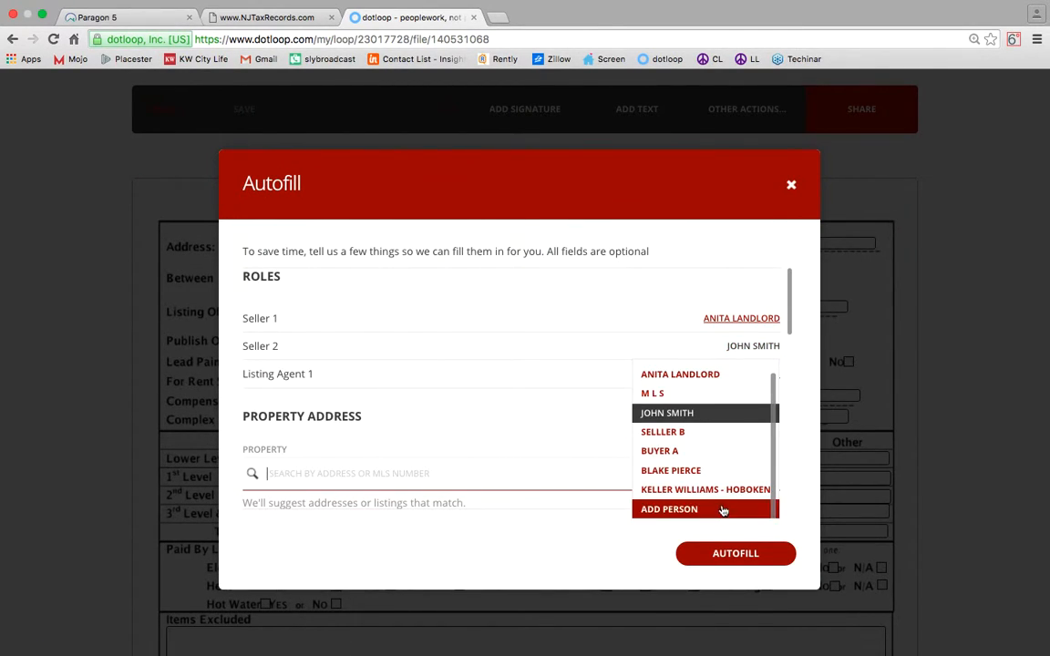
{"action": "left_click", "coordinate": [724, 506]}
{"action": "left_click", "coordinate": [772, 347]}
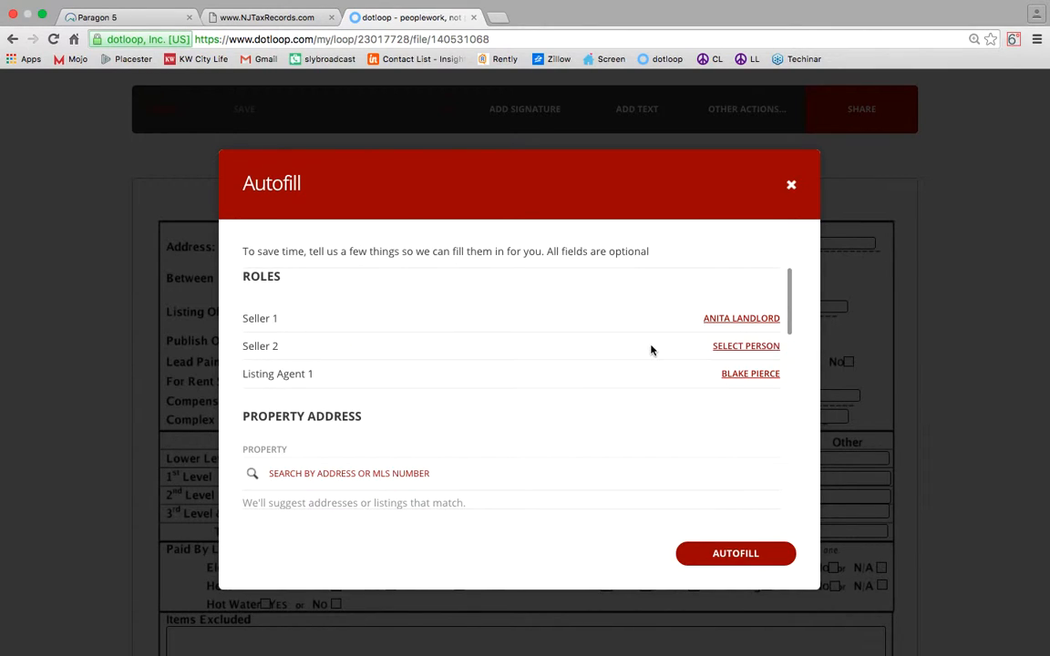
{"action": "scroll", "coordinate": [640, 347], "scroll_direction": "down", "scroll_amount": 1}
{"action": "scroll", "coordinate": [639, 347], "scroll_direction": "down", "scroll_amount": 5}
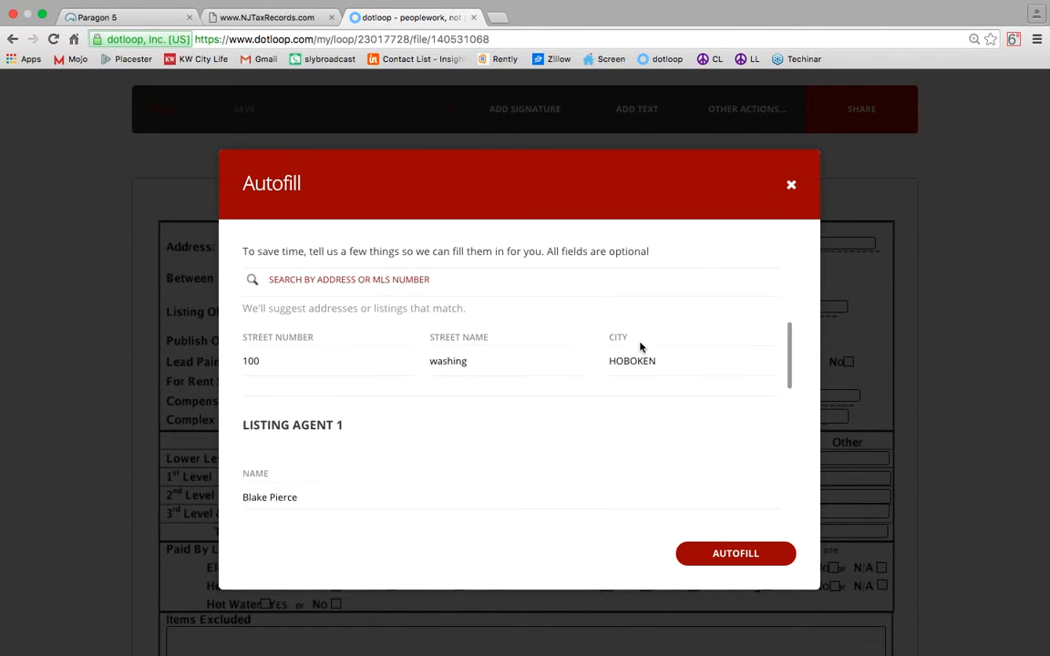
{"action": "left_click", "coordinate": [735, 553]}
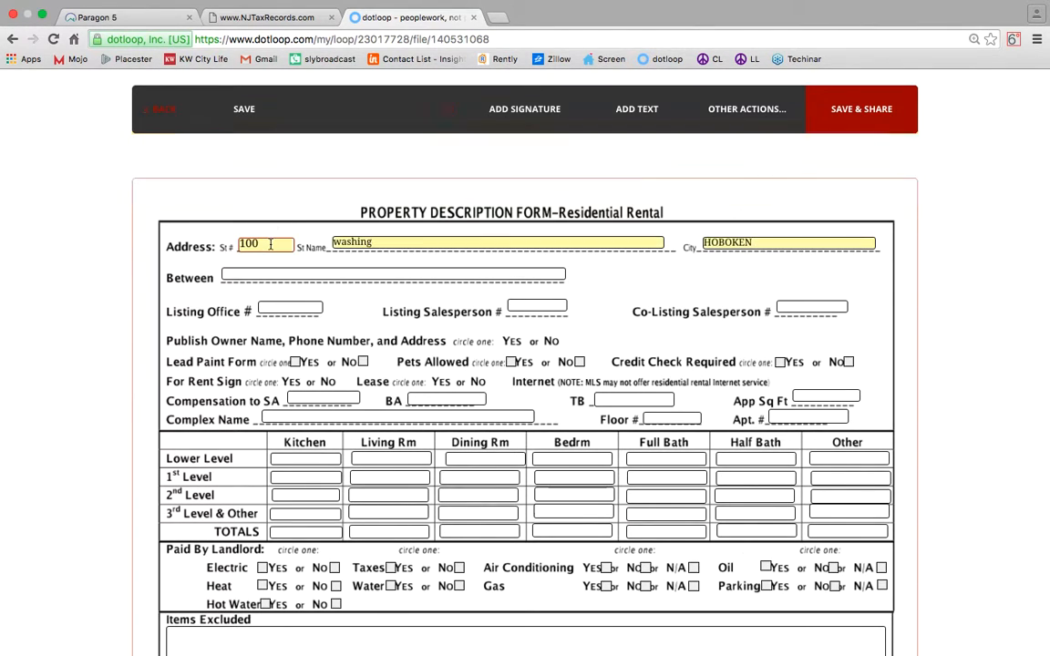
Correct the autofilled street name to 'washington st'.
{"action": "left_click", "coordinate": [901, 165]}
{"action": "left_click", "coordinate": [408, 241]}
{"action": "type", "text": "toin st"}
{"action": "key", "text": "BackSpace"}
{"action": "key", "text": "BackSpace"}
{"action": "key", "text": "BackSpace"}
{"action": "key", "text": "BackSpace"}
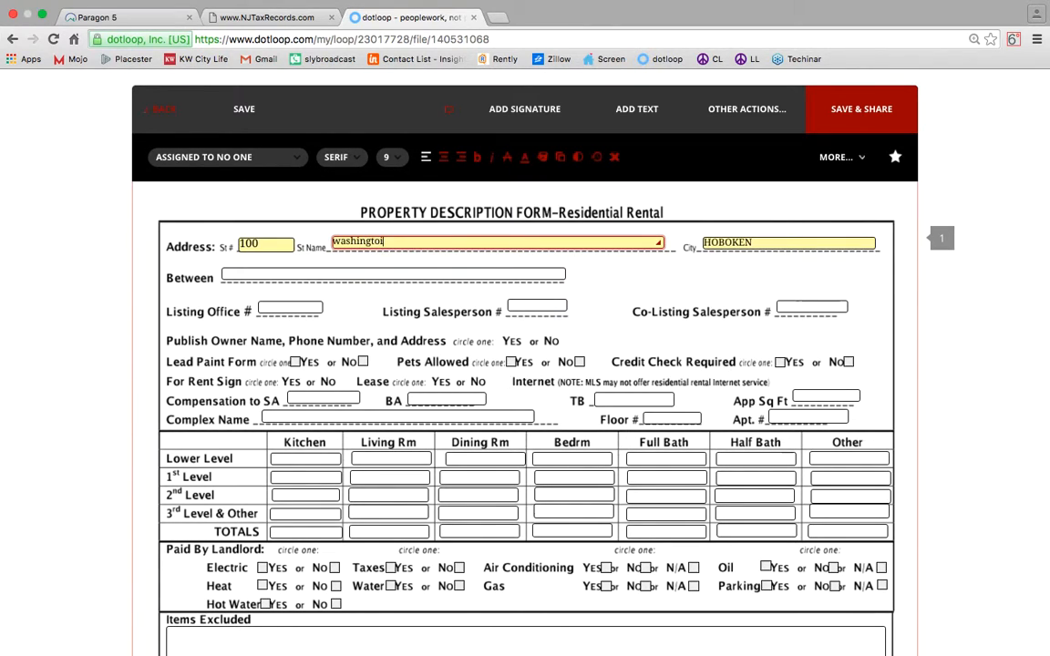
{"action": "key", "text": "BackSpace"}
{"action": "key", "text": "BackSpace"}
{"action": "key", "text": "BackSpace"}
{"action": "type", "text": "ton"}
Add a text box reading 'Newark & 2nd' beside Between for the cross streets.
{"action": "left_click", "coordinate": [284, 273]}
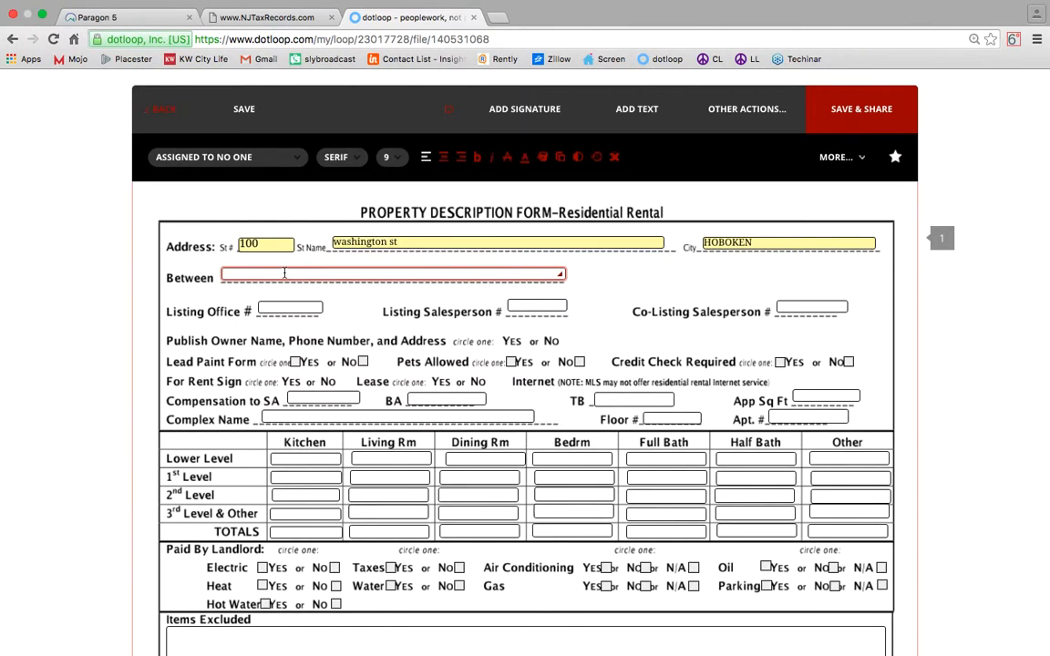
{"action": "type", "text": "Newark"}
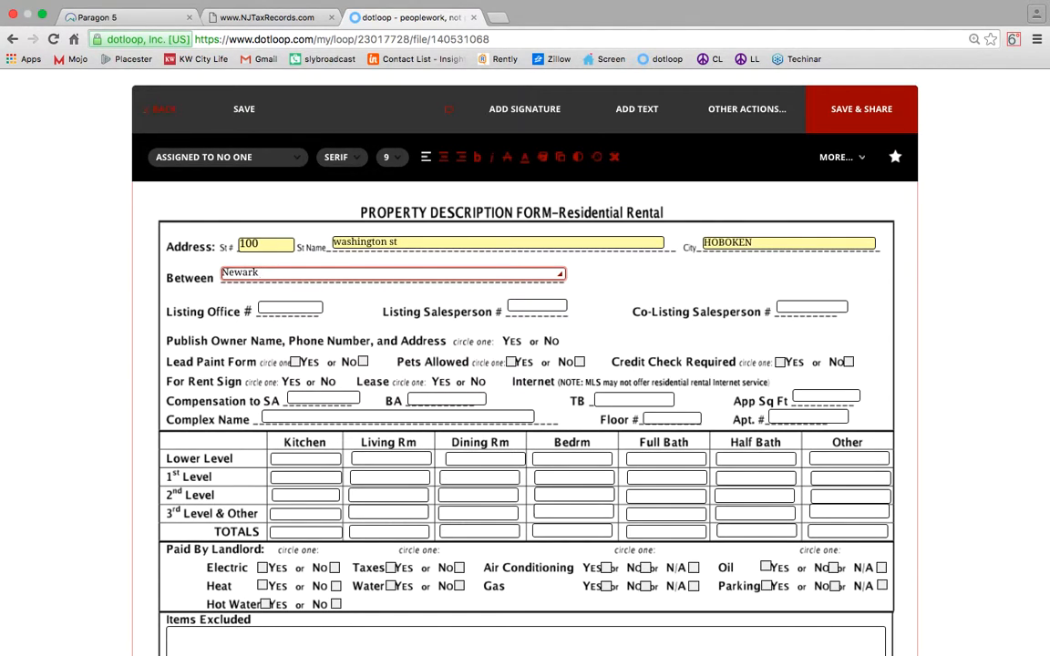
{"action": "type", "text": " %"}
{"action": "key", "text": "BackSpace"}
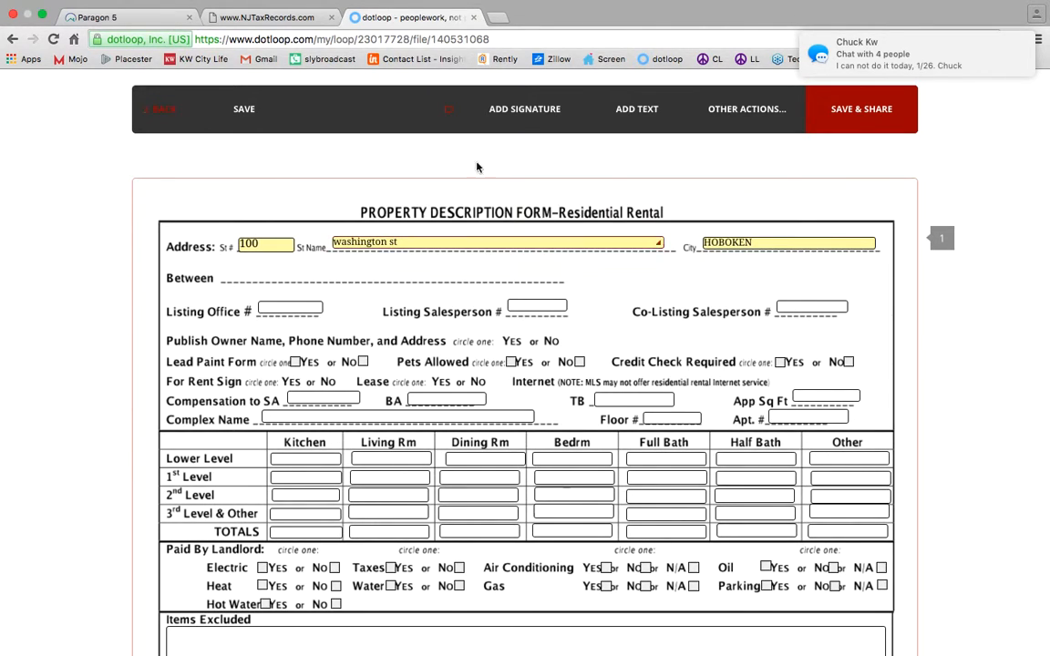
{"action": "left_click", "coordinate": [628, 109]}
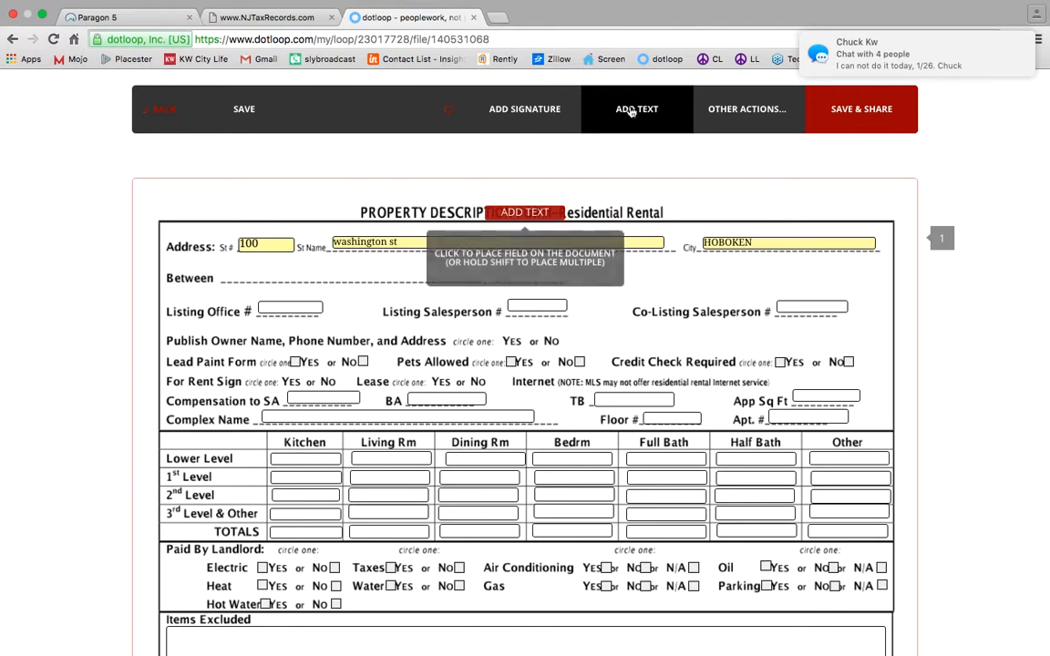
{"action": "left_click", "coordinate": [263, 291]}
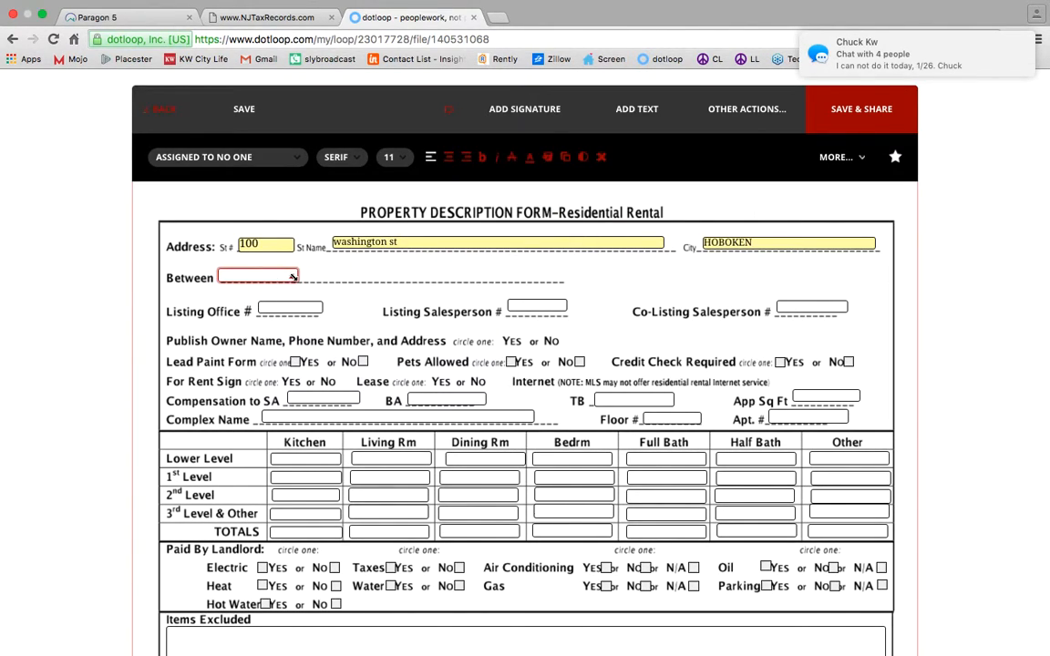
{"action": "left_click_drag", "start_coordinate": [297, 277], "coordinate": [553, 276]}
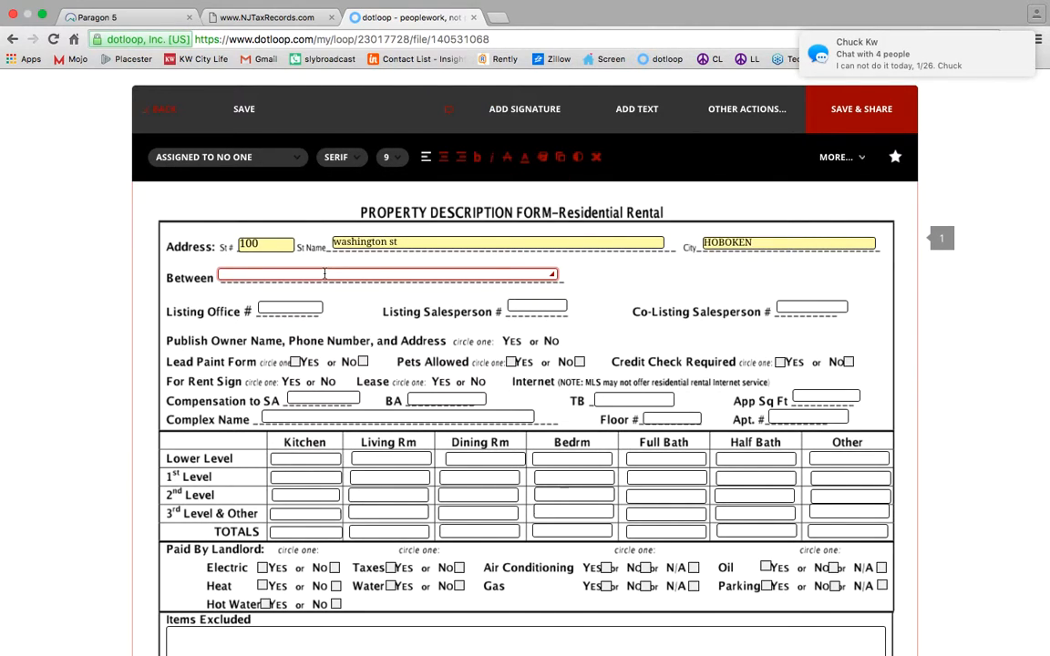
{"action": "type", "text": "Newark"}
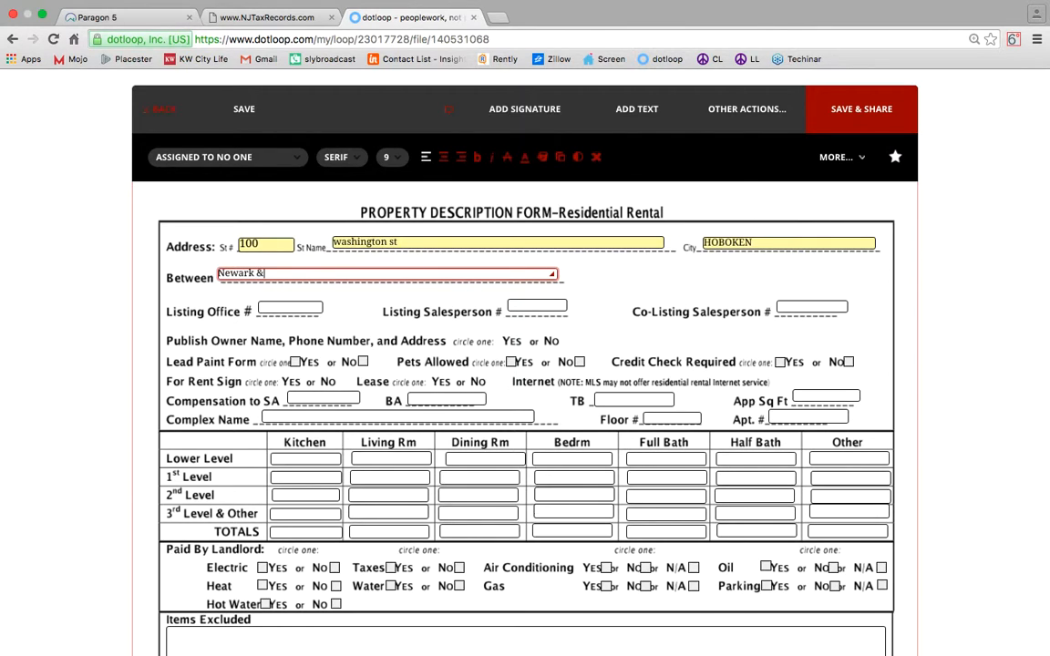
{"action": "type", "text": " & 2nd"}
Fill in the Listing Office # and Listing Salesperson # fields.
{"action": "left_click", "coordinate": [310, 307]}
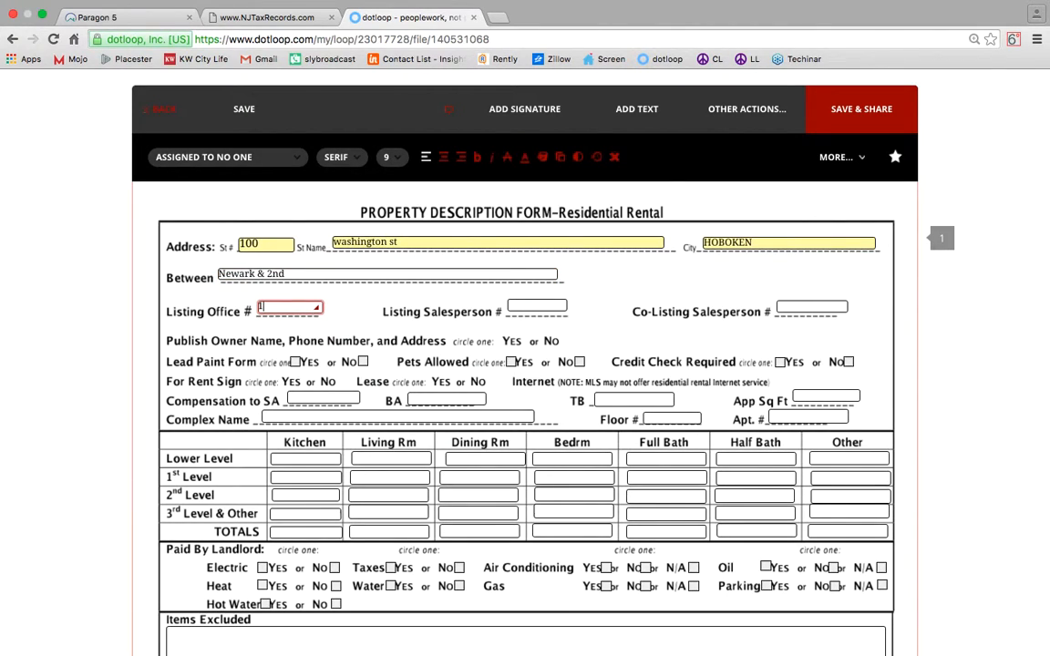
{"action": "left_click", "coordinate": [511, 309]}
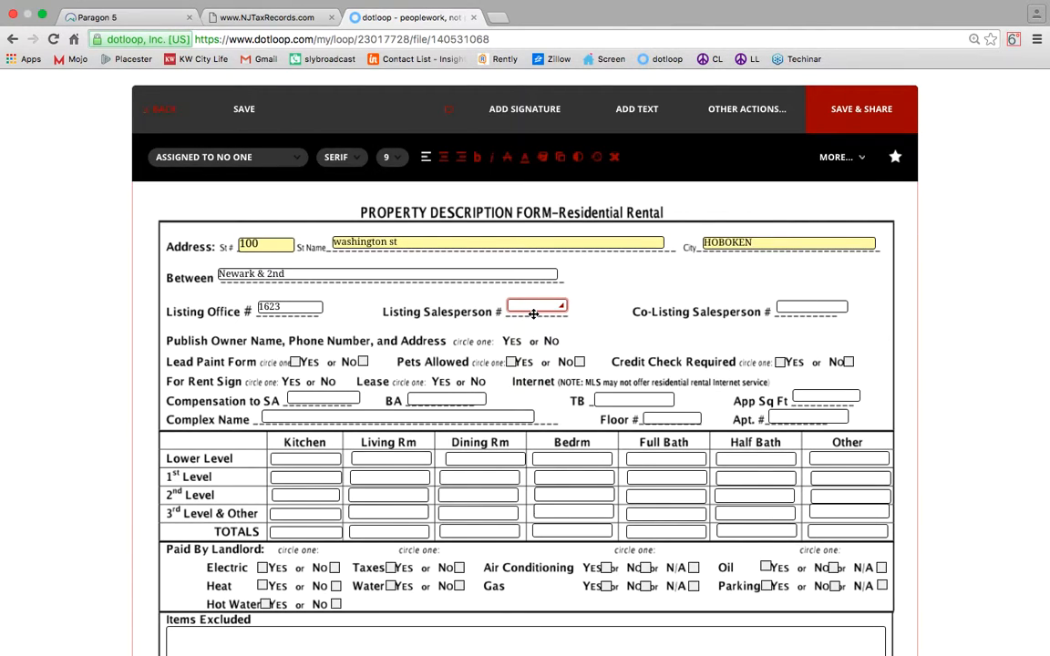
{"action": "type", "text": "14711"}
{"action": "scroll", "coordinate": [752, 290], "scroll_direction": "down", "scroll_amount": 1}
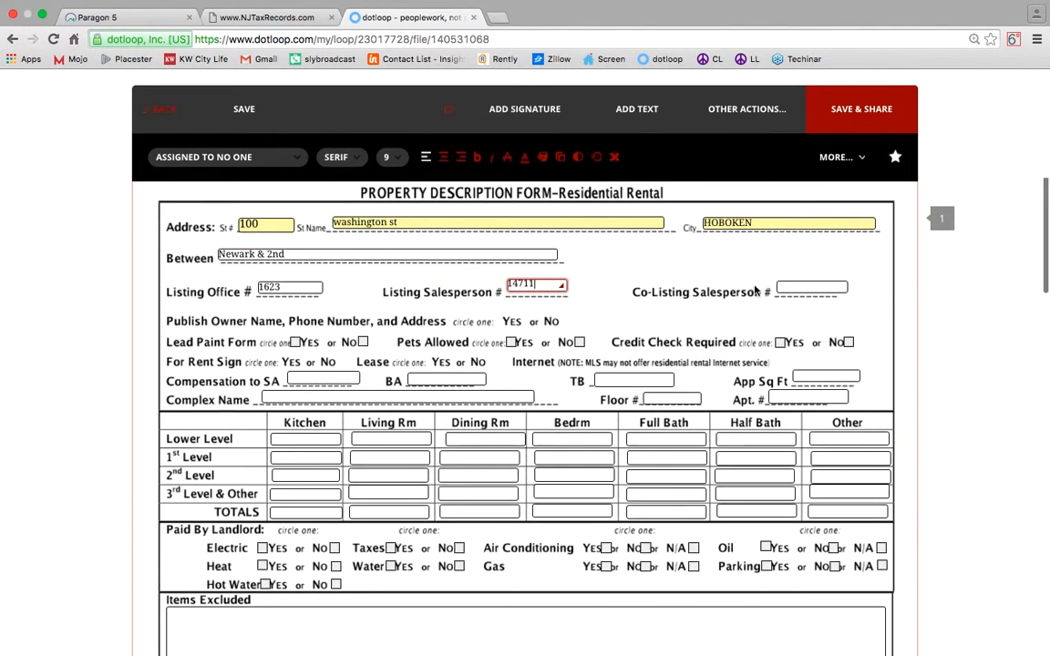
{"action": "scroll", "coordinate": [293, 287], "scroll_direction": "down", "scroll_amount": 3}
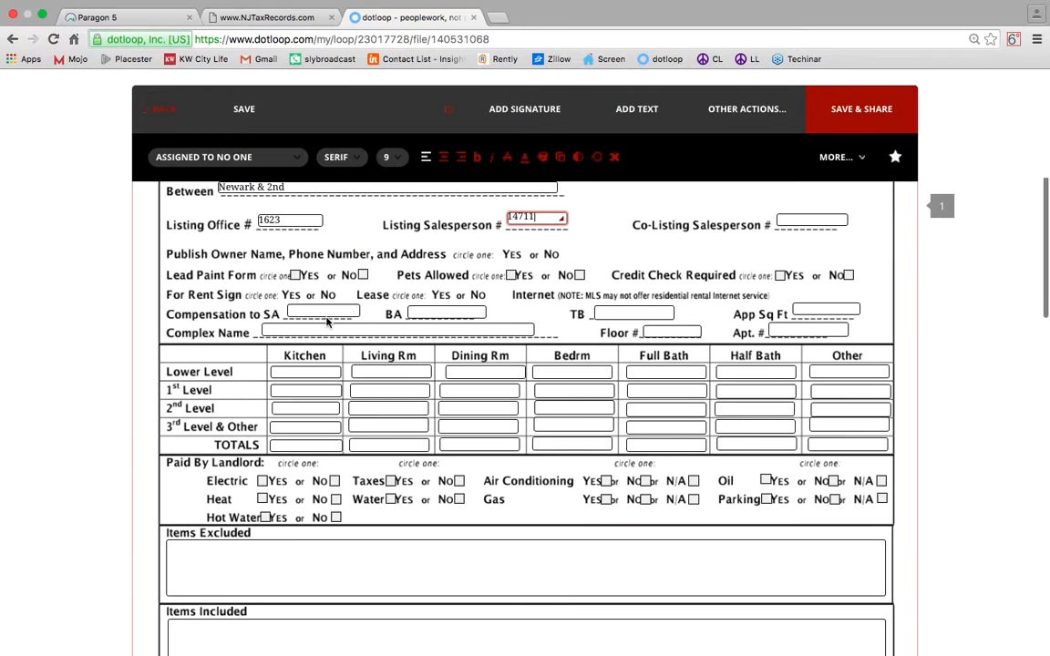
Tick Yes for Lead Paint Form, Pets Allowed and Credit Check Required.
{"action": "left_click", "coordinate": [295, 274]}
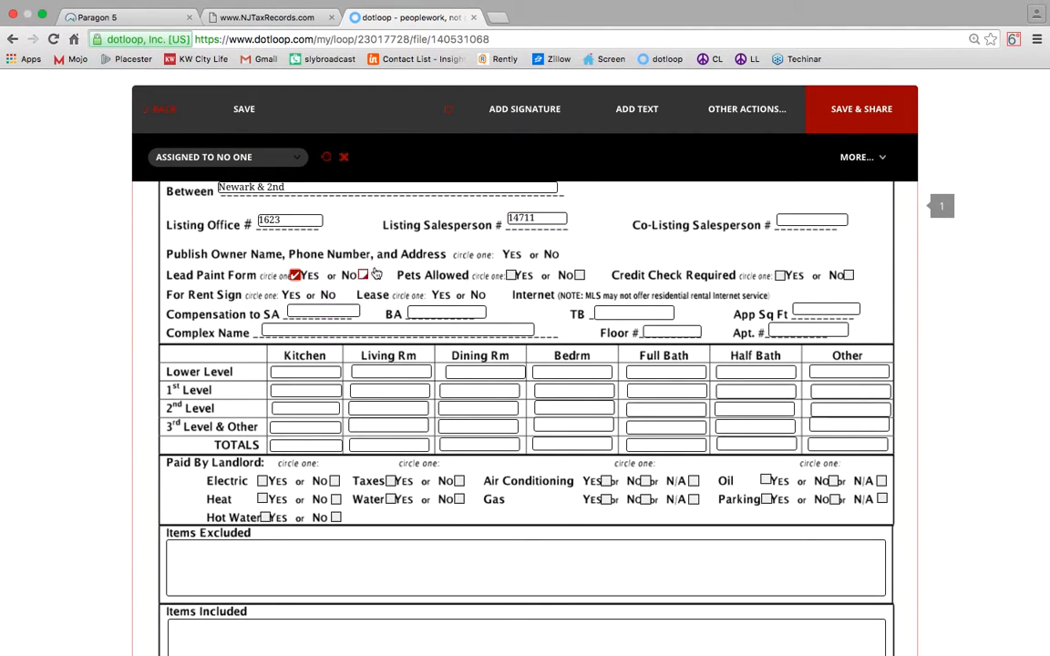
{"action": "left_click", "coordinate": [511, 274]}
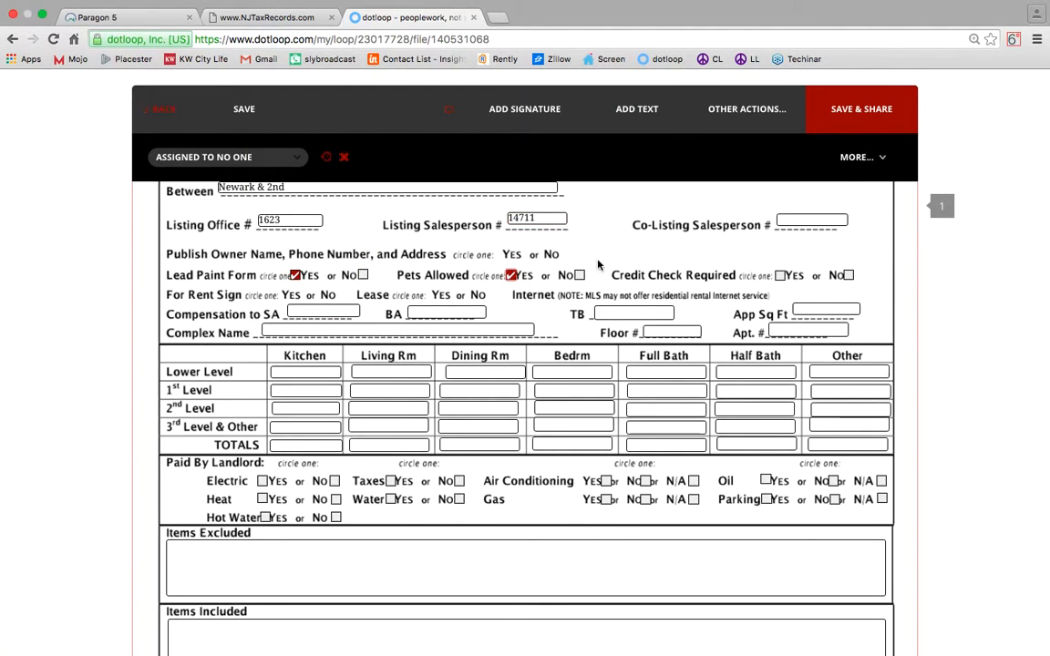
{"action": "left_click", "coordinate": [780, 274]}
Enter 5-100 as the compensation to SA, BA and TB.
{"action": "left_click", "coordinate": [314, 309]}
{"action": "type", "text": "5-100"}
{"action": "key", "text": "super+a"}
{"action": "key", "text": "super+c"}
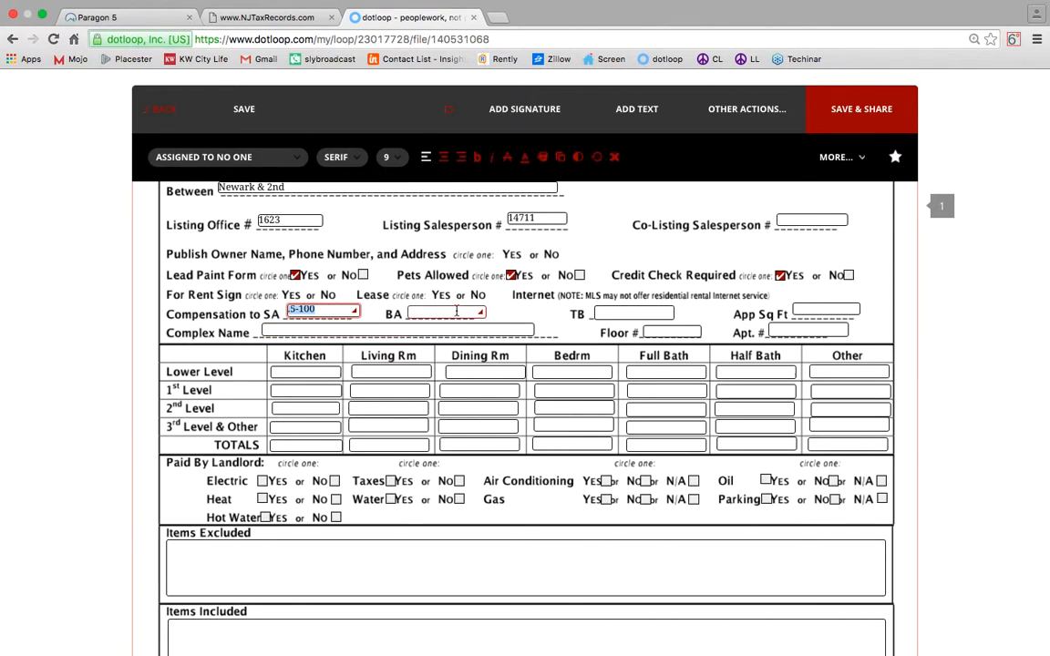
{"action": "left_click", "coordinate": [445, 312]}
{"action": "key", "text": "super+v"}
{"action": "left_click", "coordinate": [620, 312]}
{"action": "key", "text": "super+v"}
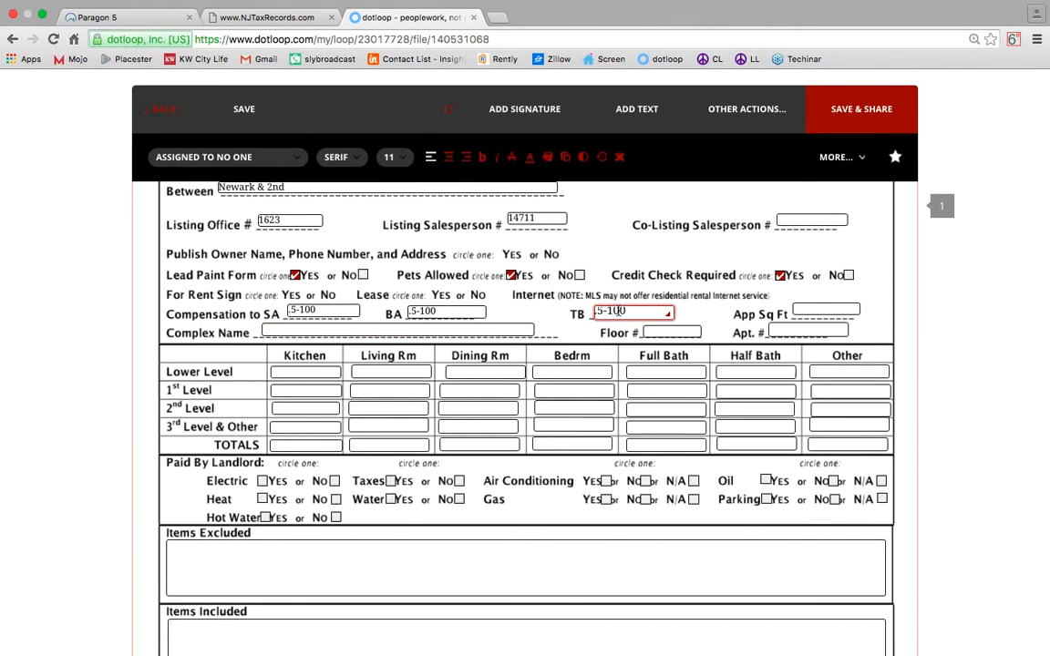
Enter 1000 approximate sq ft and floor 1, and begin the apartment number as 1R.
{"action": "left_click", "coordinate": [827, 308]}
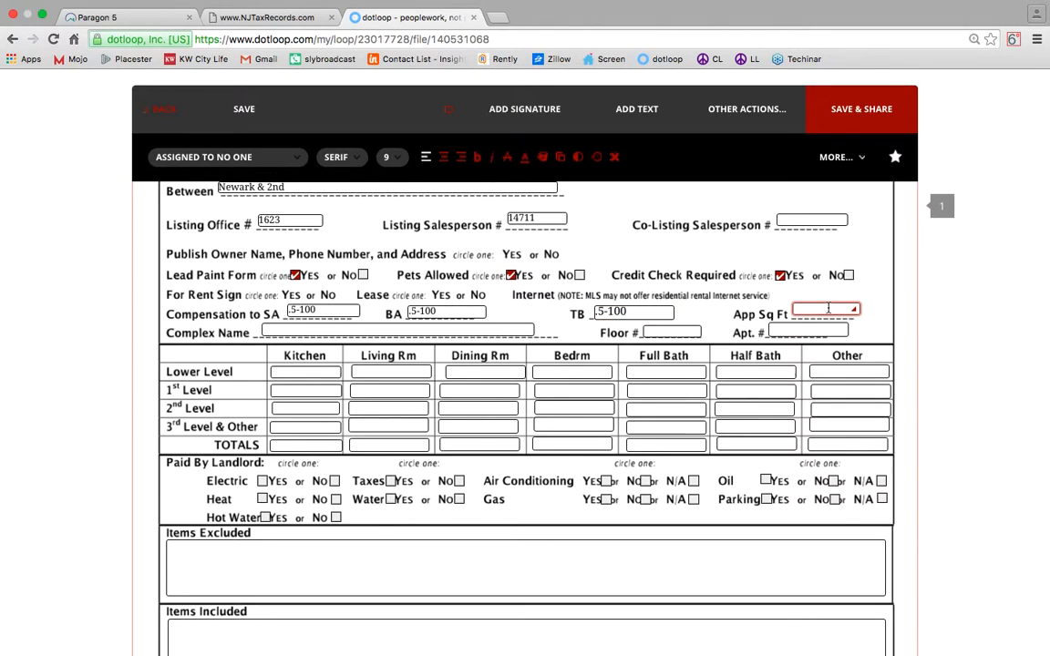
{"action": "type", "text": "1000"}
{"action": "left_click", "coordinate": [362, 329]}
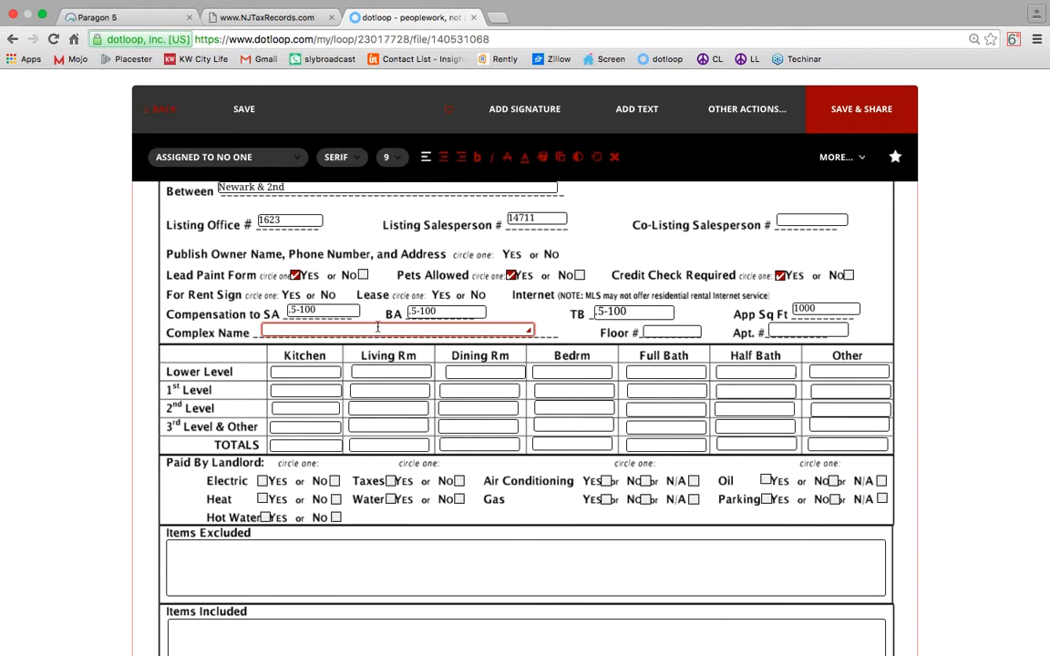
{"action": "left_click", "coordinate": [680, 332]}
{"action": "type", "text": "2"}
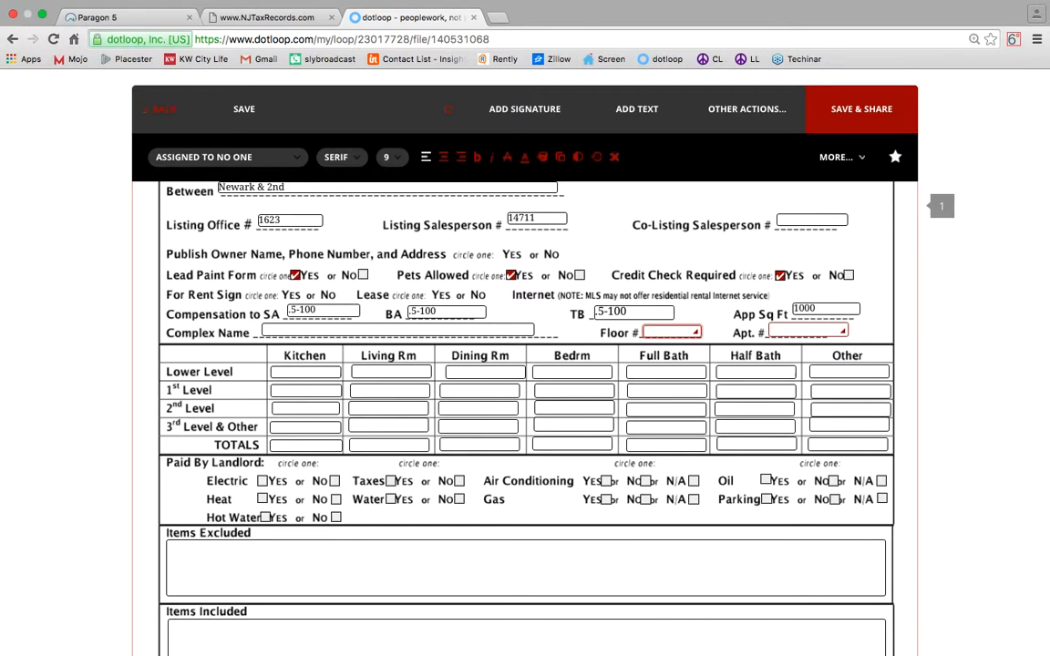
{"action": "left_click", "coordinate": [792, 329]}
{"action": "type", "text": "1"}
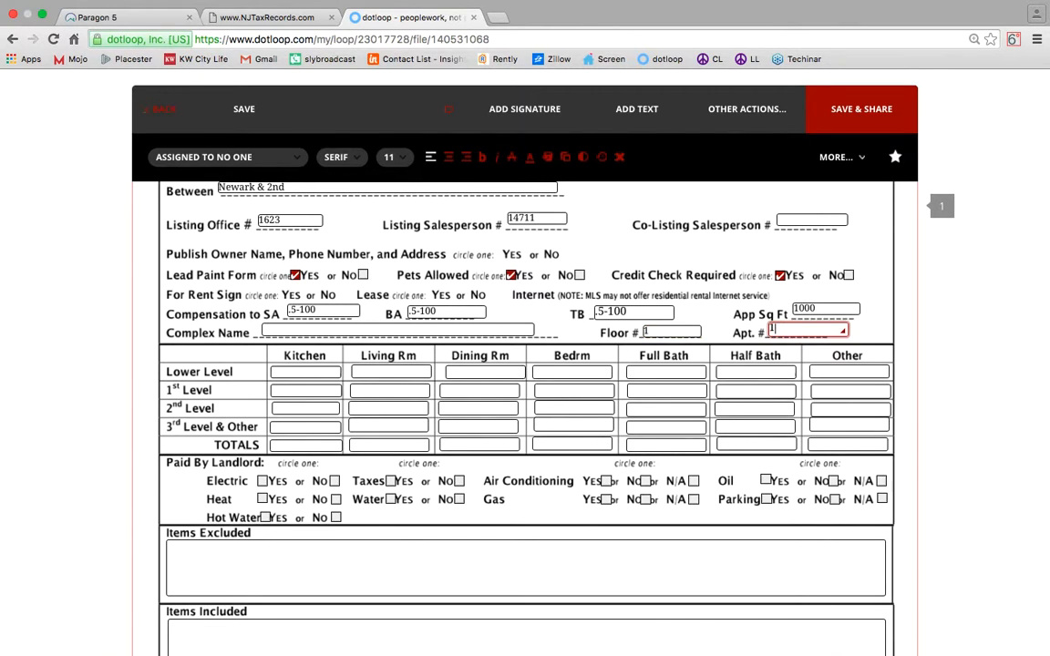
{"action": "type", "text": "R"}
Enter 1 kitchen and 1 half bath on the 1st level and 2 bedrooms on the 2nd.
{"action": "left_click", "coordinate": [294, 390]}
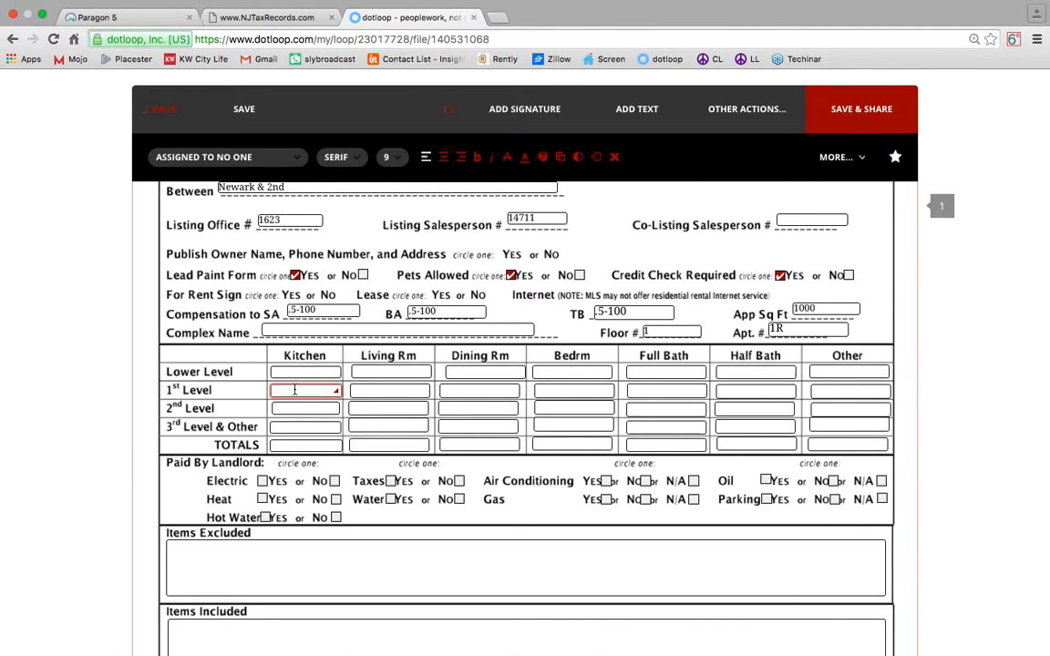
{"action": "type", "text": "1"}
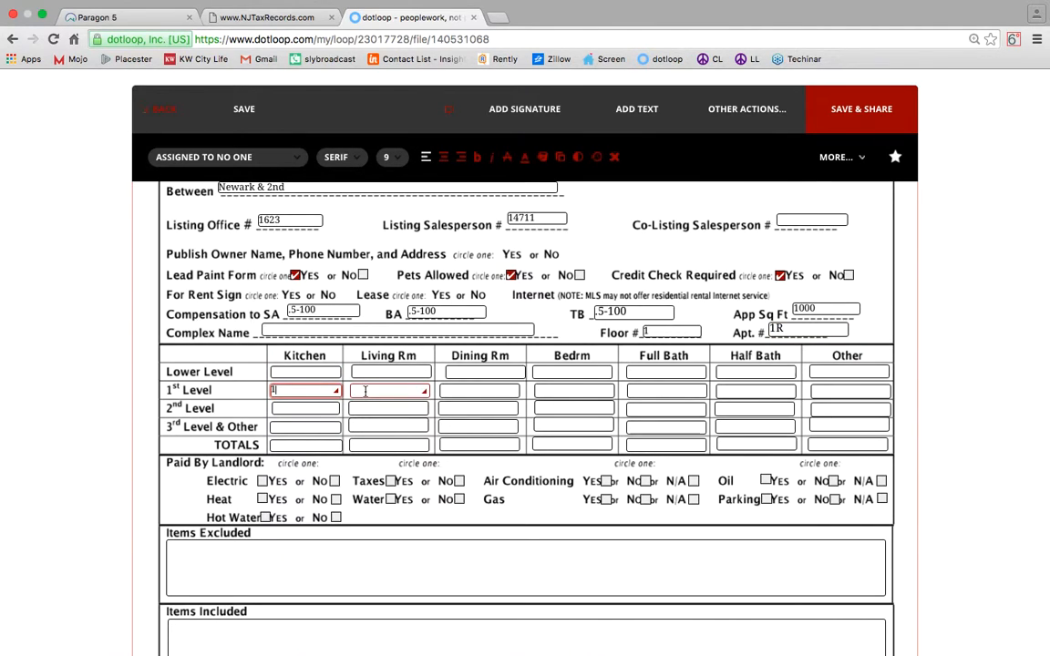
{"action": "left_click", "coordinate": [364, 390]}
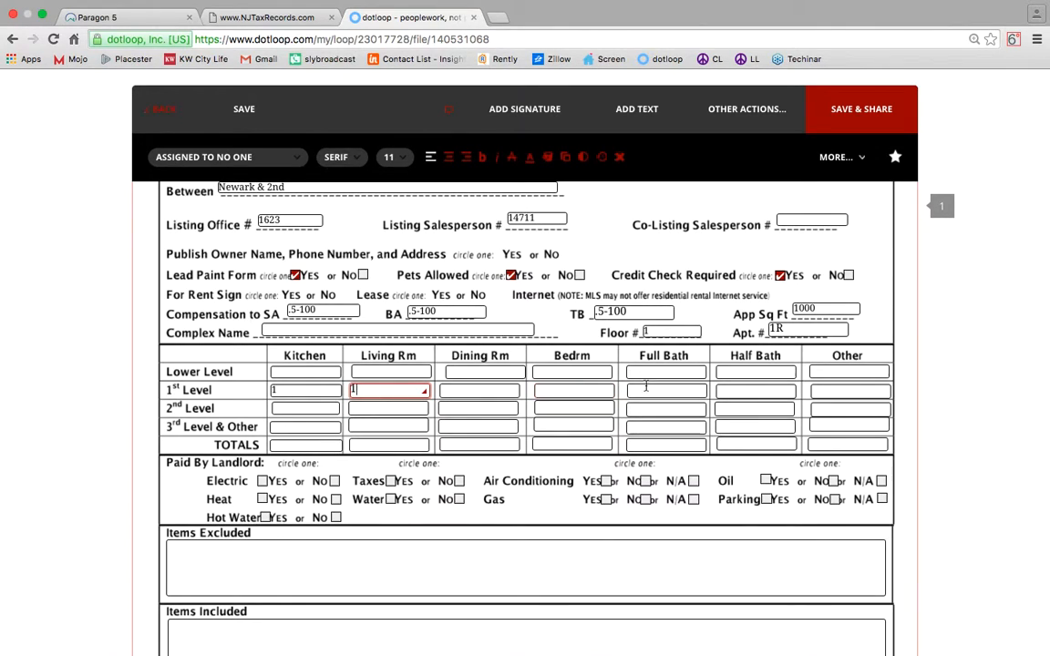
{"action": "left_click", "coordinate": [742, 389]}
{"action": "type", "text": "1"}
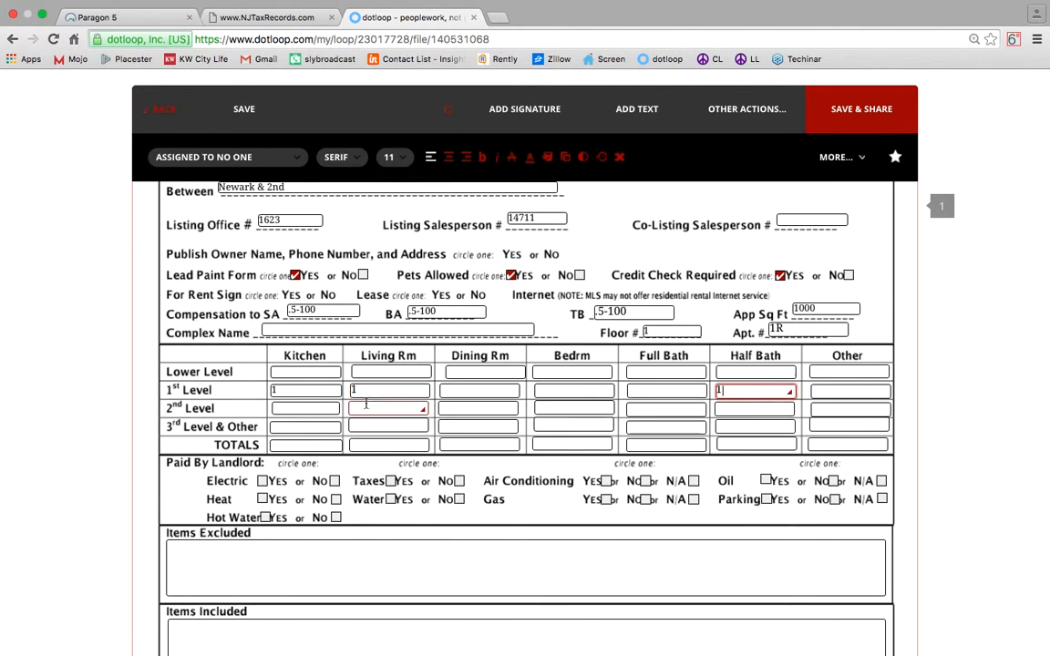
{"action": "left_click", "coordinate": [569, 407]}
{"action": "type", "text": "2"}
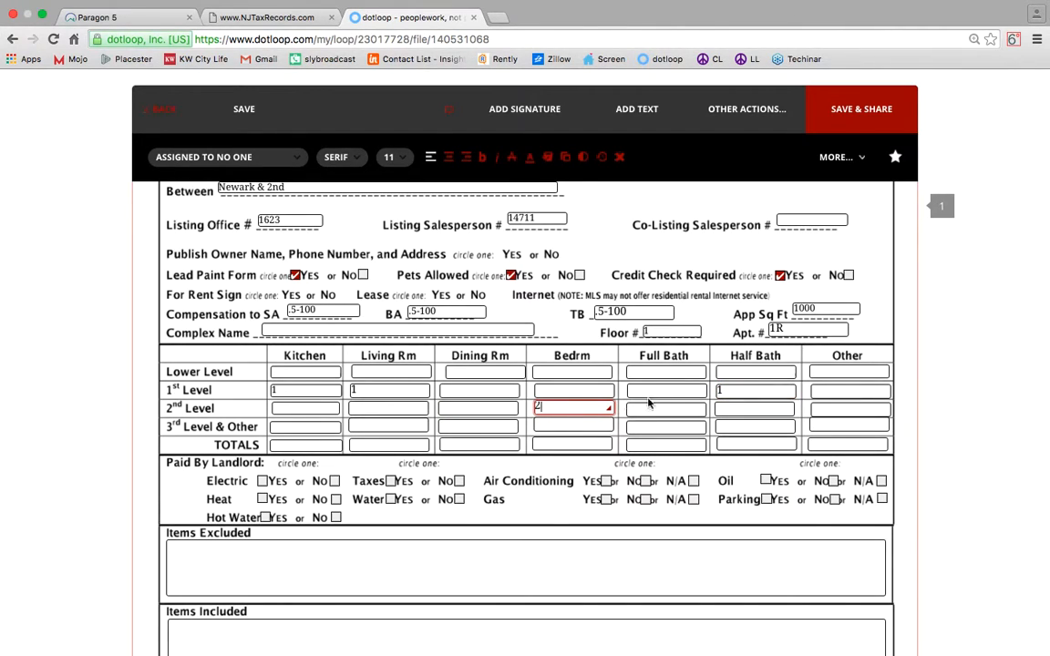
Fill in totals of 1 kitchen, 1 living room and 2 bedrooms.
{"action": "left_click", "coordinate": [300, 445]}
{"action": "type", "text": "1"}
{"action": "left_click", "coordinate": [388, 445]}
{"action": "type", "text": "1"}
{"action": "left_click", "coordinate": [569, 443]}
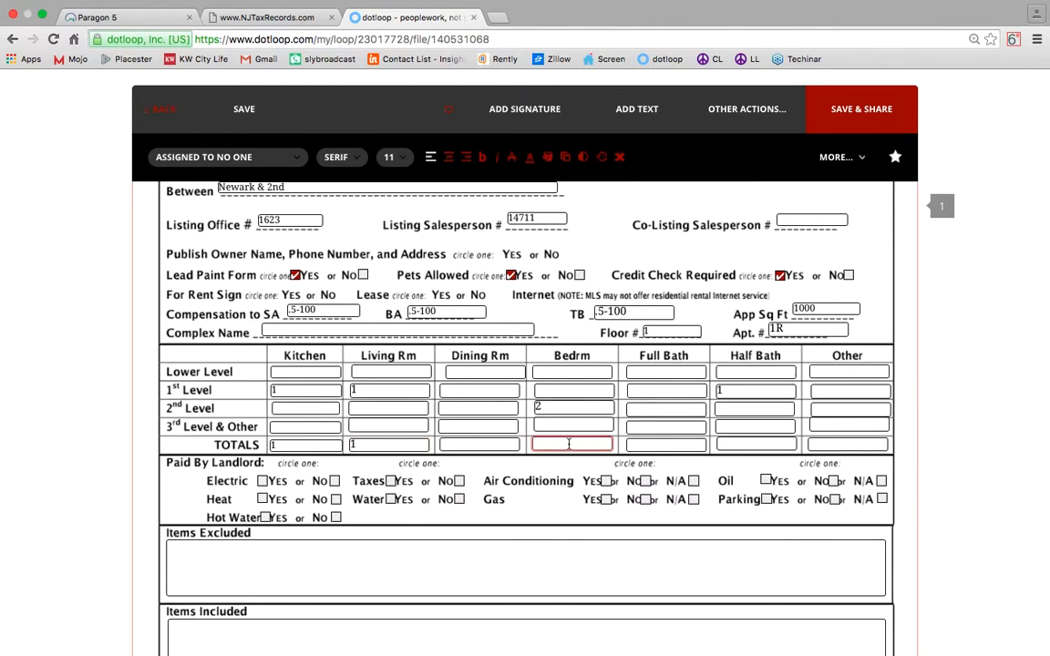
{"action": "type", "text": "2"}
Enter 1 full bath on the 2nd level, full and half bath totals of 1, and 1 living room.
{"action": "left_click", "coordinate": [665, 408]}
{"action": "type", "text": "1"}
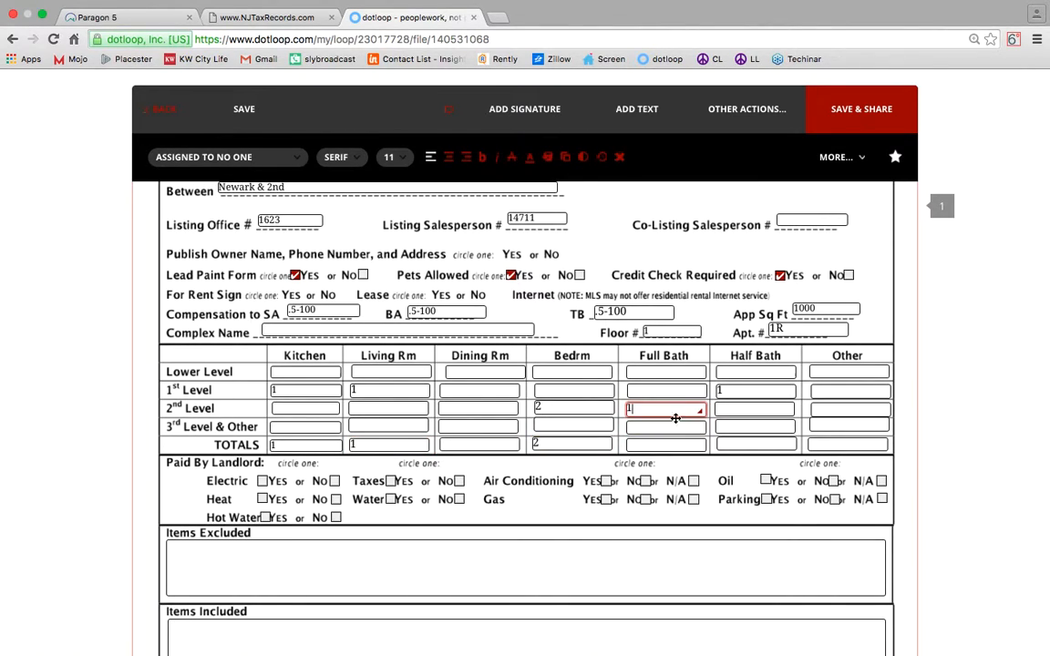
{"action": "left_click", "coordinate": [675, 447]}
{"action": "type", "text": "1"}
{"action": "left_click", "coordinate": [754, 444]}
{"action": "type", "text": "1"}
{"action": "left_click", "coordinate": [388, 408]}
{"action": "type", "text": "1"}
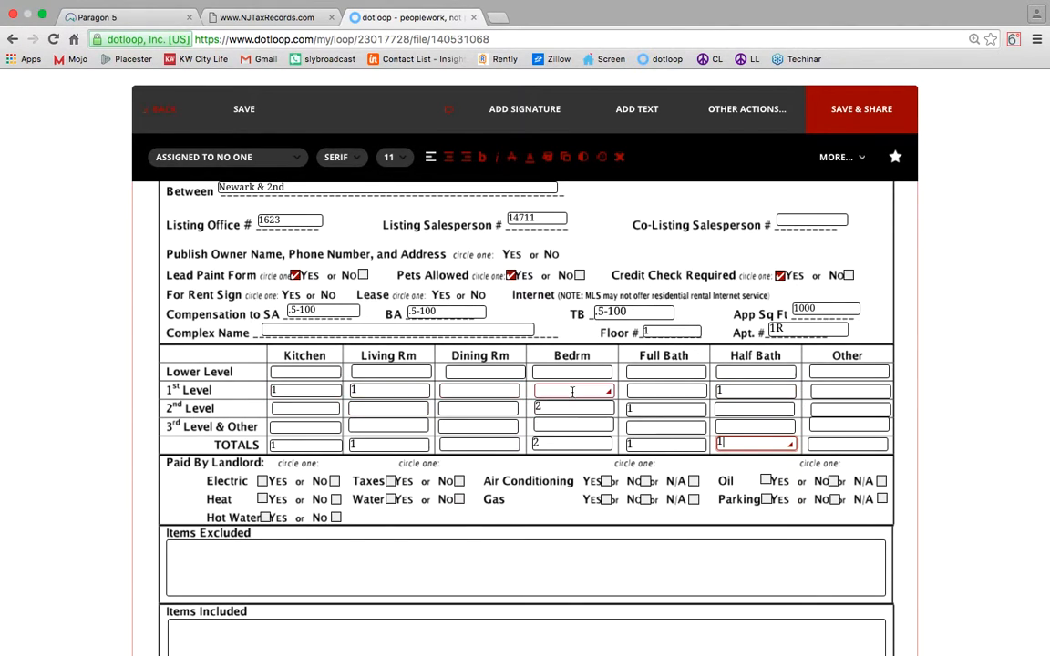
{"action": "scroll", "coordinate": [775, 384], "scroll_direction": "down", "scroll_amount": 3}
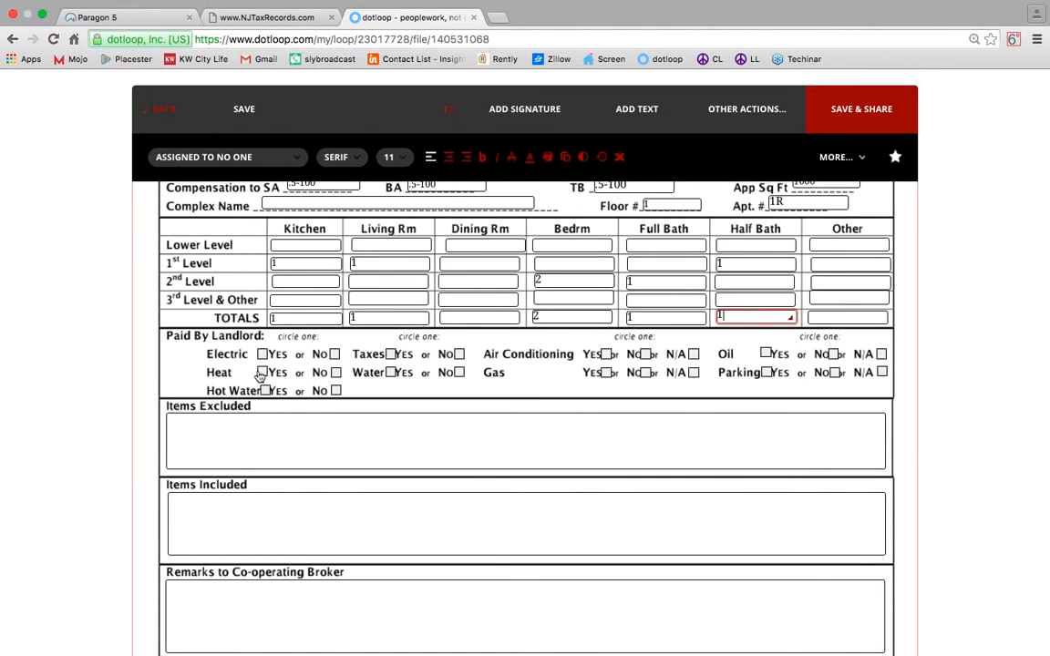
Under Paid By Landlord, tick Yes for Taxes and Water and No for the other seven utilities.
{"action": "left_click", "coordinate": [334, 353]}
{"action": "left_click", "coordinate": [336, 372]}
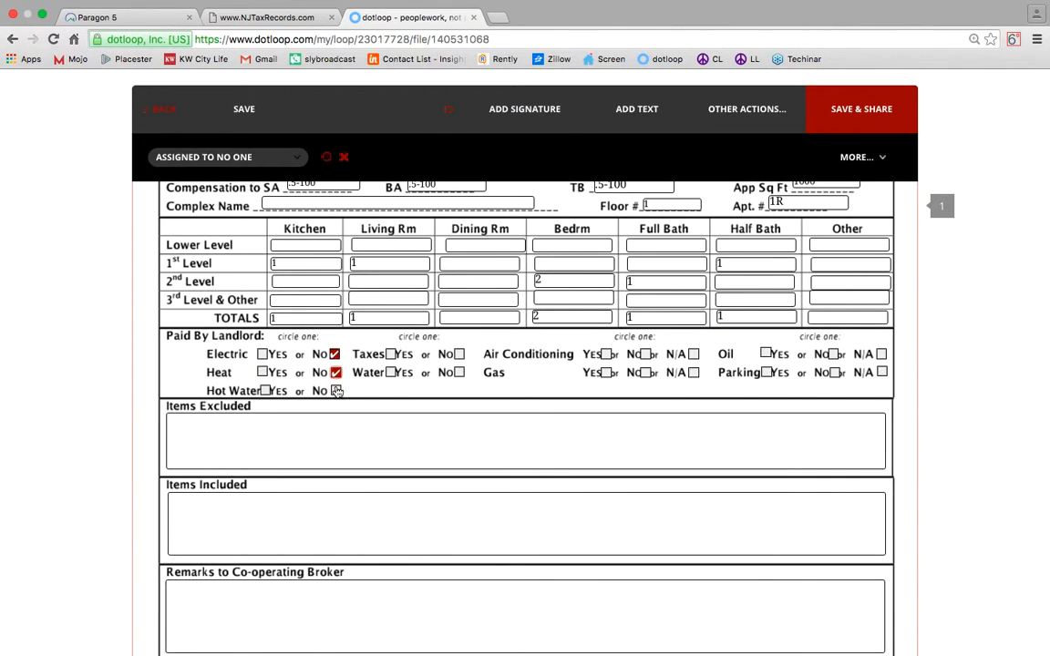
{"action": "left_click", "coordinate": [335, 391]}
{"action": "left_click", "coordinate": [391, 354]}
{"action": "left_click", "coordinate": [390, 373]}
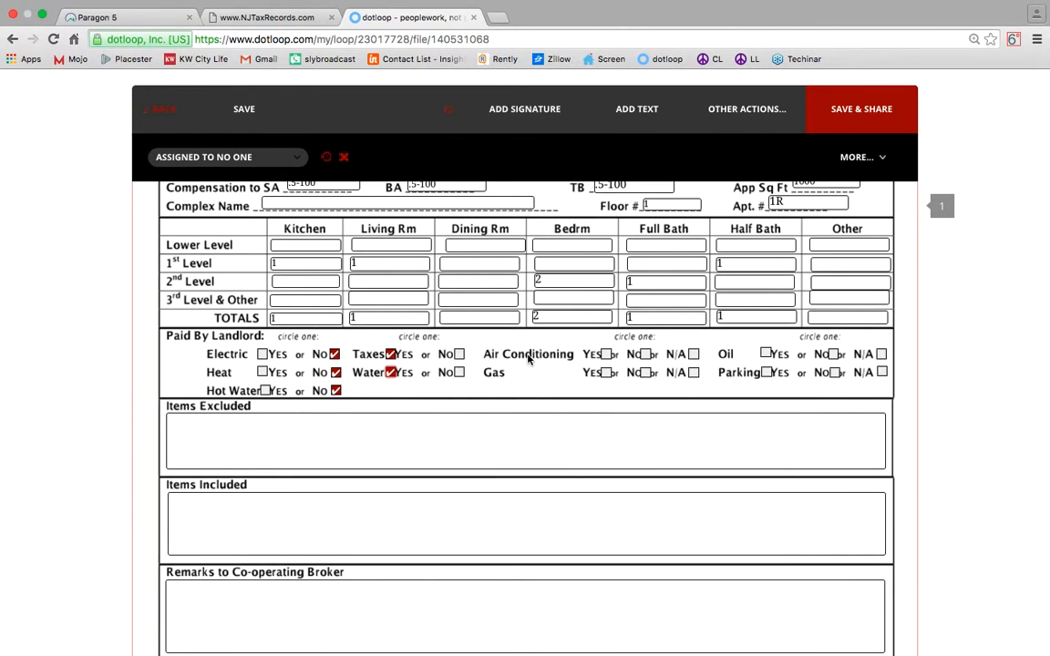
{"action": "left_click", "coordinate": [645, 355]}
{"action": "left_click", "coordinate": [645, 372]}
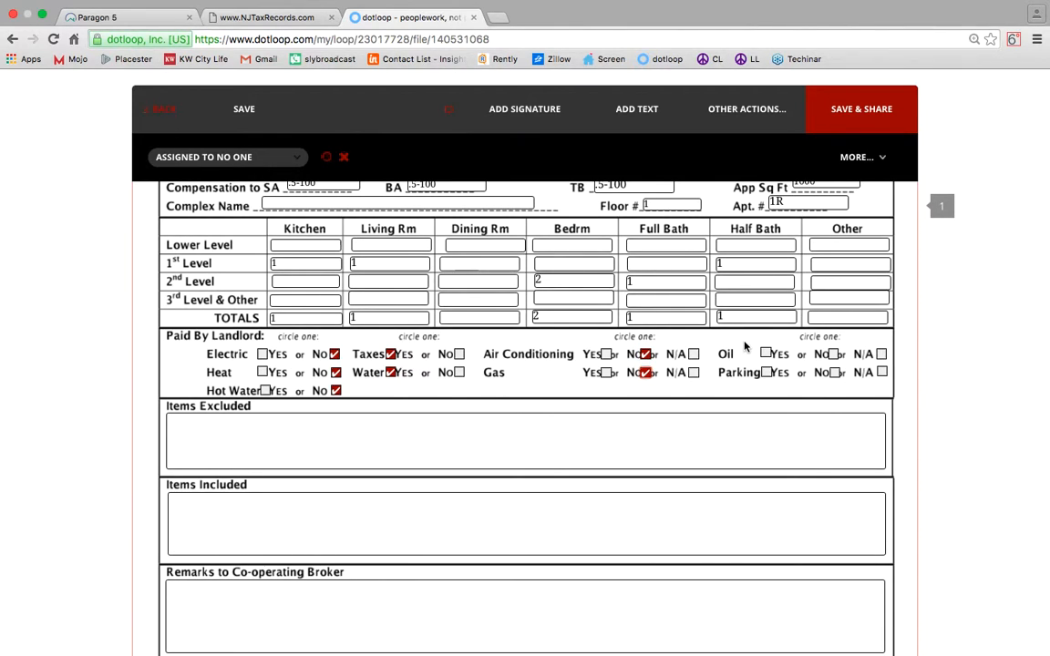
{"action": "left_click", "coordinate": [832, 355]}
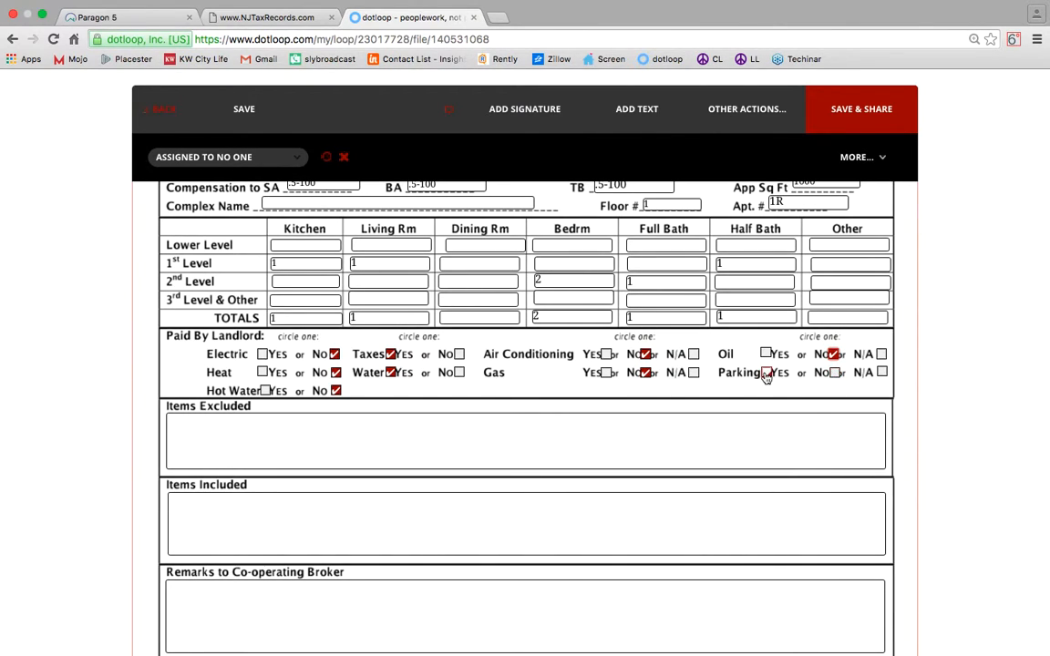
{"action": "left_click", "coordinate": [834, 373]}
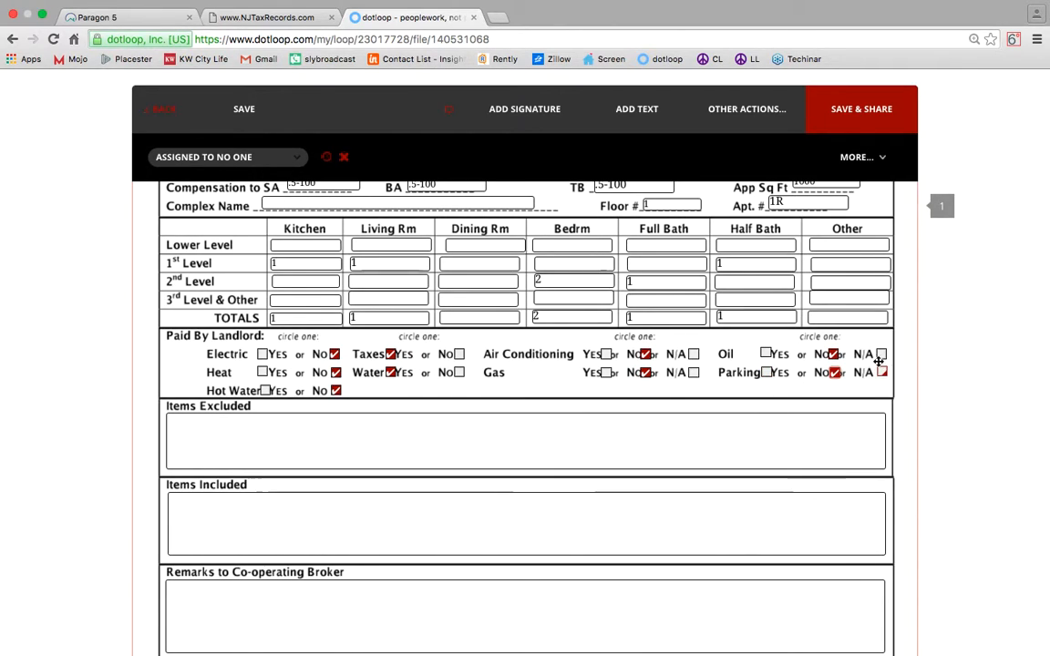
Enter 'All Personal Property' as items excluded and 'All major applience' as items included.
{"action": "left_click", "coordinate": [561, 424]}
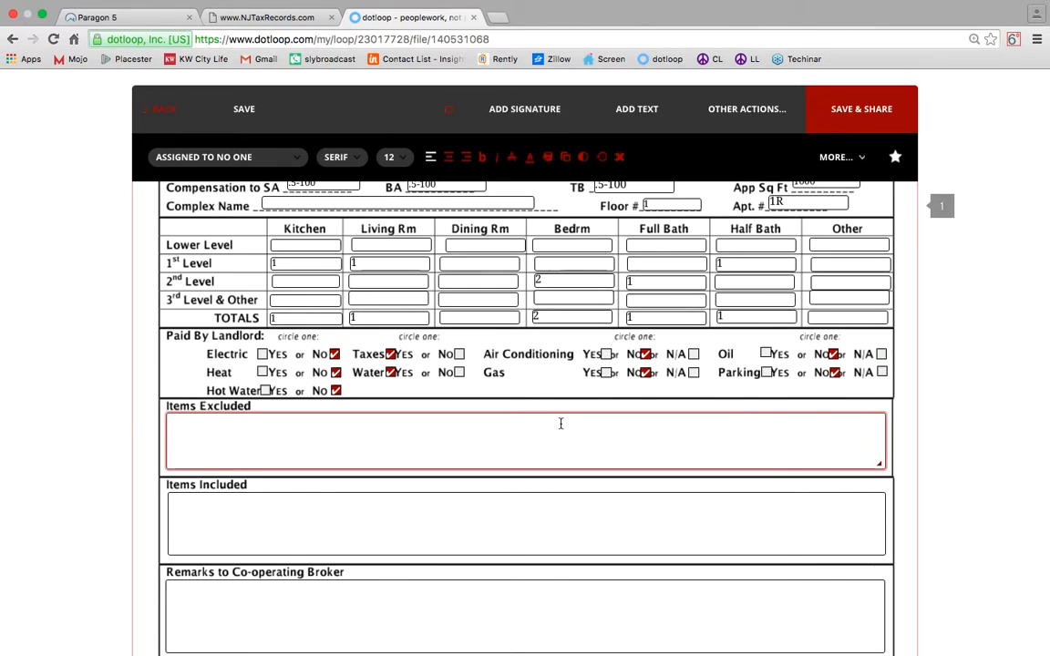
{"action": "type", "text": "All"}
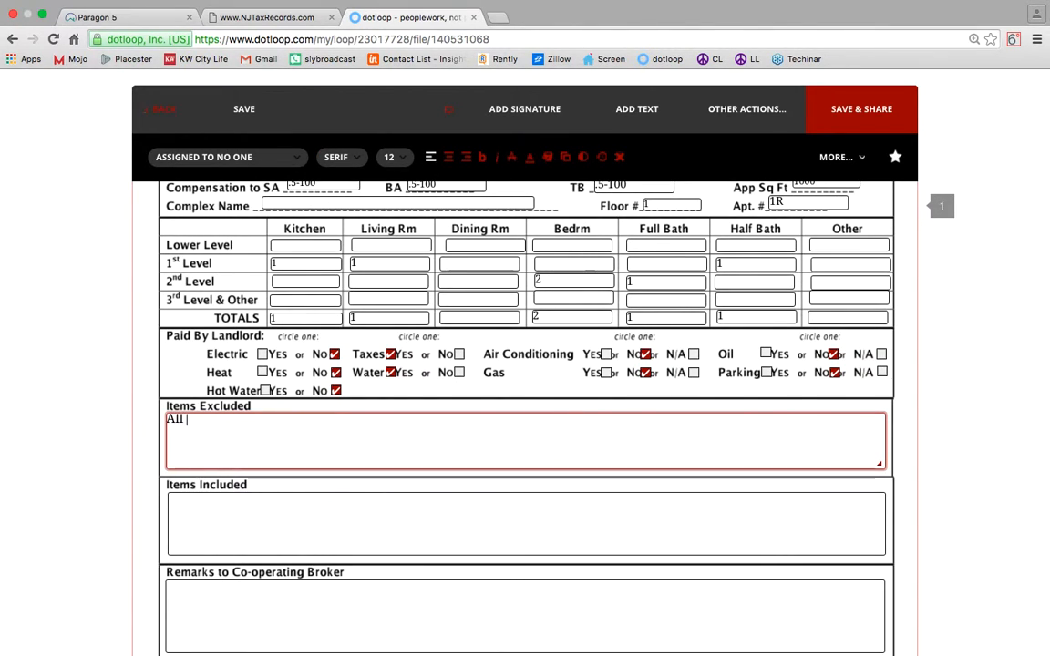
{"action": "type", "text": " Personal Property"}
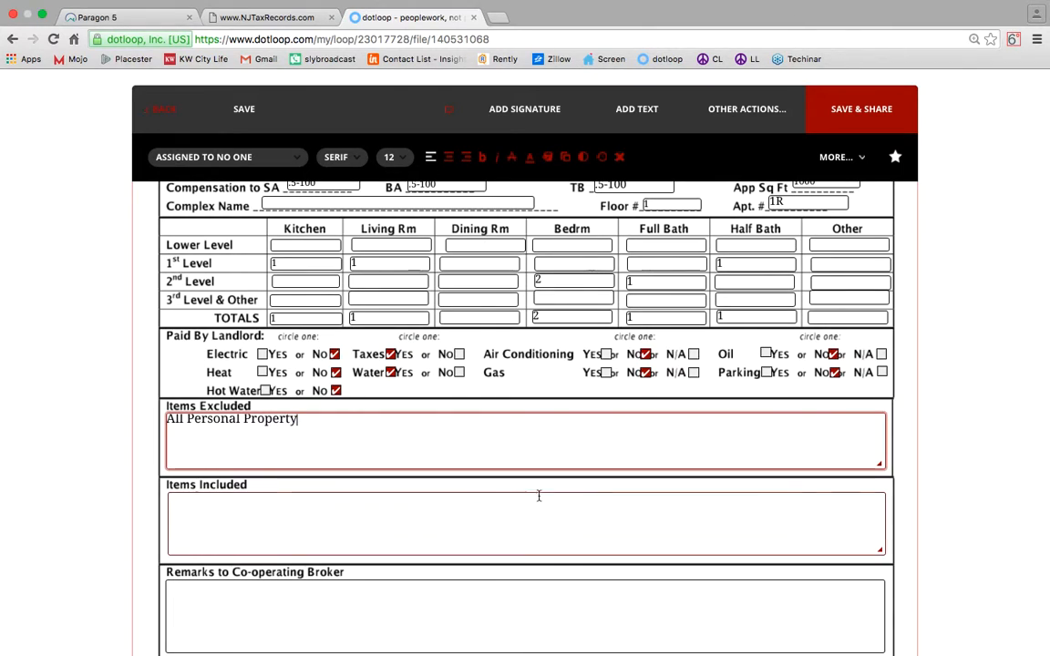
{"action": "left_click", "coordinate": [445, 505]}
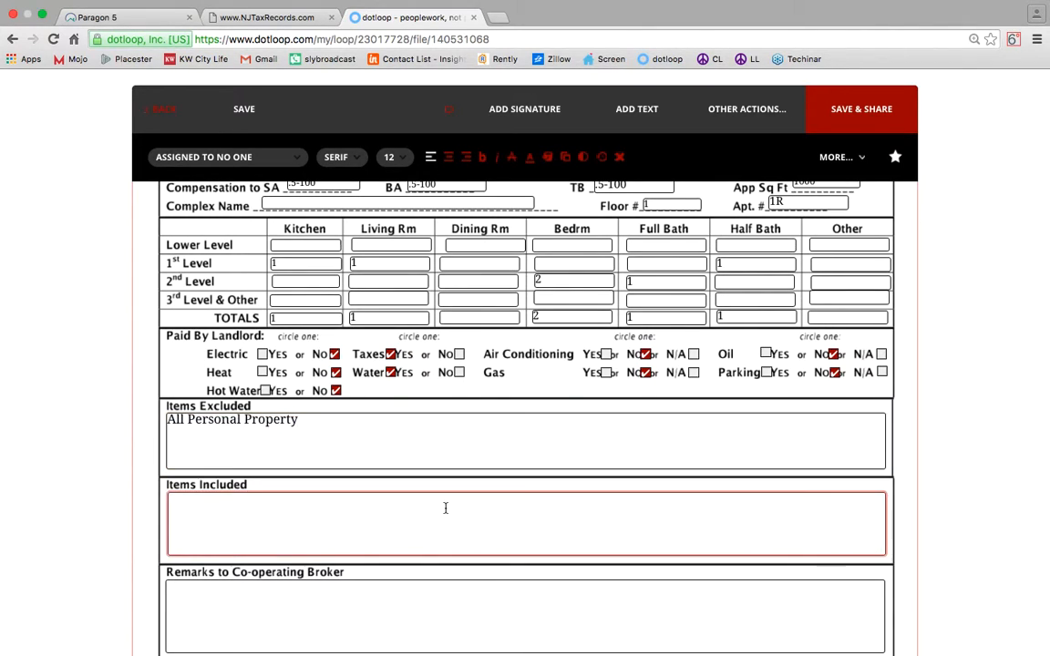
{"action": "type", "text": "All majo"}
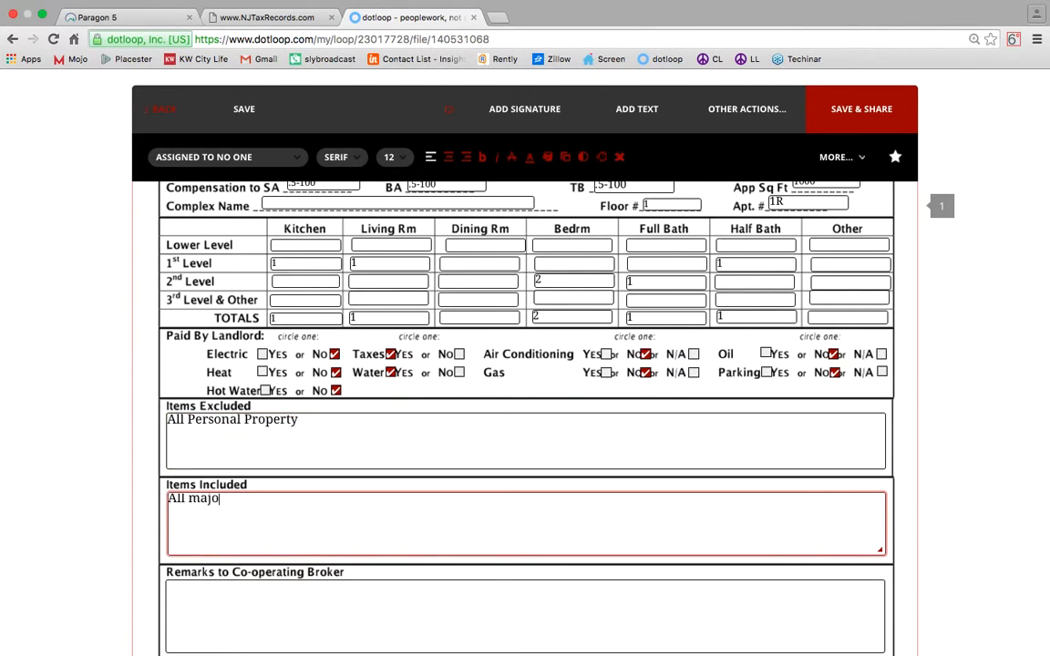
{"action": "type", "text": "r appliences"}
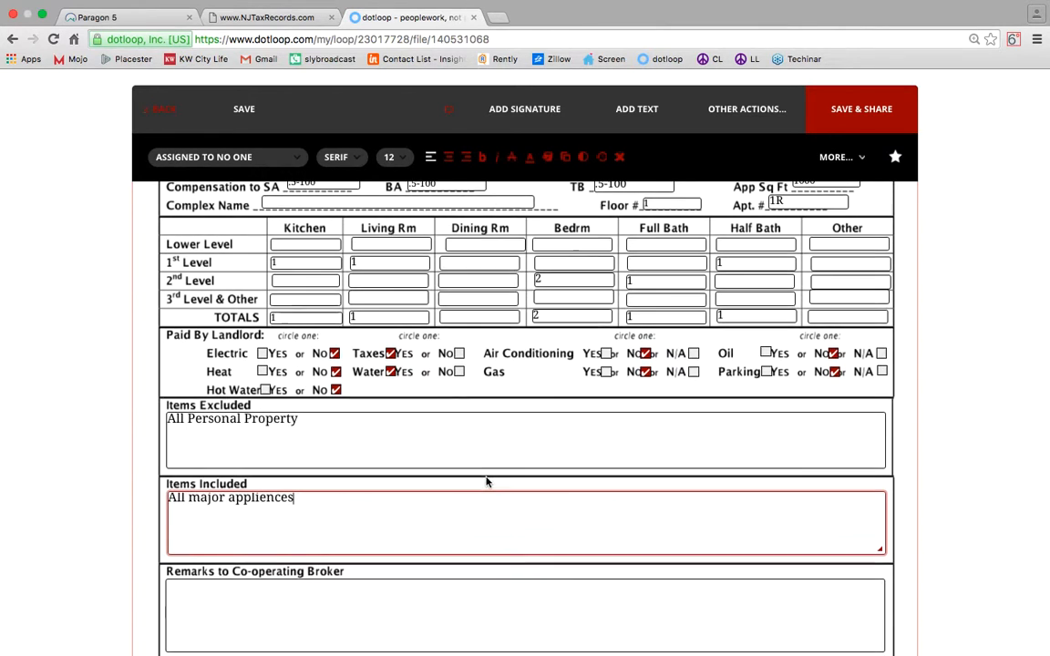
Add the broker remark 'Vacant easy to show,' plus a phone number to schedule an appointment.
{"action": "scroll", "coordinate": [368, 528], "scroll_direction": "down", "scroll_amount": 2}
{"action": "left_click", "coordinate": [354, 529]}
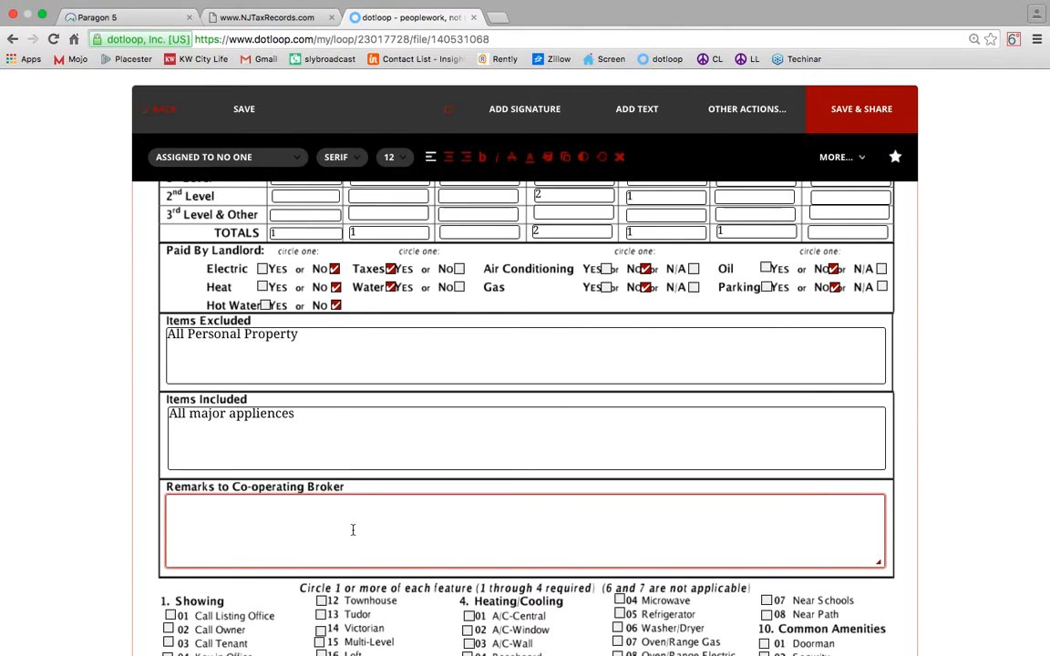
{"action": "type", "text": "Vacant easy to sg"}
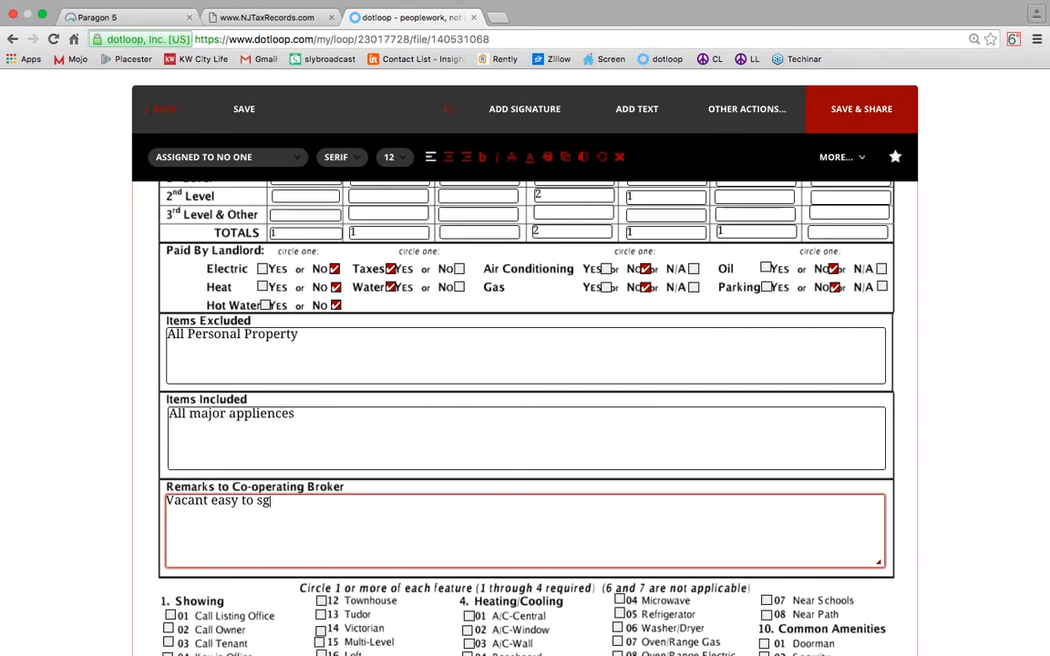
{"action": "key", "text": "BackSpace"}
{"action": "type", "text": "how ,"}
{"action": "type", "text": "Call 1800 showing to schedule"}
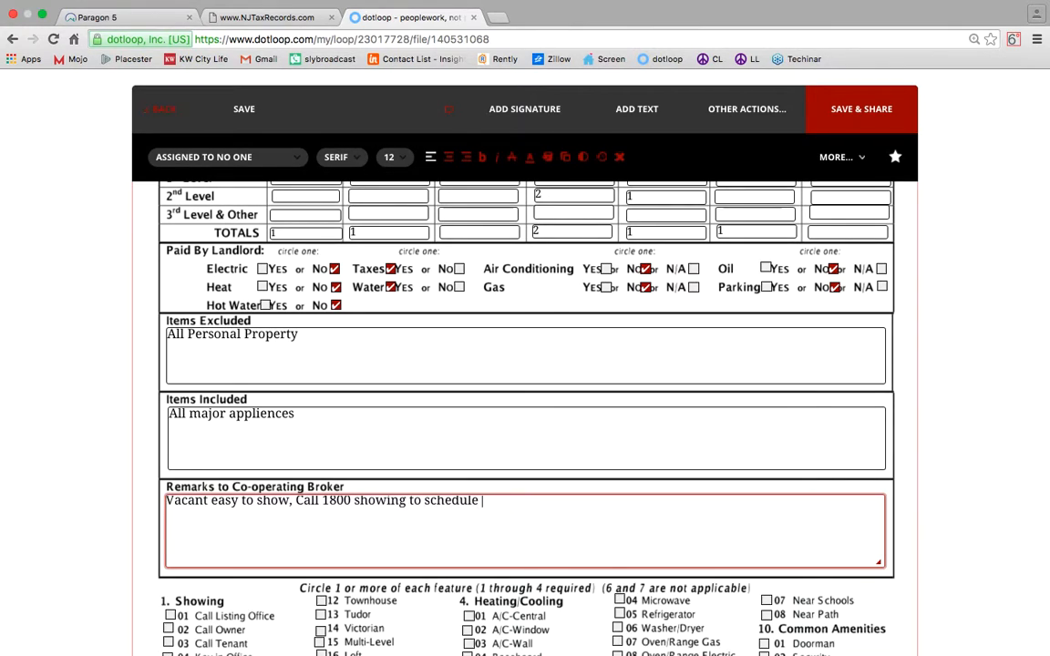
{"action": "type", "text": " an appointment"}
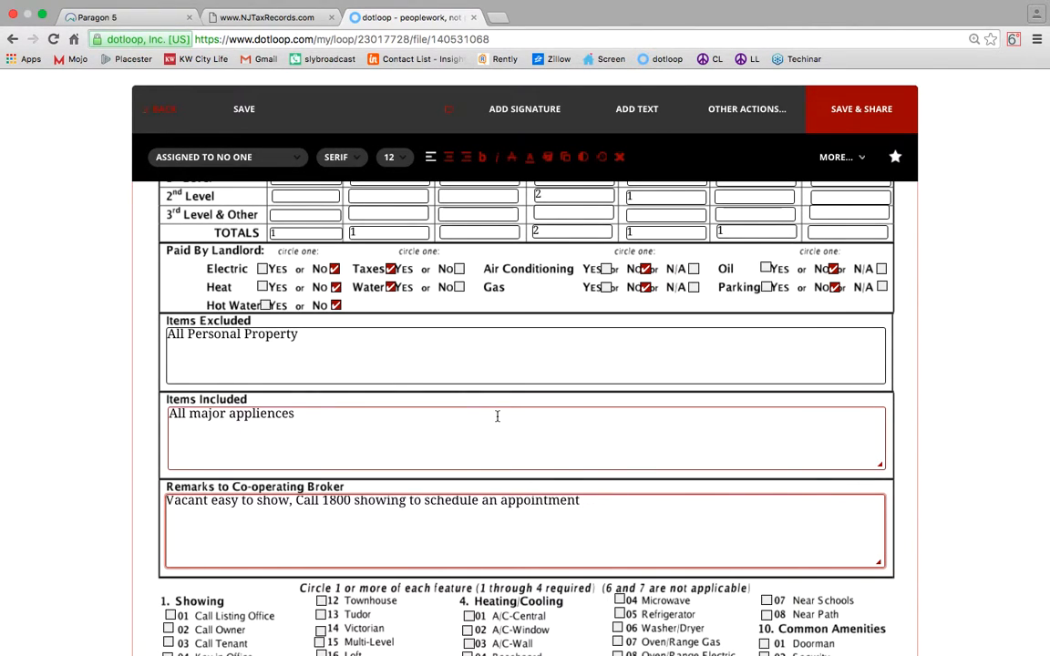
{"action": "scroll", "coordinate": [497, 415], "scroll_direction": "down", "scroll_amount": 3}
{"action": "scroll", "coordinate": [497, 419], "scroll_direction": "down", "scroll_amount": 2}
Choose key in office and Other-See Remarks for showings, Brownstone style, no parking, central A/C.
{"action": "scroll", "coordinate": [497, 420], "scroll_direction": "up", "scroll_amount": 1}
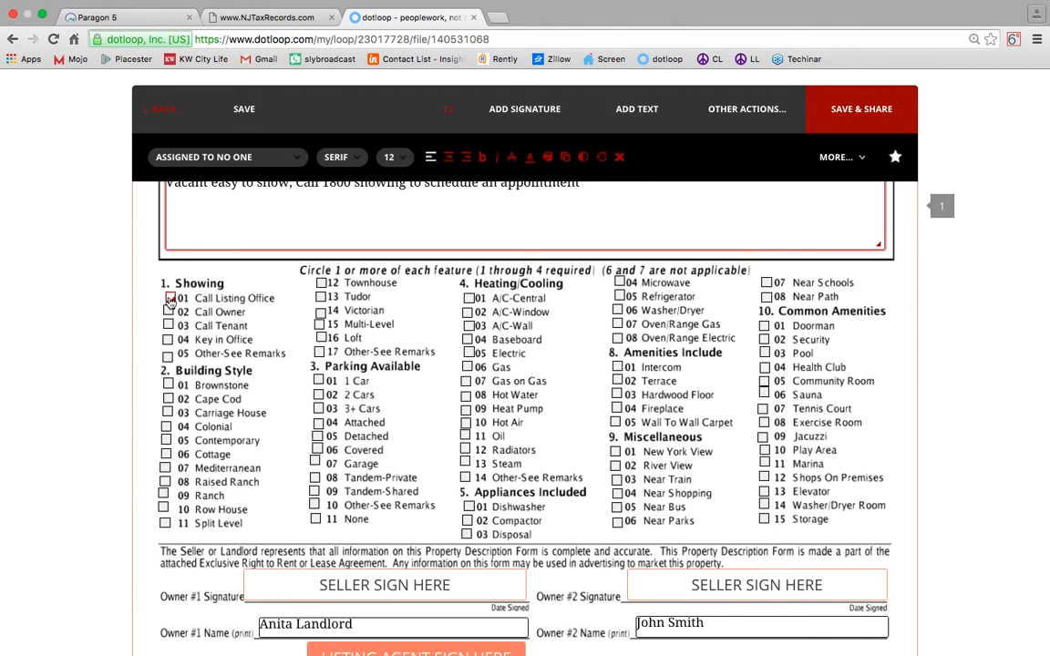
{"action": "left_click", "coordinate": [168, 339]}
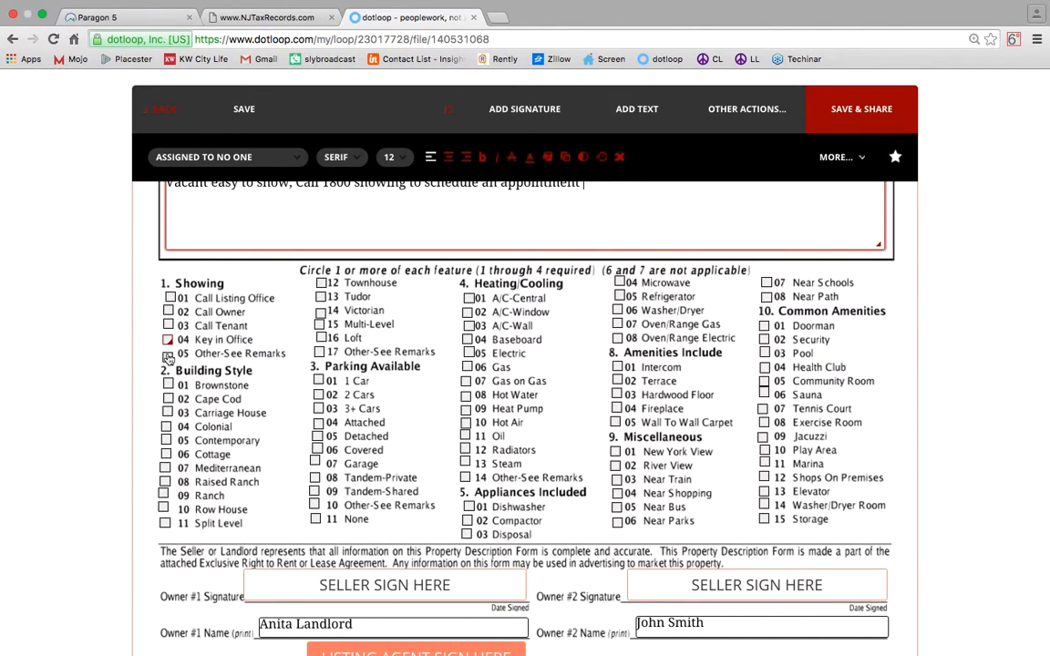
{"action": "left_click", "coordinate": [168, 356]}
{"action": "left_click", "coordinate": [168, 386]}
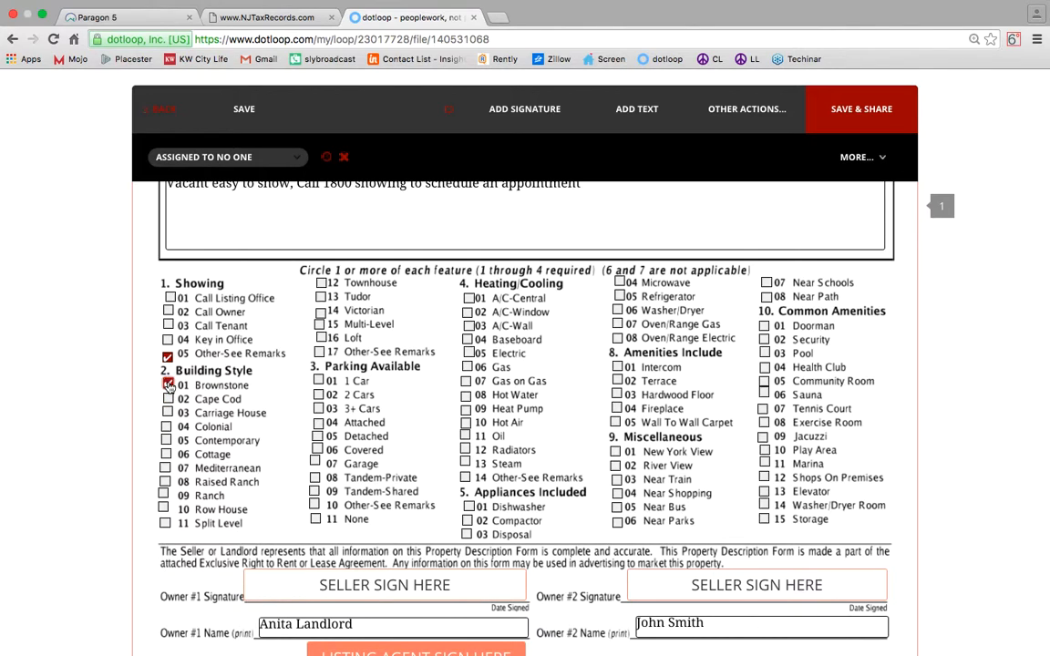
{"action": "left_click", "coordinate": [316, 519]}
{"action": "left_click", "coordinate": [468, 298]}
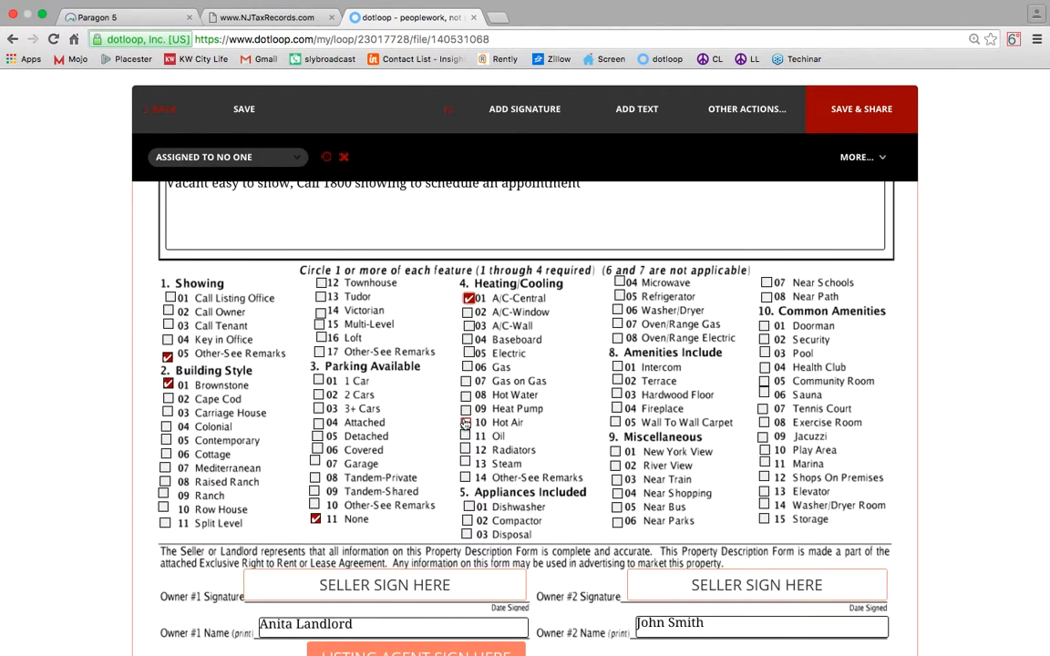
Tick Hot Air, Dishwasher, Microwave, Refrigerator, Washer/Dryer, Oven/Range Gas, Hardwood Floor and Intercom.
{"action": "left_click", "coordinate": [465, 424]}
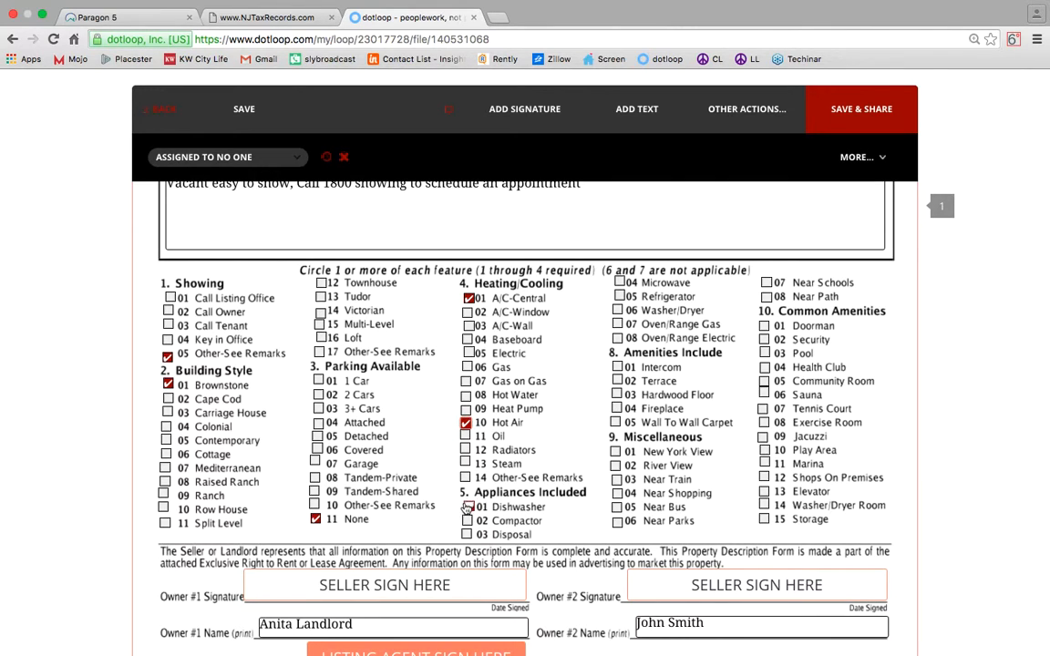
{"action": "left_click", "coordinate": [468, 506]}
{"action": "left_click", "coordinate": [619, 282]}
{"action": "left_click", "coordinate": [619, 296]}
{"action": "left_click", "coordinate": [620, 282]}
{"action": "left_click", "coordinate": [617, 311]}
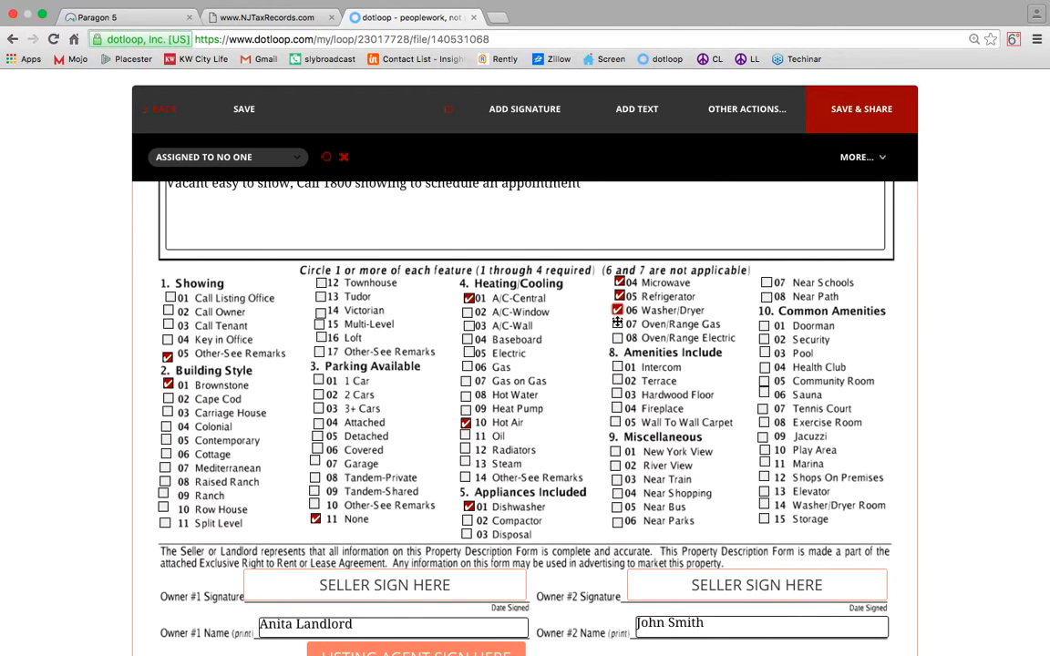
{"action": "left_click", "coordinate": [617, 324]}
{"action": "left_click", "coordinate": [616, 395]}
{"action": "left_click", "coordinate": [618, 367]}
Tick New York View, Near Shopping, Elevator and Washer/Dryer Room.
{"action": "scroll", "coordinate": [687, 383], "scroll_direction": "down", "scroll_amount": 1}
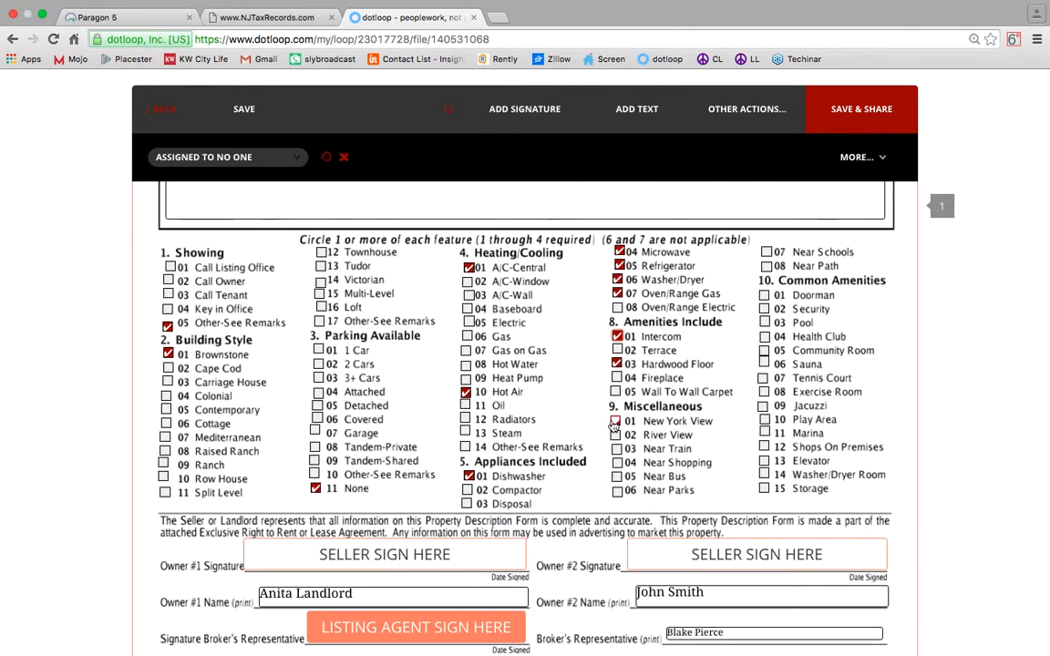
{"action": "left_click", "coordinate": [616, 421]}
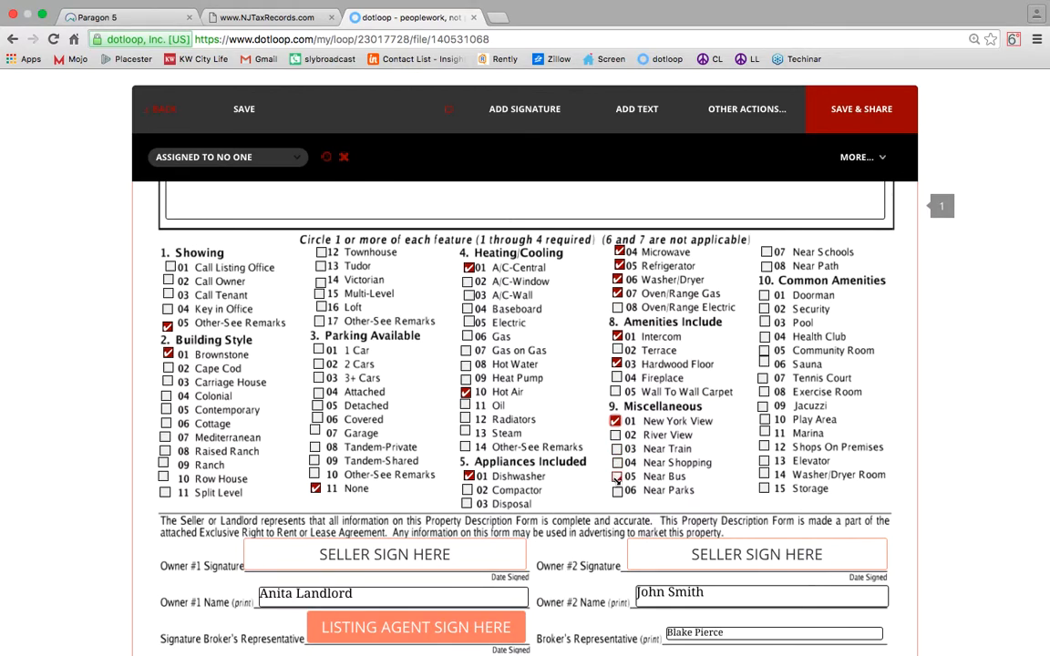
{"action": "left_click", "coordinate": [617, 463]}
{"action": "scroll", "coordinate": [794, 256], "scroll_direction": "down", "scroll_amount": 1}
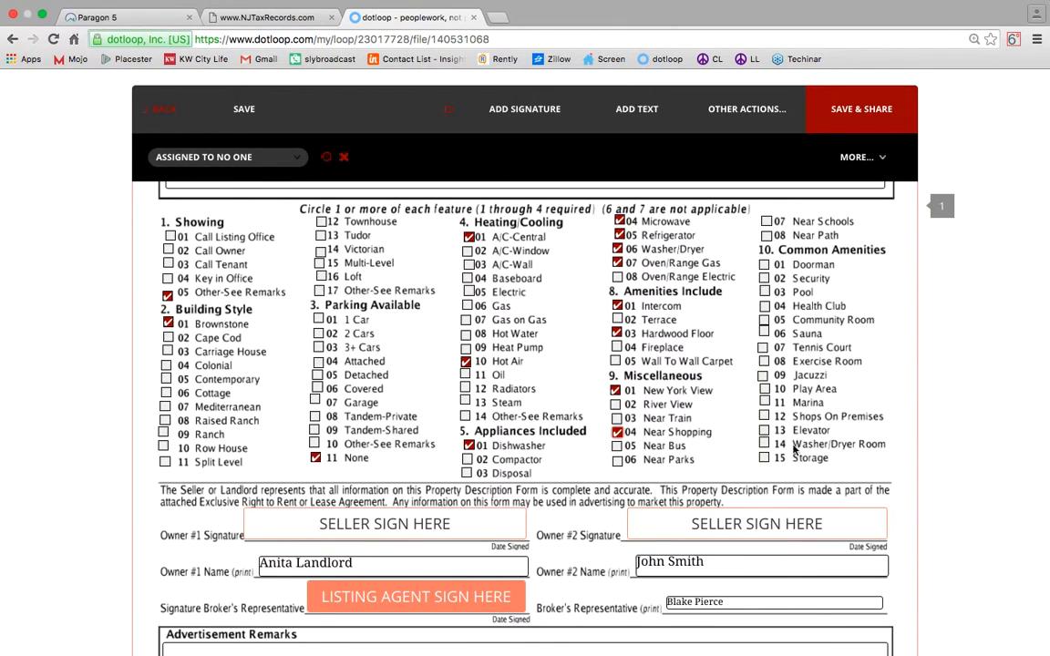
{"action": "left_click", "coordinate": [764, 430]}
{"action": "left_click", "coordinate": [763, 444]}
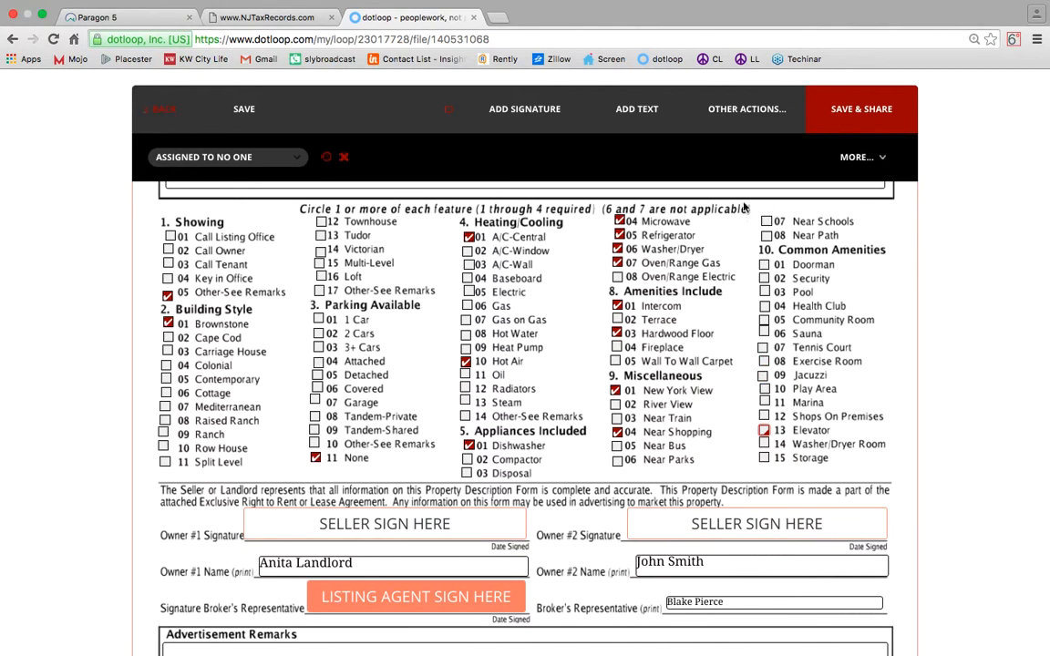
{"action": "scroll", "coordinate": [635, 342], "scroll_direction": "down", "scroll_amount": 3}
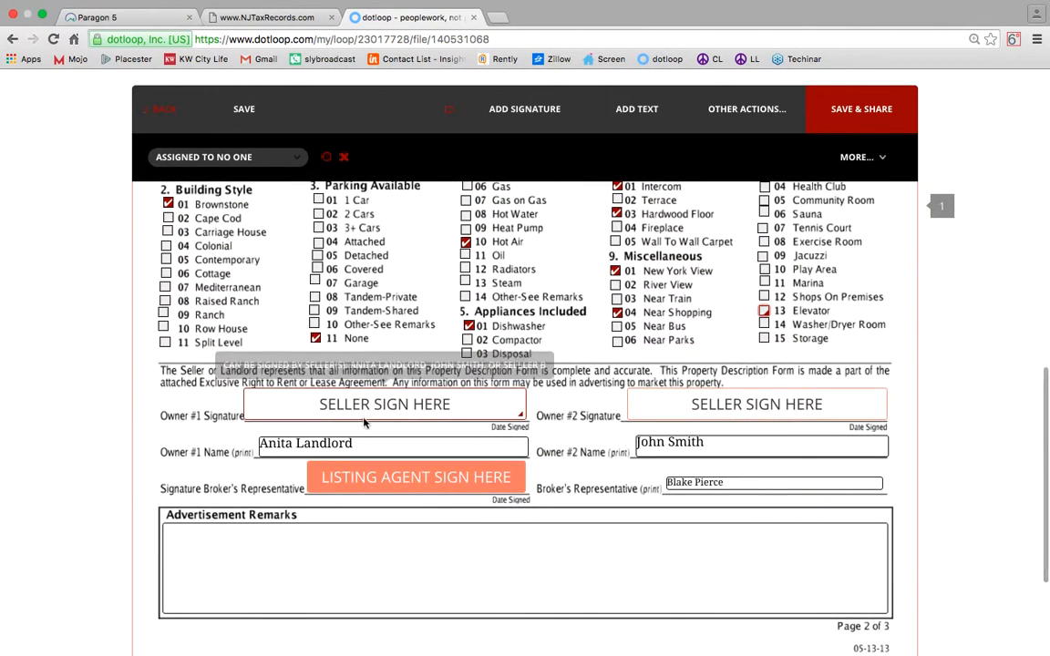
Assign the Owner #1 signature to the landlord and set Owner #2 to No One.
{"action": "left_click", "coordinate": [371, 405]}
{"action": "left_click", "coordinate": [218, 157]}
{"action": "left_click", "coordinate": [199, 183]}
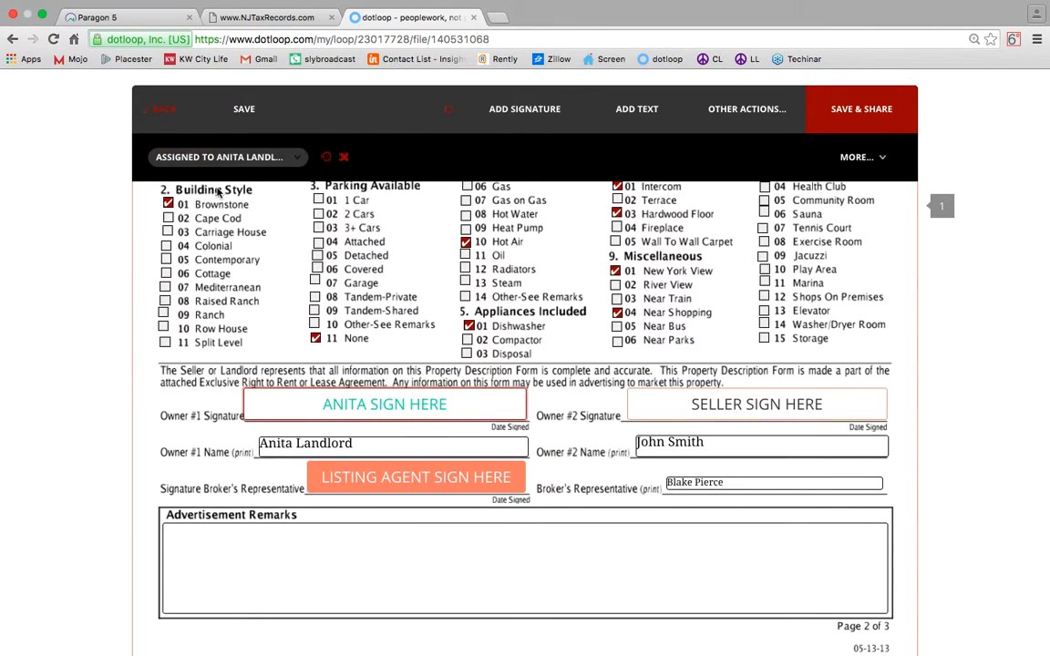
{"action": "left_click", "coordinate": [726, 409]}
{"action": "left_click", "coordinate": [218, 157]}
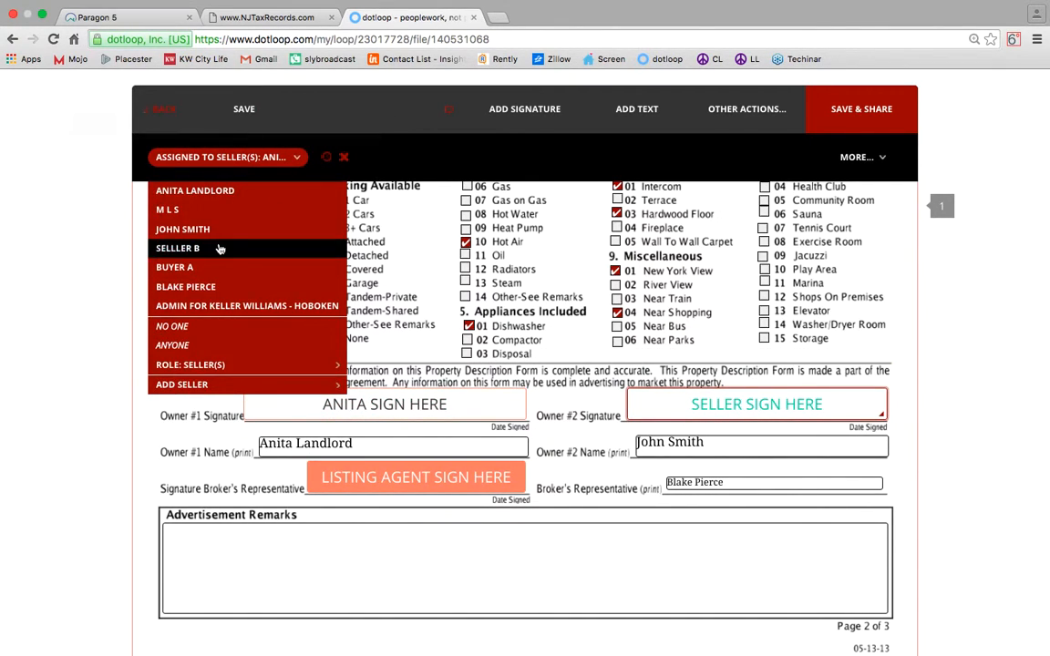
{"action": "left_click", "coordinate": [195, 325]}
Adopt and sign the listing agent signature, and enter the 'Sunny gorgeous 2 Bedroom duplex' advertisement remarks.
{"action": "scroll", "coordinate": [492, 438], "scroll_direction": "down", "scroll_amount": 1}
{"action": "left_click", "coordinate": [428, 427]}
{"action": "left_click", "coordinate": [398, 468]}
{"action": "left_click", "coordinate": [624, 497]}
{"action": "left_click", "coordinate": [620, 503]}
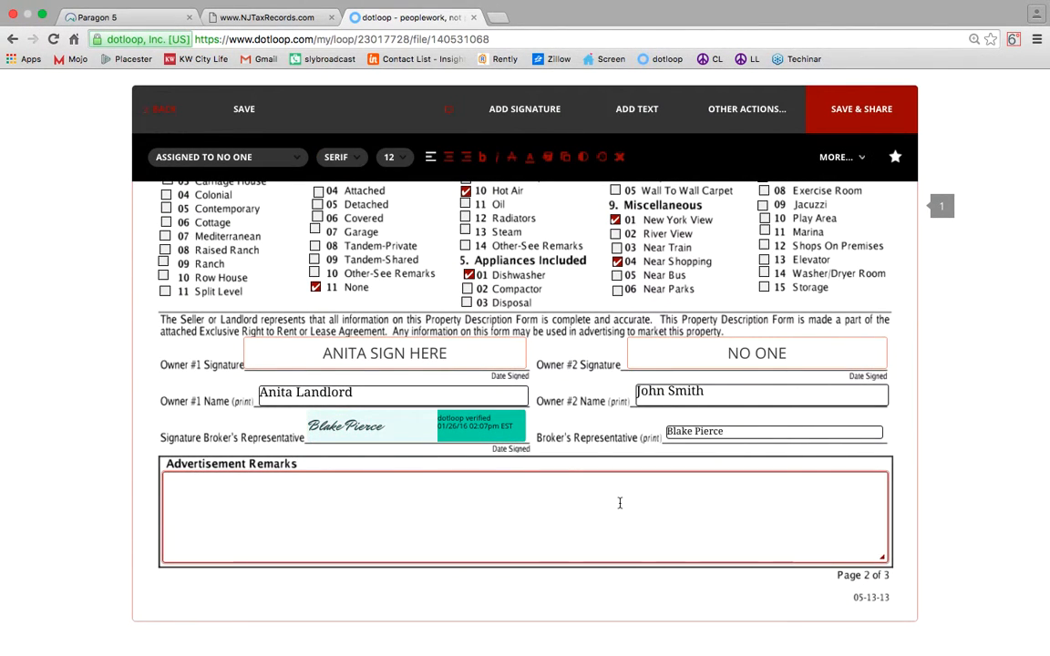
{"action": "type", "text": "Sunny gorgeous 2 Bedroom "}
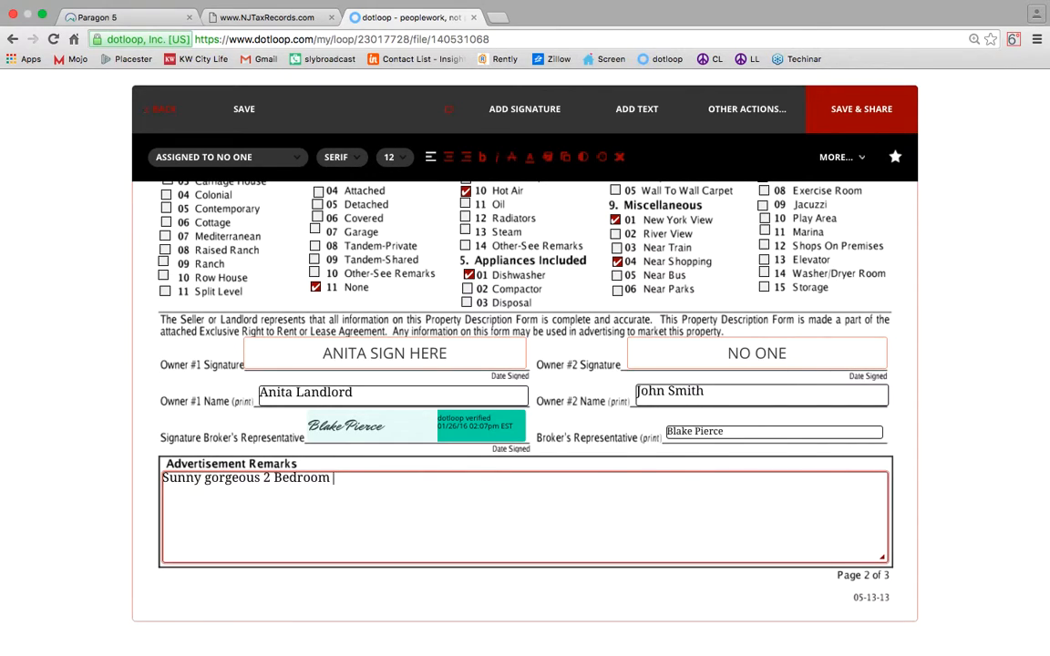
{"action": "type", "text": "duplex blaaaaah b"}
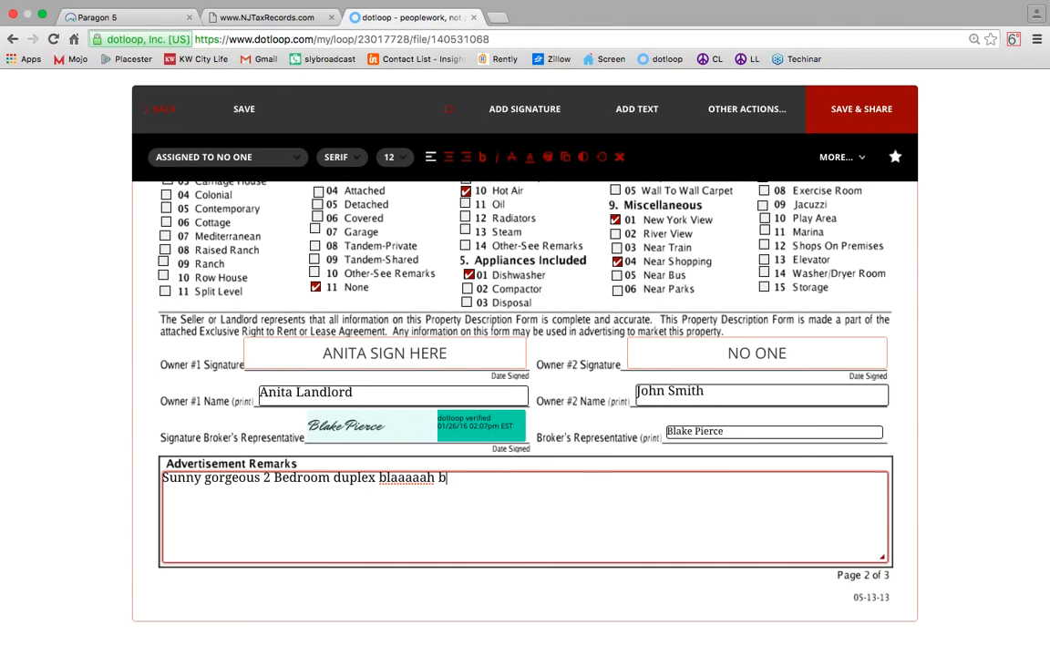
{"action": "type", "text": "lahhhhh blahhhhhhhhh"}
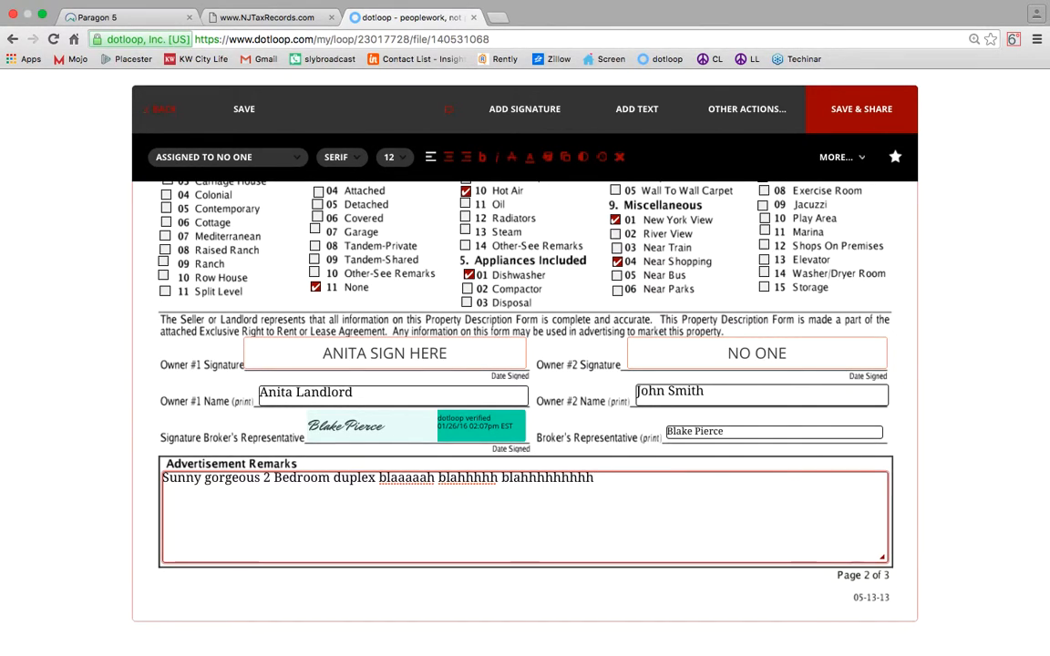
Save the property description form and return to the Sample Loops document list.
{"action": "left_click", "coordinate": [239, 110]}
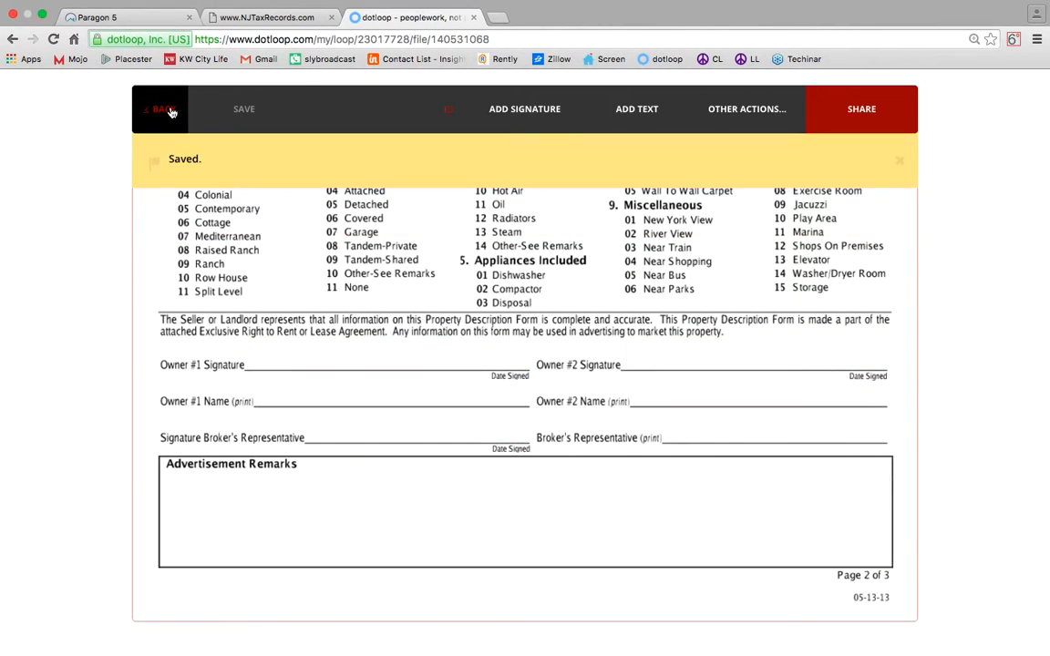
{"action": "left_click", "coordinate": [170, 112]}
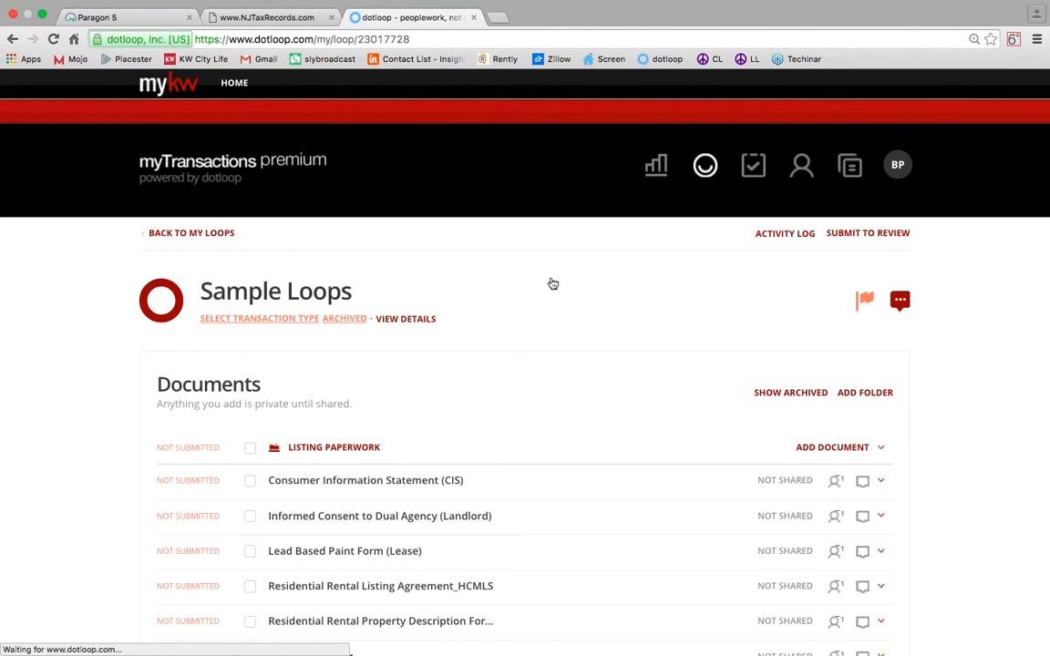
{"action": "scroll", "coordinate": [550, 282], "scroll_direction": "down", "scroll_amount": 5}
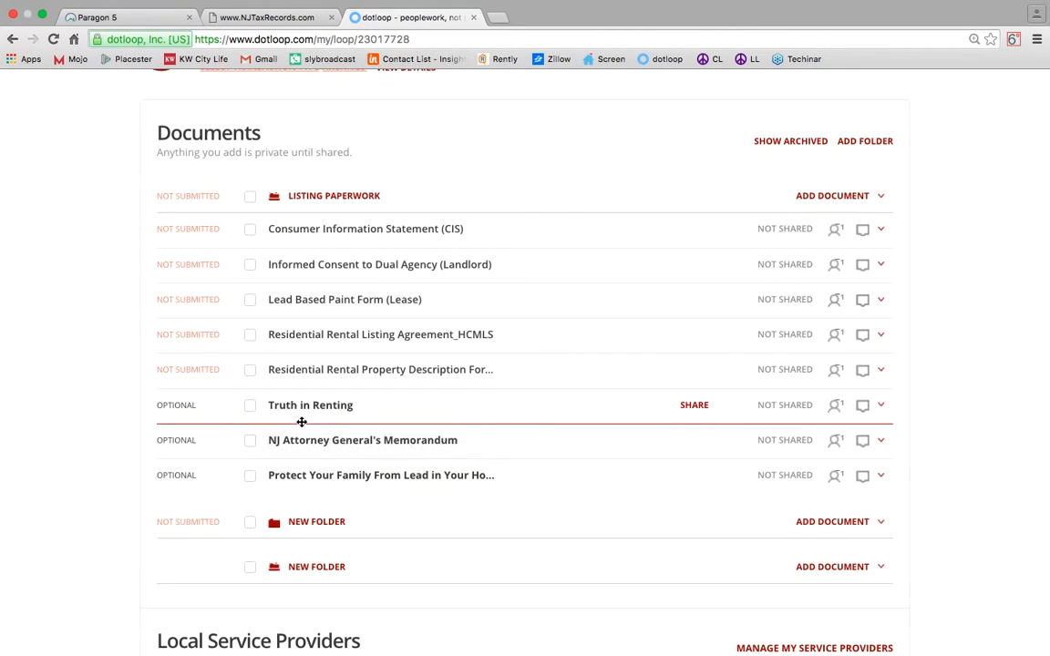
{"action": "scroll", "coordinate": [300, 382], "scroll_direction": "up", "scroll_amount": 4}
Select all the Listing Paperwork documents for sharing.
{"action": "left_click", "coordinate": [249, 381]}
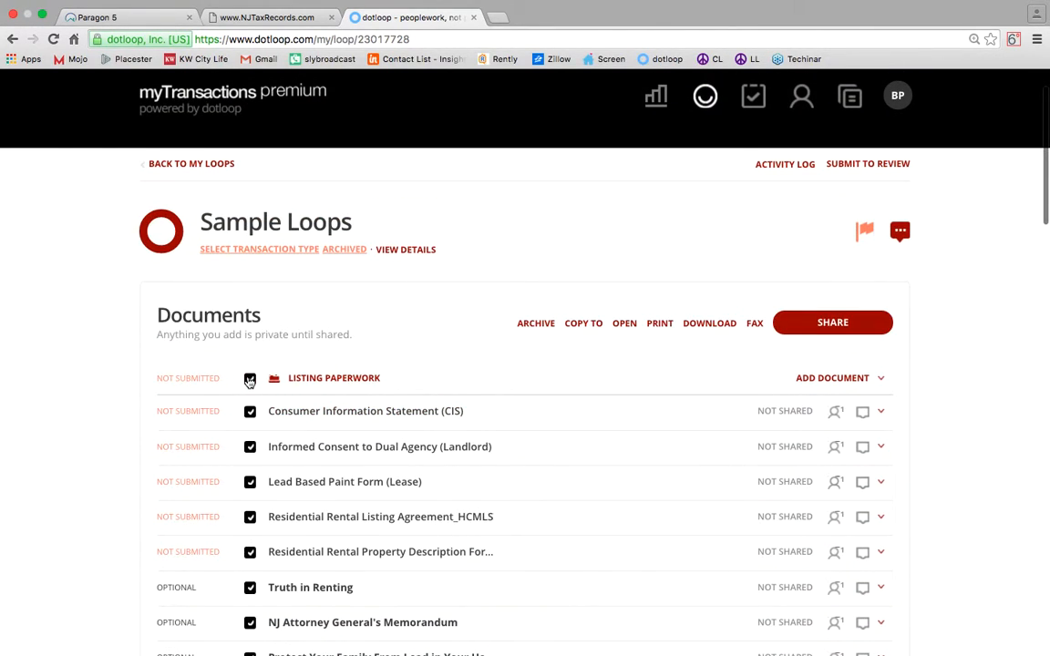
{"action": "scroll", "coordinate": [248, 376], "scroll_direction": "down", "scroll_amount": 3}
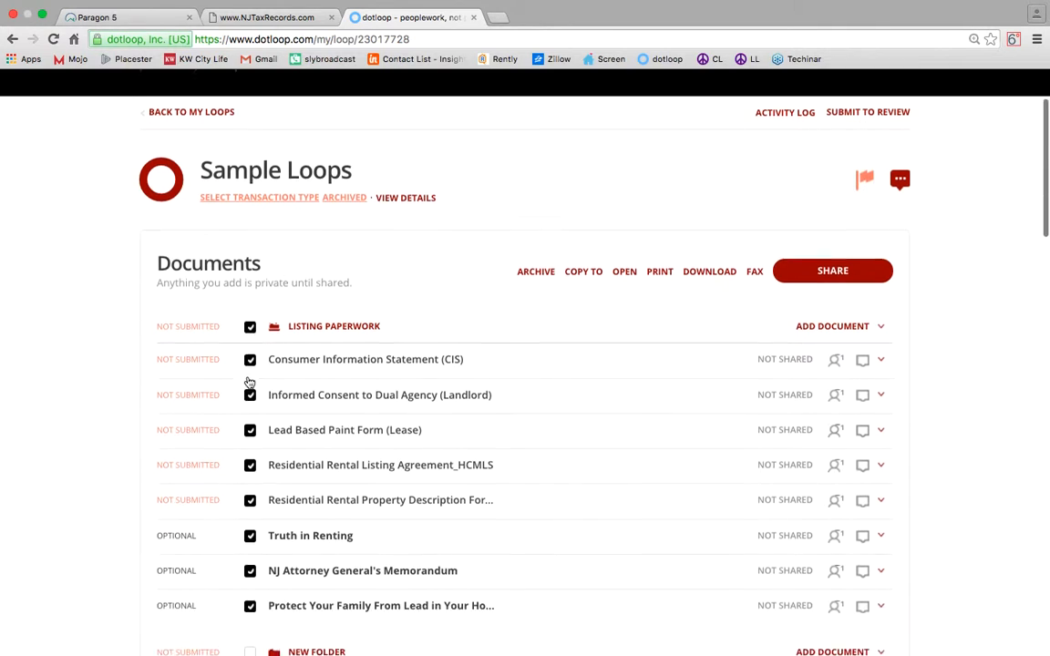
{"action": "scroll", "coordinate": [260, 357], "scroll_direction": "up", "scroll_amount": 2}
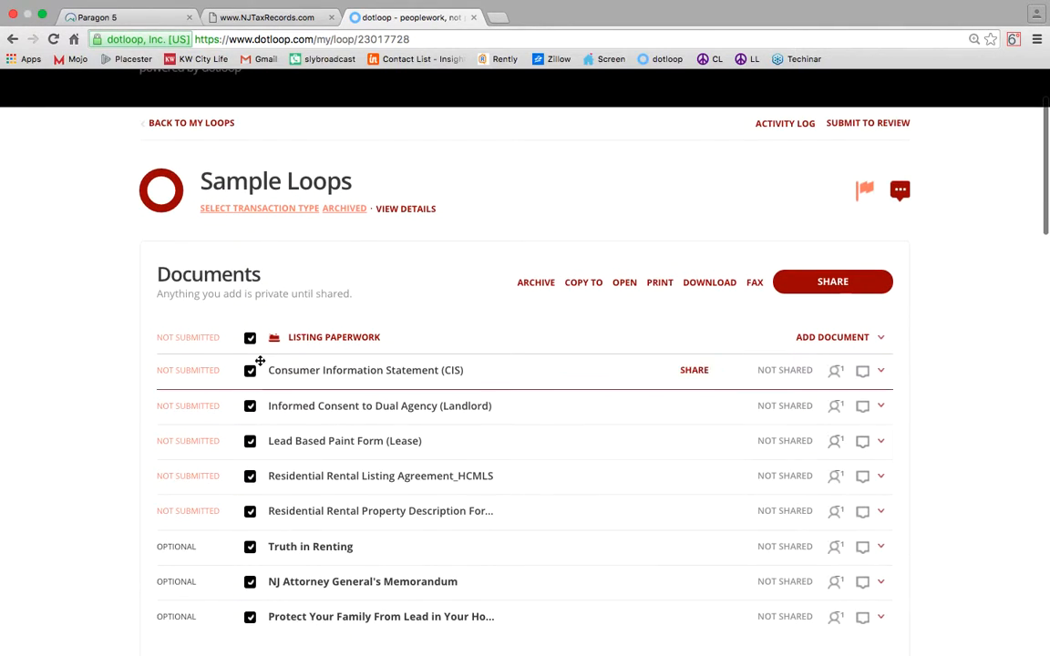
{"action": "left_click", "coordinate": [818, 280]}
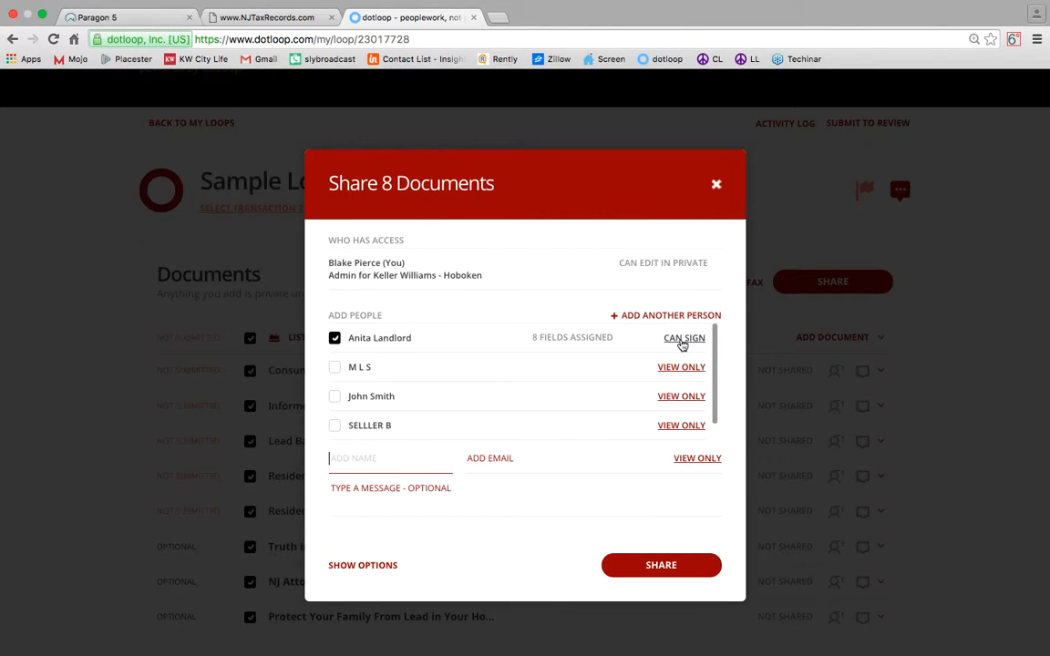
Share the eight documents with the landlord, who is set to Can Sign.
{"action": "left_click", "coordinate": [538, 503]}
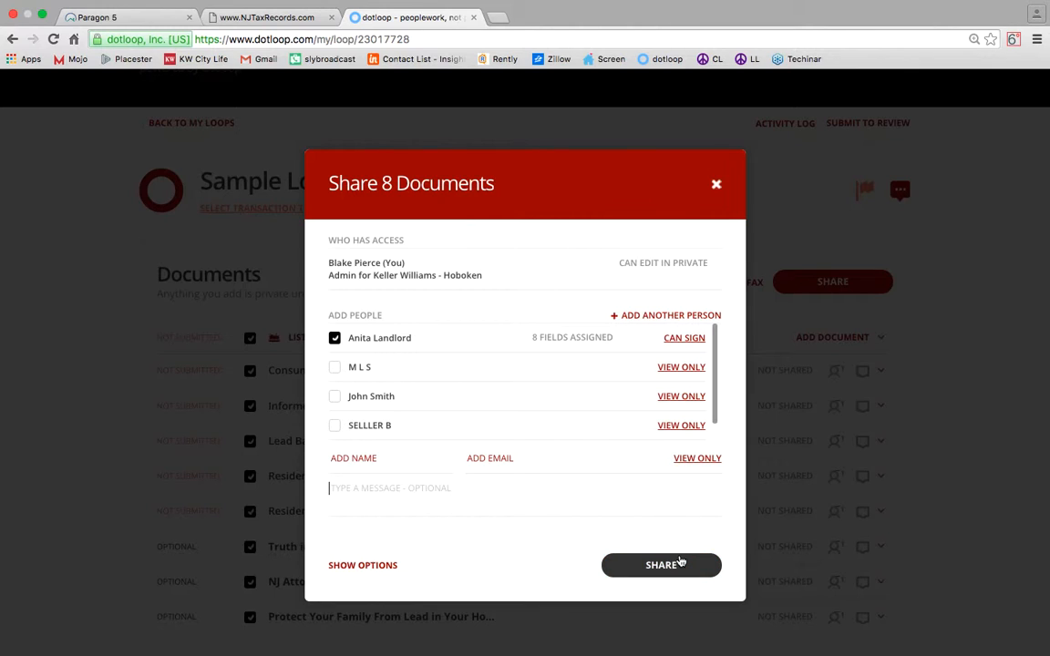
{"action": "left_click", "coordinate": [716, 184]}
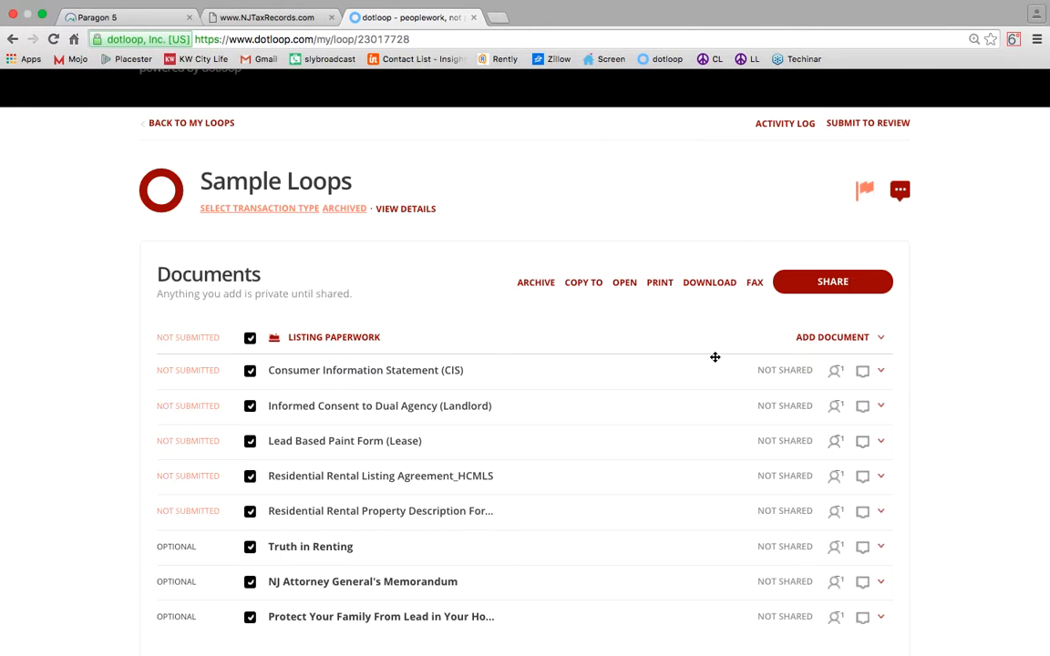
{"action": "scroll", "coordinate": [779, 545], "scroll_direction": "down", "scroll_amount": 1}
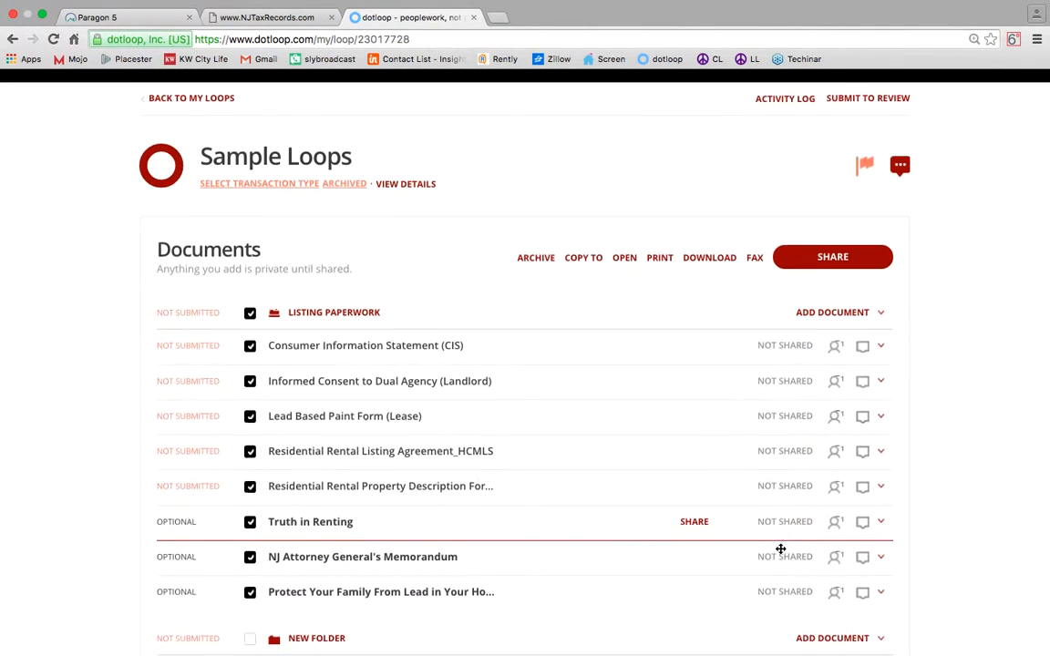
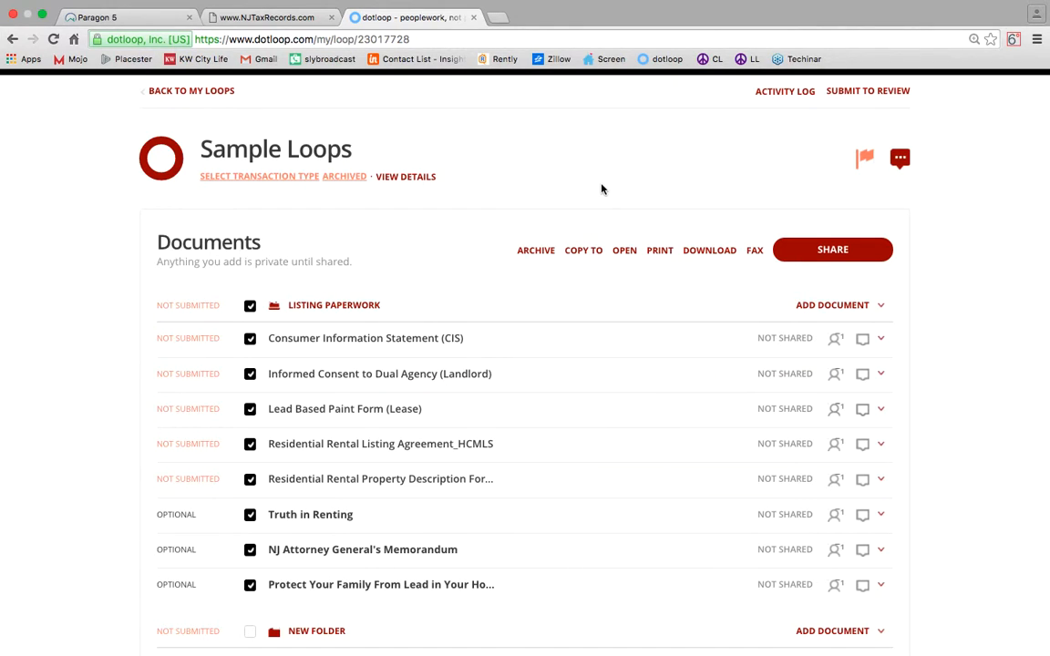
Start a dotloop review submission with Listing Paperwork categorized as LISTING, then close it unsent.
{"action": "scroll", "coordinate": [602, 188], "scroll_direction": "up", "scroll_amount": 1}
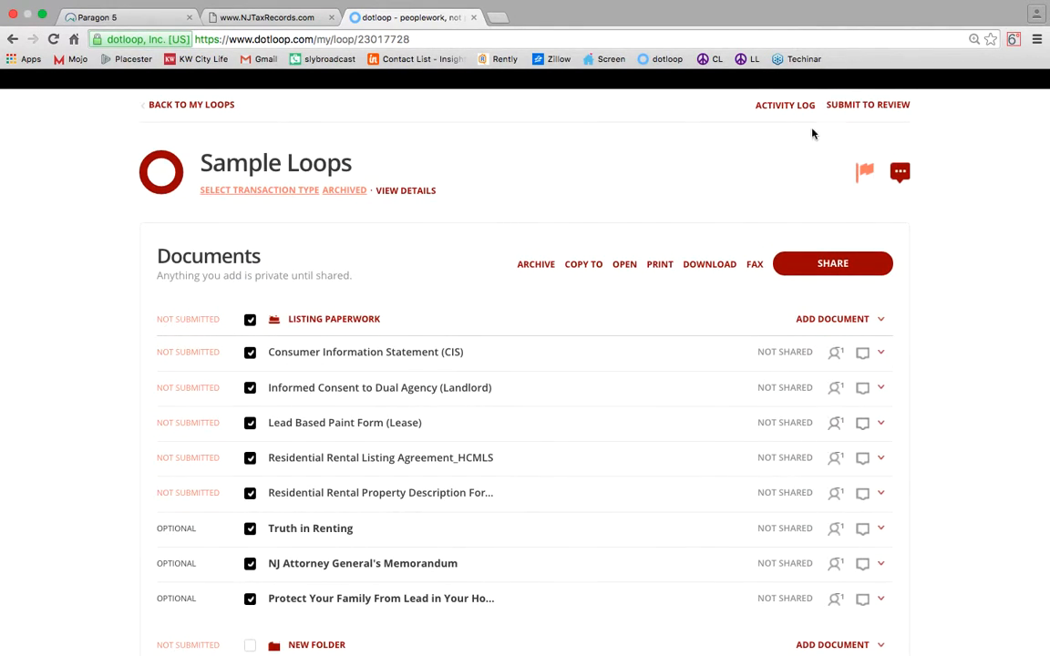
{"action": "left_click", "coordinate": [857, 107]}
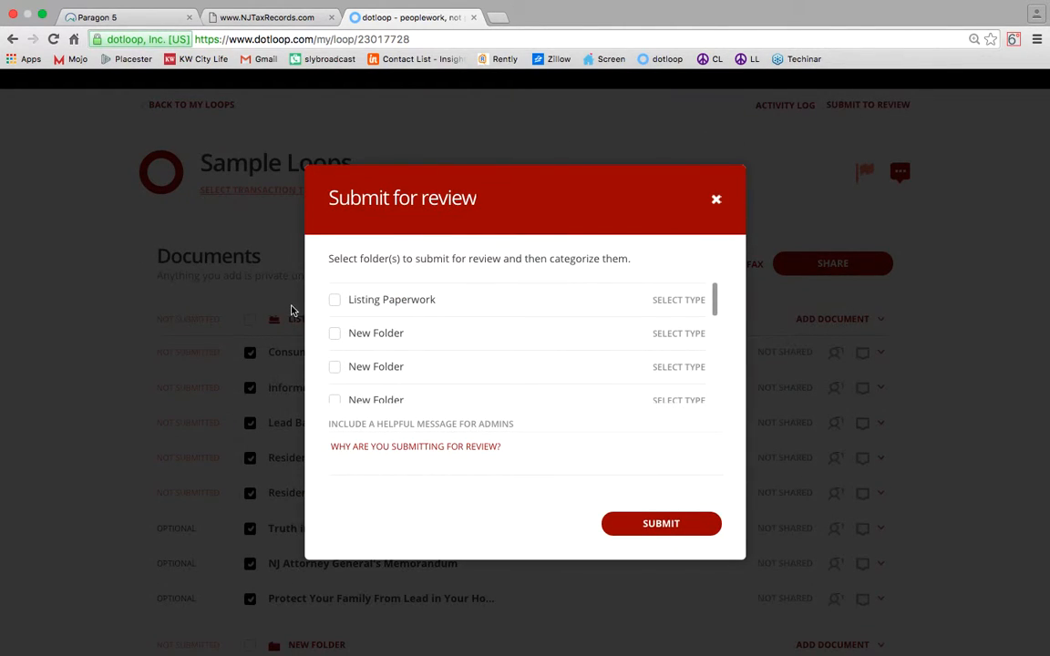
{"action": "left_click", "coordinate": [334, 300]}
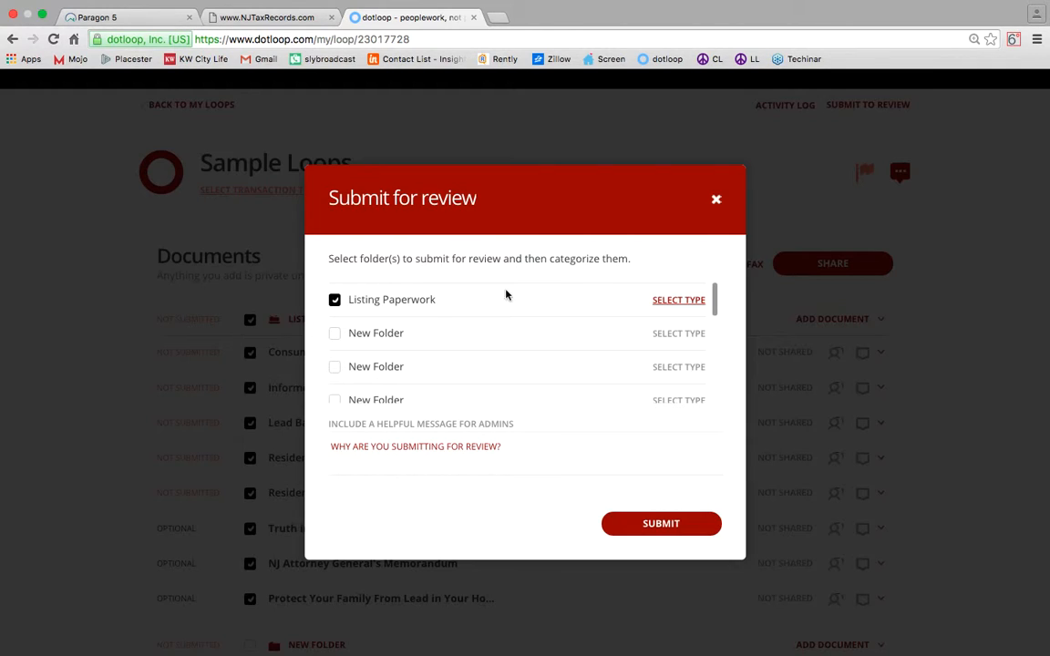
{"action": "left_click", "coordinate": [679, 301]}
{"action": "left_click", "coordinate": [681, 339]}
{"action": "left_click", "coordinate": [716, 200]}
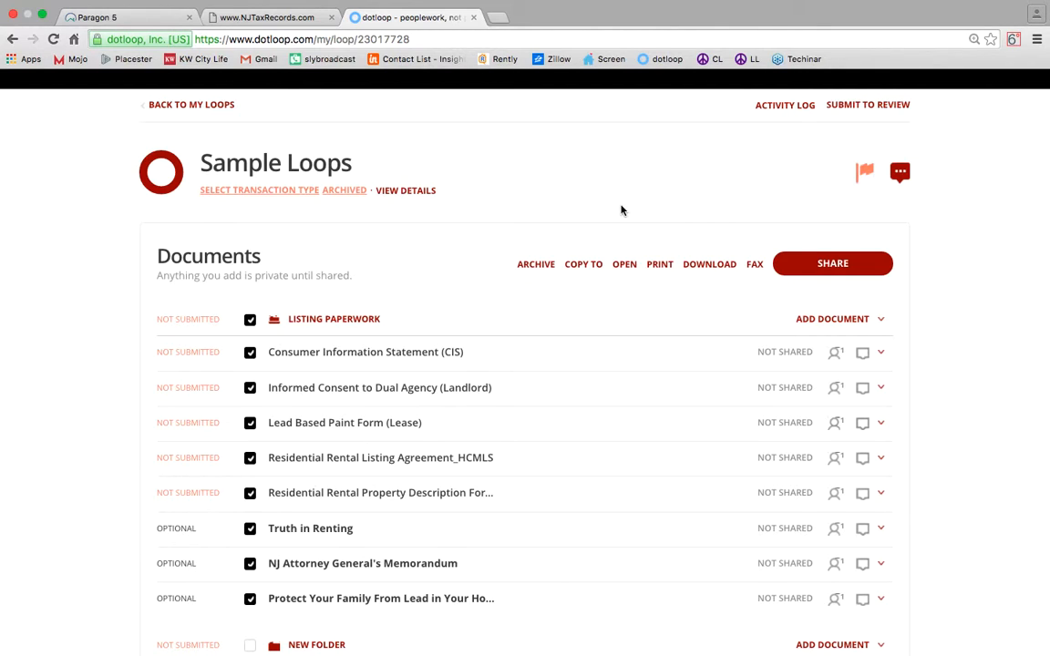
Close the NJ tax records tab and return to the Paragon 5 MLS home page.
{"action": "left_click", "coordinate": [309, 22]}
{"action": "left_click", "coordinate": [331, 18]}
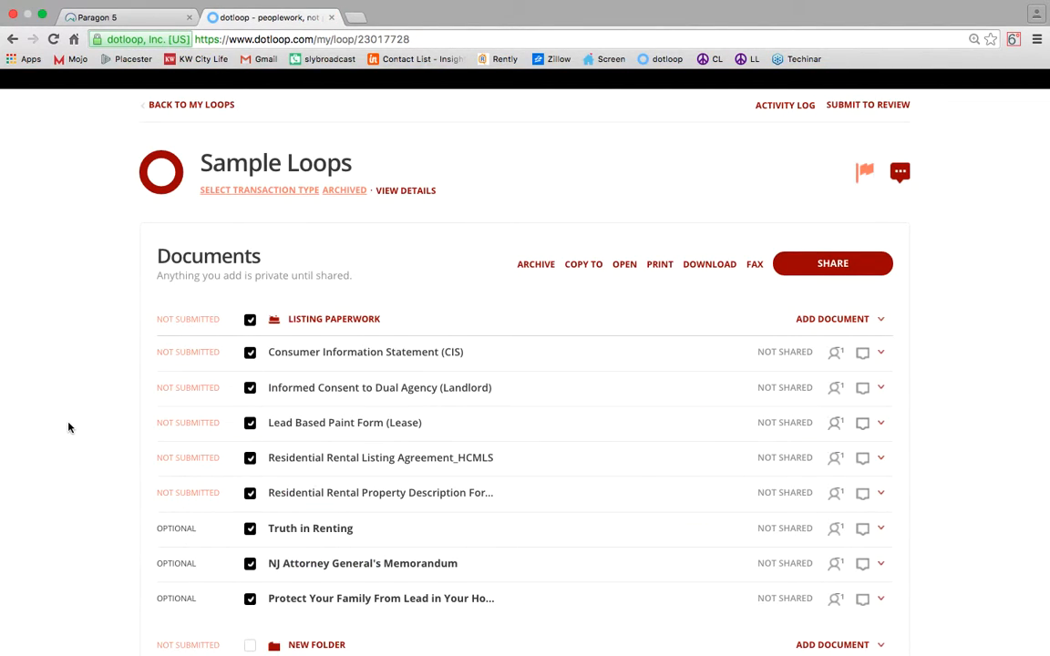
{"action": "left_click", "coordinate": [137, 18]}
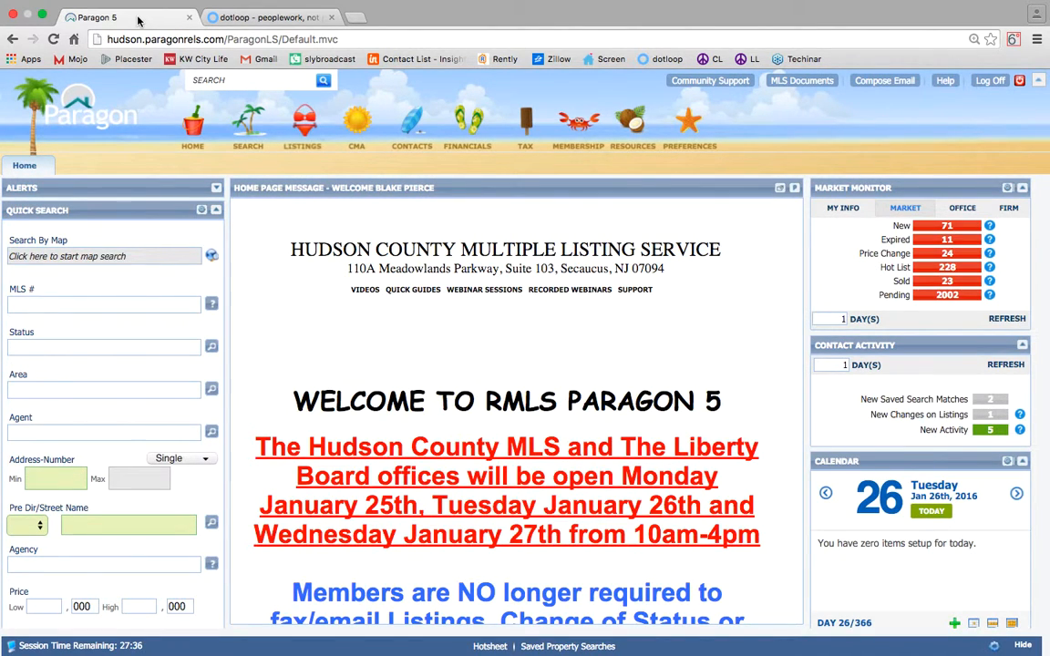
{"action": "left_click", "coordinate": [300, 124]}
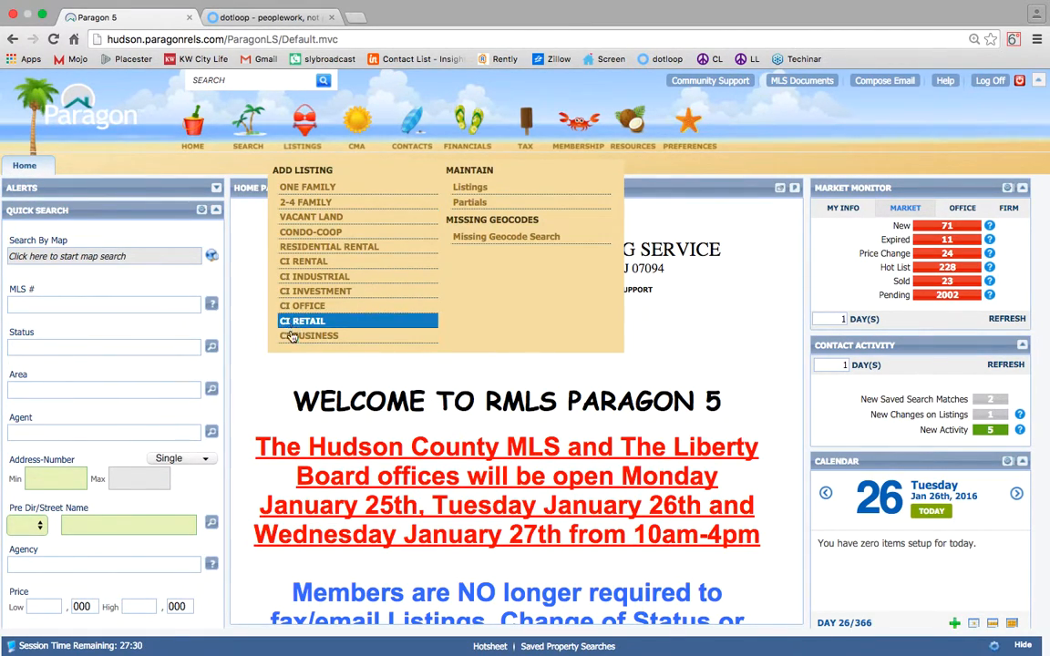
Go to mlsguide.com in a new tab and log in to the NJ Metro MLS member area.
{"action": "left_click", "coordinate": [361, 19]}
{"action": "type", "text": "mls"}
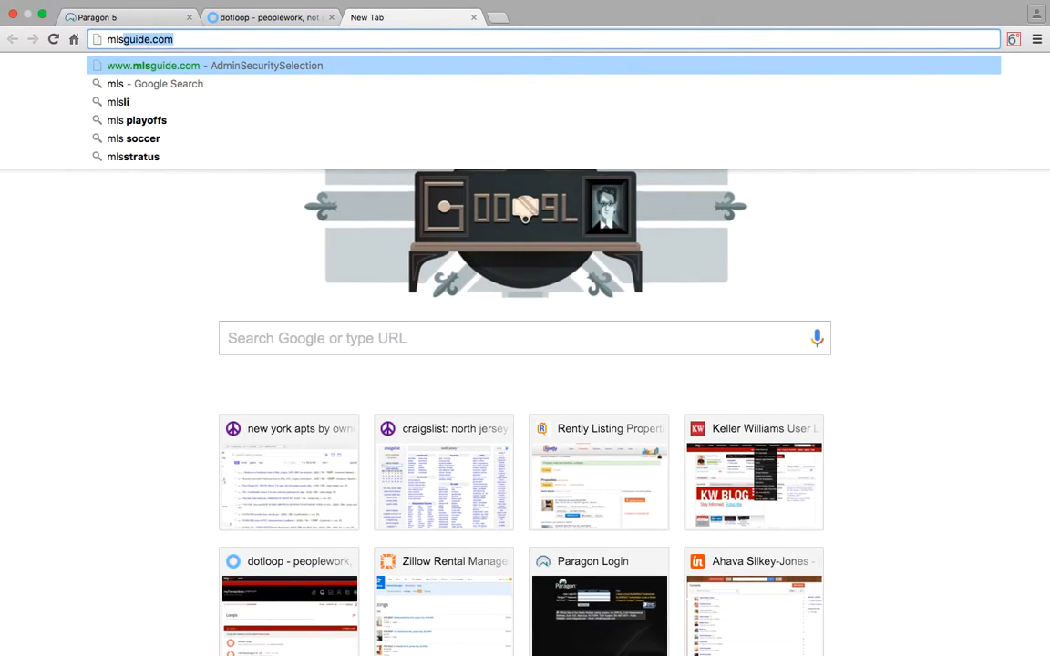
{"action": "key", "text": "Return"}
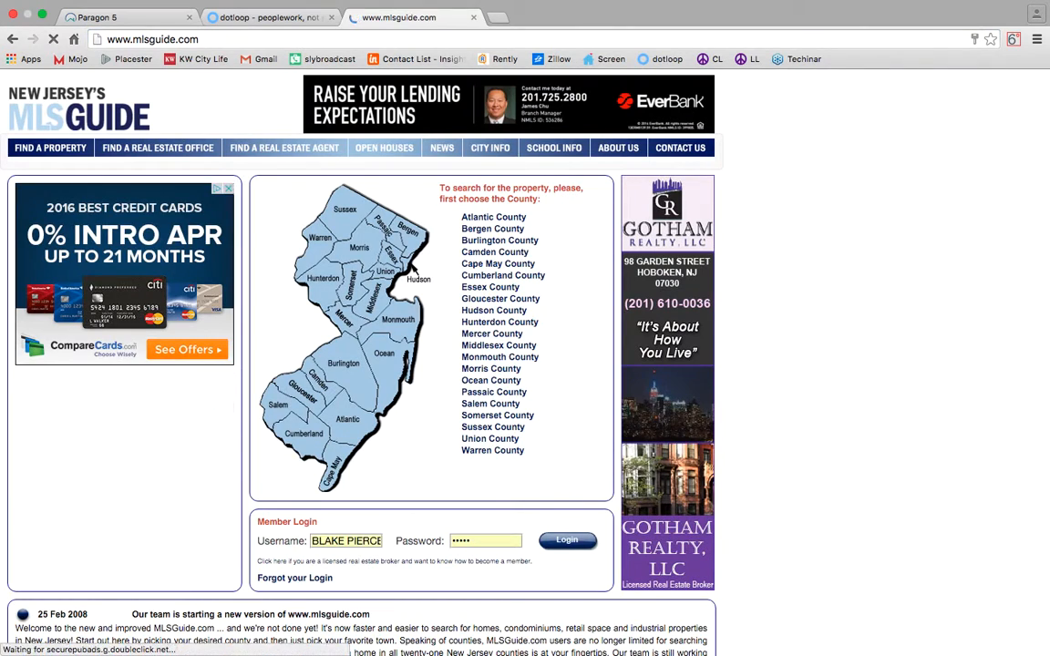
{"action": "scroll", "coordinate": [360, 336], "scroll_direction": "down", "scroll_amount": 3}
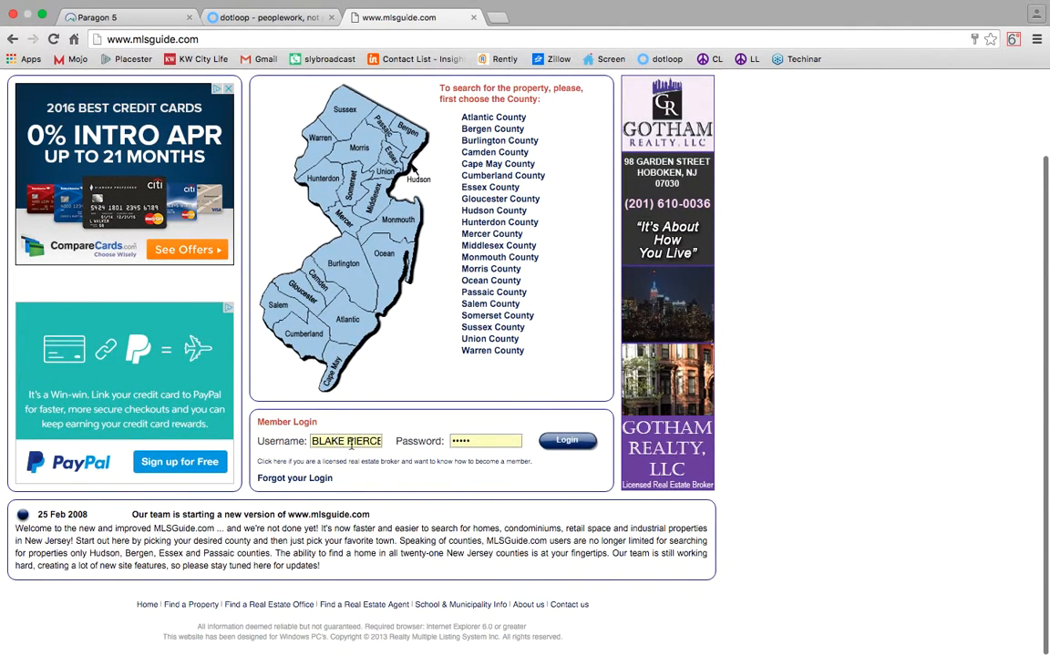
{"action": "left_click", "coordinate": [565, 441]}
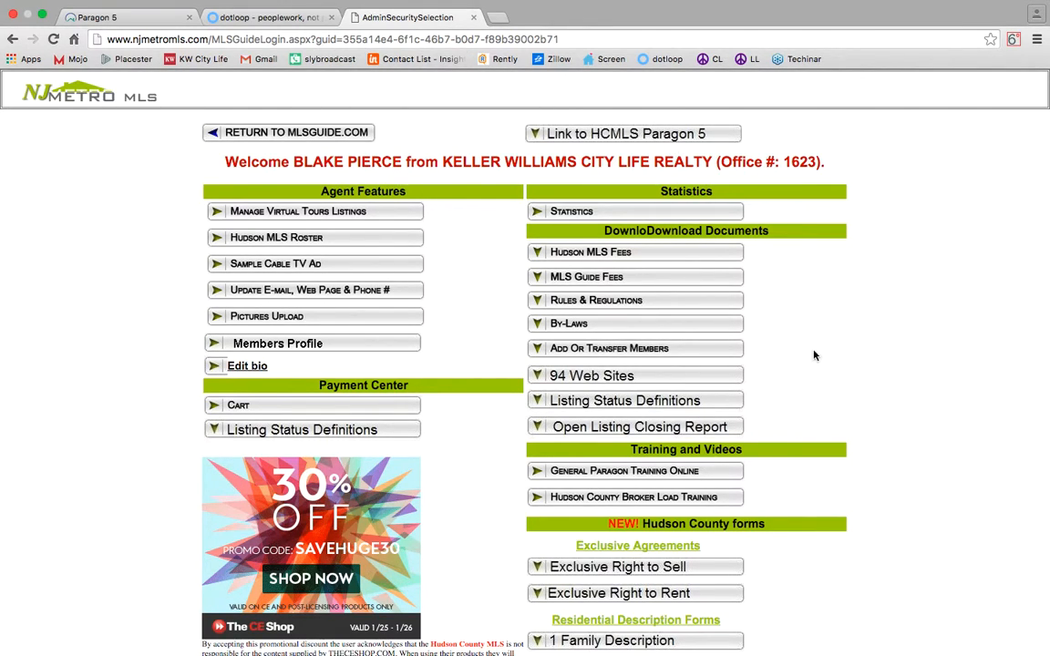
{"action": "scroll", "coordinate": [792, 287], "scroll_direction": "down", "scroll_amount": 5}
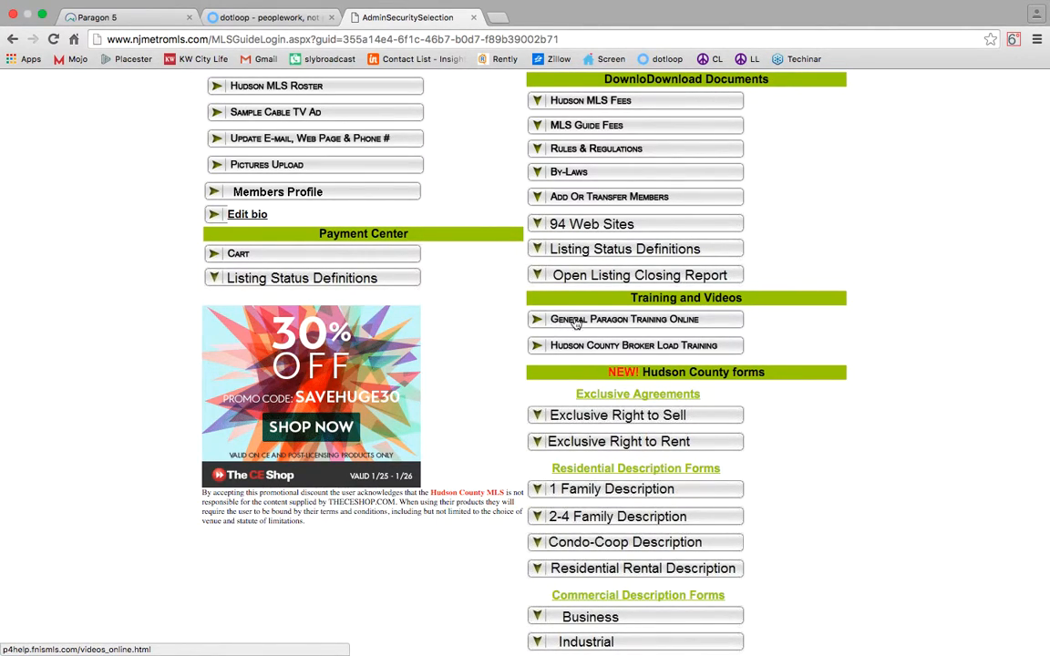
Open Hudson County Broker Load Training and expand the Standard, Features, Remarks, Saving and DABO sections.
{"action": "left_click", "coordinate": [696, 349]}
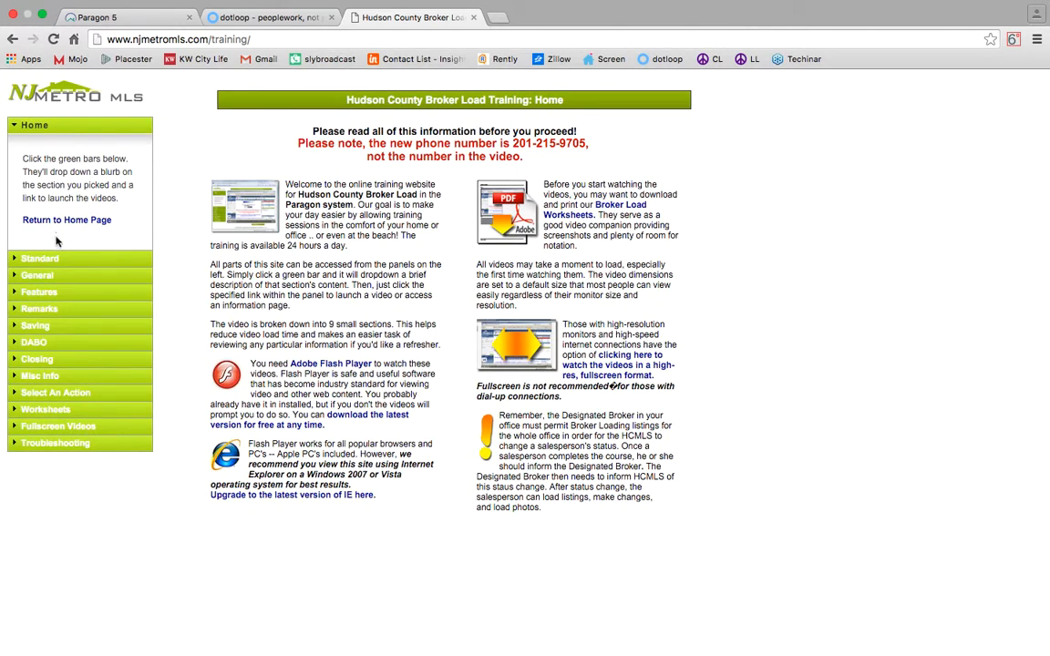
{"action": "left_click", "coordinate": [50, 259]}
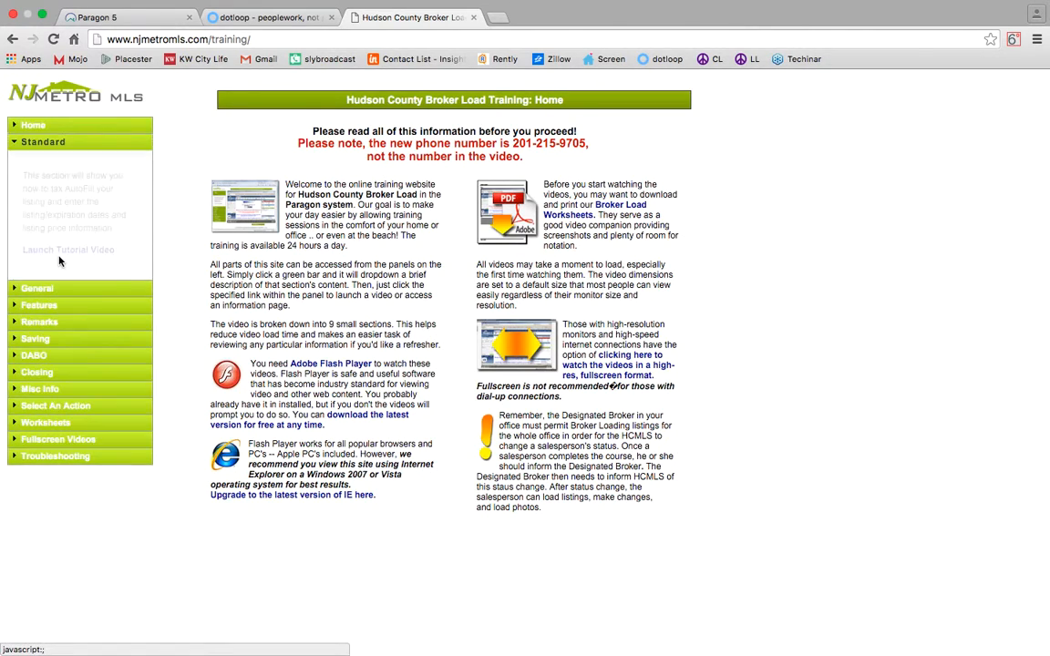
{"action": "left_click", "coordinate": [46, 305]}
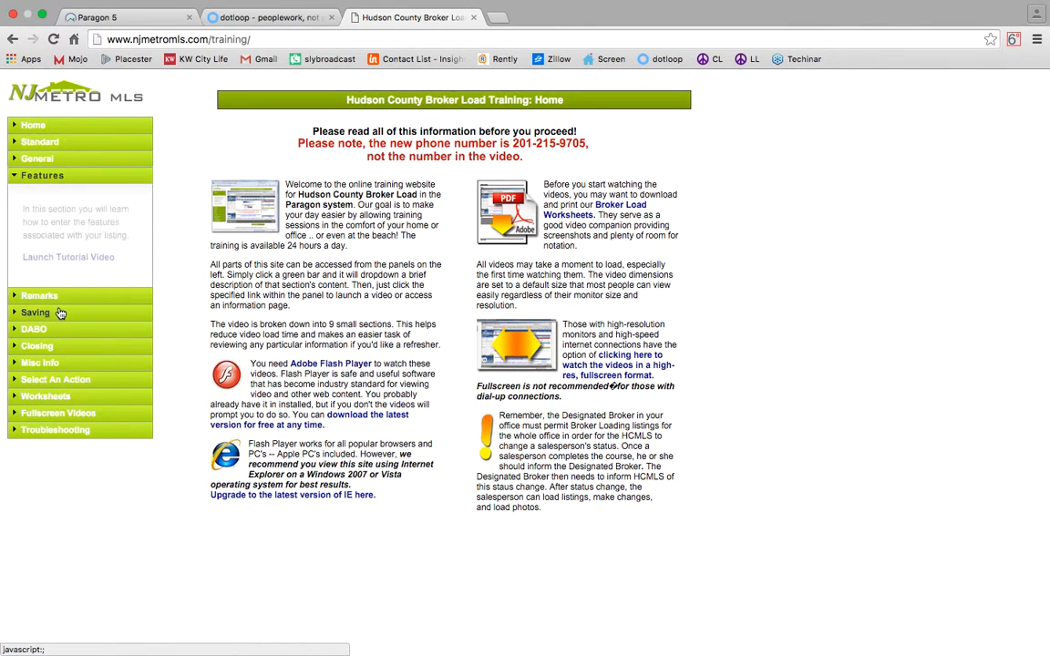
{"action": "left_click", "coordinate": [55, 300]}
{"action": "left_click", "coordinate": [55, 311]}
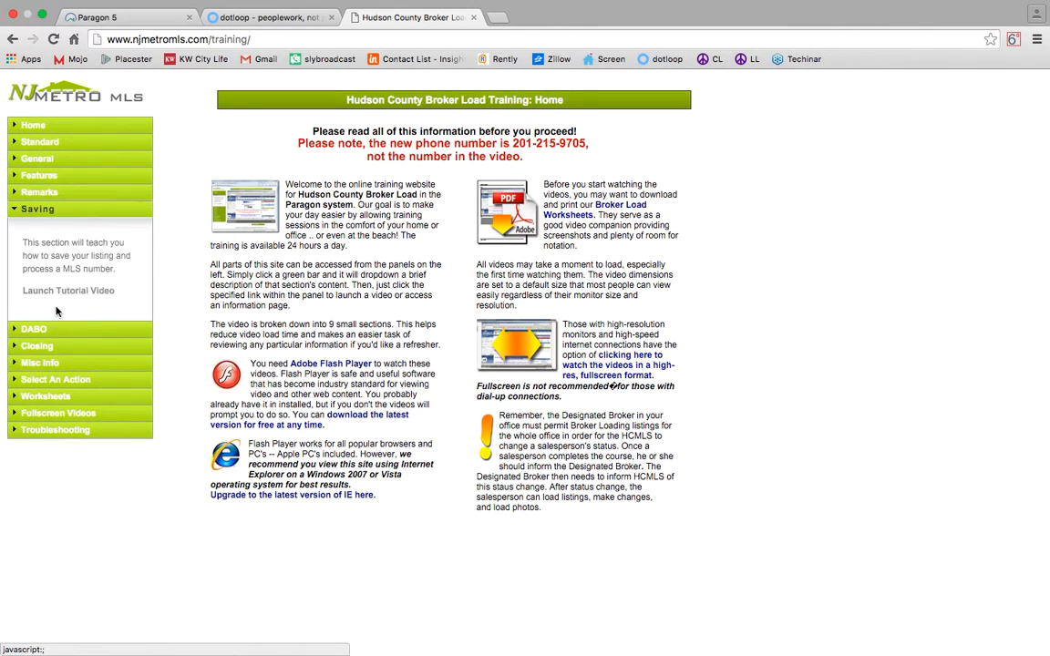
{"action": "left_click", "coordinate": [46, 330]}
Expand Closing through Troubleshooting sections and highlight the new support phone number.
{"action": "left_click", "coordinate": [50, 361]}
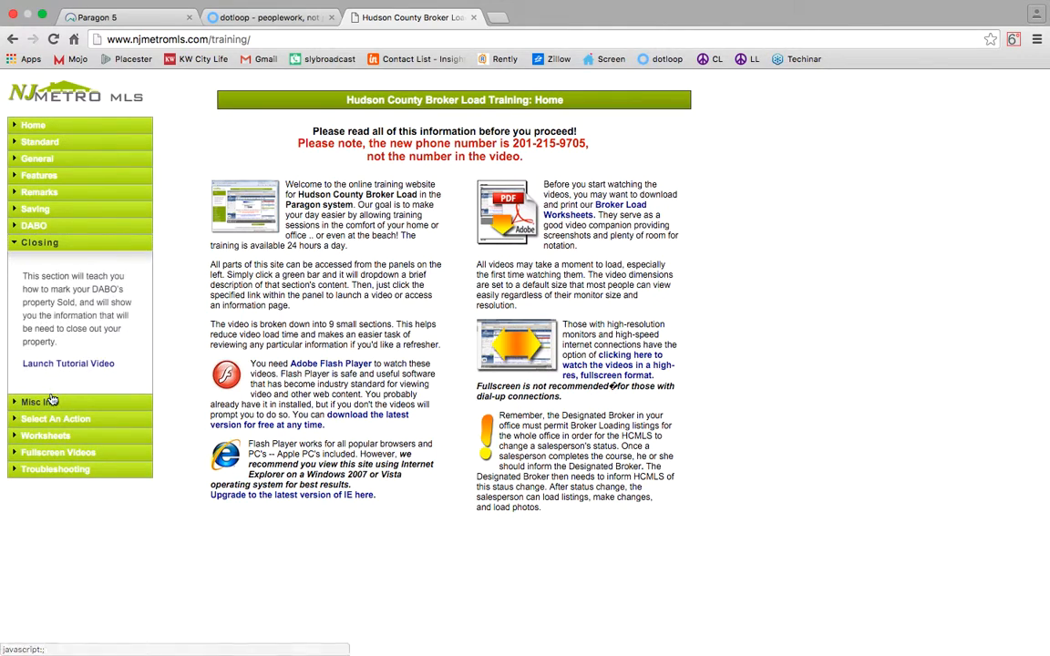
{"action": "left_click", "coordinate": [49, 400]}
{"action": "left_click", "coordinate": [50, 410]}
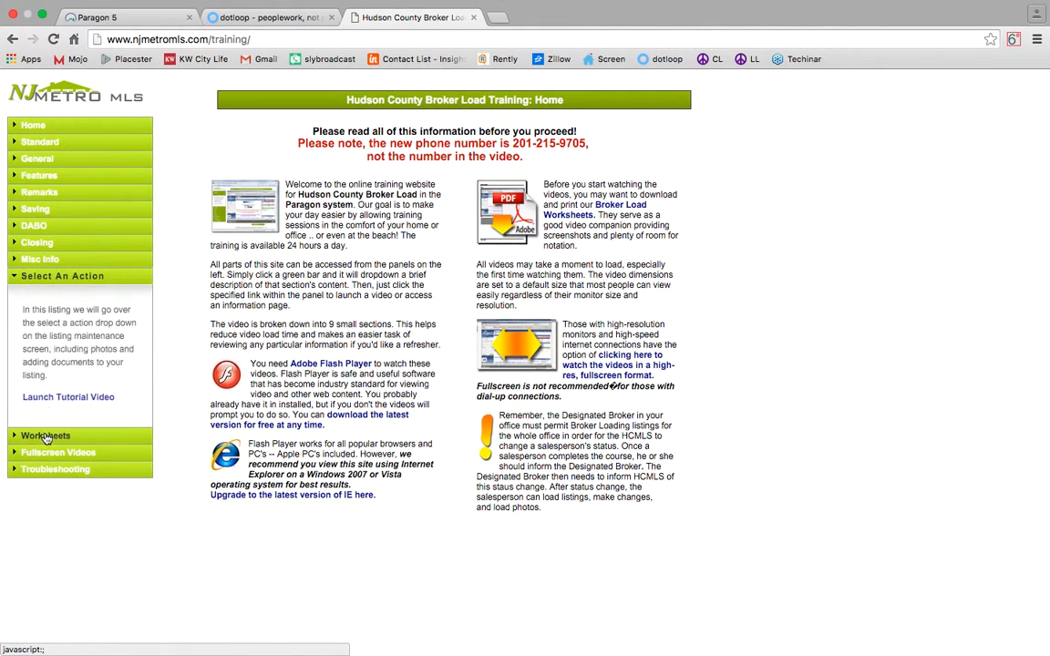
{"action": "left_click", "coordinate": [52, 421]}
{"action": "left_click", "coordinate": [53, 416]}
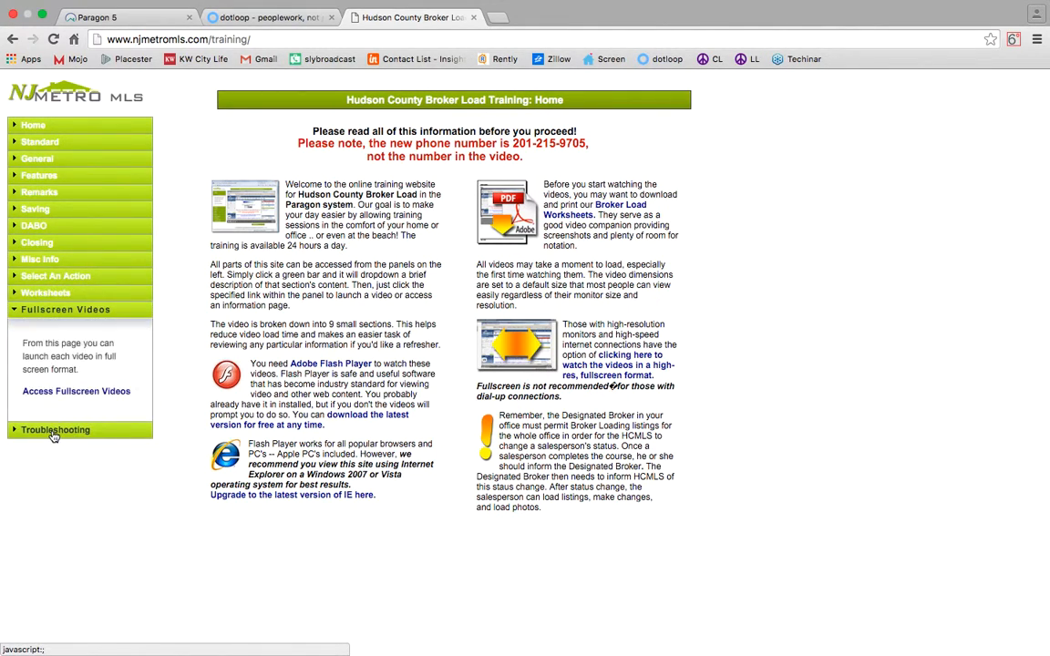
{"action": "left_click", "coordinate": [52, 431]}
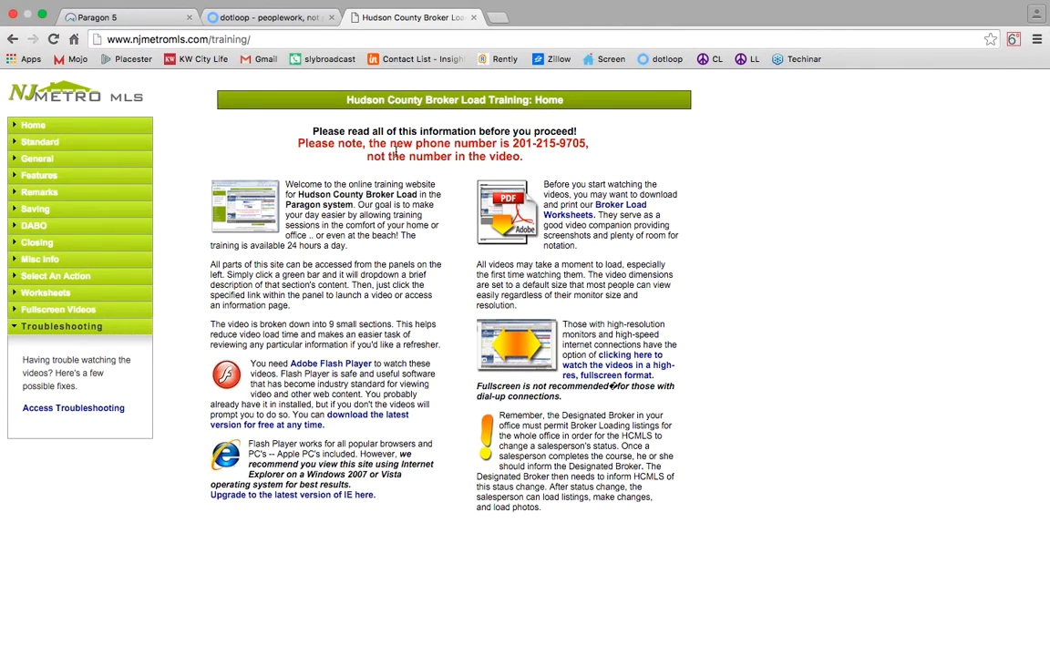
{"action": "left_click_drag", "start_coordinate": [513, 145], "coordinate": [590, 144]}
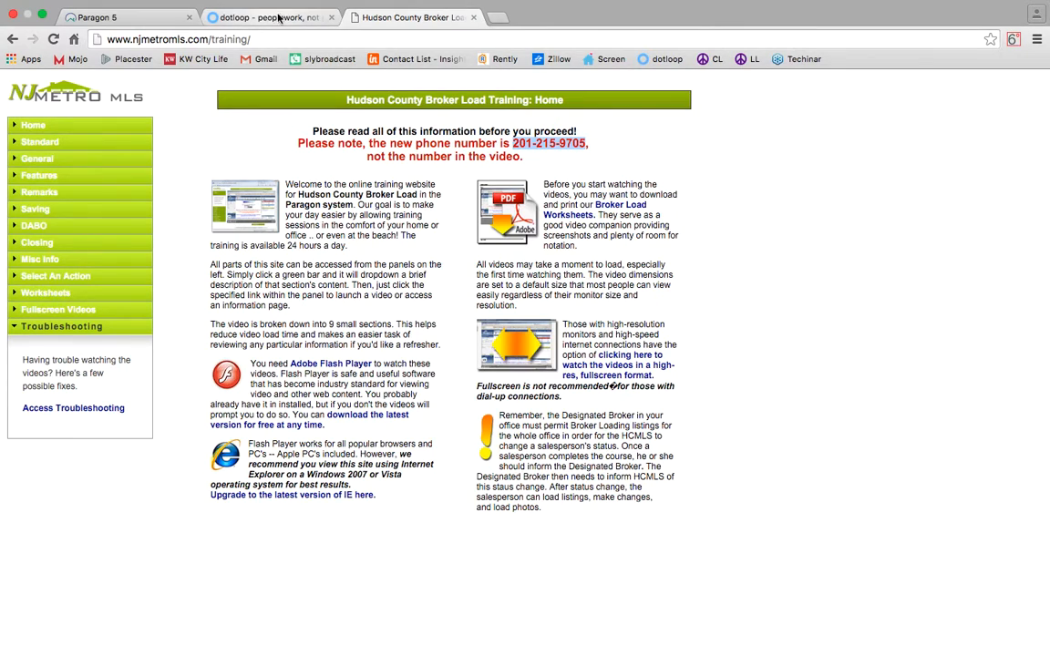
Close the training tab and start a new Residential Rental listing from the Listings menu.
{"action": "left_click", "coordinate": [473, 19]}
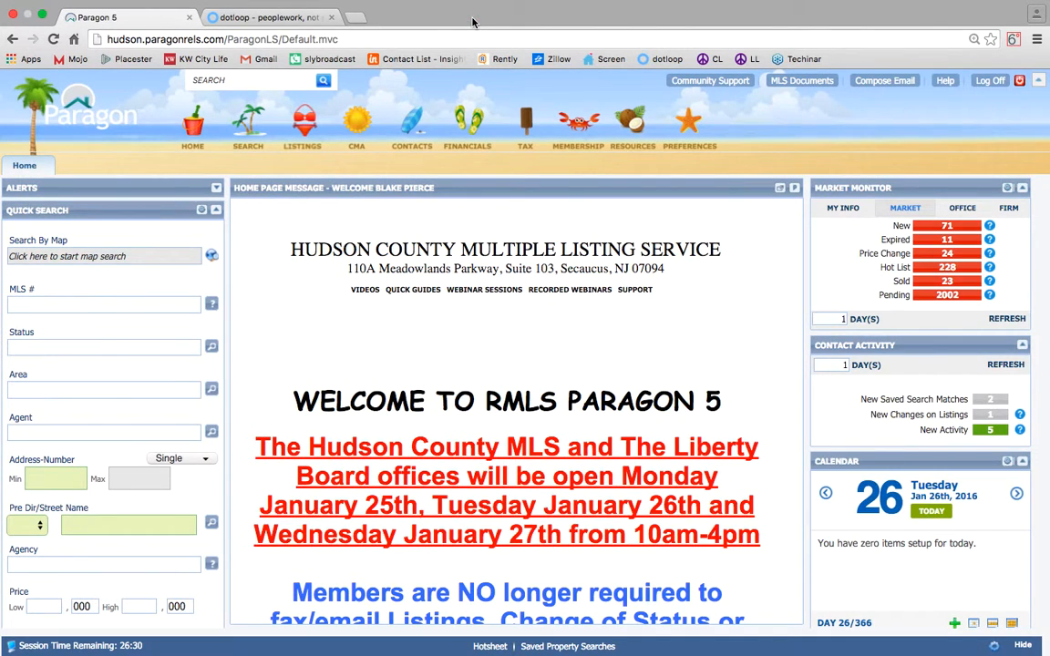
{"action": "mouse_move", "coordinate": [313, 134]}
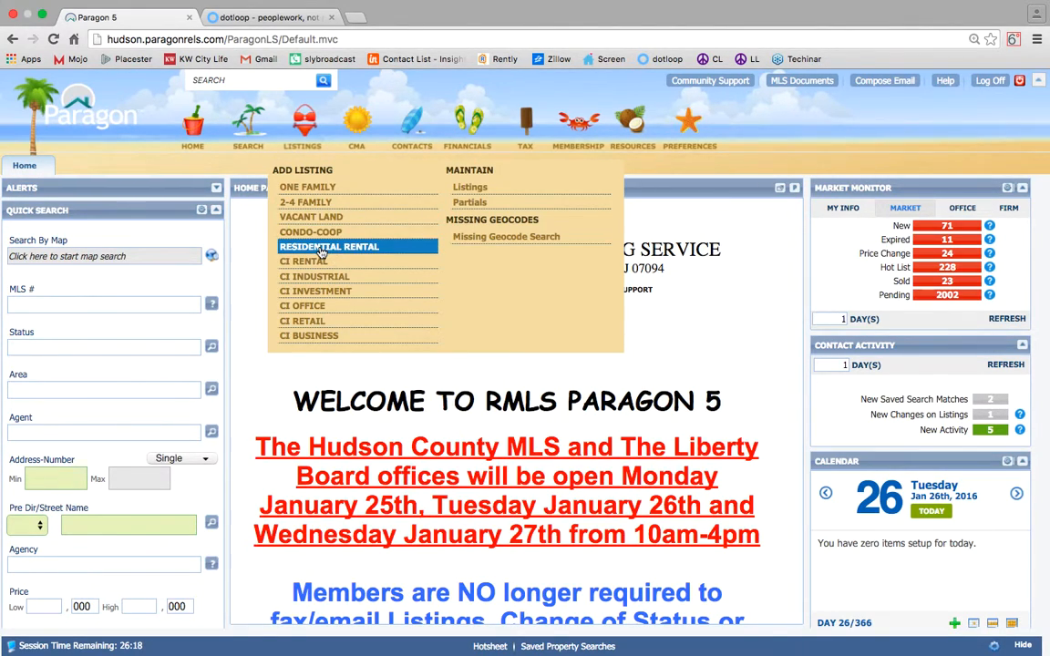
{"action": "left_click", "coordinate": [321, 250]}
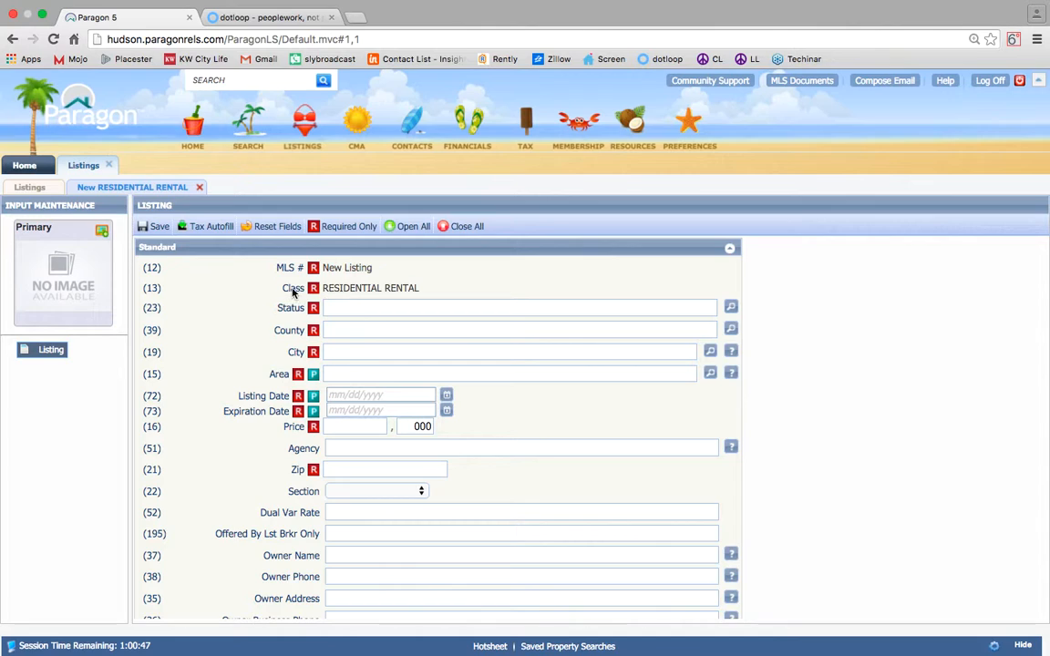
Set status AR - Active Rental, county Hudson, and city and area Hoboken.
{"action": "left_click", "coordinate": [305, 123]}
{"action": "left_click", "coordinate": [355, 309]}
{"action": "type", "text": "ar"}
{"action": "key", "text": "Return"}
{"action": "key", "text": "Tab"}
{"action": "type", "text": "hud"}
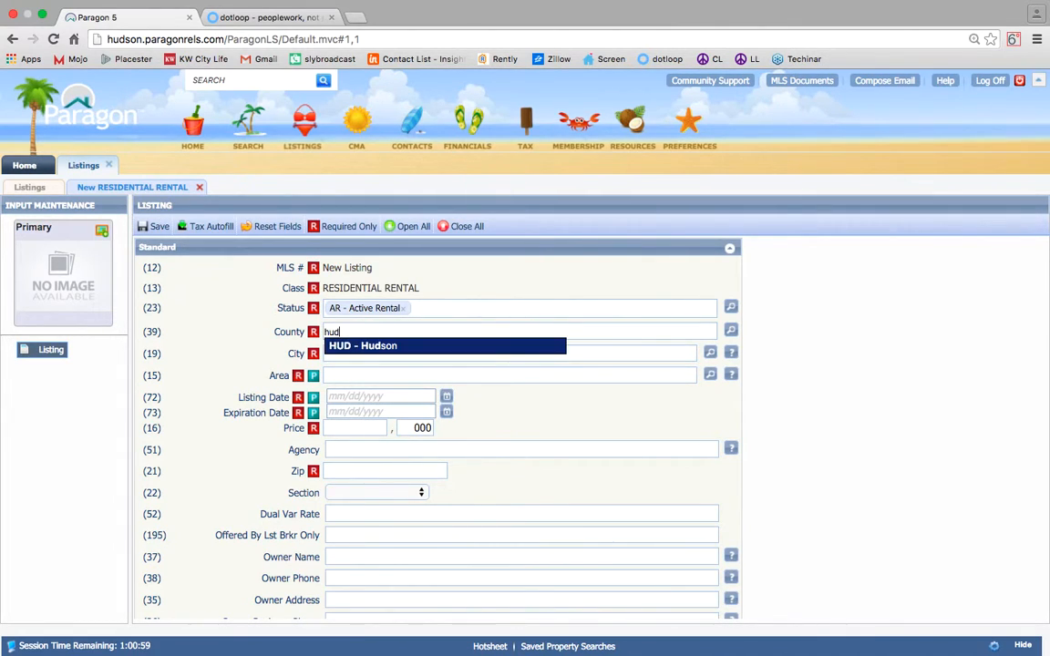
{"action": "key", "text": "Return"}
{"action": "key", "text": "Tab"}
{"action": "type", "text": "hobo"}
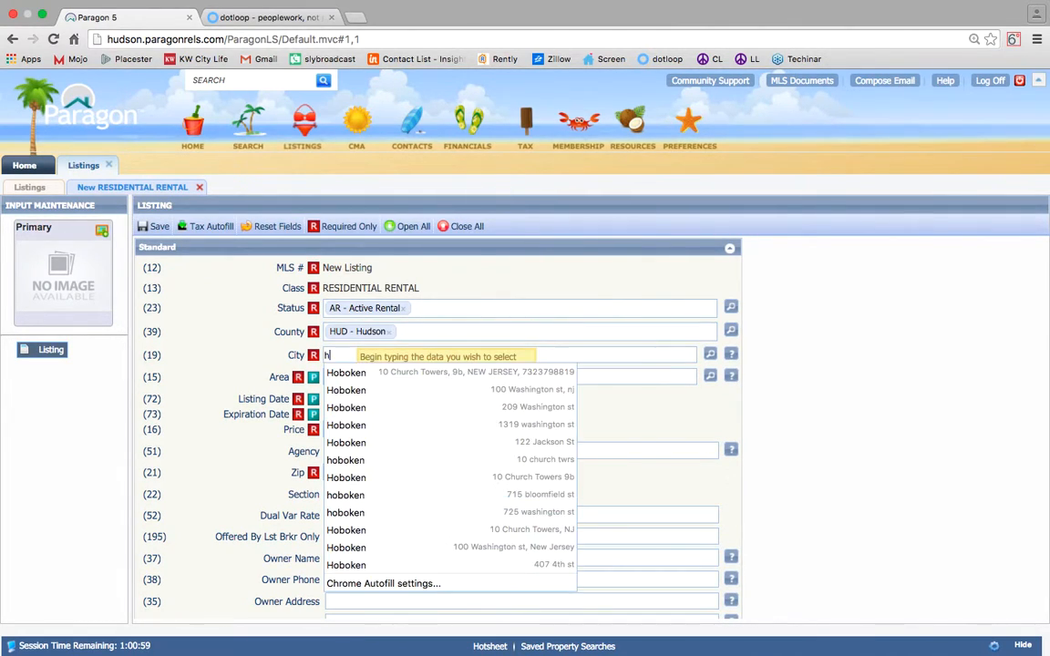
{"action": "key", "text": "Return"}
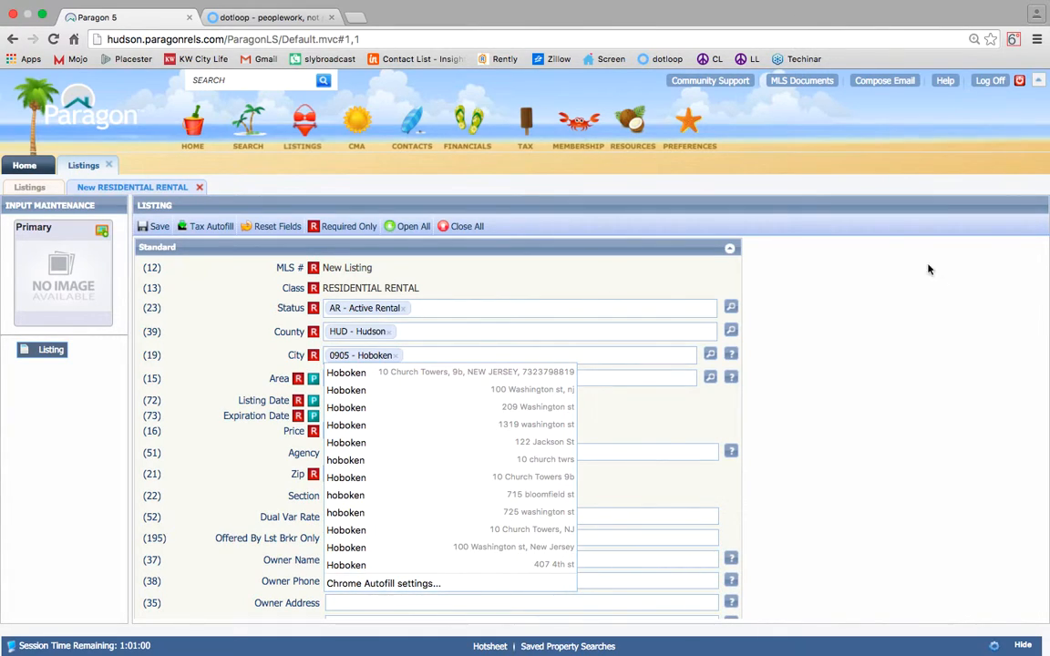
{"action": "left_click", "coordinate": [822, 365]}
{"action": "left_click", "coordinate": [382, 379]}
{"action": "type", "text": "hobok"}
{"action": "key", "text": "Return"}
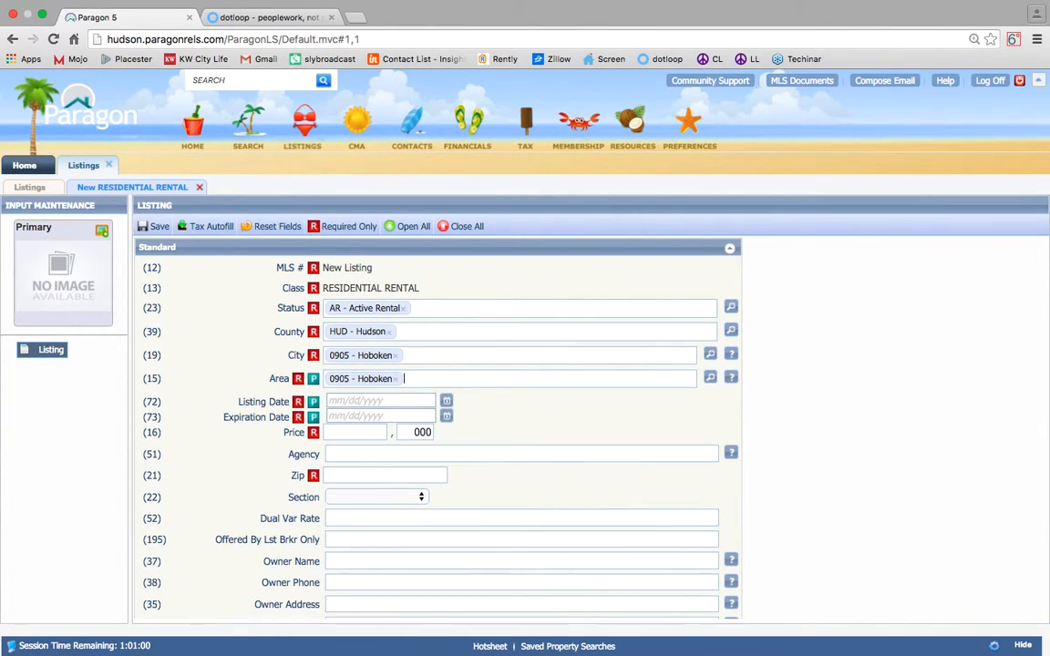
Set the listing date to 01/27/2016 and the expiration date to 07/31/2016.
{"action": "left_click", "coordinate": [409, 402]}
{"action": "left_click", "coordinate": [445, 401]}
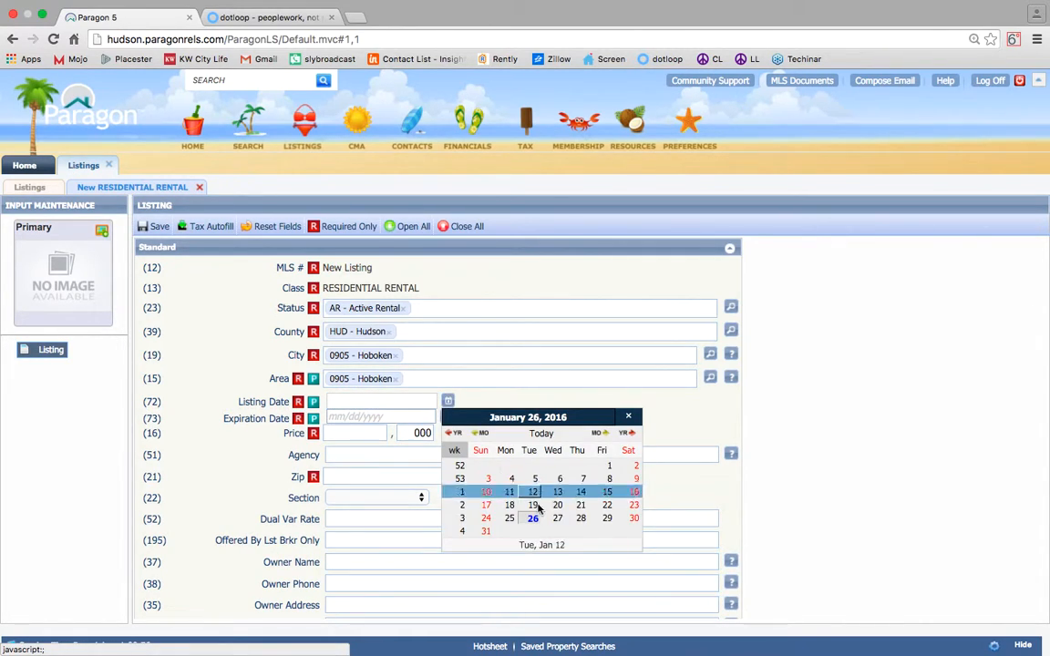
{"action": "left_click", "coordinate": [492, 468]}
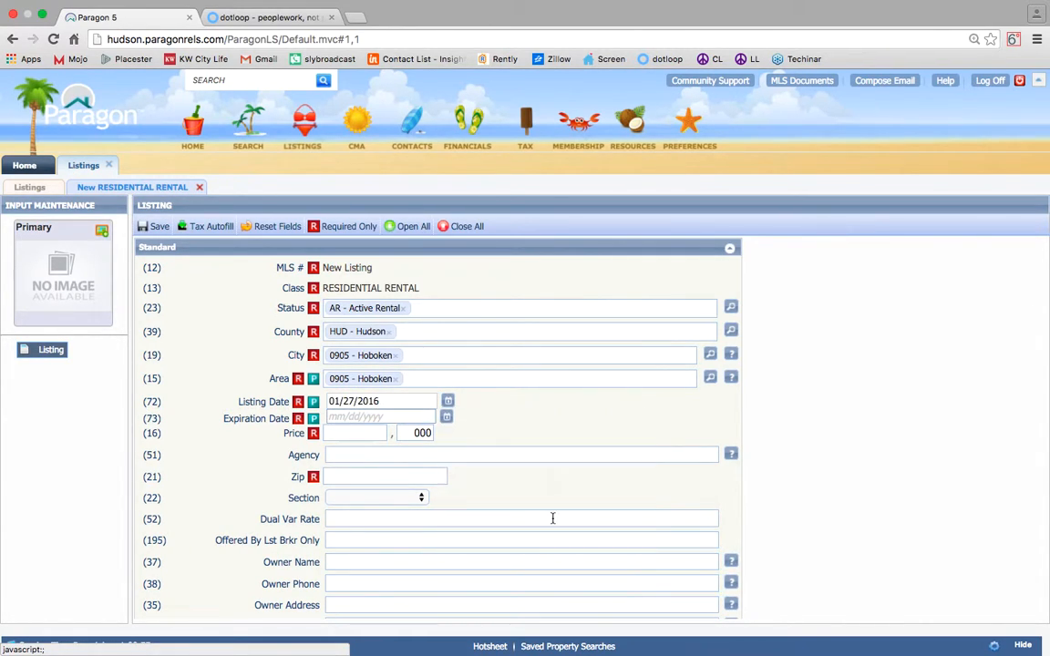
{"action": "left_click", "coordinate": [447, 420]}
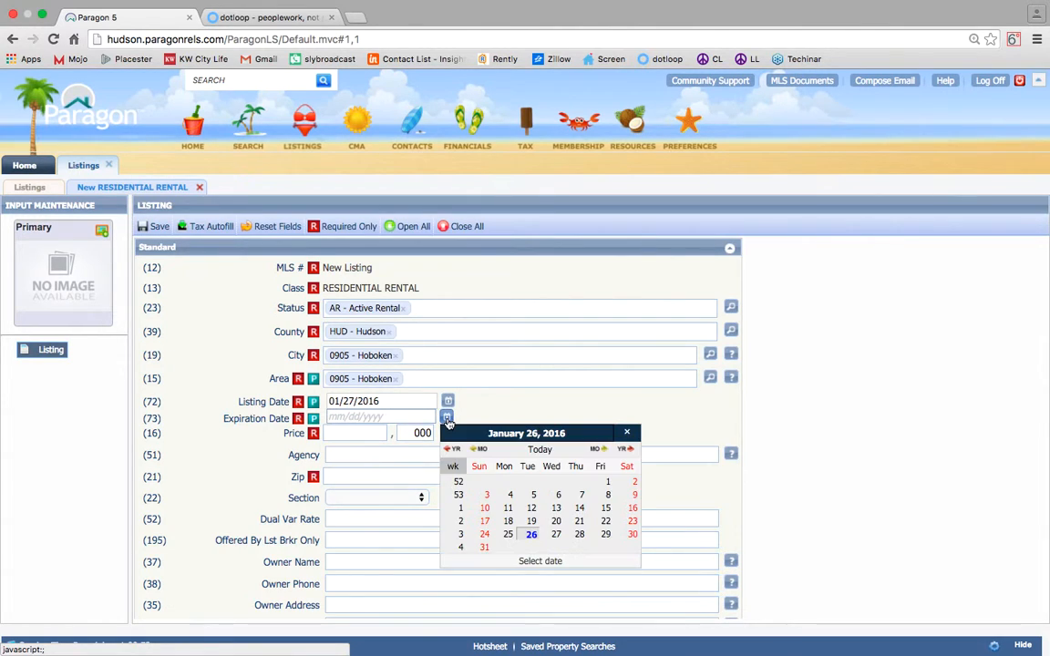
{"action": "left_click", "coordinate": [596, 450]}
{"action": "left_click", "coordinate": [597, 451]}
{"action": "left_click", "coordinate": [597, 450]}
{"action": "left_click", "coordinate": [597, 450]}
{"action": "left_click", "coordinate": [597, 450]}
{"action": "left_click", "coordinate": [597, 450]}
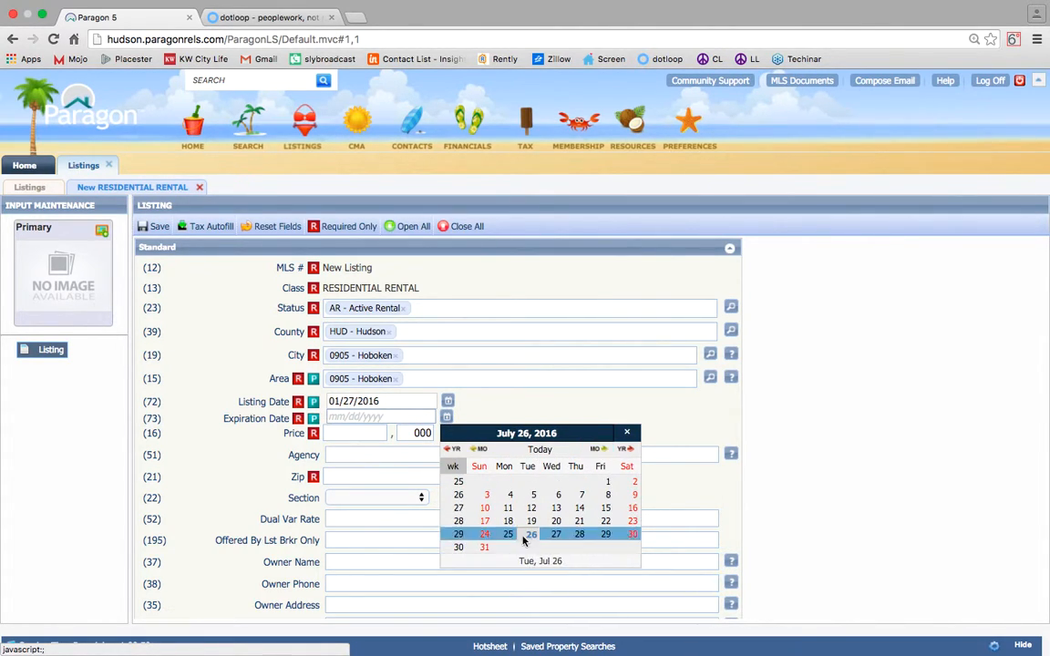
{"action": "left_click", "coordinate": [486, 547]}
Enter the listing price and the zip code 07030.
{"action": "left_click", "coordinate": [361, 433]}
{"action": "type", "text": "2"}
{"action": "left_click", "coordinate": [361, 478]}
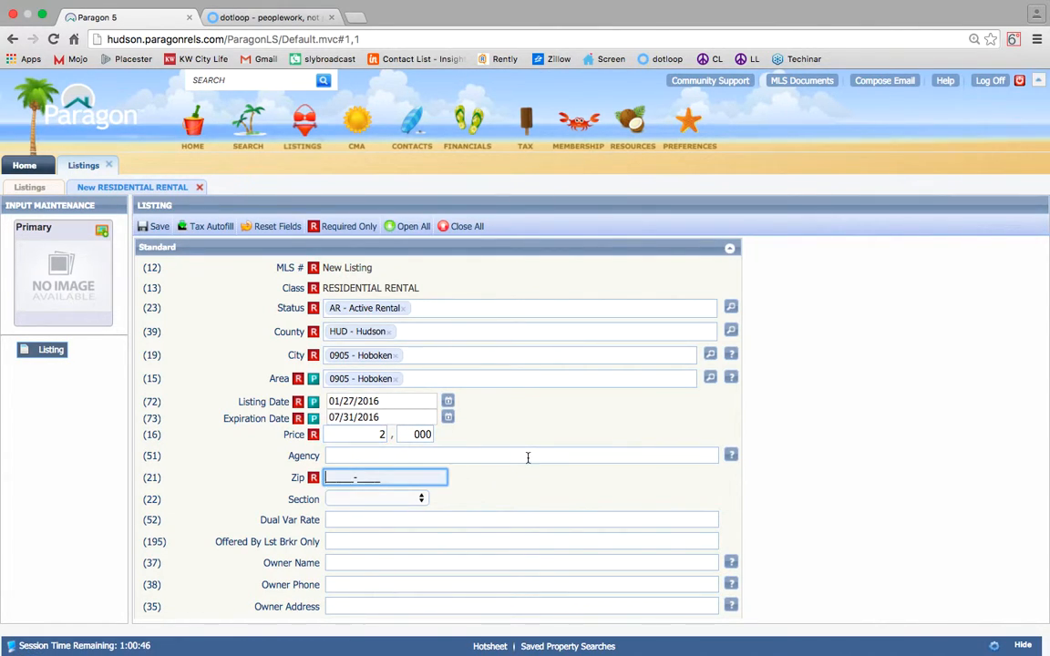
{"action": "scroll", "coordinate": [526, 456], "scroll_direction": "down", "scroll_amount": 2}
{"action": "type", "text": "07030-"}
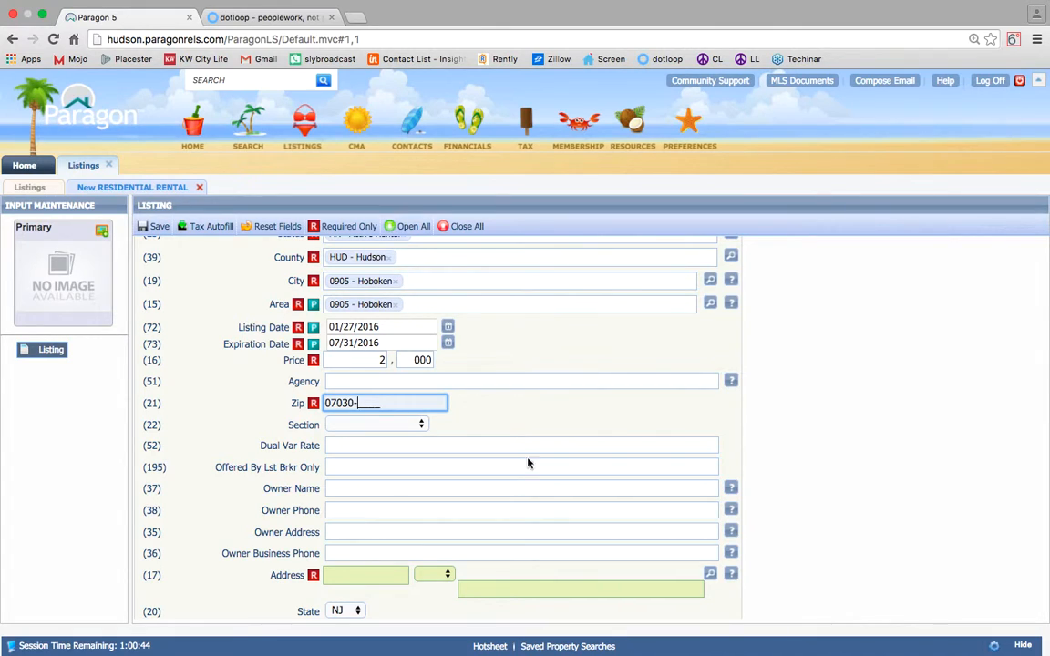
{"action": "left_click", "coordinate": [513, 510]}
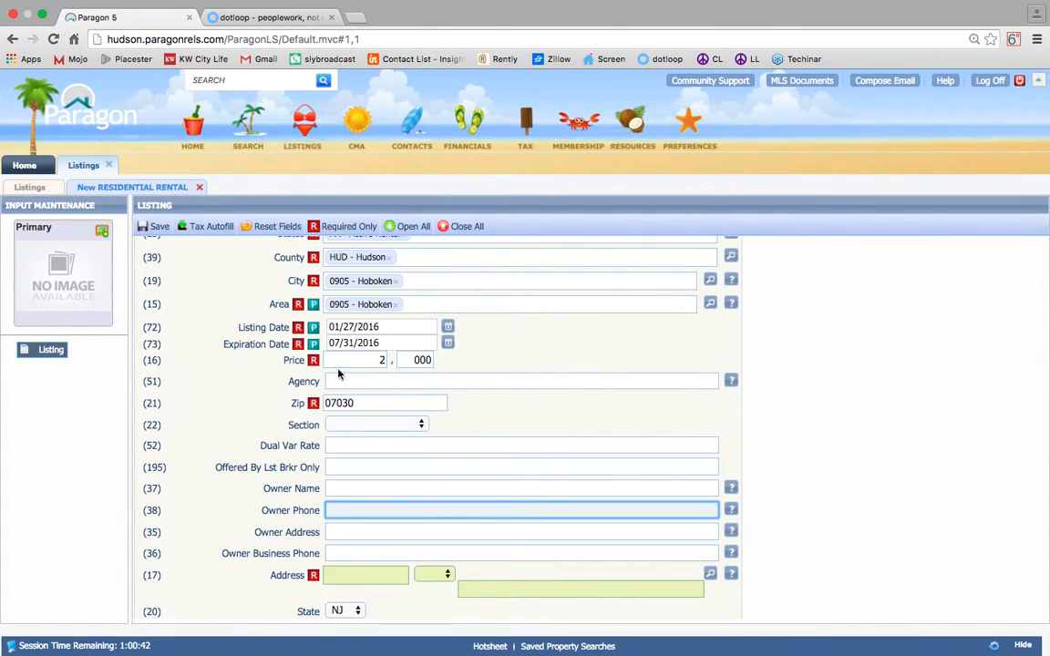
{"action": "scroll", "coordinate": [509, 425], "scroll_direction": "down", "scroll_amount": 3}
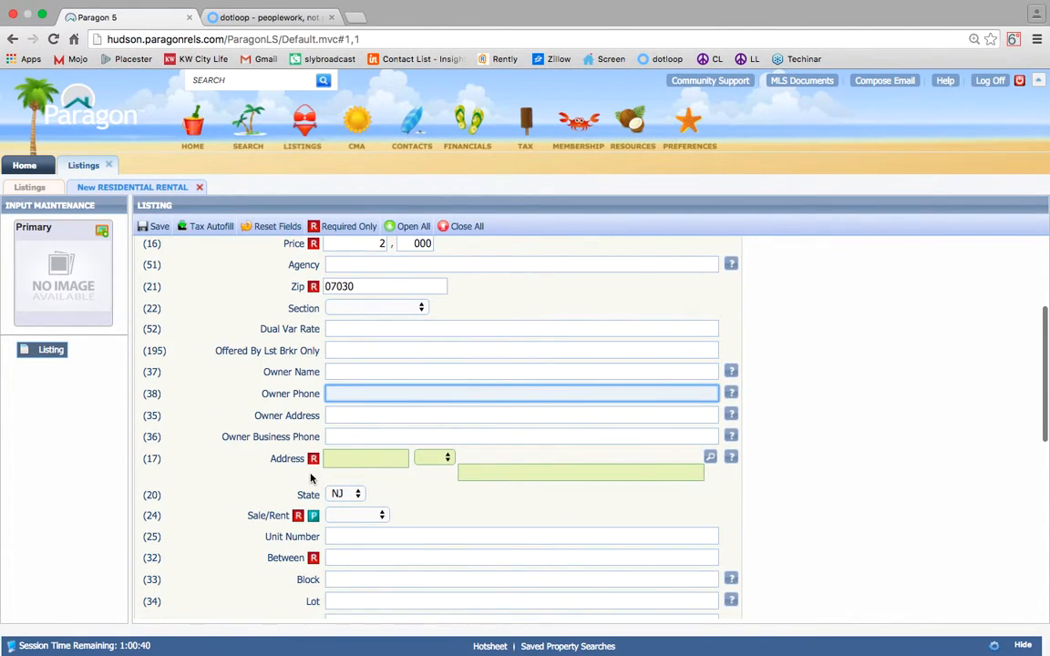
{"action": "left_click", "coordinate": [376, 462]}
{"action": "key", "text": "Tab"}
{"action": "key", "text": "Tab"}
{"action": "left_click", "coordinate": [494, 484]}
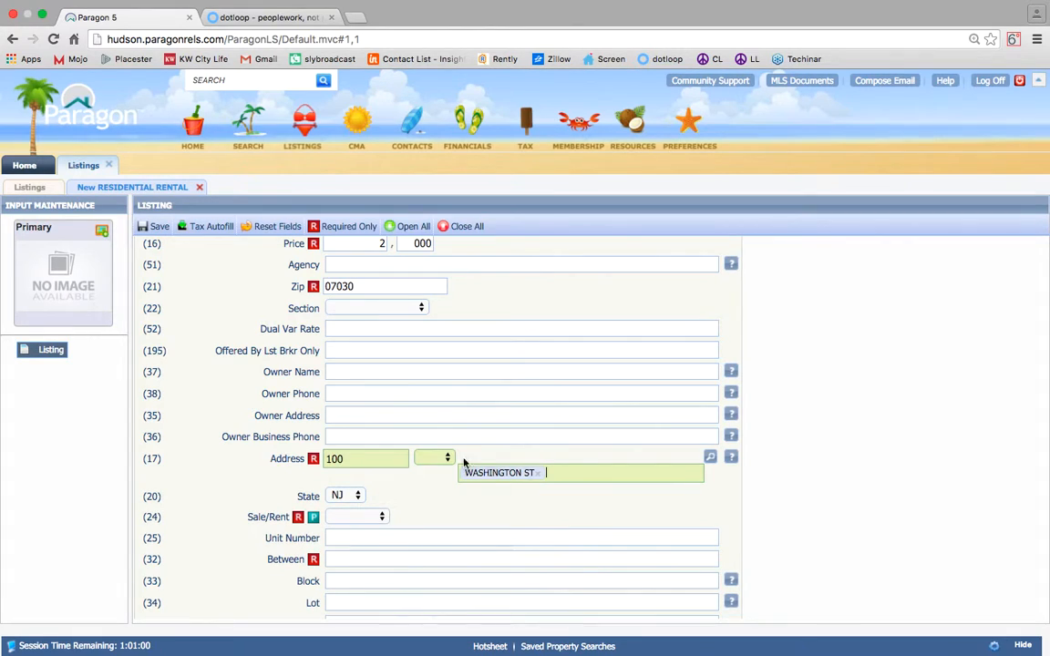
{"action": "scroll", "coordinate": [494, 483], "scroll_direction": "down", "scroll_amount": 3}
Mark the listing For Rent, with unit 1R and the Newark cross streets.
{"action": "left_click", "coordinate": [357, 391]}
{"action": "left_click", "coordinate": [352, 402]}
{"action": "left_click", "coordinate": [368, 412]}
{"action": "type", "text": "1R"}
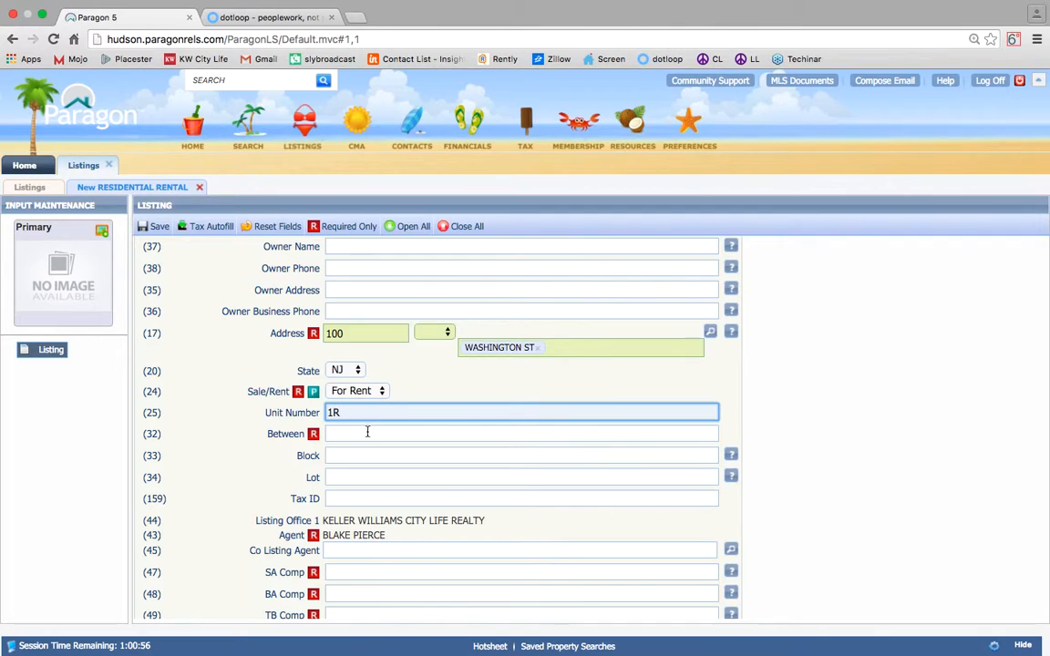
{"action": "left_click", "coordinate": [368, 433]}
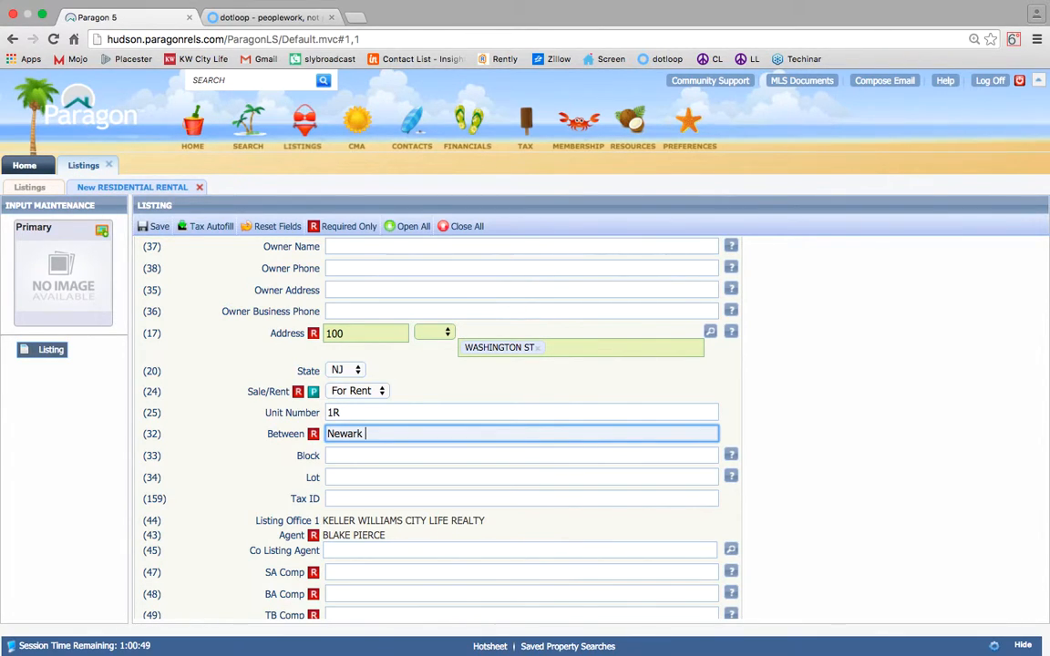
{"action": "type", "text": "Newark & 2nd"}
Set SA, BA and TB compensation all to .5-100.
{"action": "scroll", "coordinate": [403, 427], "scroll_direction": "down", "scroll_amount": 3}
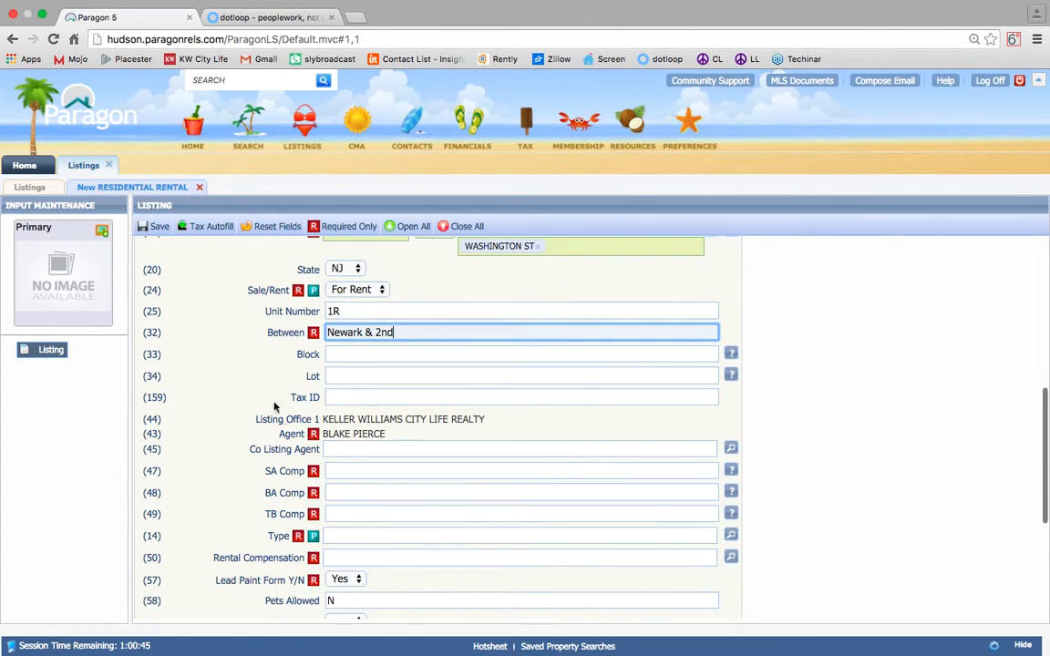
{"action": "scroll", "coordinate": [364, 402], "scroll_direction": "down", "scroll_amount": 2}
{"action": "left_click", "coordinate": [361, 415]}
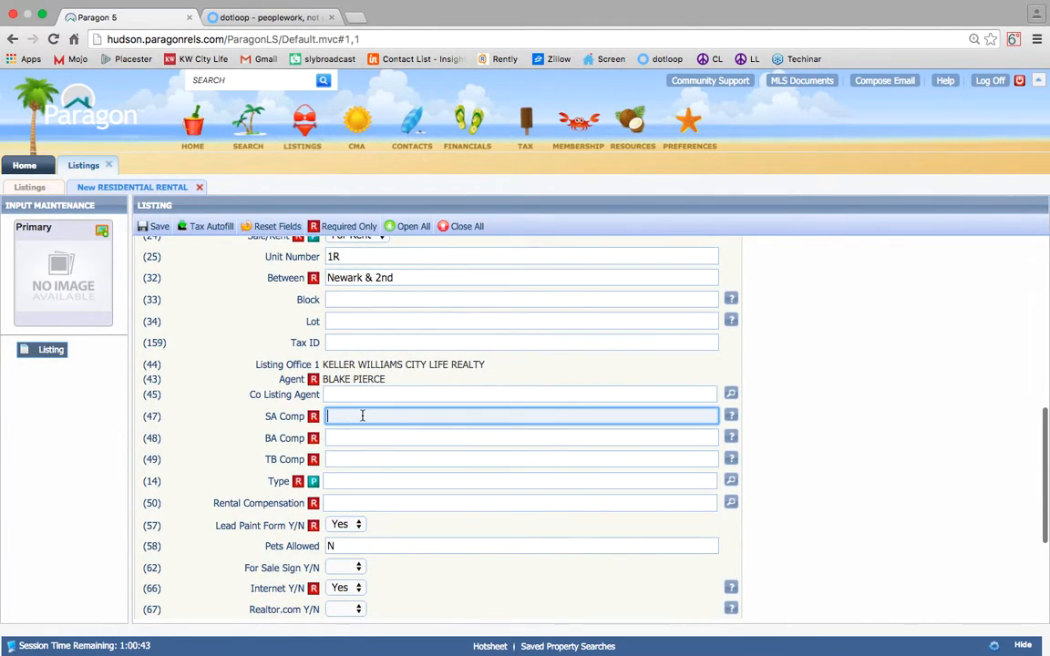
{"action": "type", "text": ".5-10"}
{"action": "left_click_drag", "start_coordinate": [365, 415], "coordinate": [300, 419]}
{"action": "key", "text": "super+c"}
{"action": "left_click", "coordinate": [386, 442]}
{"action": "key", "text": "super+v"}
{"action": "left_click", "coordinate": [365, 459]}
{"action": "key", "text": "super+v"}
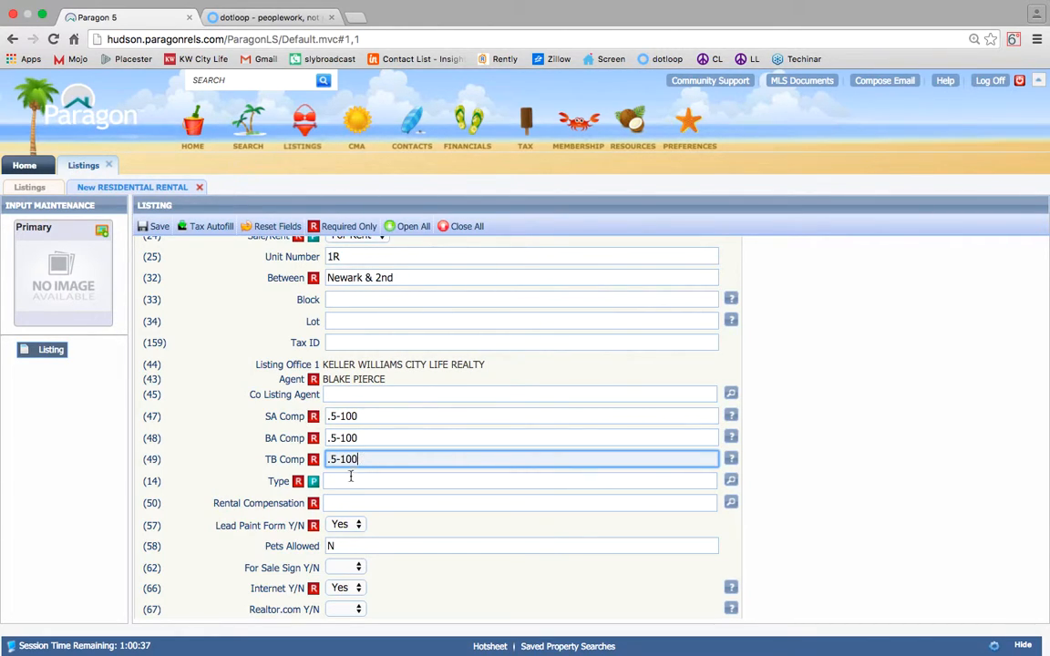
Set type RR - Residential Rental and rental compensation T - Paid by Tenant.
{"action": "left_click", "coordinate": [350, 480]}
{"action": "type", "text": "rr"}
{"action": "key", "text": "Return"}
{"action": "scroll", "coordinate": [390, 441], "scroll_direction": "down", "scroll_amount": 2}
{"action": "left_click", "coordinate": [390, 450]}
{"action": "type", "text": "te"}
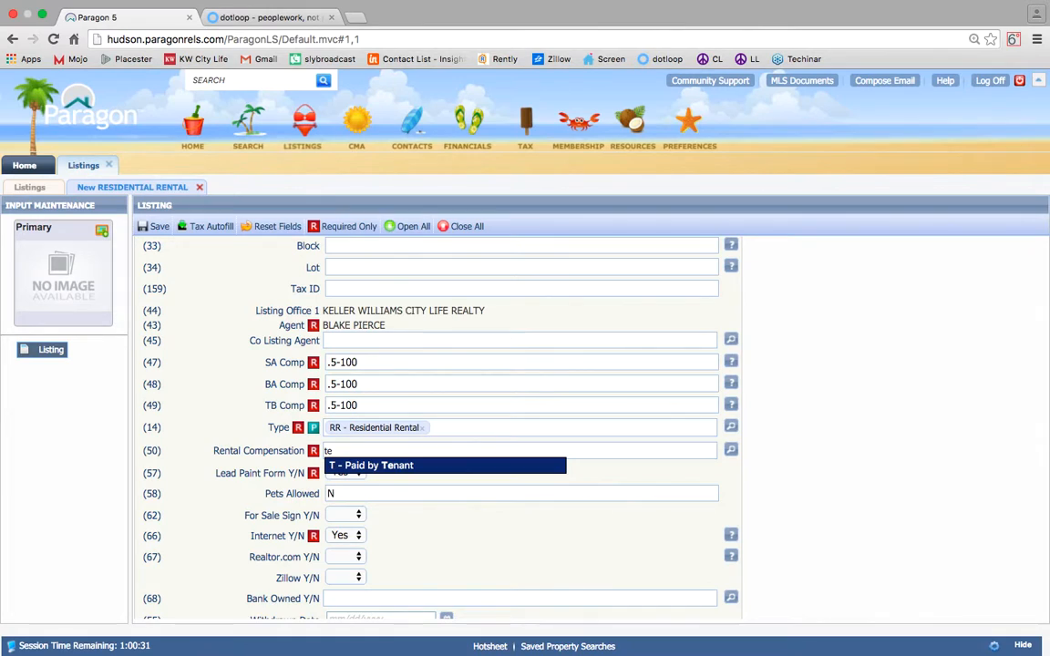
{"action": "key", "text": "Return"}
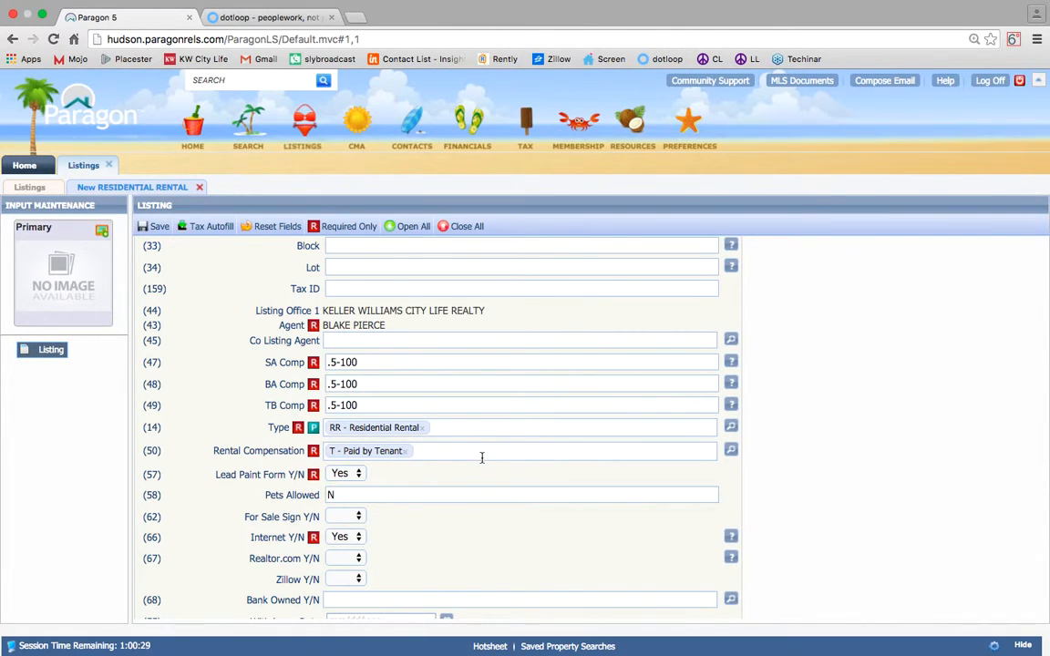
{"action": "type", "text": "lan"}
{"action": "key", "text": "BackSpace"}
{"action": "key", "text": "BackSpace"}
{"action": "key", "text": "BackSpace"}
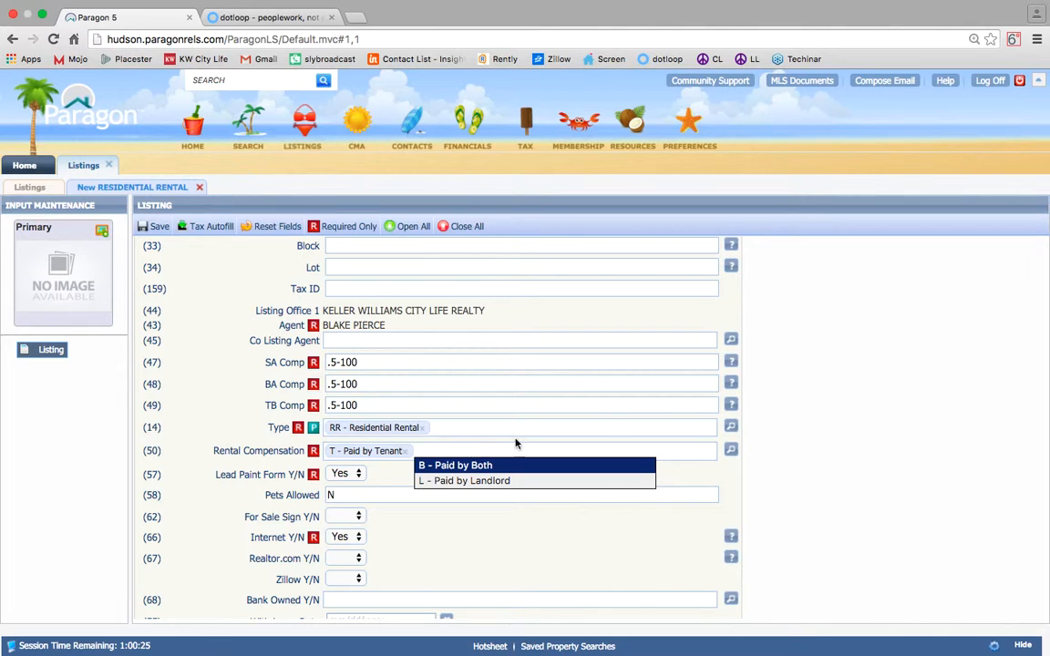
{"action": "left_click", "coordinate": [736, 479]}
Change Pets Allowed to Y and set Realtor.com and Zillow syndication to Yes.
{"action": "scroll", "coordinate": [408, 493], "scroll_direction": "down", "scroll_amount": 1}
{"action": "scroll", "coordinate": [407, 493], "scroll_direction": "down", "scroll_amount": 1}
{"action": "left_click", "coordinate": [337, 429]}
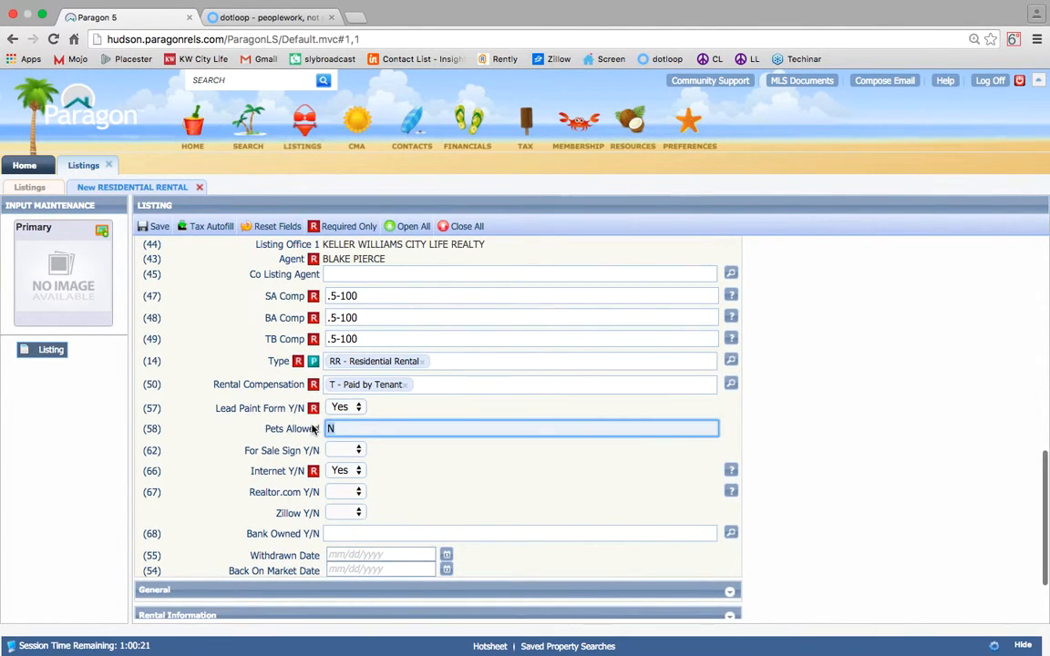
{"action": "key", "text": "BackSpace"}
{"action": "type", "text": "Y"}
{"action": "left_click", "coordinate": [415, 470]}
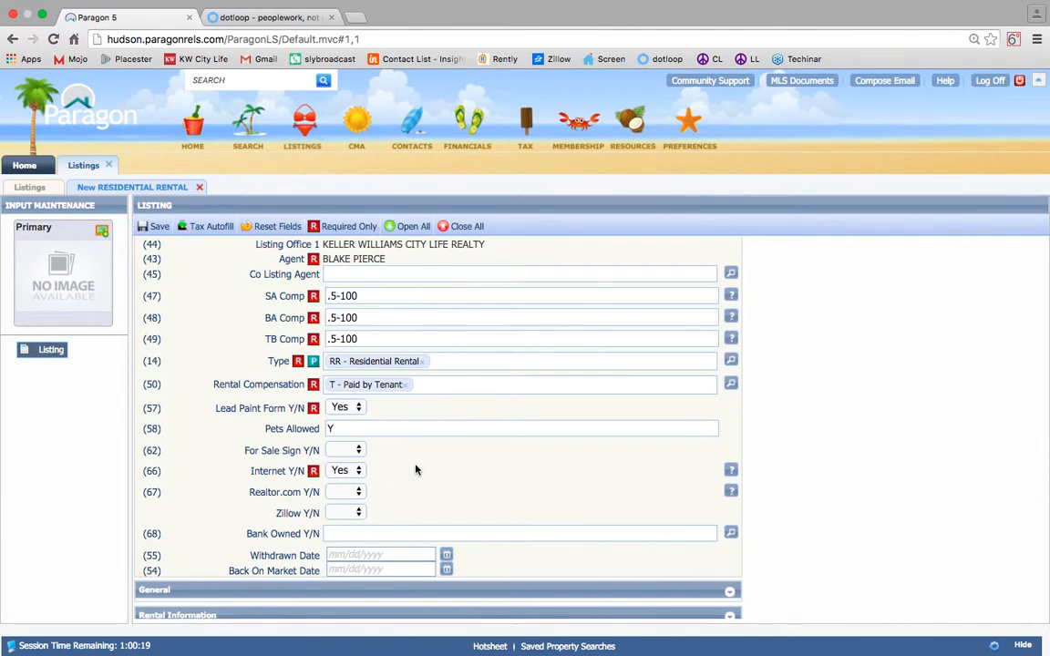
{"action": "scroll", "coordinate": [369, 433], "scroll_direction": "down", "scroll_amount": 4}
{"action": "left_click", "coordinate": [355, 426]}
{"action": "left_click", "coordinate": [340, 453]}
{"action": "left_click", "coordinate": [356, 449]}
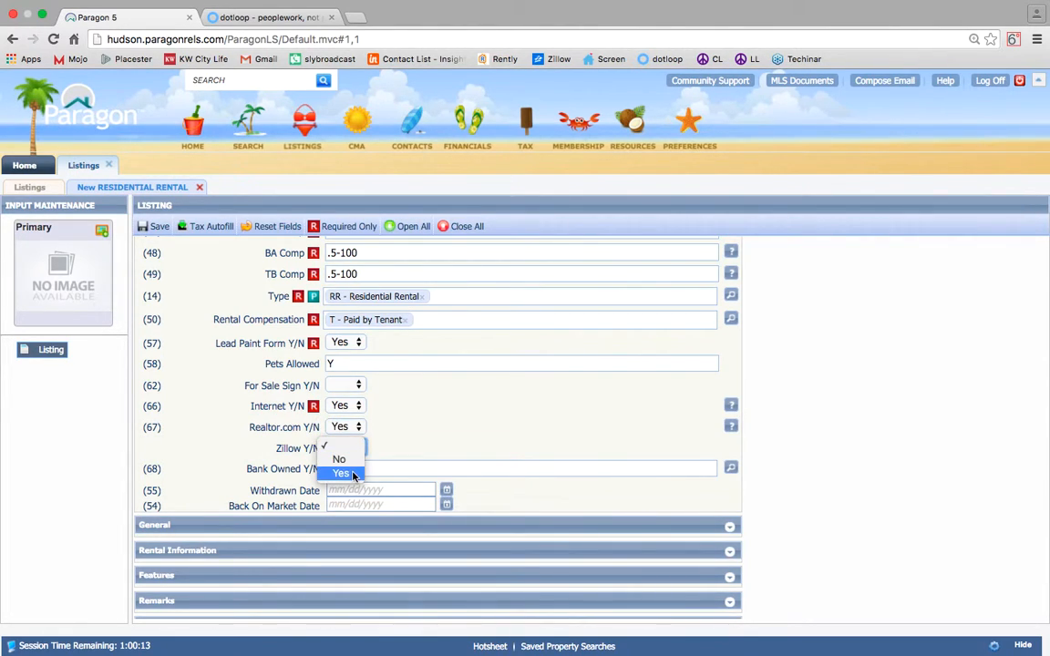
{"action": "left_click", "coordinate": [353, 475]}
{"action": "scroll", "coordinate": [428, 434], "scroll_direction": "down", "scroll_amount": 1}
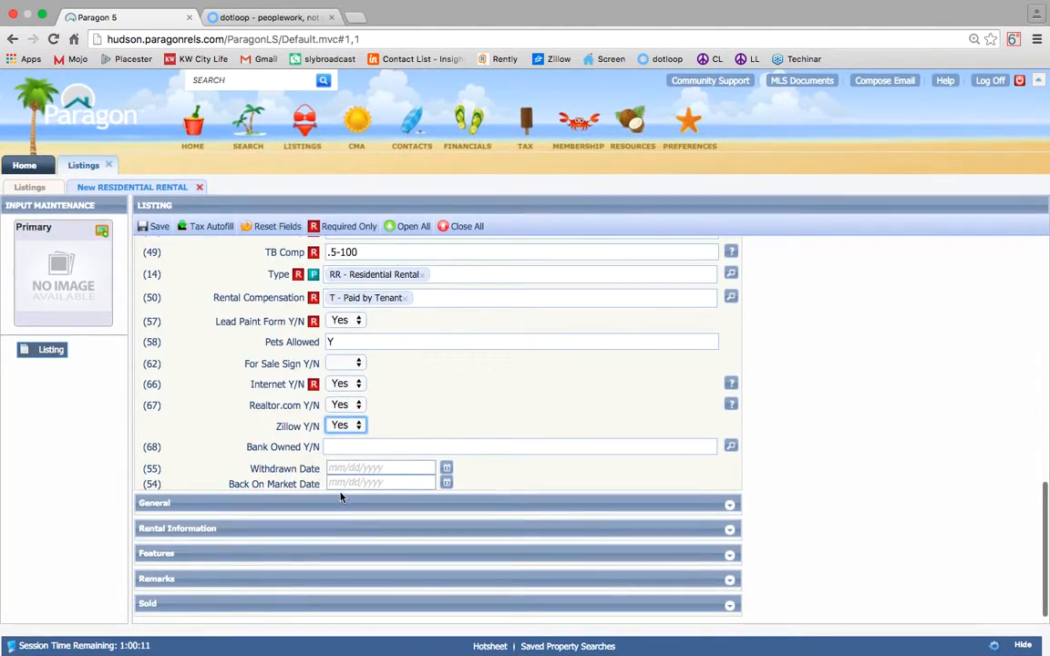
In the General section, enter 1 Level 1 kitchen, living room and half bath, and 2 Level 2 bedrooms.
{"action": "left_click", "coordinate": [267, 506]}
{"action": "scroll", "coordinate": [267, 507], "scroll_direction": "down", "scroll_amount": 5}
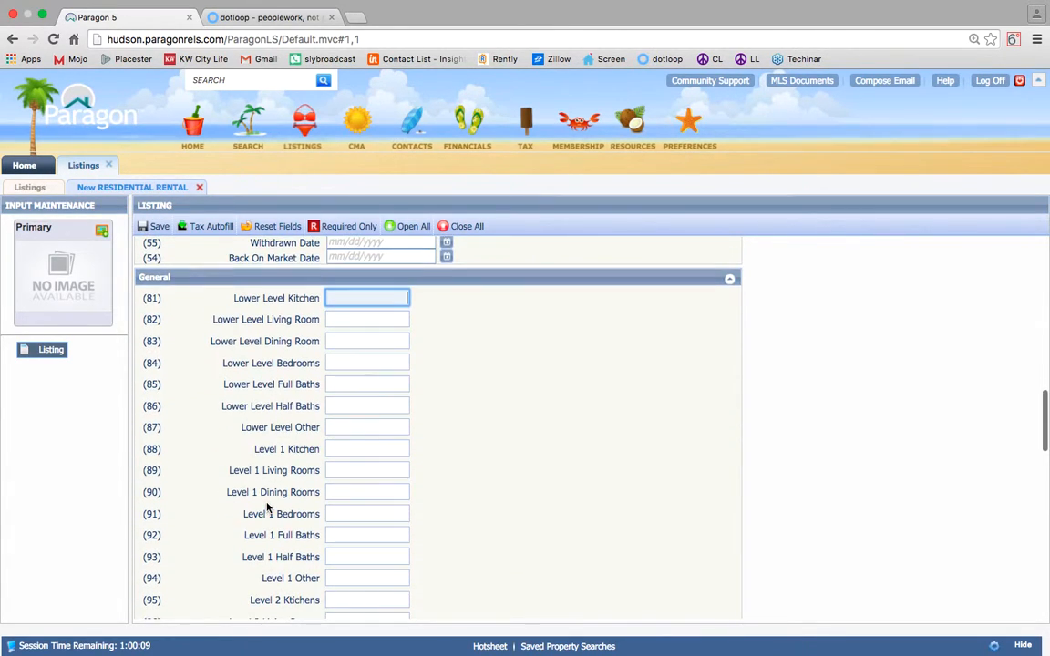
{"action": "left_click", "coordinate": [386, 361]}
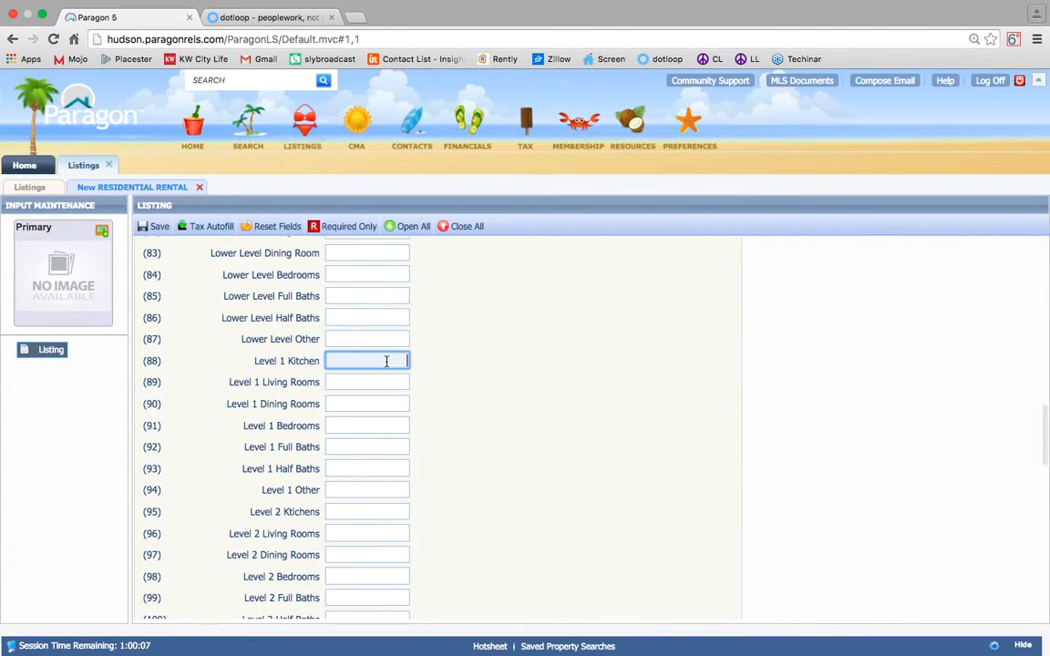
{"action": "key", "text": "Tab"}
{"action": "key", "text": "Tab"}
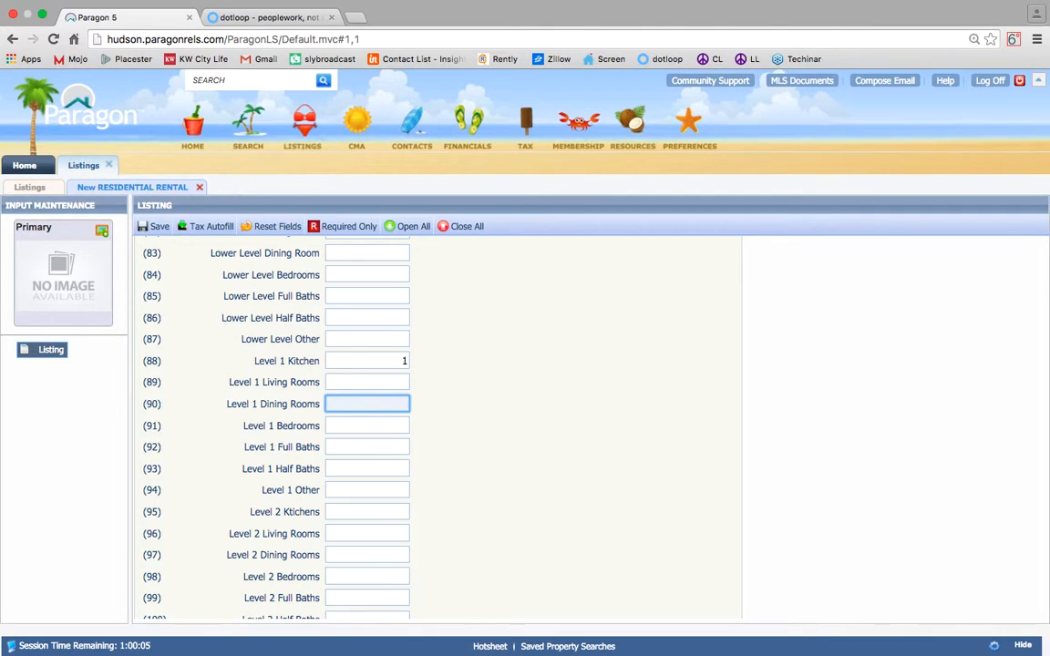
{"action": "left_click", "coordinate": [388, 384]}
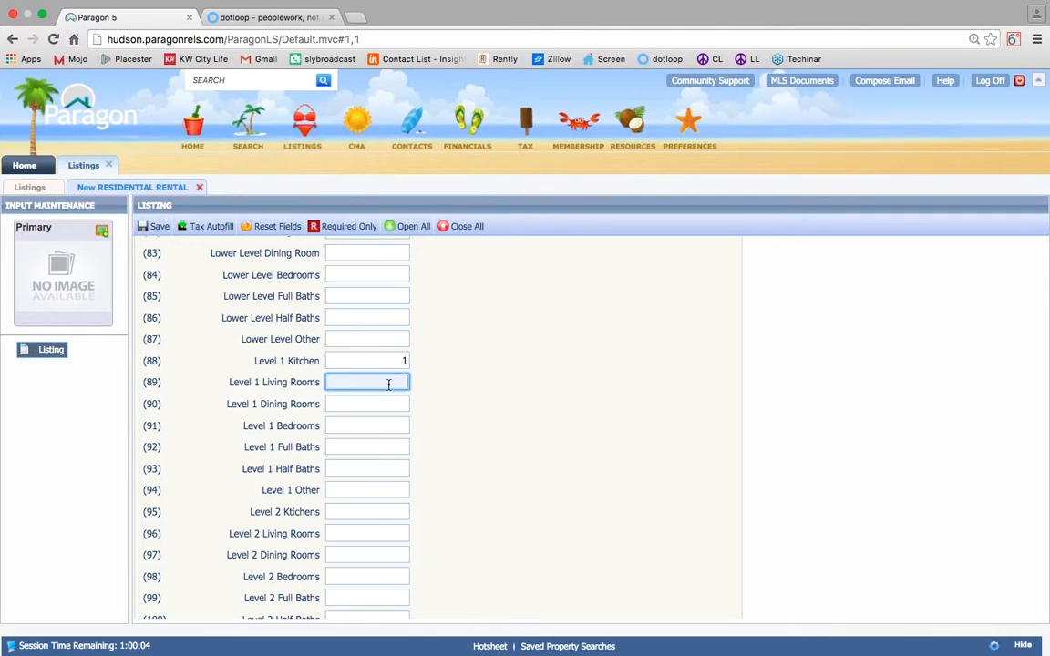
{"action": "left_click", "coordinate": [370, 469]}
{"action": "type", "text": "1"}
{"action": "scroll", "coordinate": [370, 468], "scroll_direction": "down", "scroll_amount": 3}
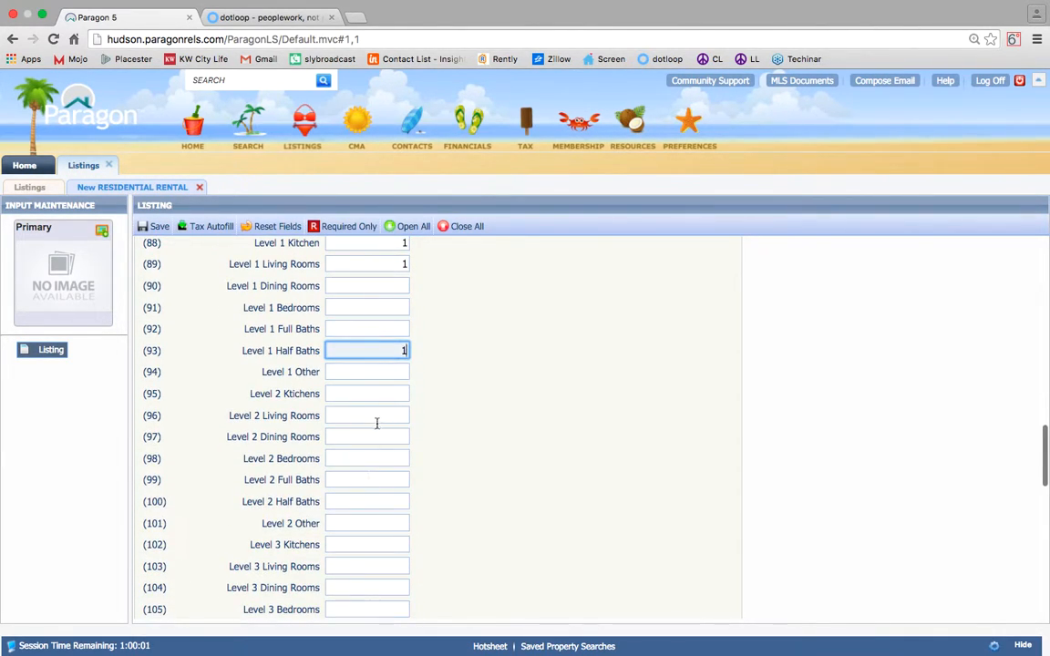
{"action": "left_click", "coordinate": [368, 457]}
{"action": "left_click", "coordinate": [368, 479]}
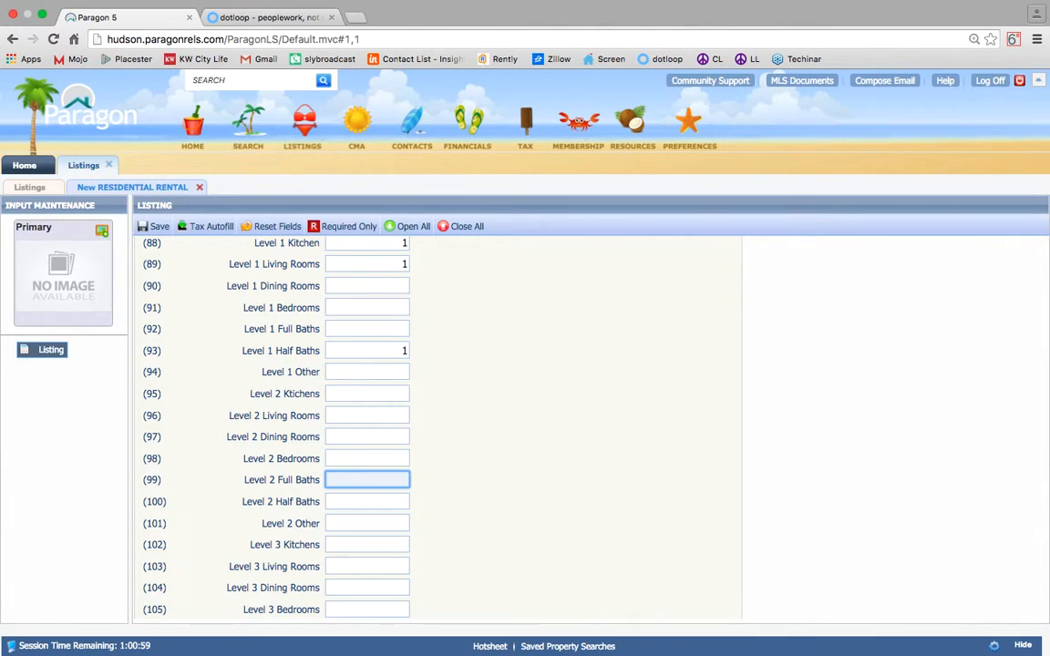
{"action": "left_click", "coordinate": [372, 459]}
{"action": "type", "text": "2"}
{"action": "left_click", "coordinate": [372, 477]}
Enter 1 Level 2 full bath, review dotloop's Residential Rental Property Description form, then return to Paragon.
{"action": "type", "text": "1"}
{"action": "left_click", "coordinate": [283, 18]}
{"action": "scroll", "coordinate": [340, 318], "scroll_direction": "down", "scroll_amount": 4}
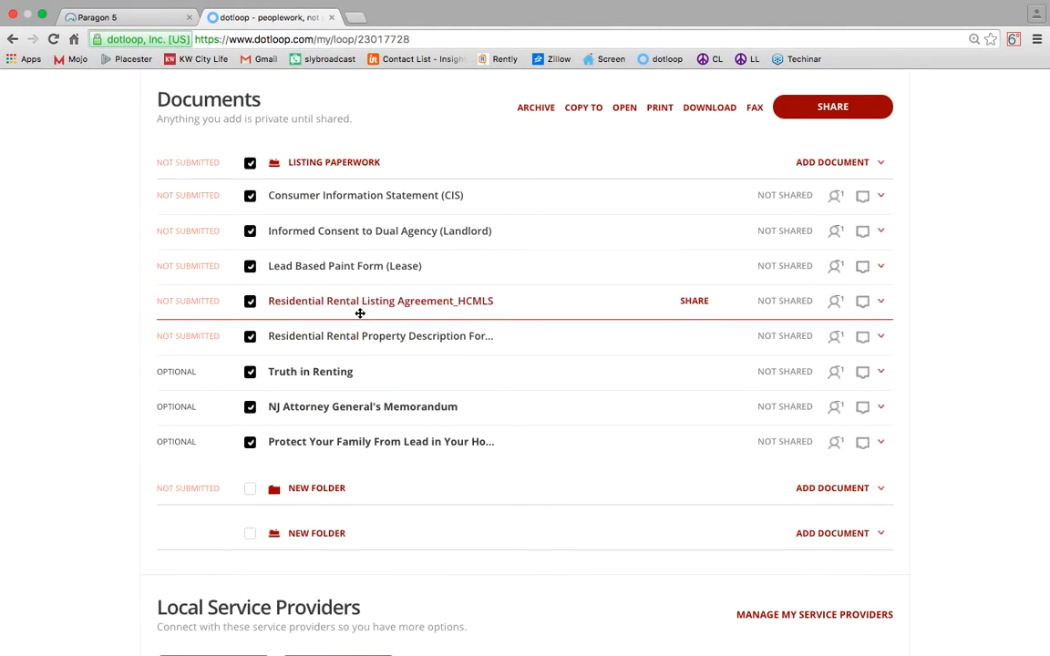
{"action": "left_click", "coordinate": [358, 345]}
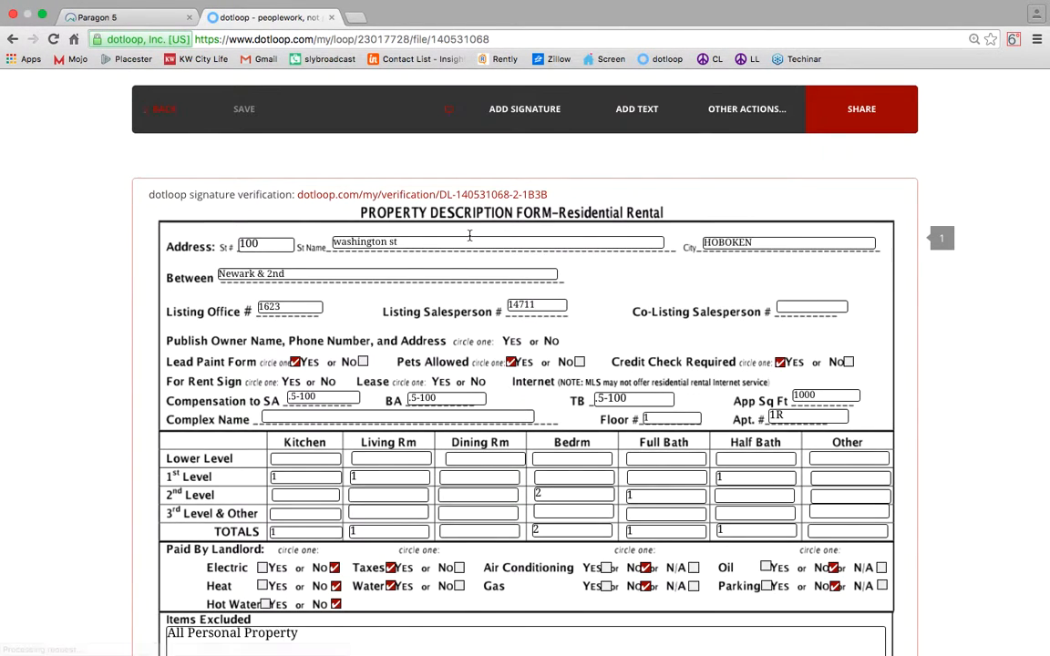
{"action": "scroll", "coordinate": [469, 238], "scroll_direction": "down", "scroll_amount": 5}
{"action": "scroll", "coordinate": [469, 239], "scroll_direction": "down", "scroll_amount": 8}
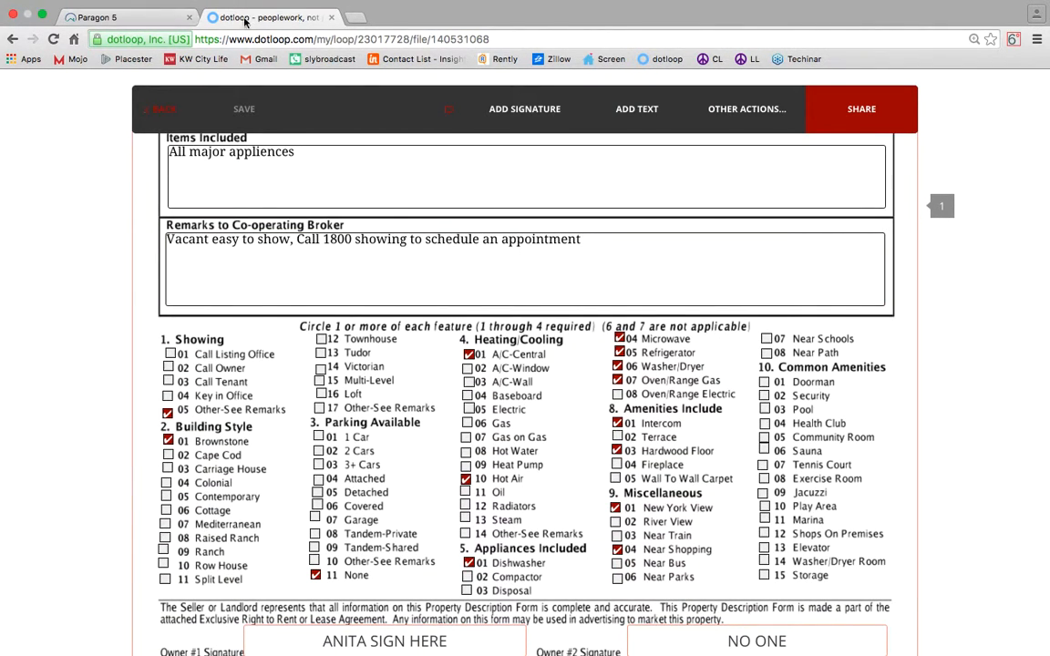
{"action": "left_click", "coordinate": [144, 20]}
Set the available date to Feb 1.
{"action": "scroll", "coordinate": [522, 337], "scroll_direction": "down", "scroll_amount": 8}
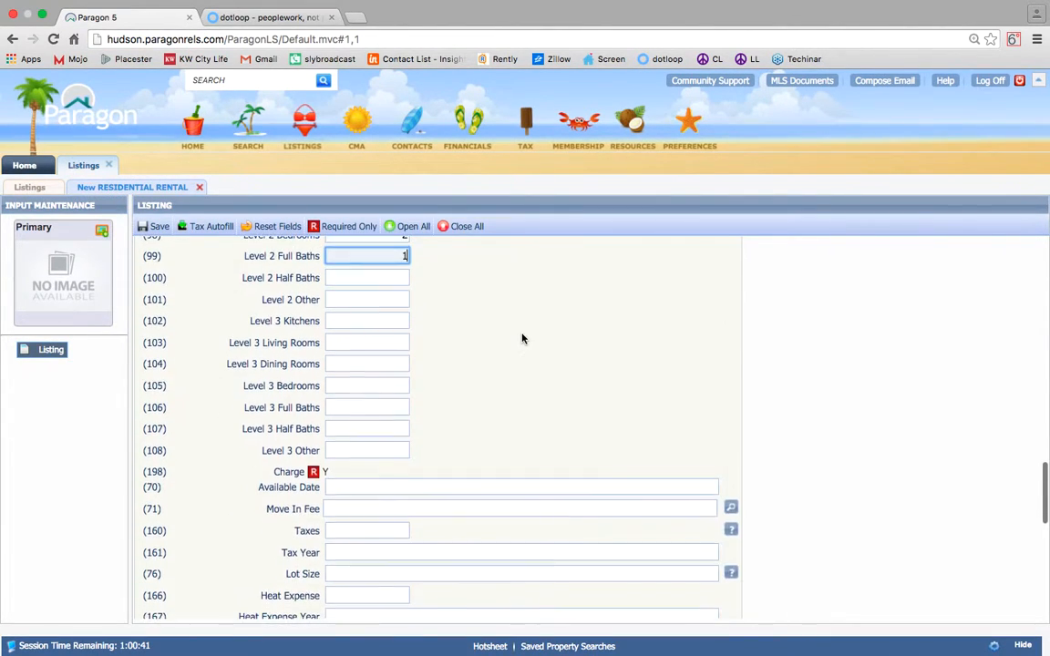
{"action": "left_click", "coordinate": [399, 365]}
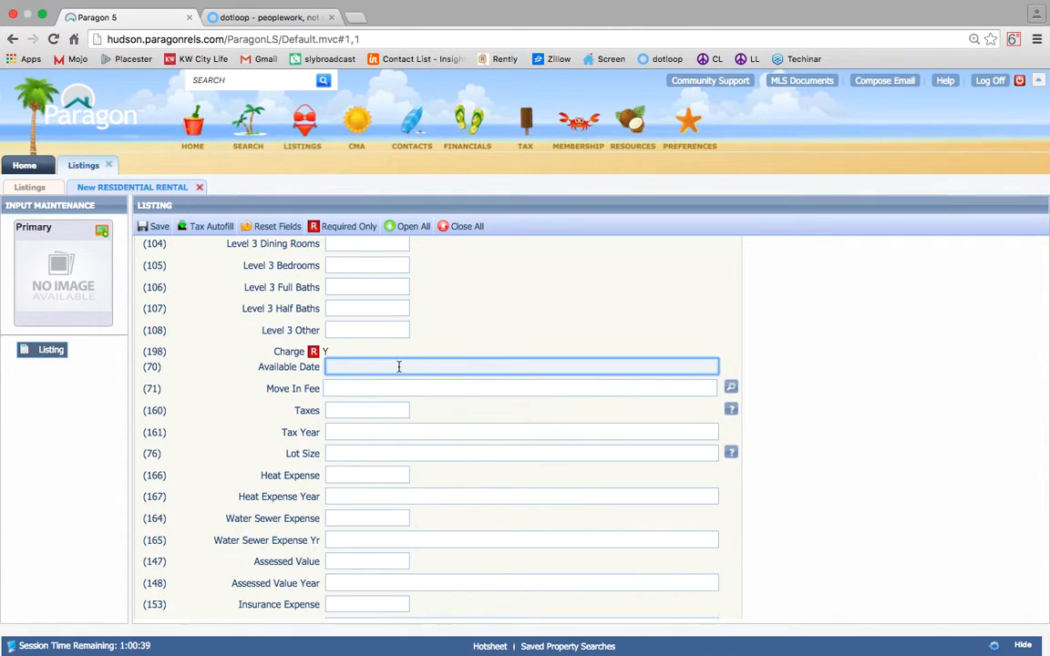
{"action": "type", "text": "Feb 1"}
{"action": "scroll", "coordinate": [411, 378], "scroll_direction": "down", "scroll_amount": 2}
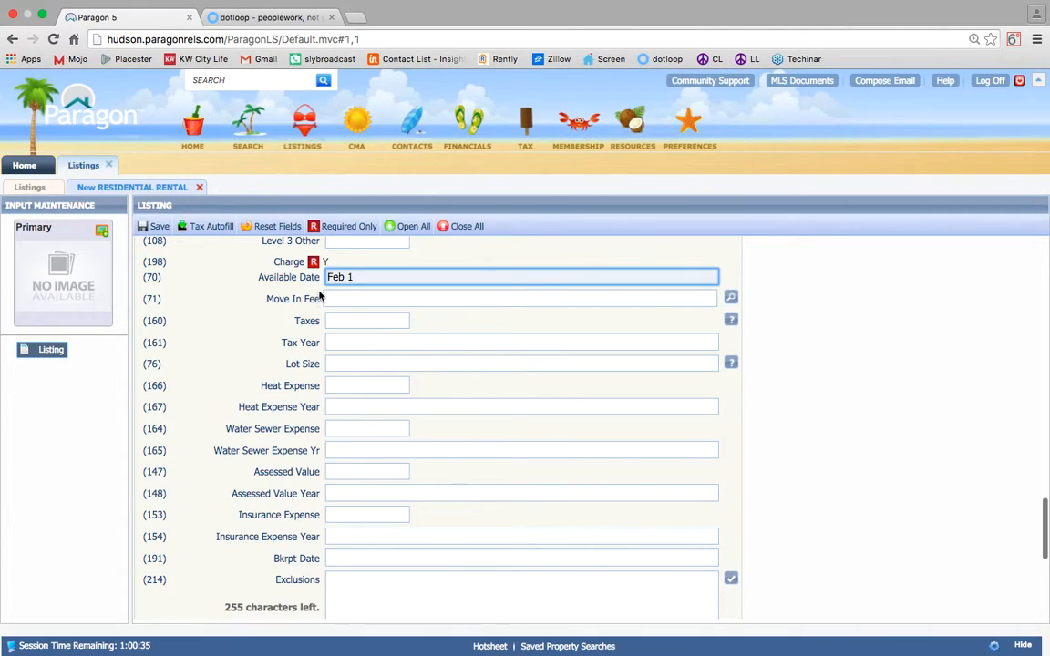
{"action": "scroll", "coordinate": [310, 364], "scroll_direction": "down", "scroll_amount": 2}
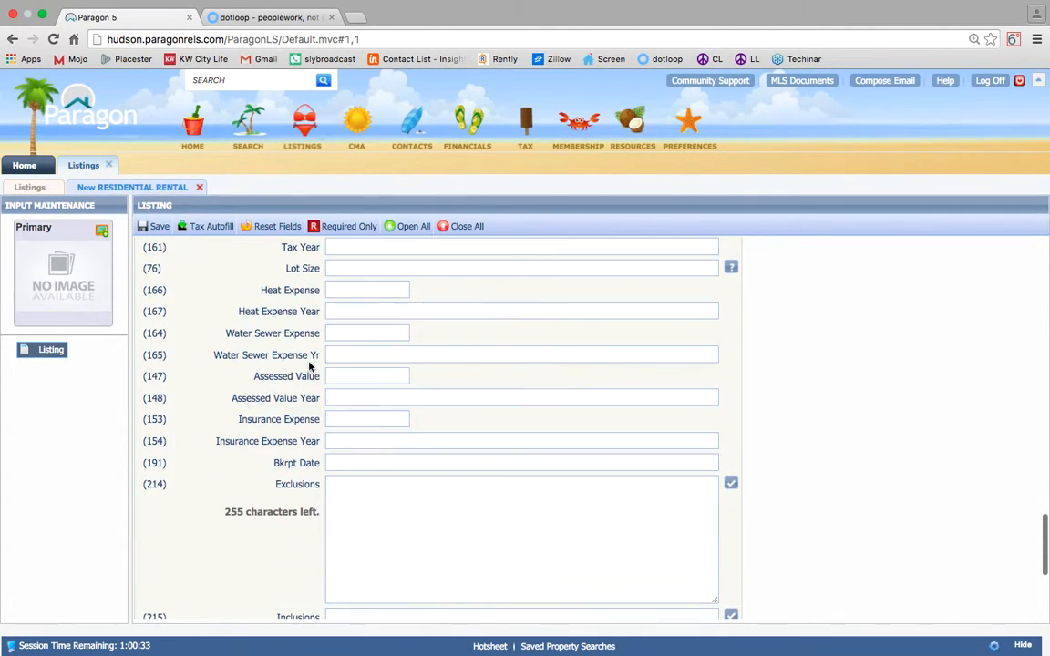
{"action": "scroll", "coordinate": [295, 475], "scroll_direction": "down", "scroll_amount": 1}
Enter Exclusions 'All personal property', correcting the misspelled 'persopnal'.
{"action": "left_click", "coordinate": [379, 476]}
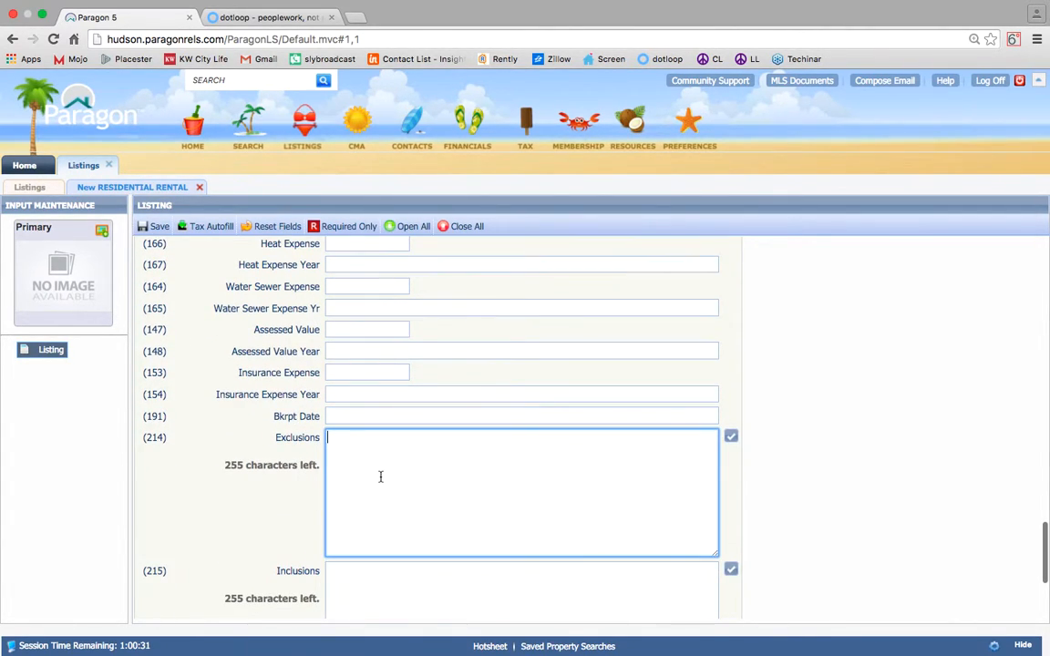
{"action": "type", "text": "All persopnal property"}
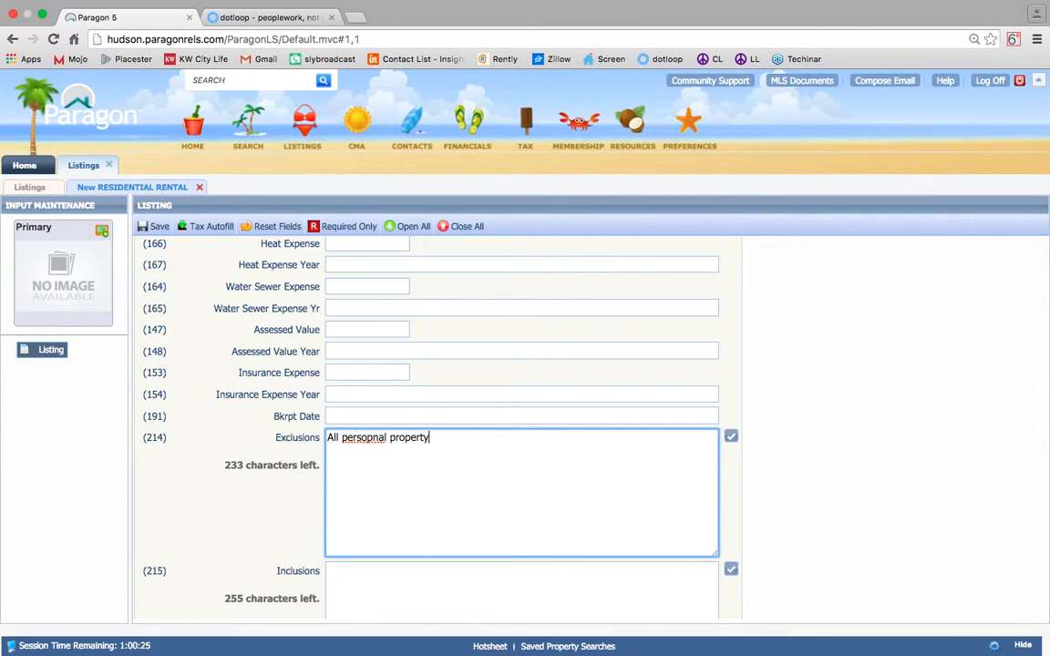
{"action": "left_click", "coordinate": [410, 589]}
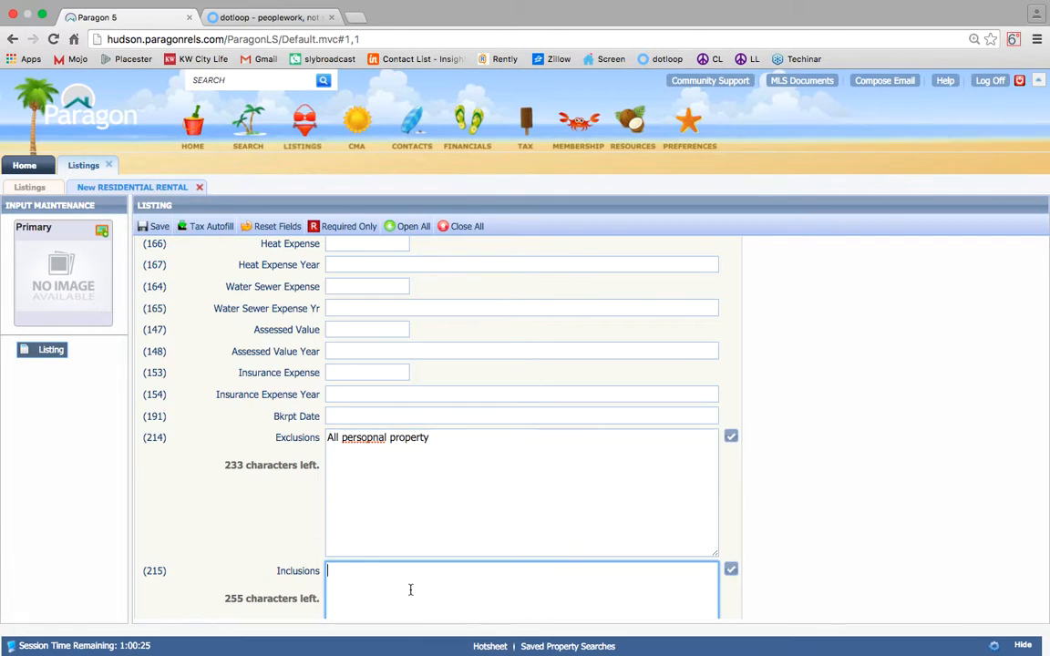
{"action": "right_click", "coordinate": [366, 441]}
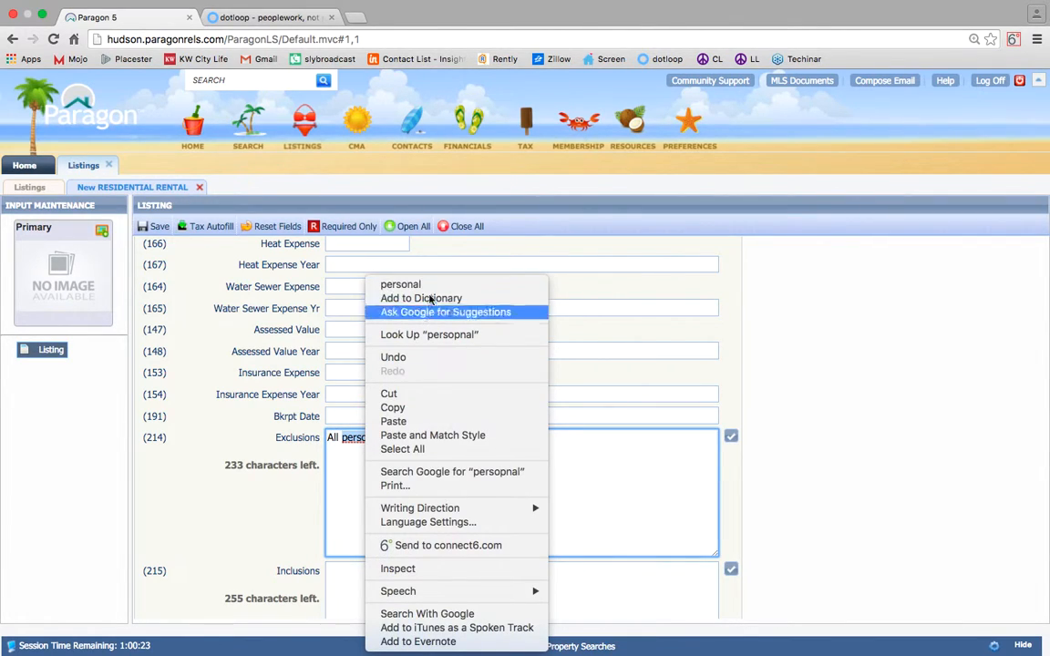
{"action": "left_click", "coordinate": [398, 283]}
{"action": "scroll", "coordinate": [413, 447], "scroll_direction": "down", "scroll_amount": 3}
Enter Inclusions 'All attached appliences'.
{"action": "left_click", "coordinate": [412, 448]}
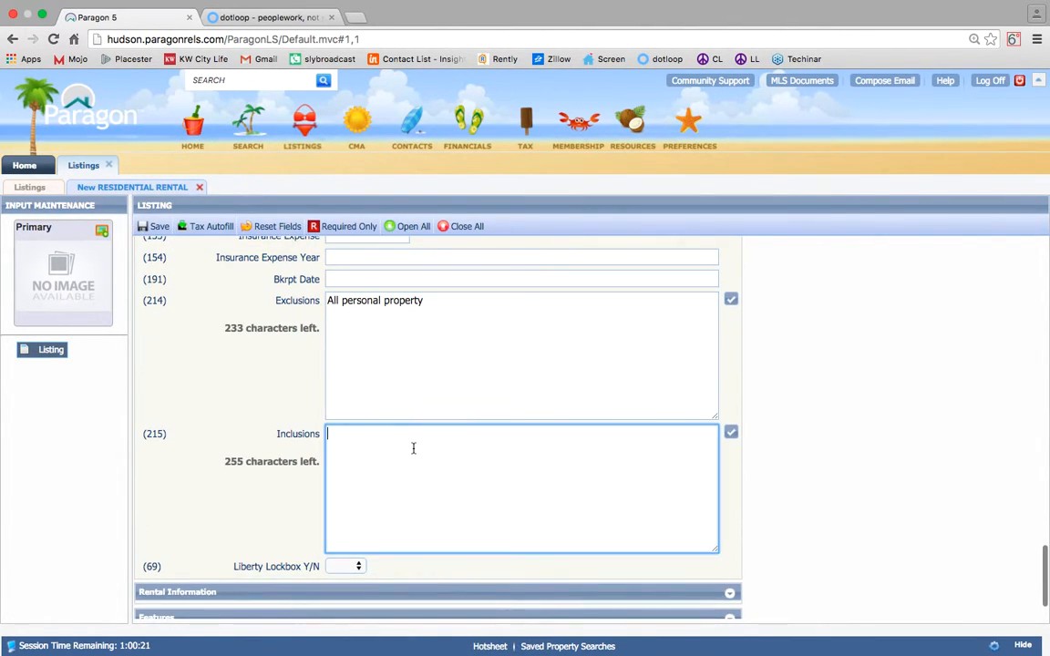
{"action": "type", "text": "All attached appliences"}
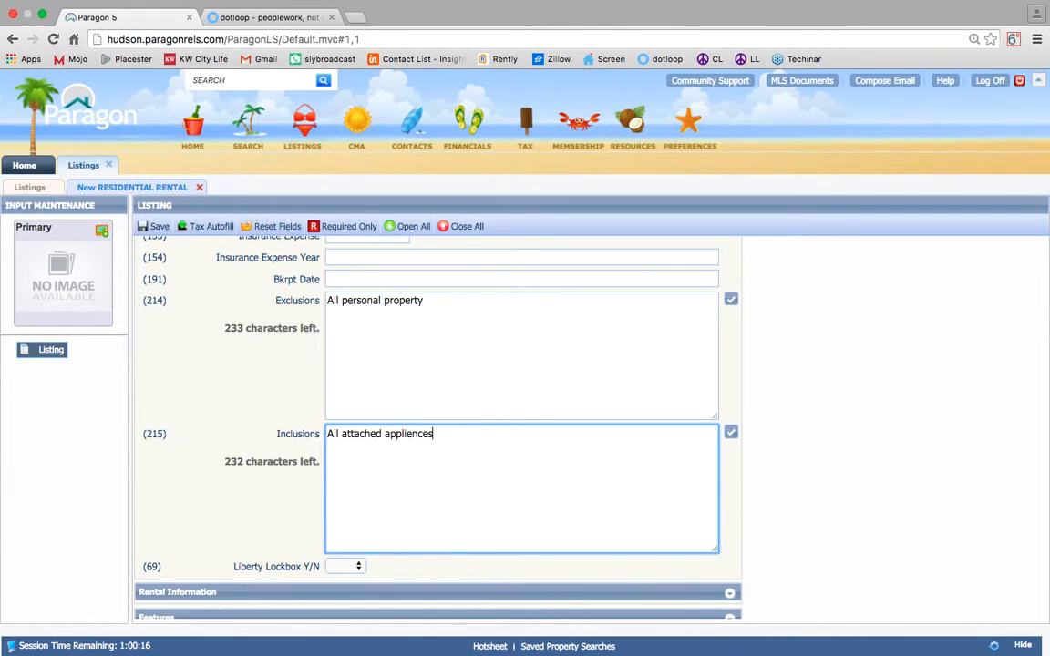
{"action": "scroll", "coordinate": [406, 349], "scroll_direction": "down", "scroll_amount": 2}
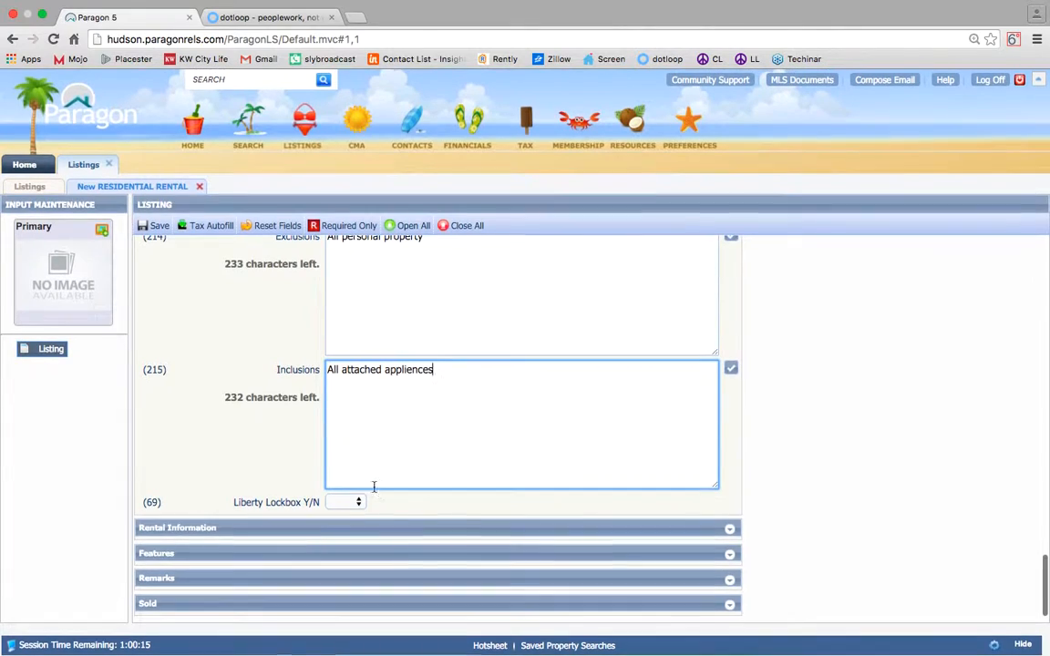
Enter credit check Y, floor 1, apartment 1R, 1000 sq ft, and set Lease to Yes.
{"action": "left_click", "coordinate": [307, 533]}
{"action": "scroll", "coordinate": [380, 415], "scroll_direction": "down", "scroll_amount": 4}
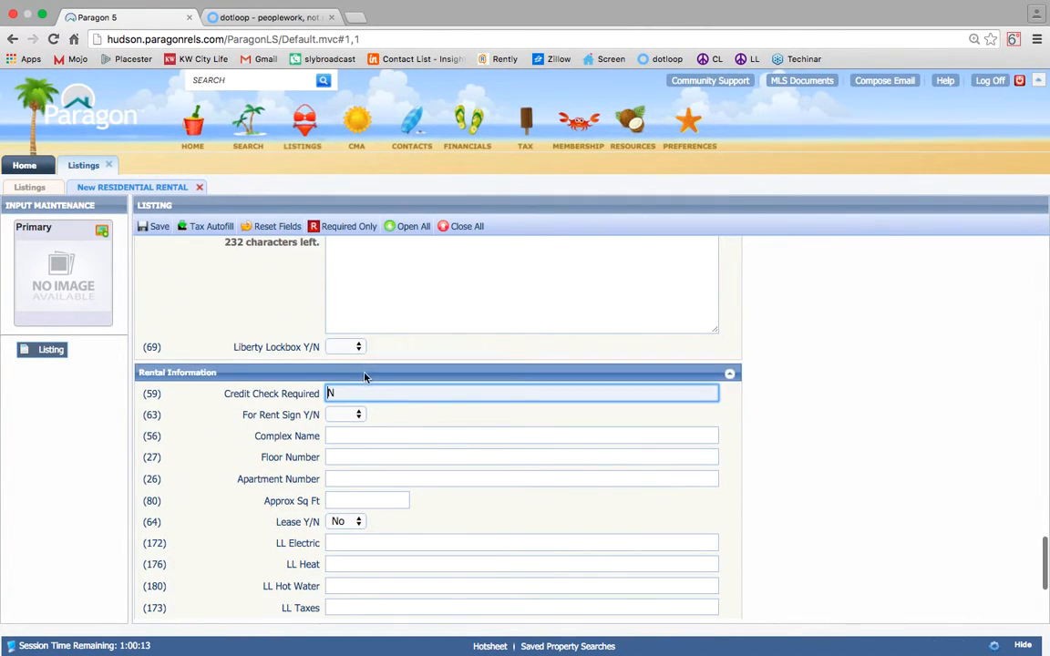
{"action": "left_click_drag", "start_coordinate": [358, 394], "coordinate": [203, 394]}
{"action": "type", "text": "Y"}
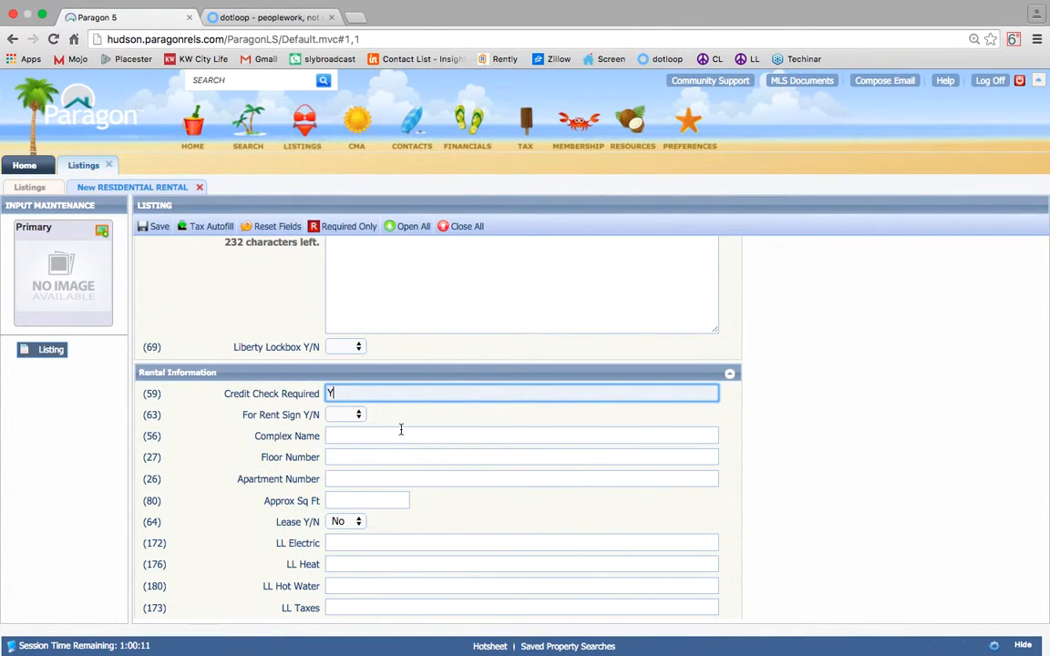
{"action": "left_click", "coordinate": [387, 458]}
{"action": "type", "text": "1"}
{"action": "scroll", "coordinate": [363, 415], "scroll_direction": "down", "scroll_amount": 2}
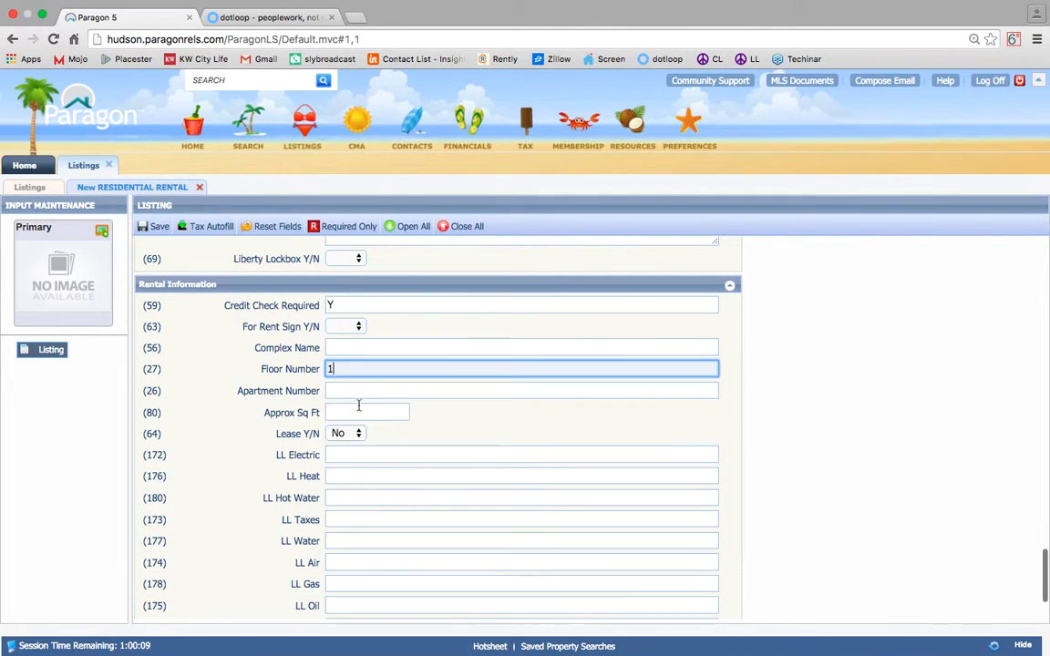
{"action": "left_click", "coordinate": [358, 390]}
{"action": "type", "text": "1R"}
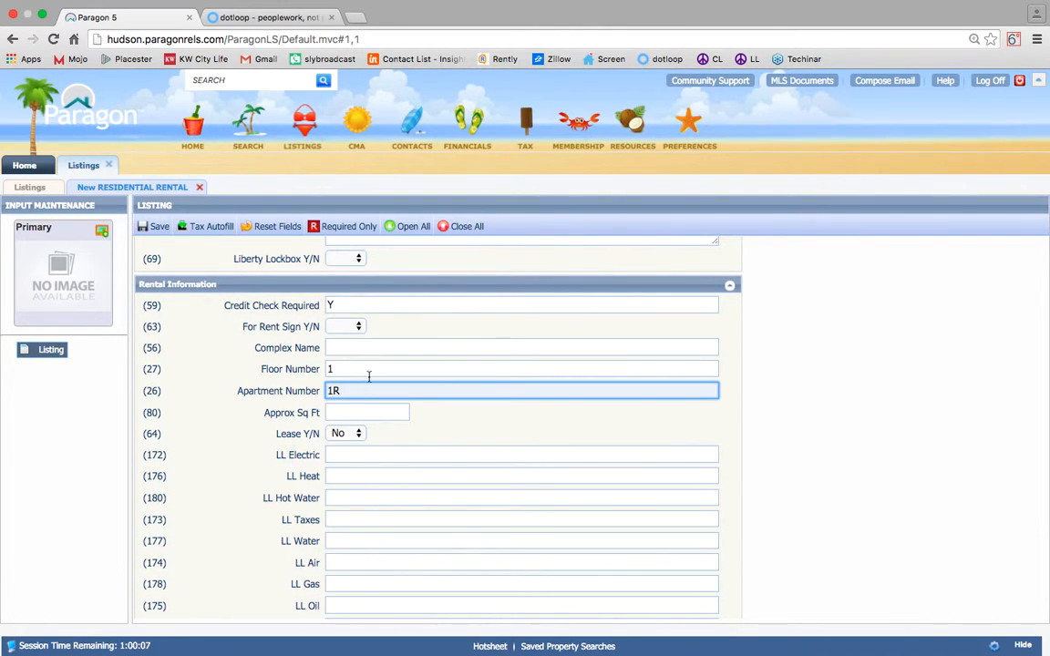
{"action": "left_click", "coordinate": [357, 415]}
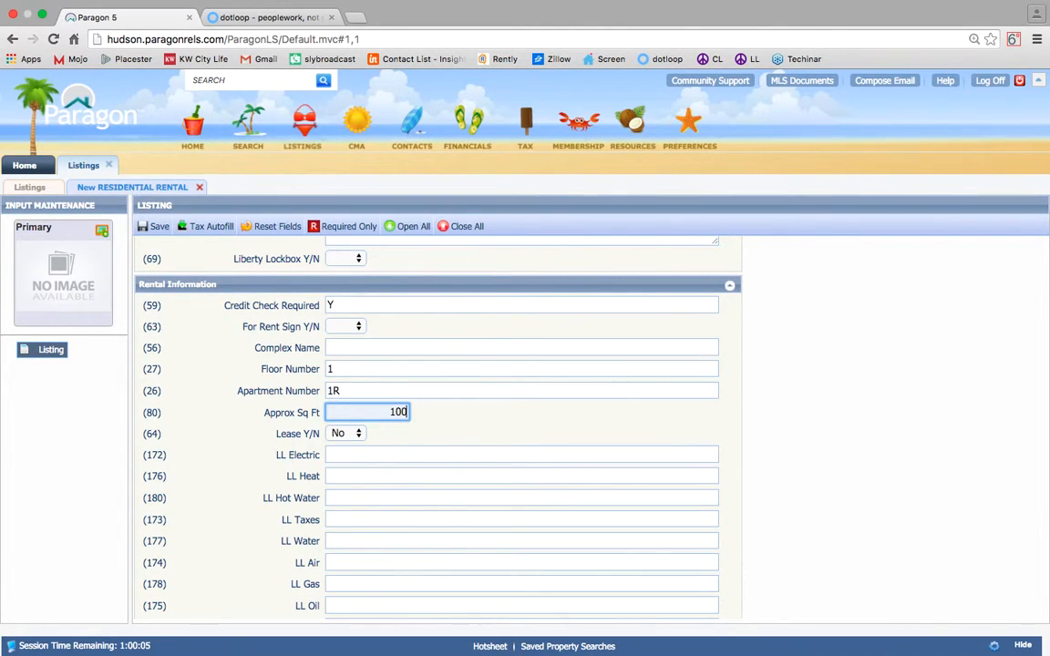
{"action": "left_click", "coordinate": [462, 427]}
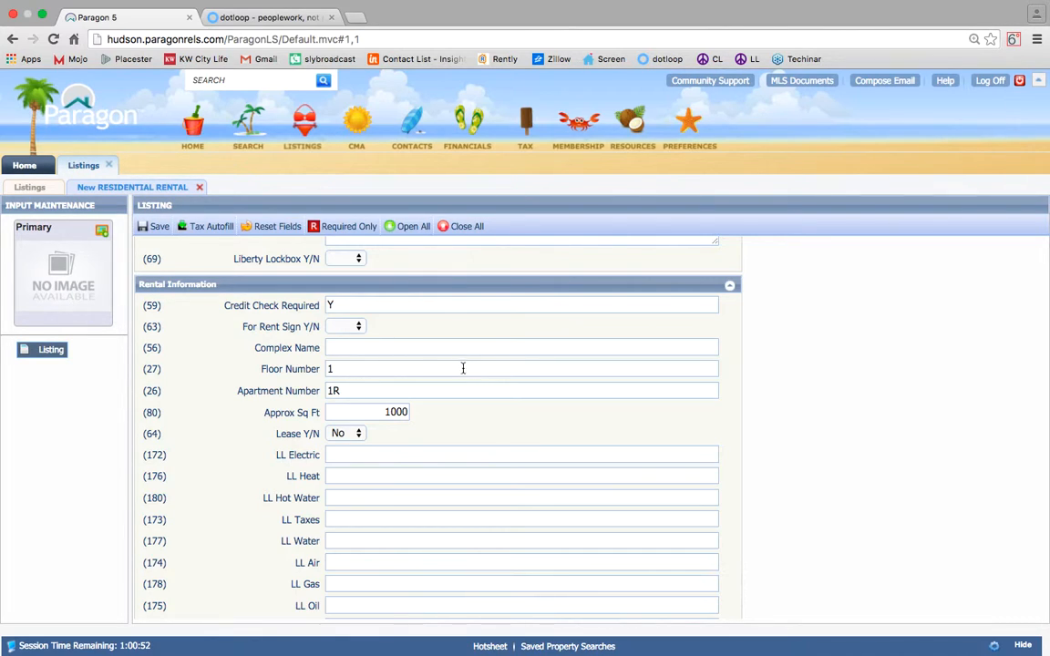
{"action": "left_click", "coordinate": [345, 434]}
{"action": "left_click", "coordinate": [341, 447]}
Fill the landlord-paid utility fields: taxes and water y, all others n.
{"action": "left_click", "coordinate": [352, 453]}
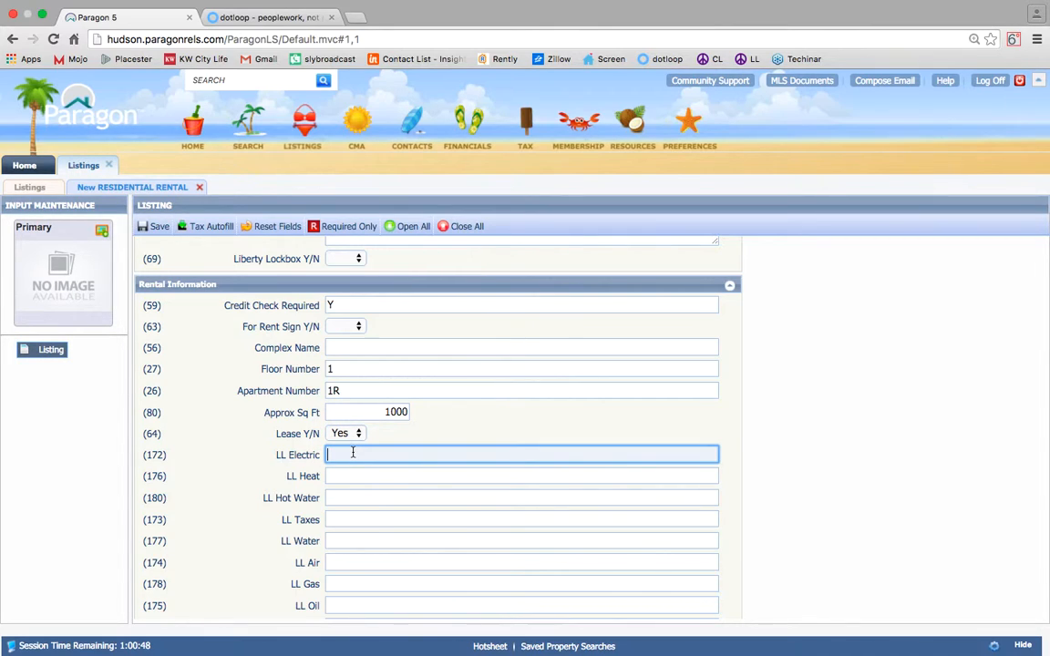
{"action": "type", "text": "n"}
{"action": "key", "text": "Tab"}
{"action": "type", "text": "n"}
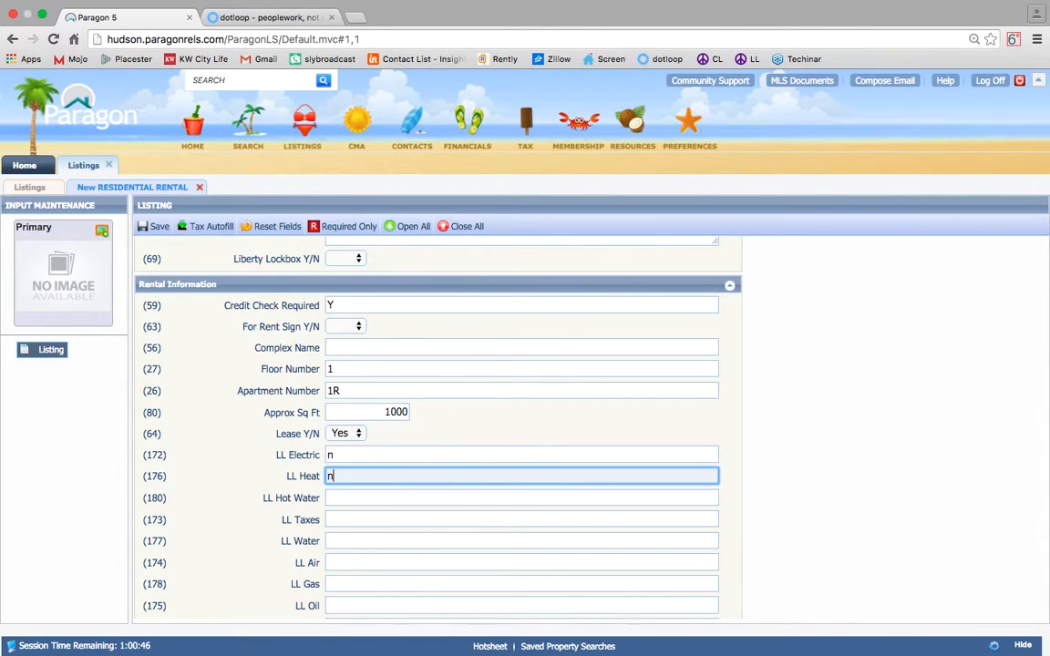
{"action": "key", "text": "Tab"}
{"action": "type", "text": "n"}
{"action": "key", "text": "Tab"}
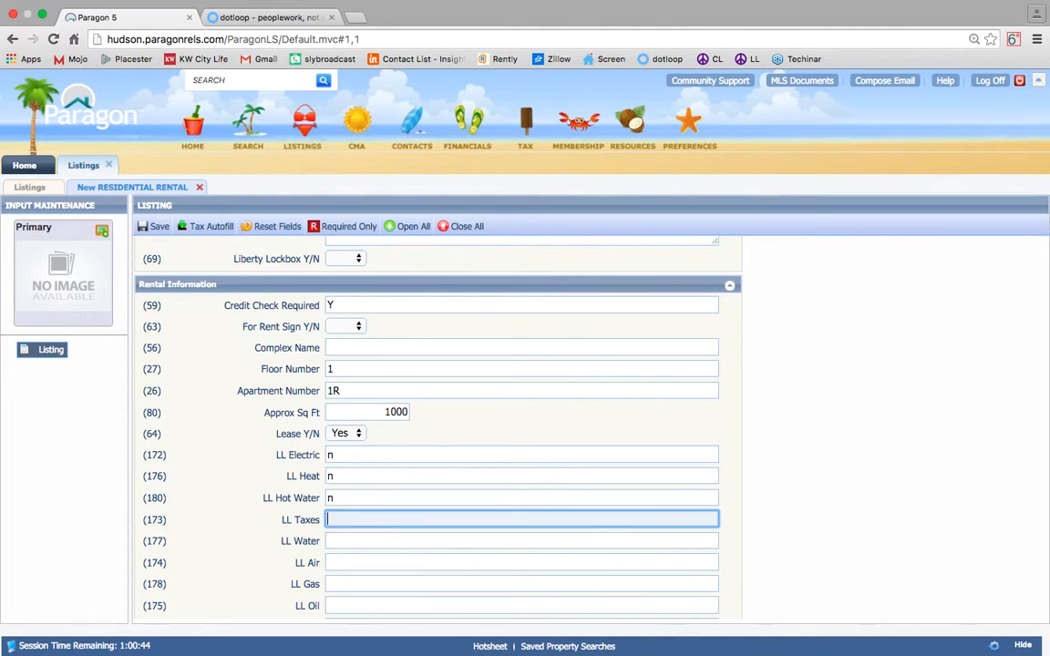
{"action": "type", "text": "y"}
{"action": "key", "text": "Tab"}
{"action": "type", "text": "y"}
{"action": "key", "text": "Tab"}
{"action": "type", "text": "n"}
{"action": "key", "text": "Tab"}
{"action": "type", "text": "n\tn\tn"}
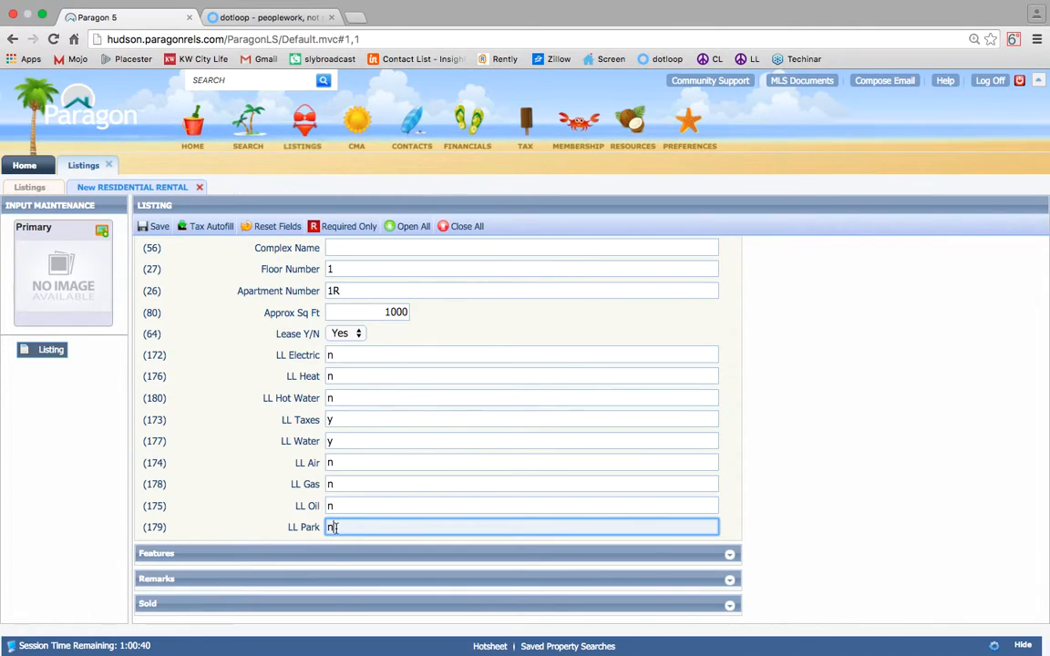
Confirm the landlord-paid utilities against the dotloop form, then expand the Features section.
{"action": "left_click", "coordinate": [267, 35]}
{"action": "scroll", "coordinate": [463, 445], "scroll_direction": "down", "scroll_amount": 3}
{"action": "scroll", "coordinate": [463, 444], "scroll_direction": "up", "scroll_amount": 4}
{"action": "scroll", "coordinate": [463, 445], "scroll_direction": "up", "scroll_amount": 2}
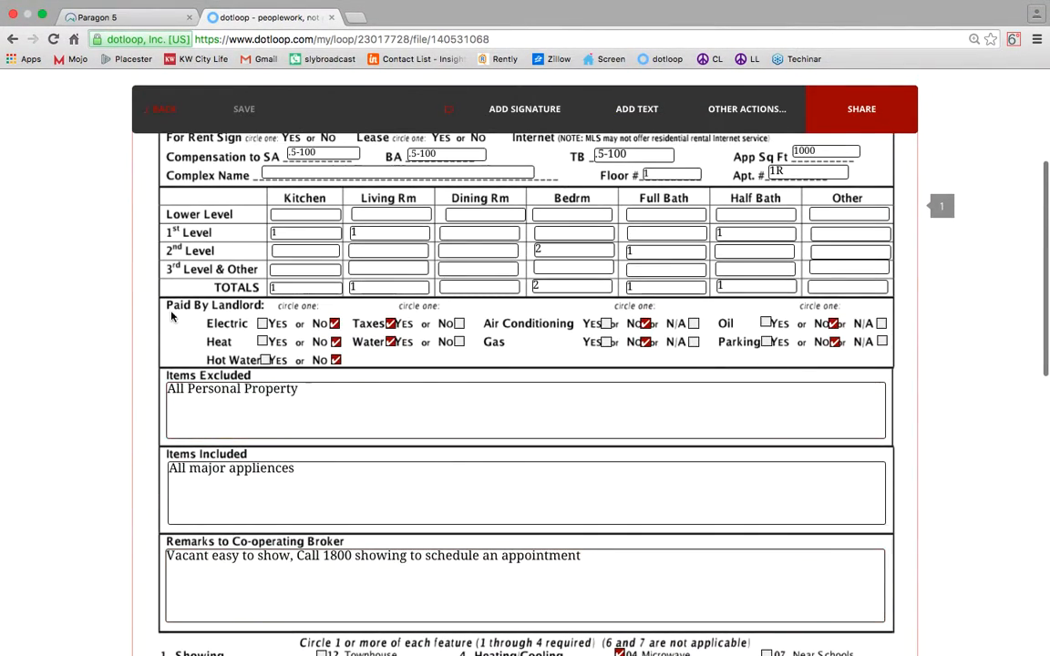
{"action": "left_click", "coordinate": [127, 19]}
{"action": "left_click", "coordinate": [351, 551]}
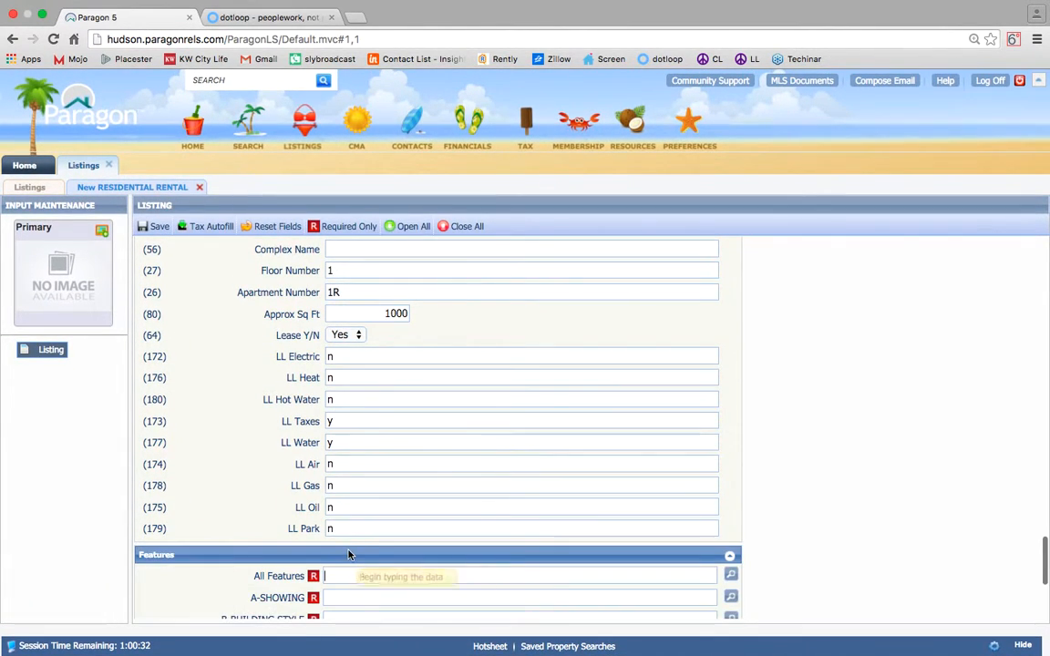
{"action": "scroll", "coordinate": [466, 395], "scroll_direction": "down", "scroll_amount": 3}
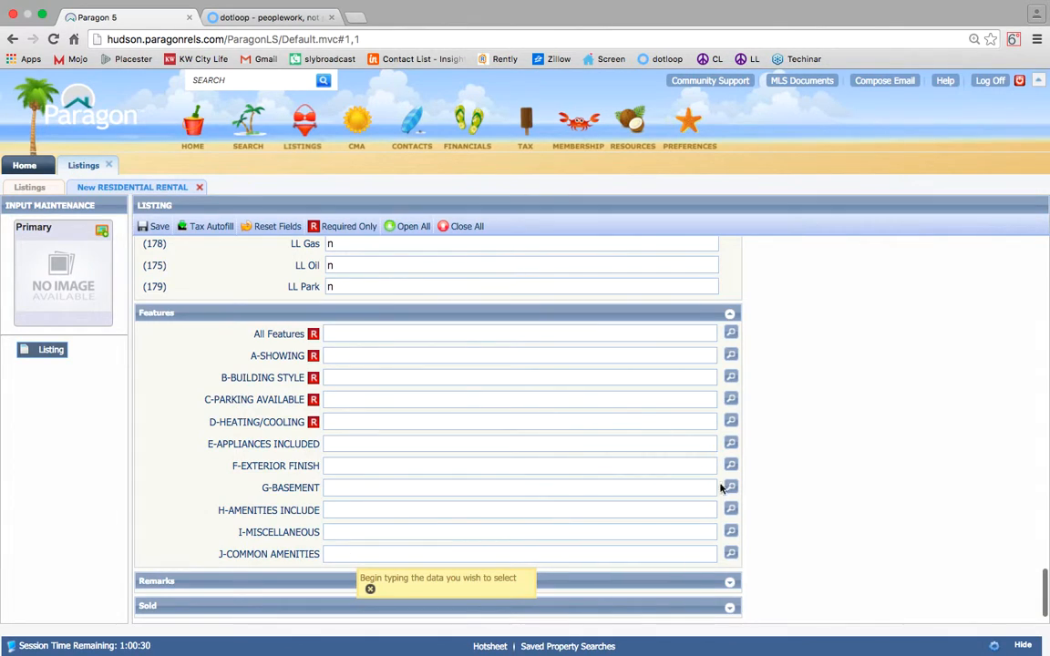
In the features checklist, tick A5 Other See Remarks and B1 Brownstone, checking dotloop.
{"action": "left_click", "coordinate": [732, 335]}
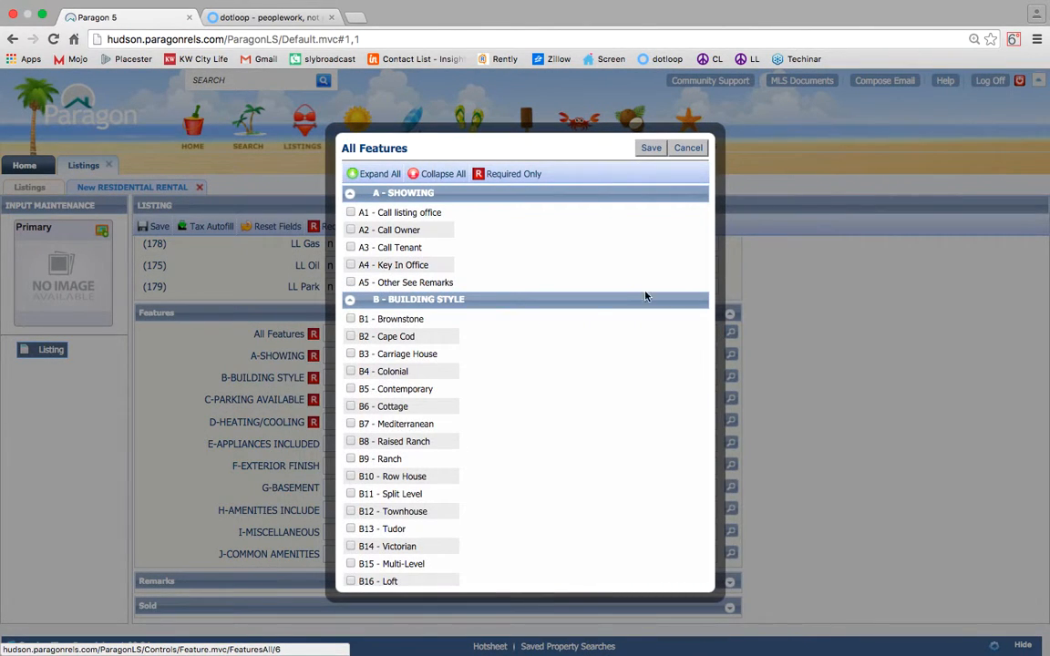
{"action": "left_click", "coordinate": [261, 18]}
{"action": "scroll", "coordinate": [480, 398], "scroll_direction": "down", "scroll_amount": 5}
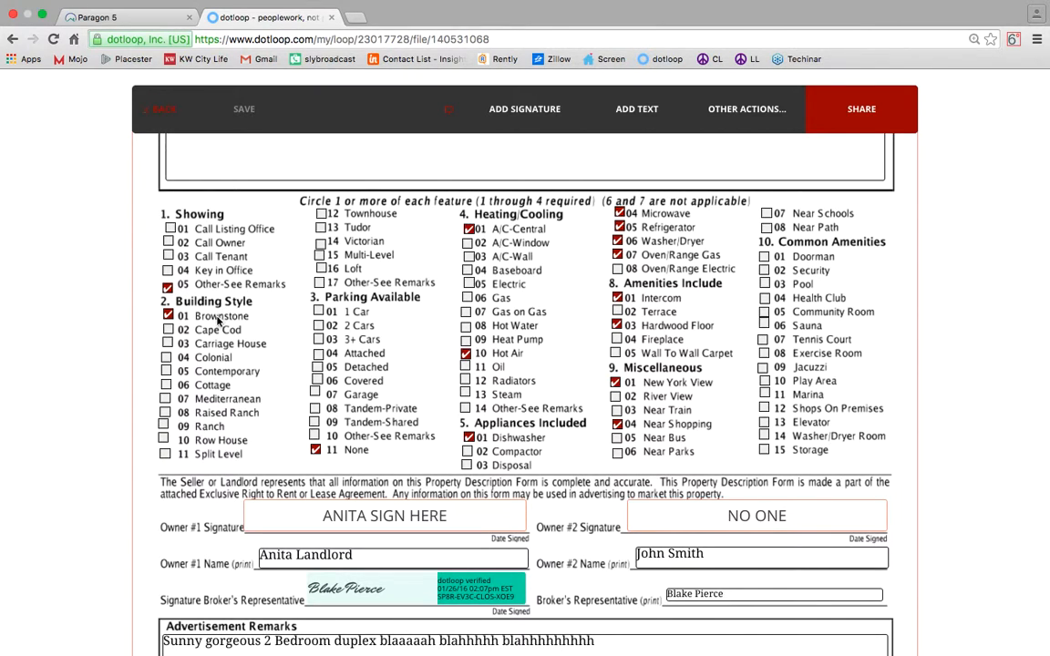
{"action": "left_click", "coordinate": [139, 18]}
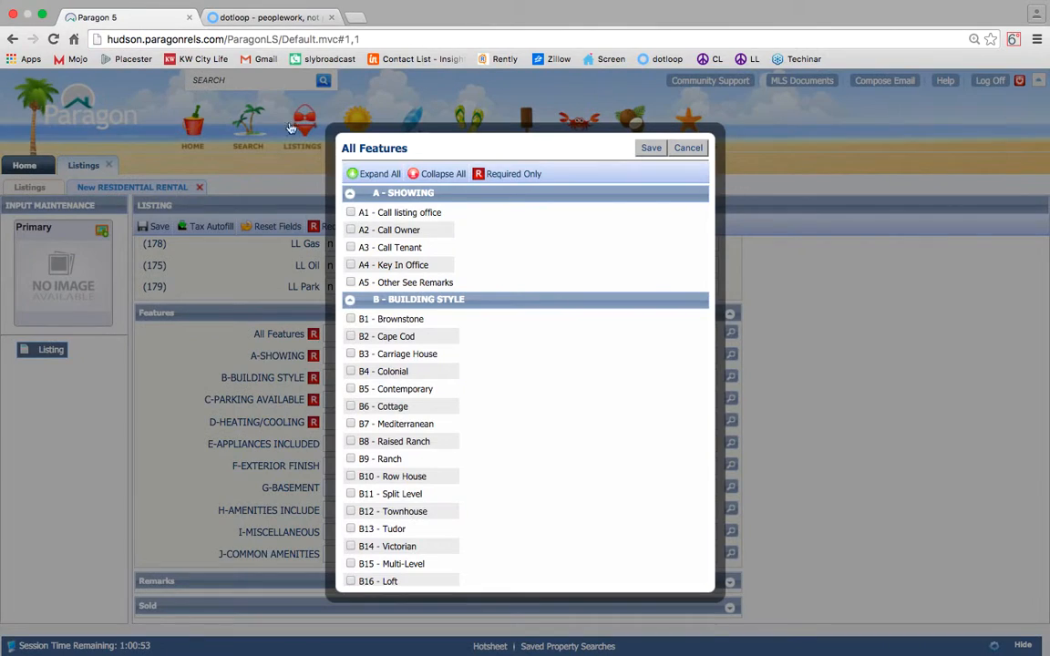
{"action": "left_click", "coordinate": [350, 282]}
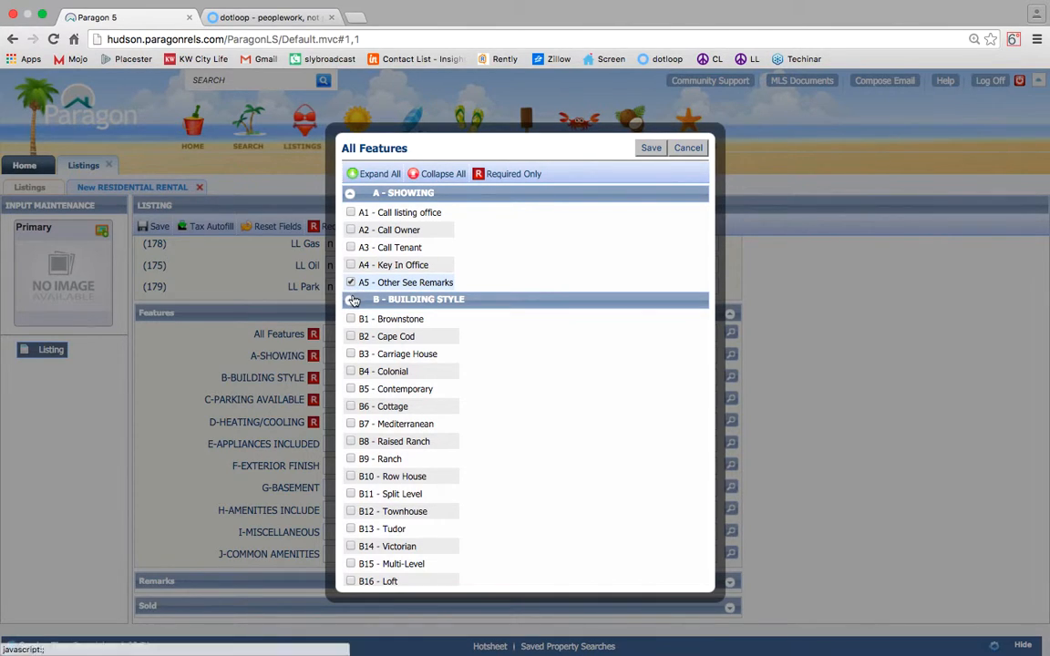
{"action": "scroll", "coordinate": [375, 372], "scroll_direction": "down", "scroll_amount": 3}
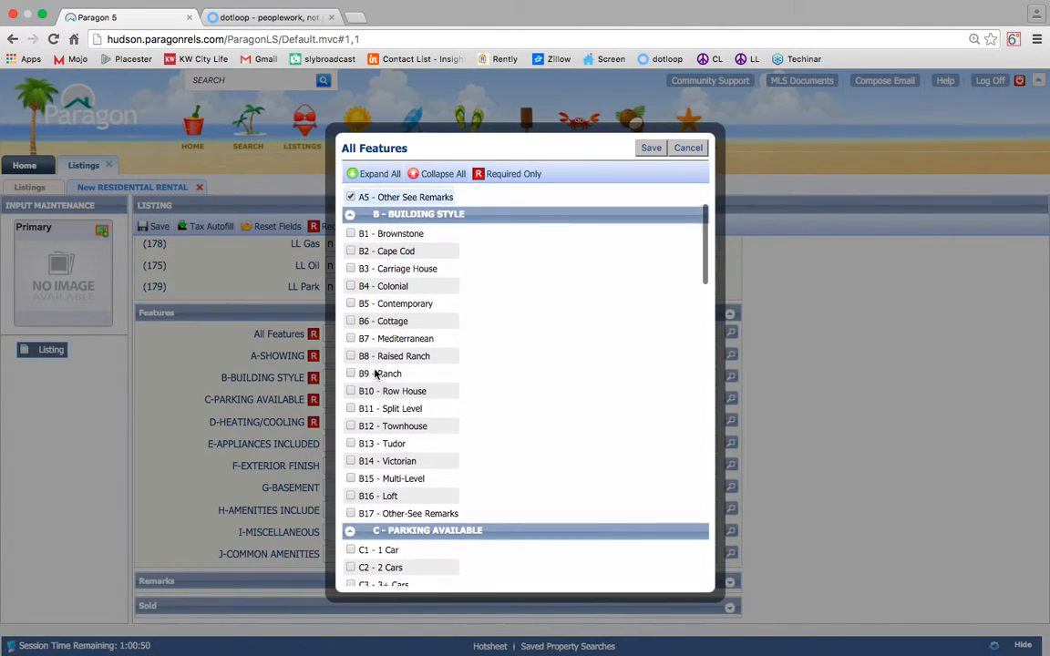
{"action": "left_click", "coordinate": [351, 233]}
{"action": "scroll", "coordinate": [484, 392], "scroll_direction": "down", "scroll_amount": 10}
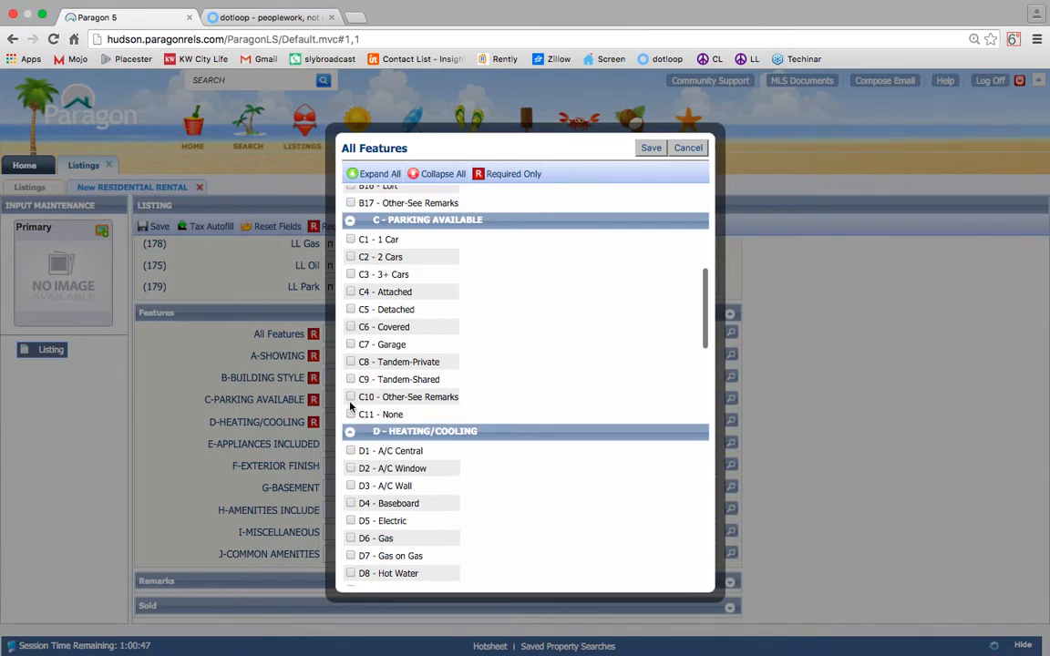
Tick D1 A/C Central and appliances E1 Dishwasher, E5 Refrigerator and E7 Oven/Range Gas.
{"action": "left_click", "coordinate": [276, 18]}
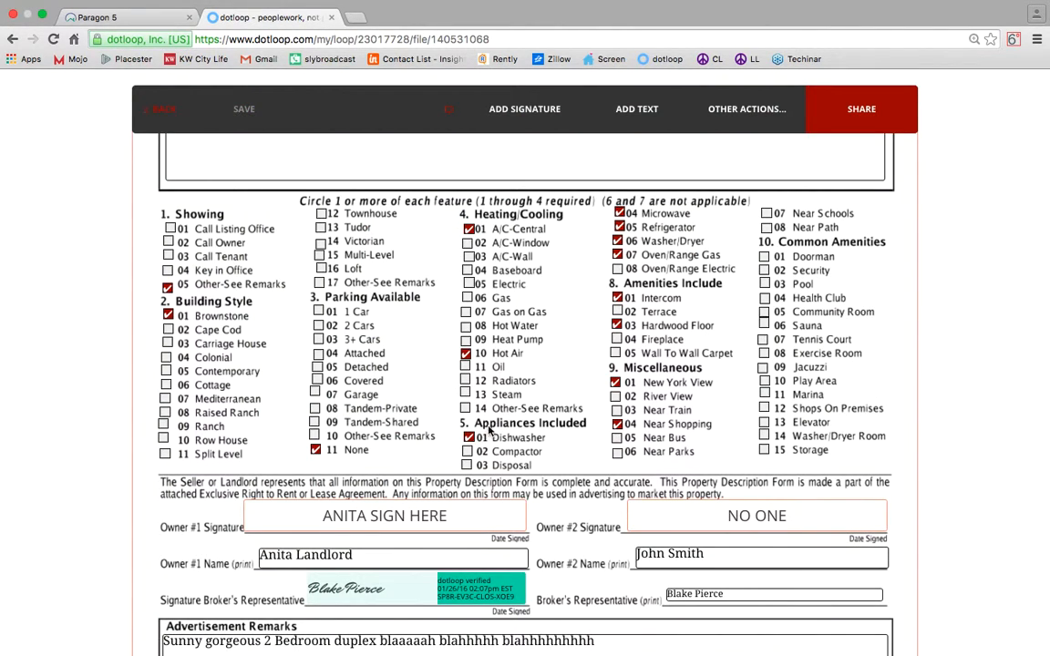
{"action": "left_click", "coordinate": [100, 17]}
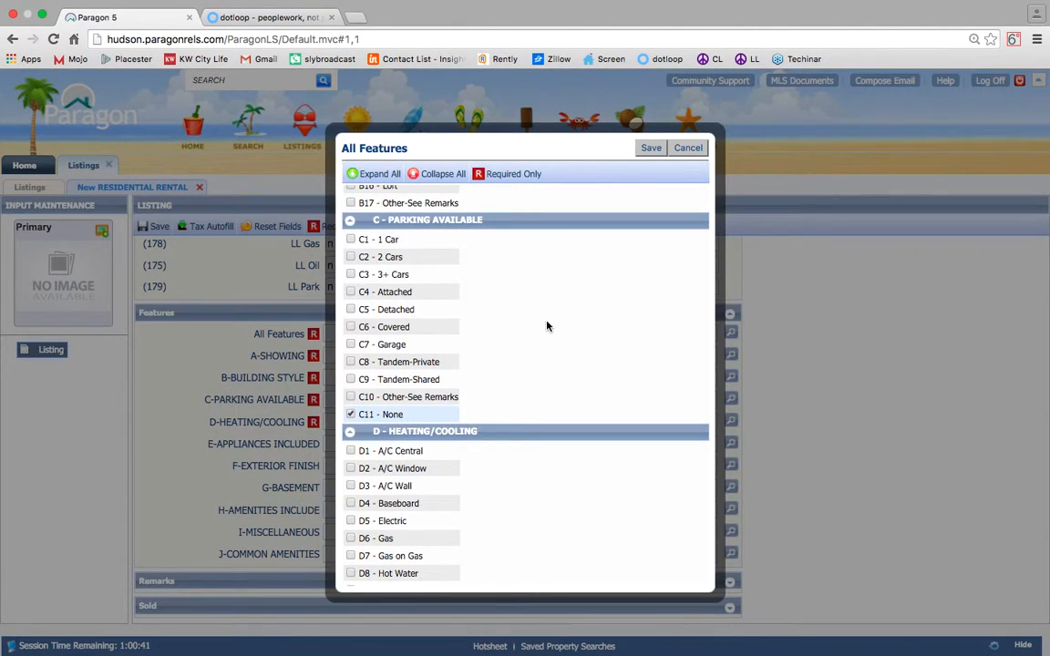
{"action": "scroll", "coordinate": [547, 326], "scroll_direction": "down", "scroll_amount": 3}
{"action": "left_click", "coordinate": [351, 309]}
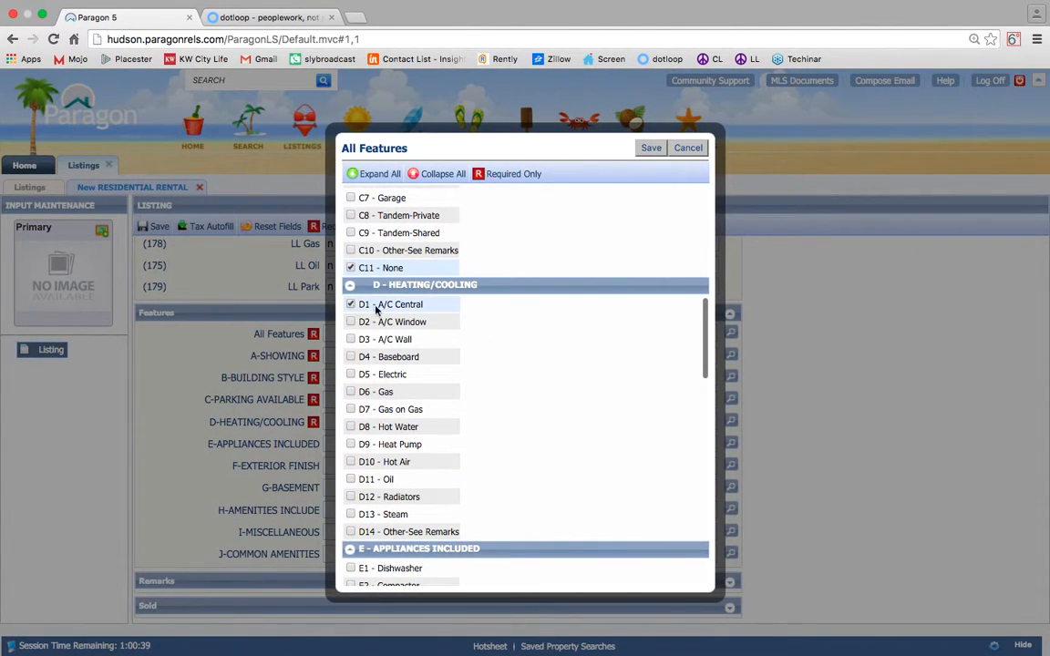
{"action": "scroll", "coordinate": [475, 321], "scroll_direction": "down", "scroll_amount": 4}
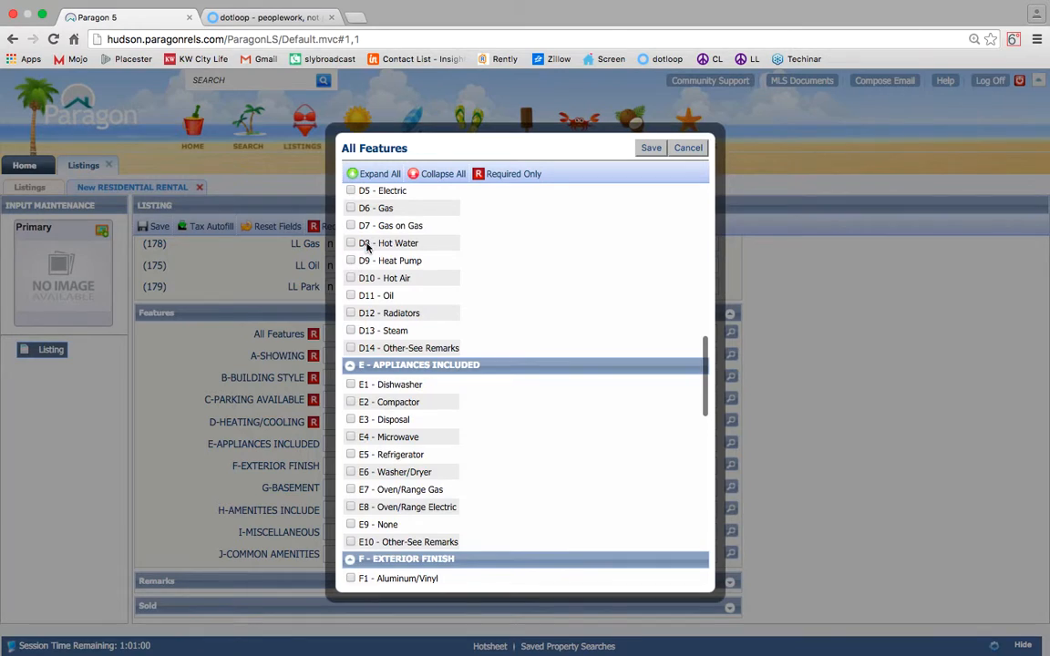
{"action": "scroll", "coordinate": [370, 244], "scroll_direction": "up", "scroll_amount": 1}
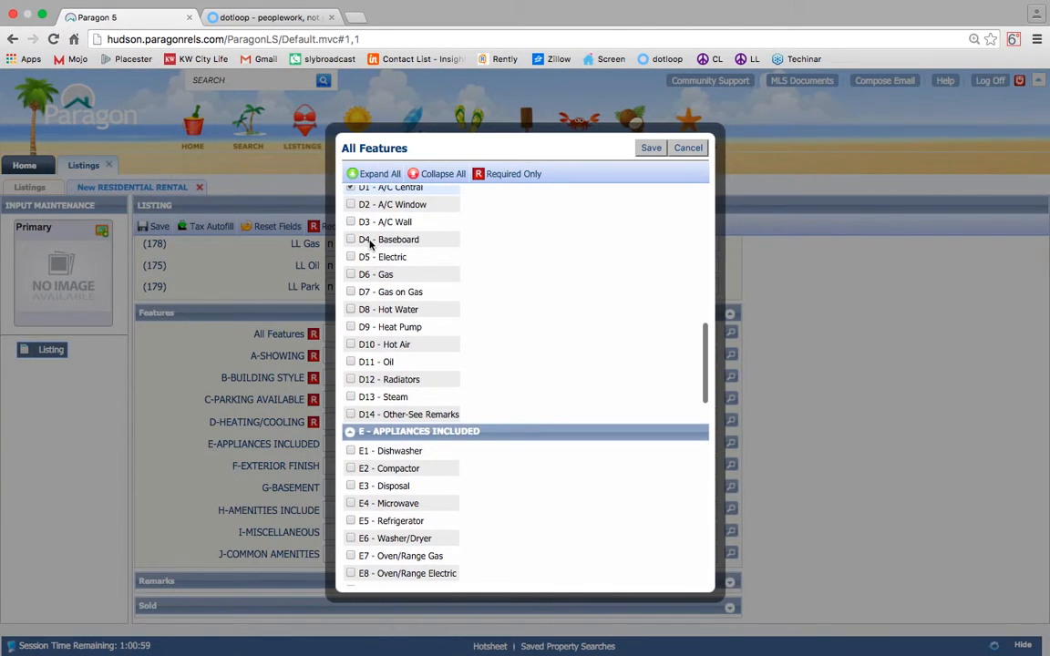
{"action": "scroll", "coordinate": [352, 351], "scroll_direction": "down", "scroll_amount": 3}
{"action": "left_click", "coordinate": [351, 351]}
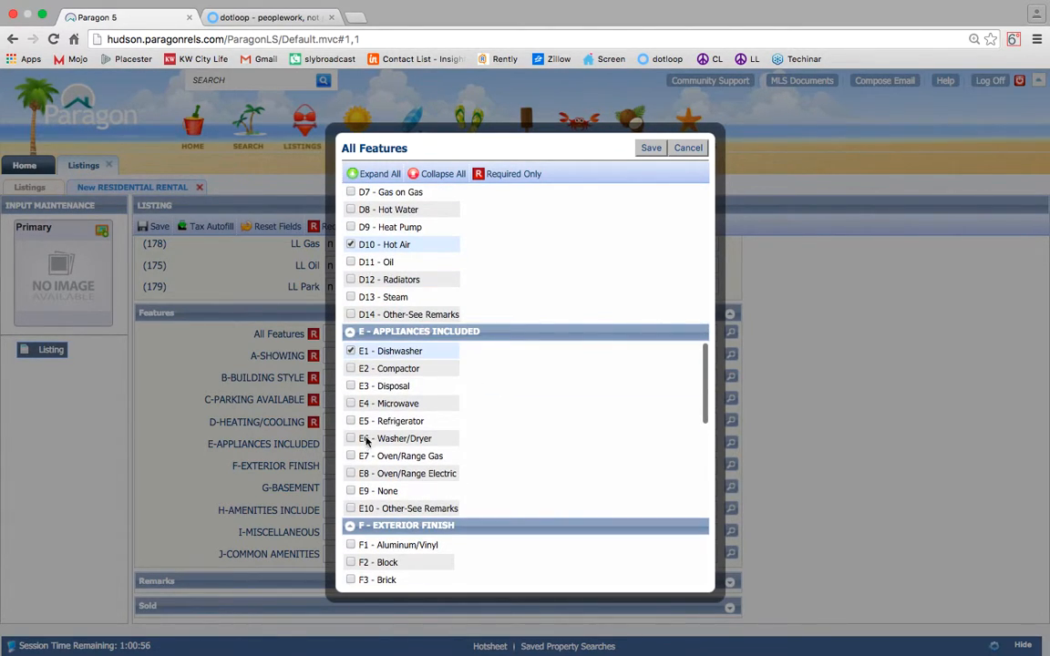
{"action": "left_click", "coordinate": [354, 421]}
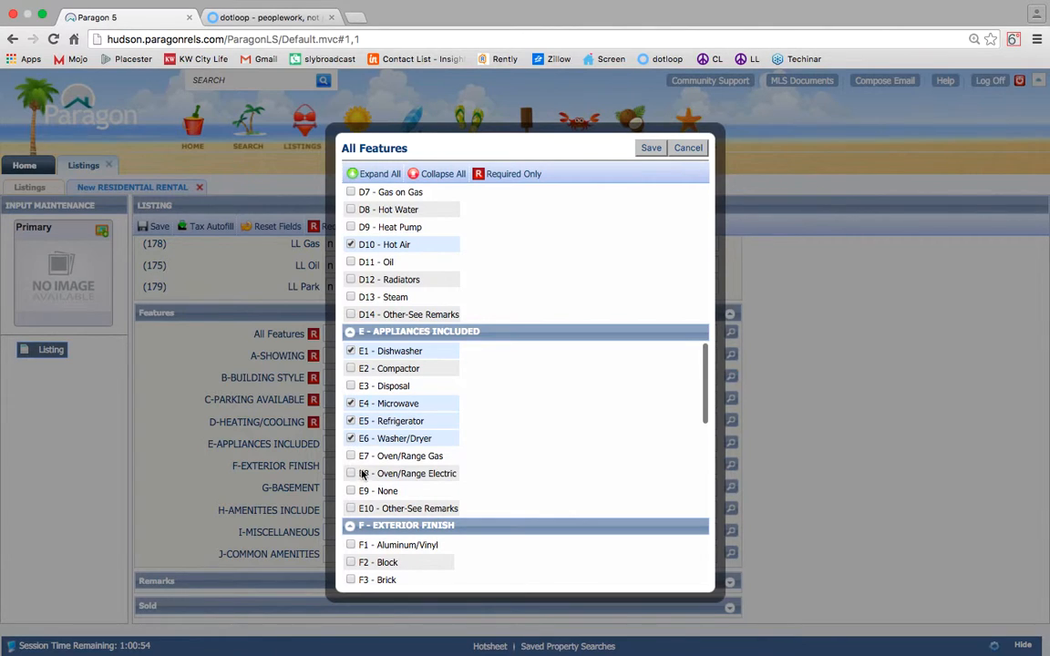
{"action": "left_click", "coordinate": [351, 455]}
Tick H1 Intercom, H3 Hardwood Floor and J13 Elevator, then save the features.
{"action": "scroll", "coordinate": [355, 460], "scroll_direction": "down", "scroll_amount": 7}
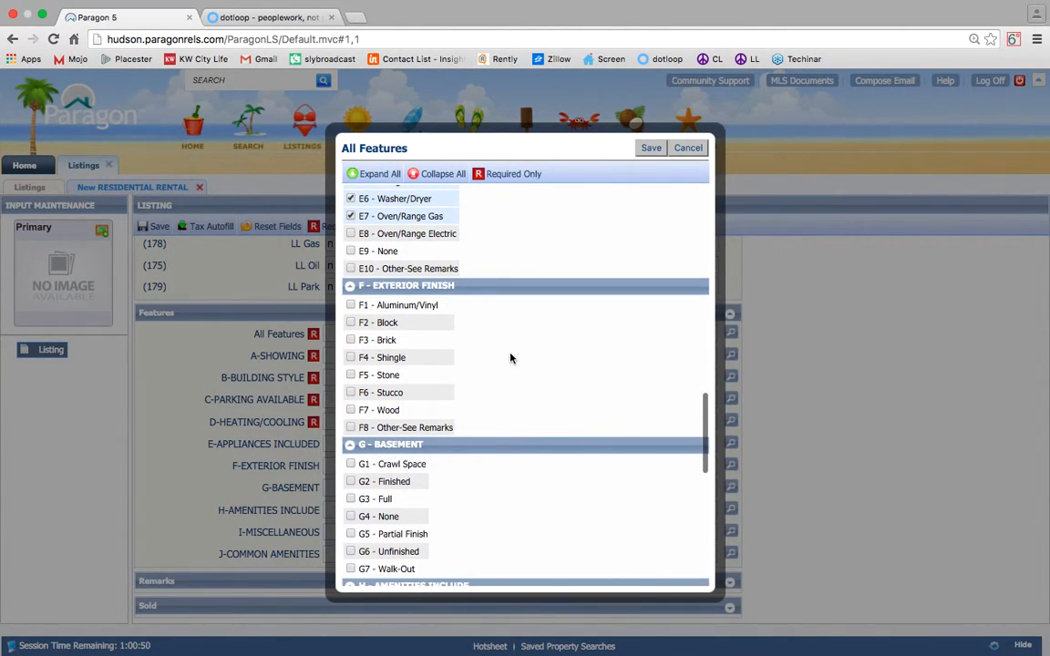
{"action": "scroll", "coordinate": [534, 333], "scroll_direction": "down", "scroll_amount": 1}
{"action": "scroll", "coordinate": [534, 333], "scroll_direction": "down", "scroll_amount": 5}
{"action": "scroll", "coordinate": [534, 334], "scroll_direction": "up", "scroll_amount": 3}
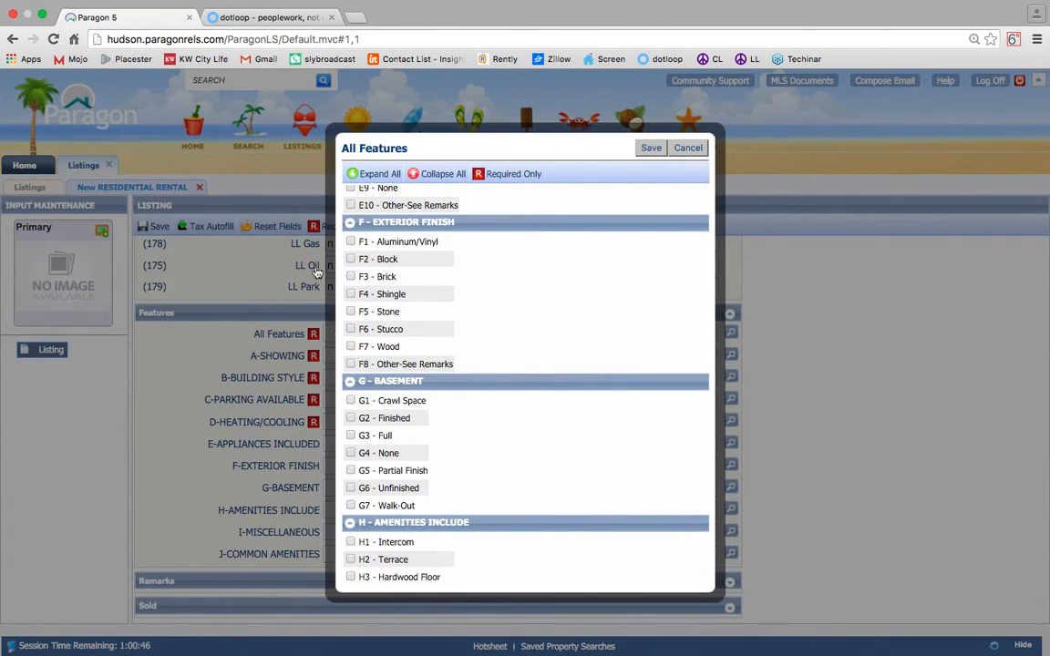
{"action": "scroll", "coordinate": [534, 407], "scroll_direction": "down", "scroll_amount": 7}
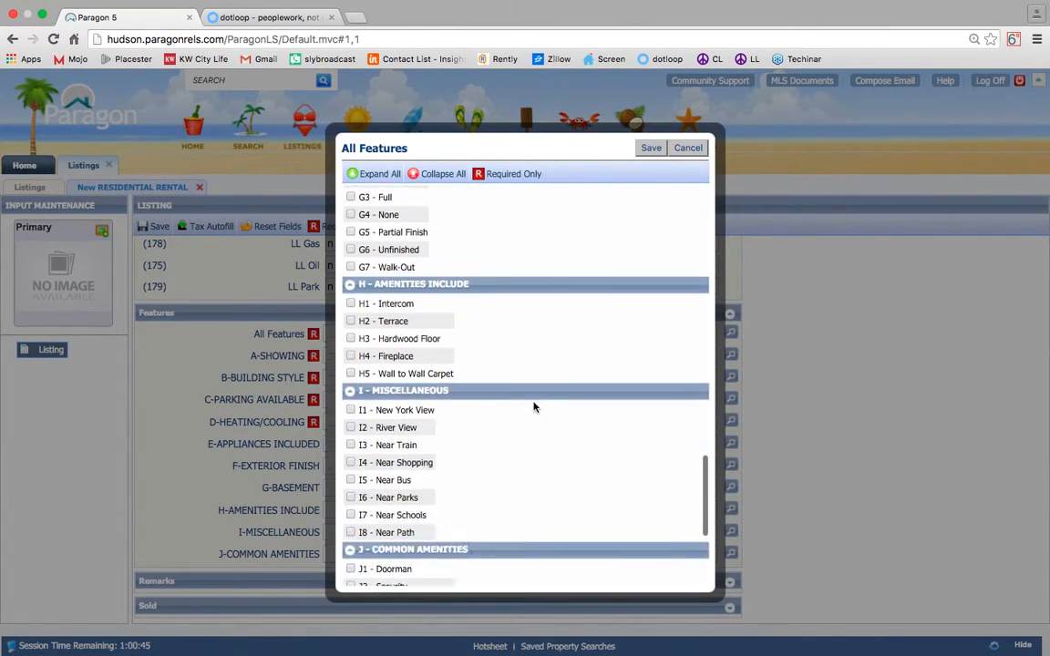
{"action": "left_click", "coordinate": [351, 304]}
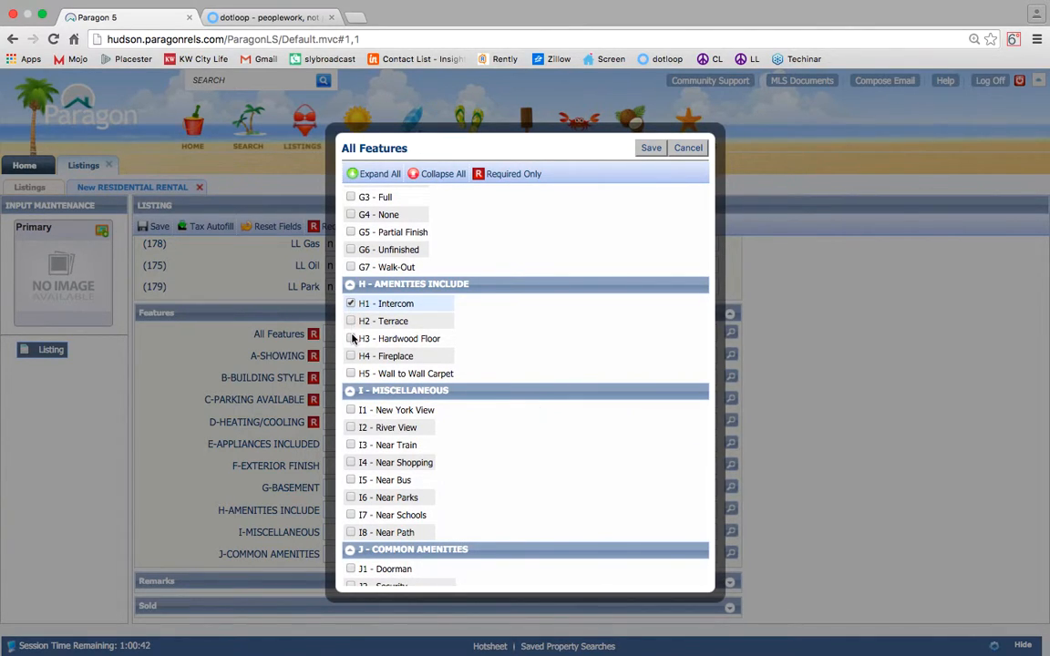
{"action": "left_click", "coordinate": [351, 339]}
{"action": "scroll", "coordinate": [368, 407], "scroll_direction": "down", "scroll_amount": 2}
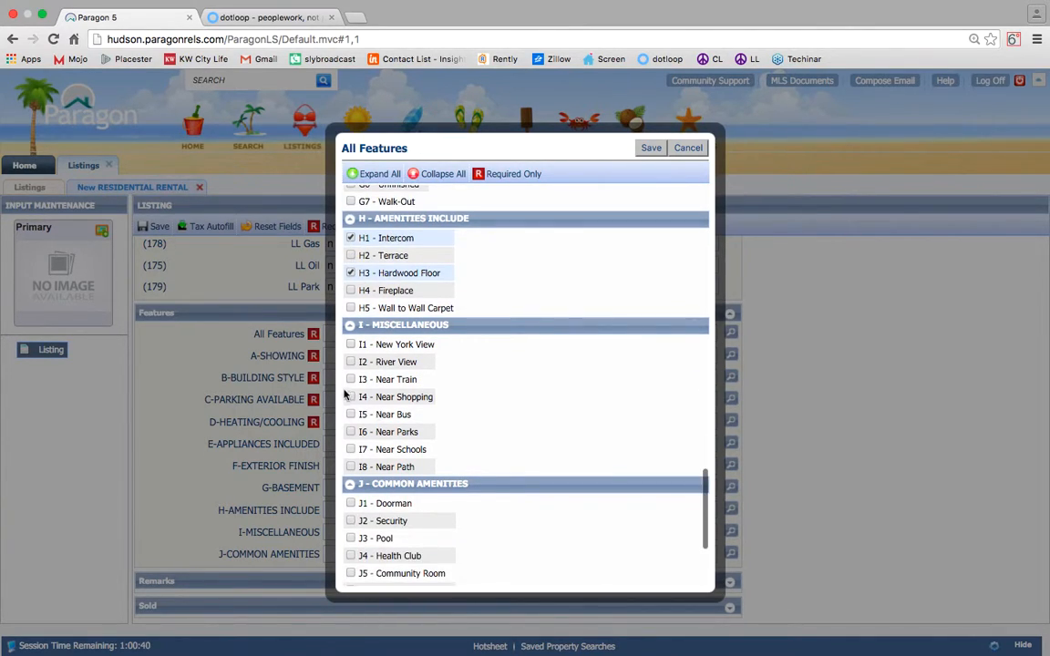
{"action": "scroll", "coordinate": [426, 350], "scroll_direction": "down", "scroll_amount": 5}
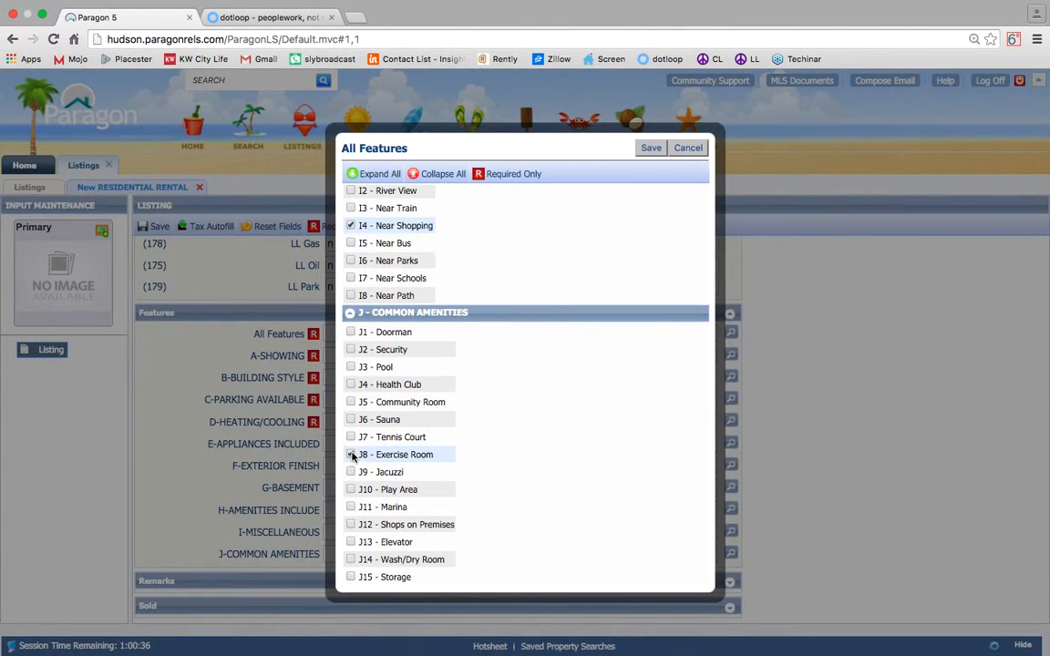
{"action": "left_click", "coordinate": [351, 543]}
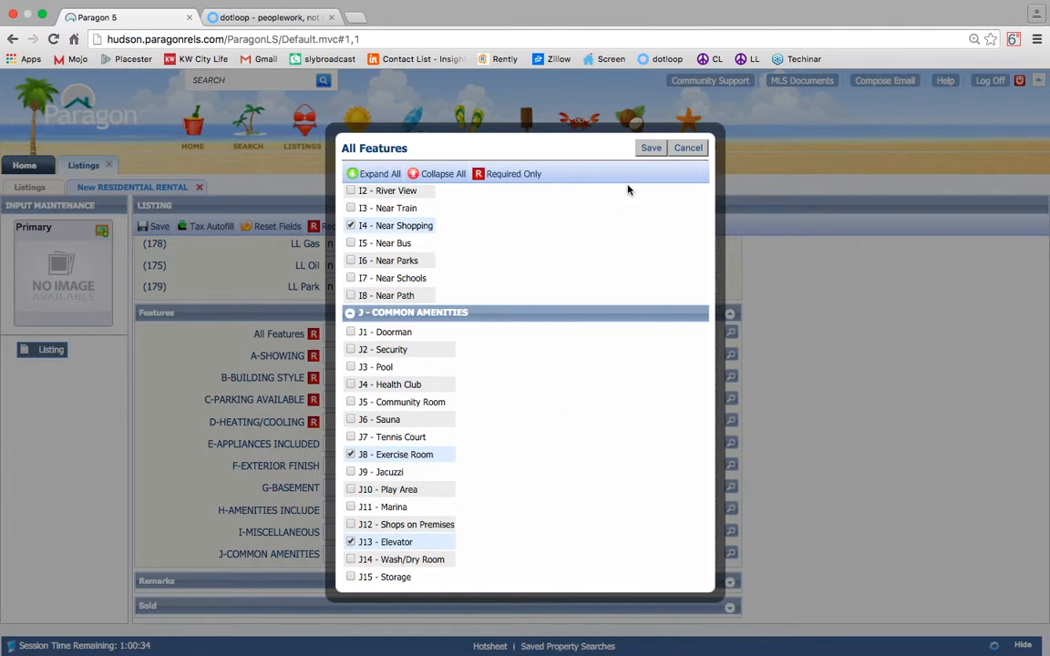
{"action": "left_click", "coordinate": [651, 146]}
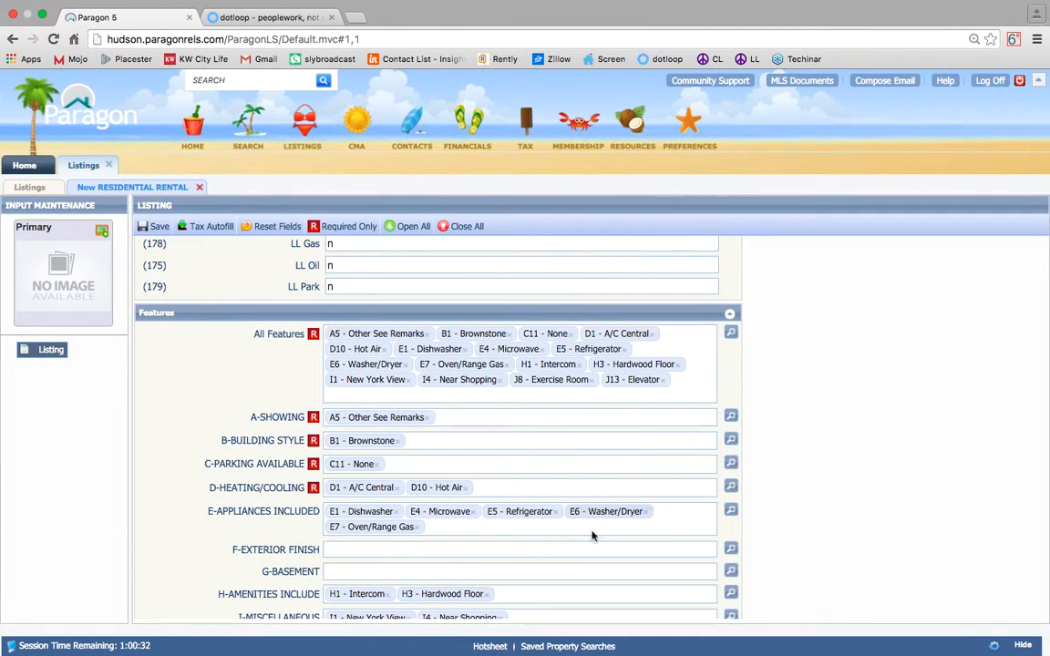
Copy the dotloop co-operating broker remark into Paragon's Broker Remarks.
{"action": "scroll", "coordinate": [491, 281], "scroll_direction": "down", "scroll_amount": 2}
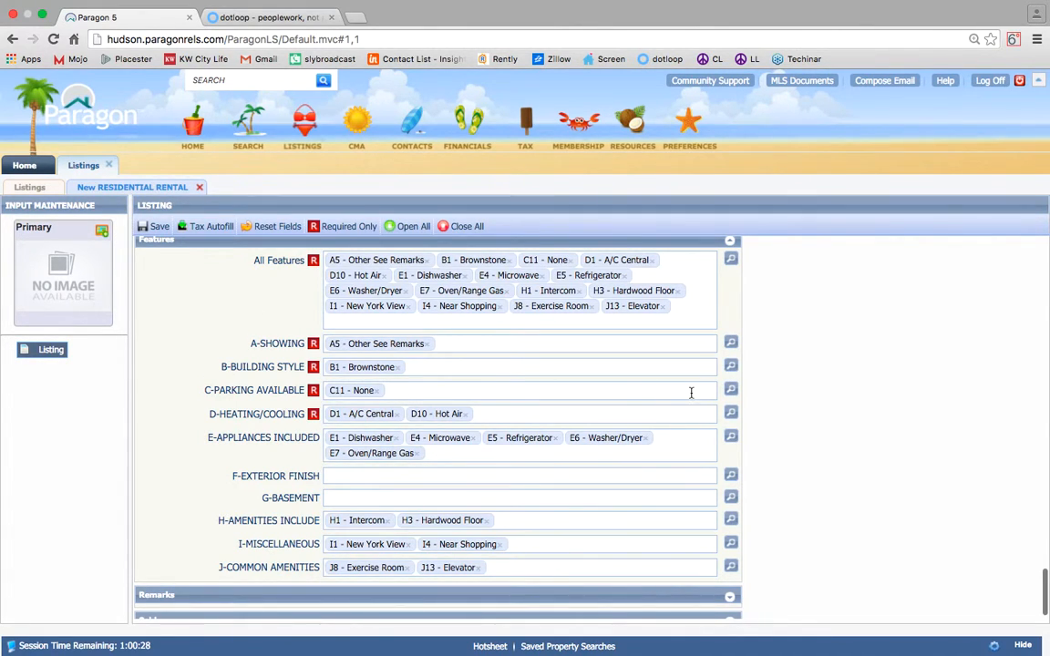
{"action": "scroll", "coordinate": [872, 328], "scroll_direction": "down", "scroll_amount": 1}
{"action": "left_click", "coordinate": [476, 578]}
{"action": "scroll", "coordinate": [580, 371], "scroll_direction": "down", "scroll_amount": 6}
{"action": "left_click", "coordinate": [642, 412]}
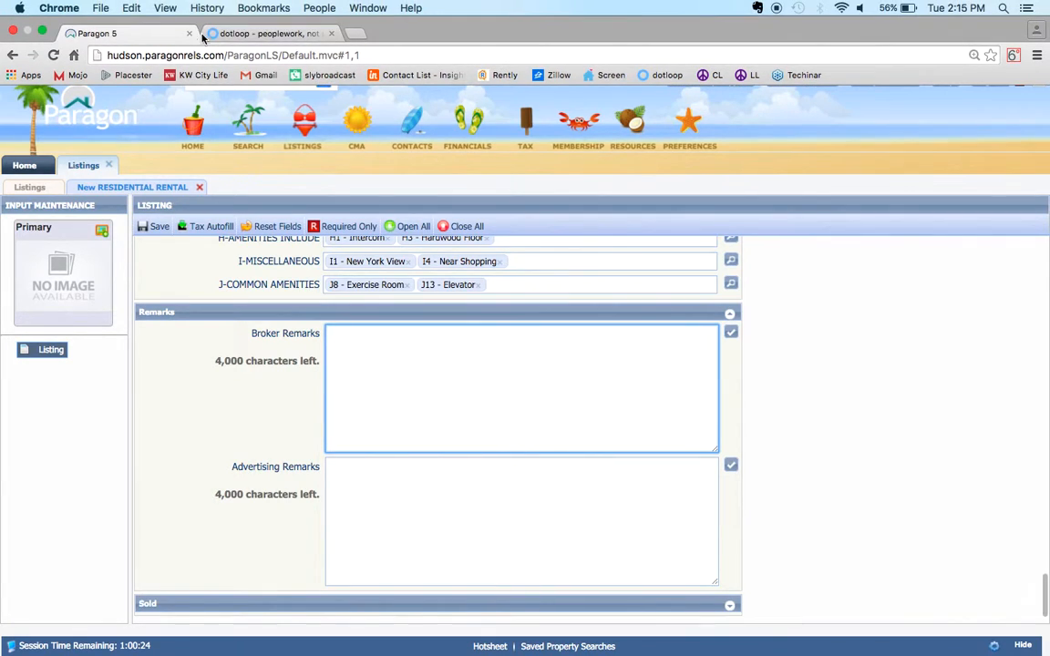
{"action": "left_click", "coordinate": [260, 18]}
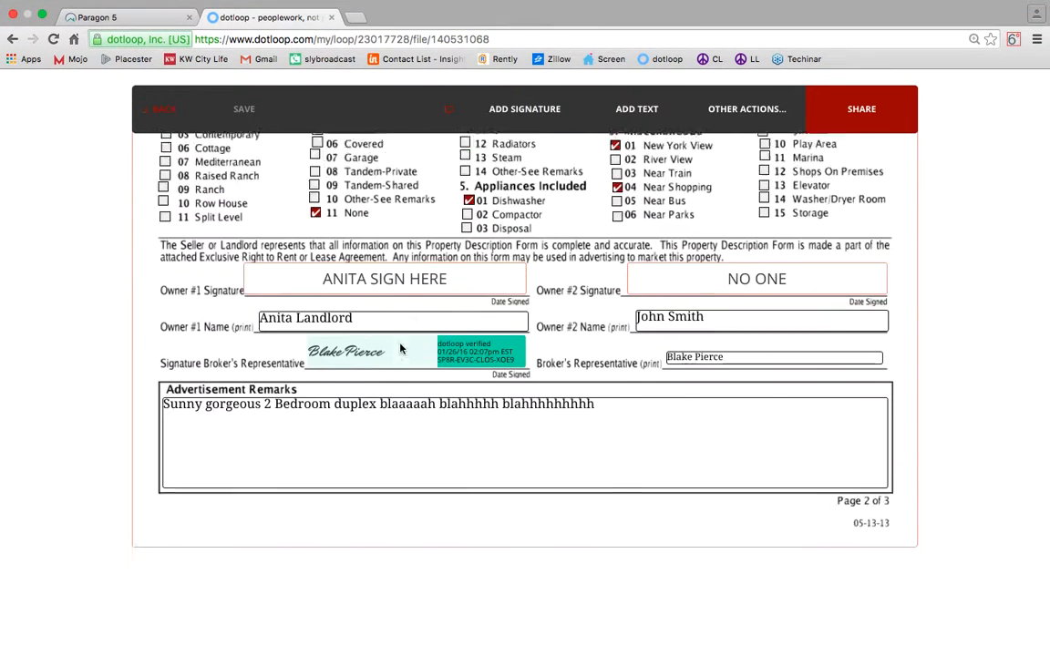
{"action": "scroll", "coordinate": [400, 349], "scroll_direction": "down", "scroll_amount": 2}
{"action": "scroll", "coordinate": [612, 307], "scroll_direction": "up", "scroll_amount": 10}
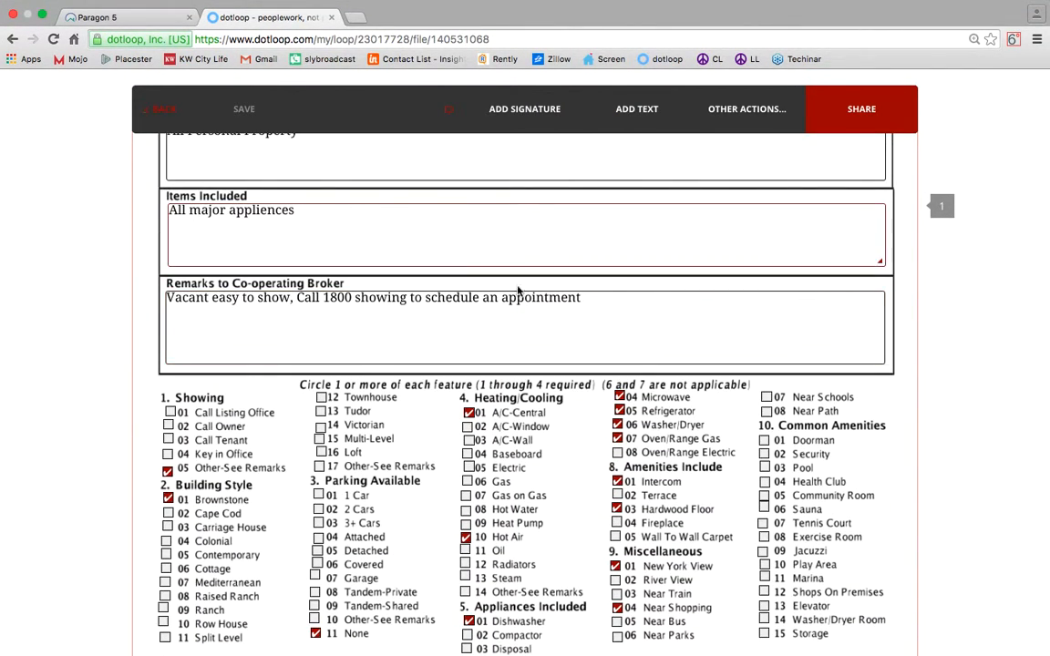
{"action": "left_click_drag", "start_coordinate": [610, 298], "coordinate": [132, 302]}
{"action": "key", "text": "super+c"}
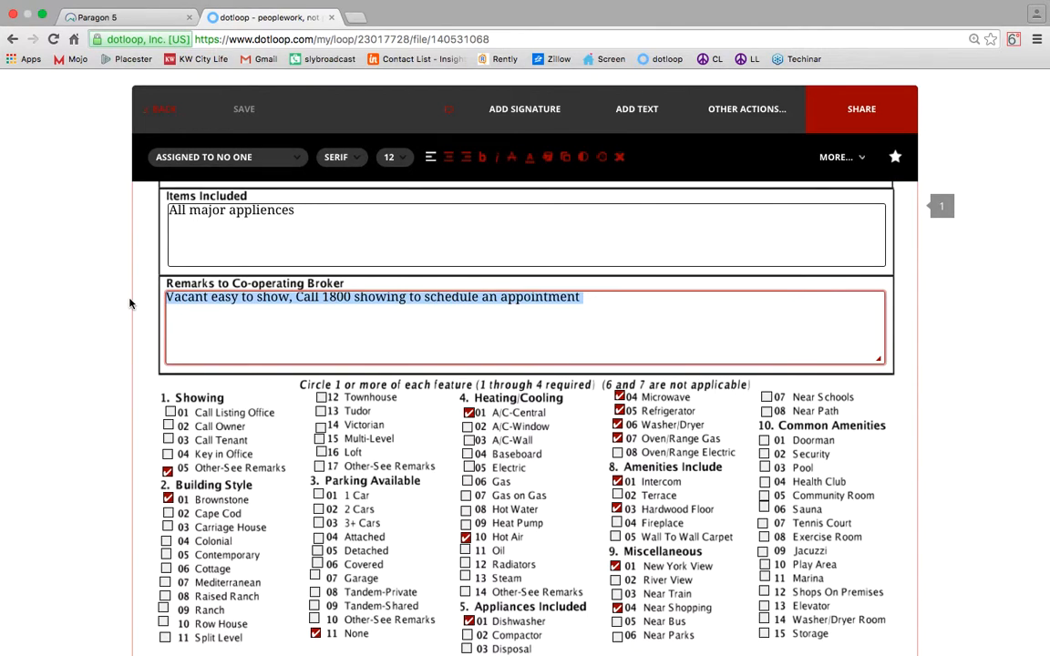
{"action": "left_click", "coordinate": [137, 17]}
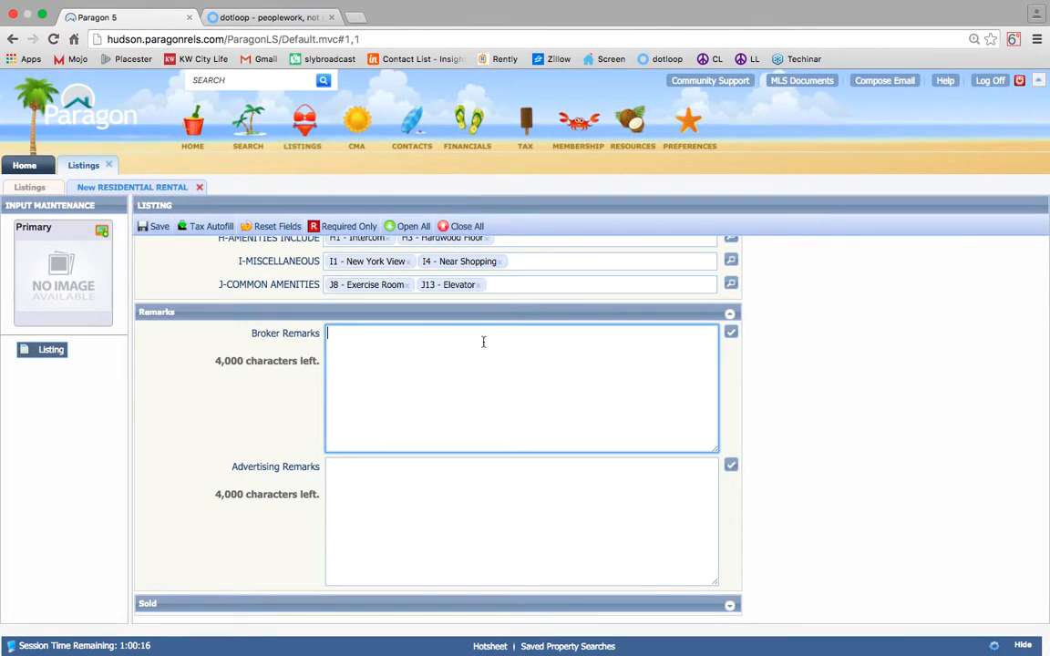
{"action": "key", "text": "super+v"}
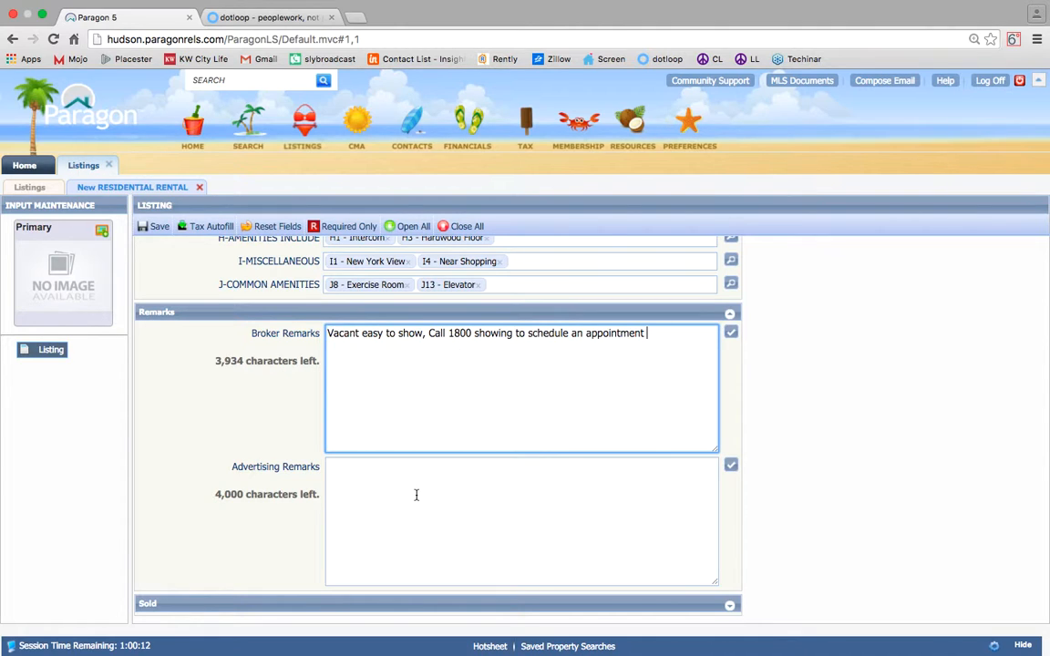
Copy the dotloop advertisement remark into Advertising Remarks.
{"action": "left_click", "coordinate": [415, 495]}
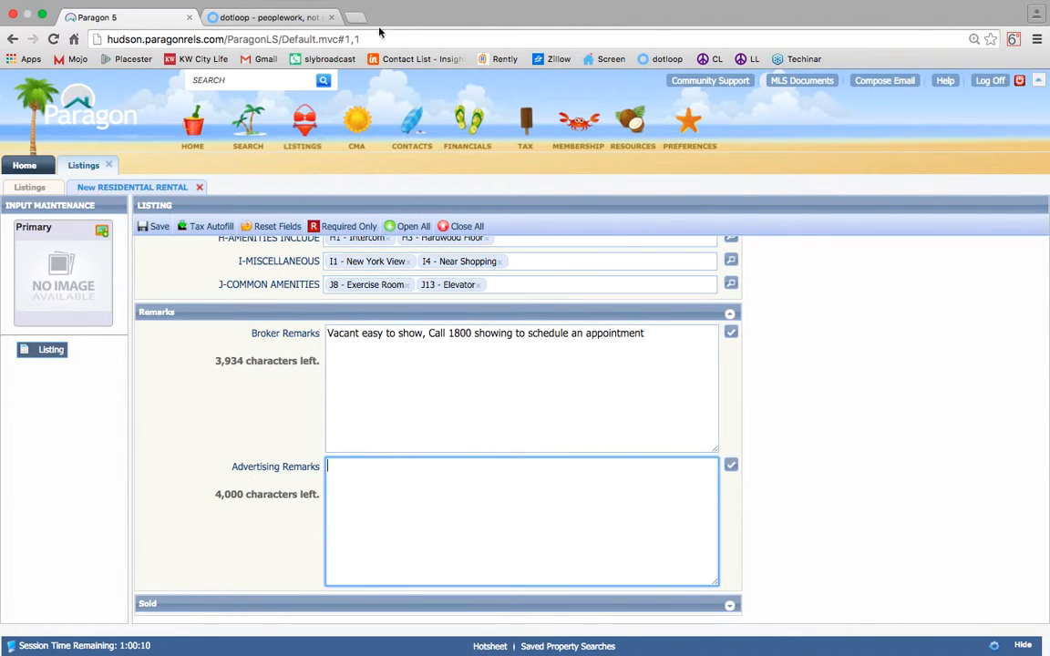
{"action": "key", "text": "ctrl+Tab"}
{"action": "scroll", "coordinate": [545, 437], "scroll_direction": "down", "scroll_amount": 10}
{"action": "left_click_drag", "start_coordinate": [631, 343], "coordinate": [110, 337]}
{"action": "type", "text": "Sunny gorgeous 2 Bedroom duplex blaaaaah blahhhhh blahhhhhhhhhh"}
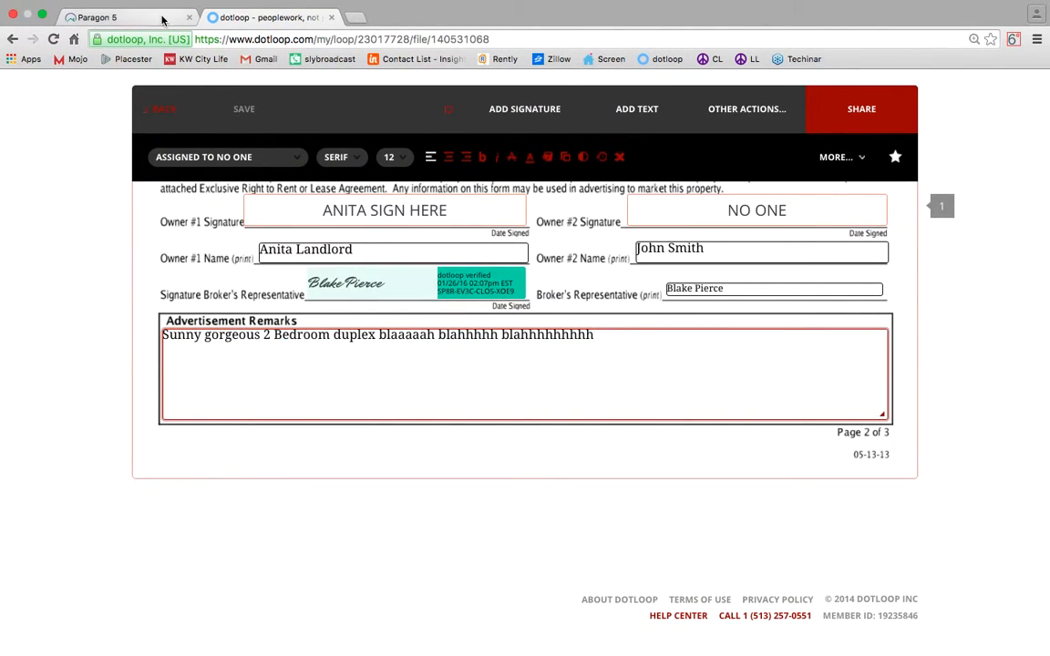
{"action": "left_click", "coordinate": [163, 18]}
{"action": "key", "text": "super+v"}
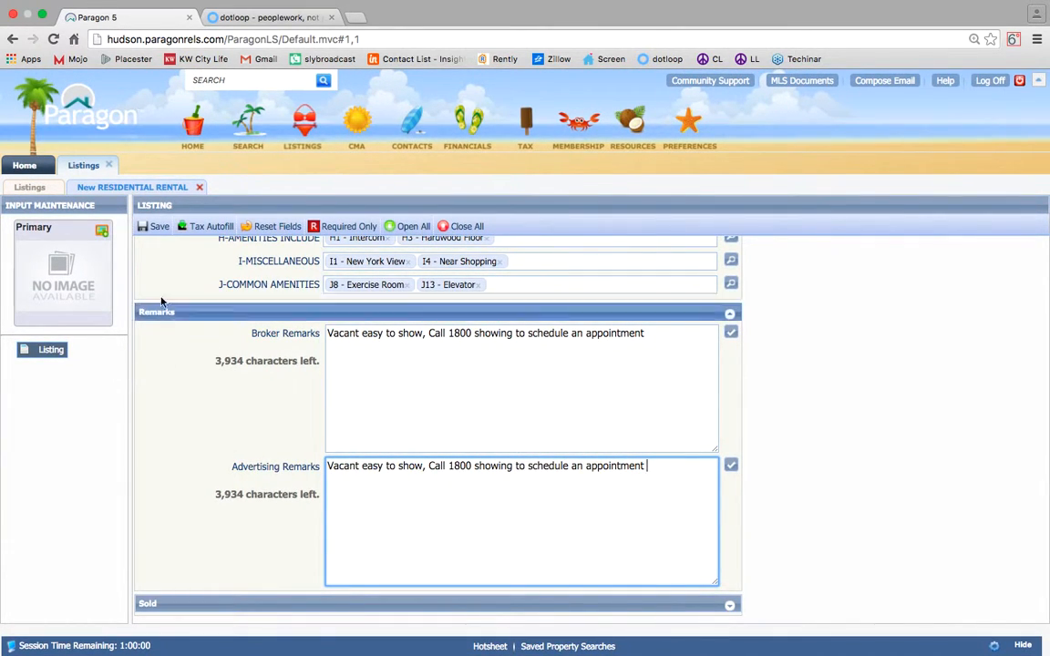
{"action": "left_click", "coordinate": [154, 227]}
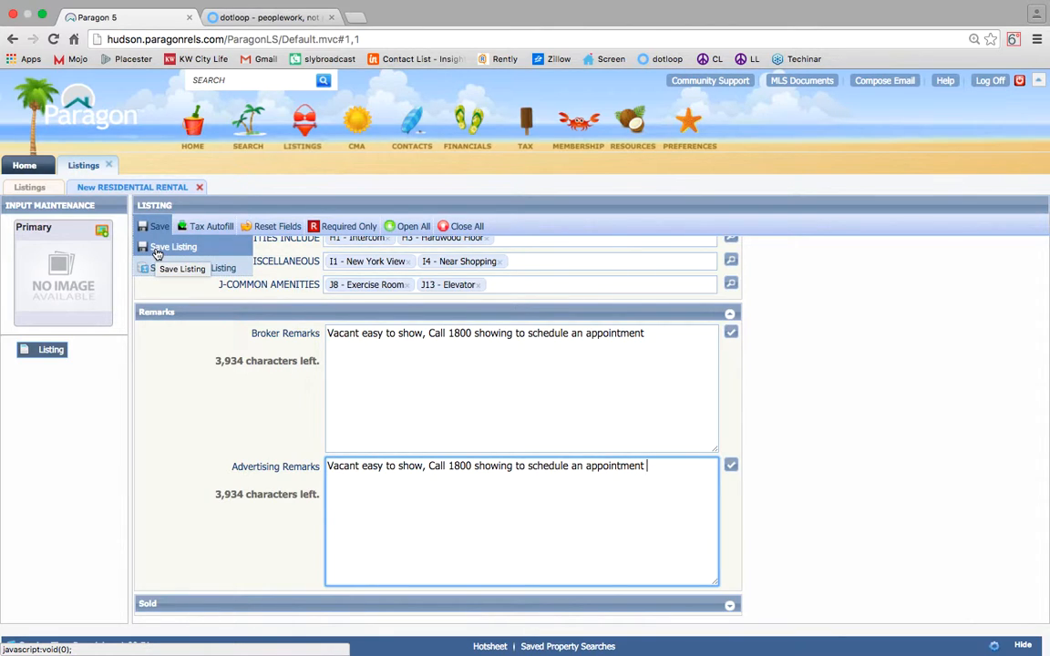
{"action": "left_click", "coordinate": [157, 254]}
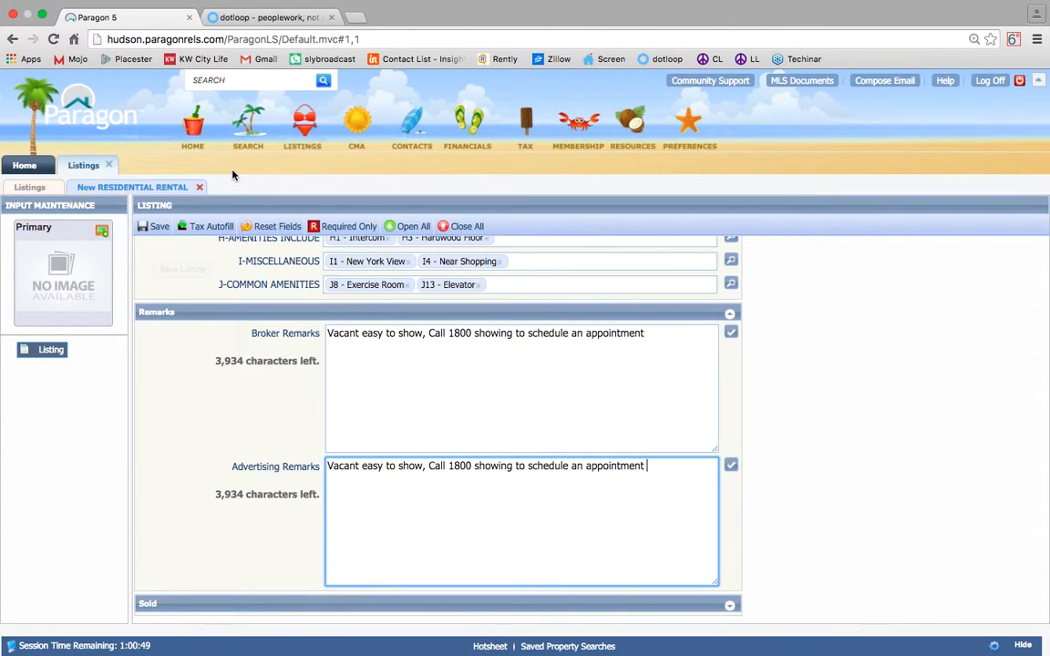
{"action": "left_click", "coordinate": [202, 188]}
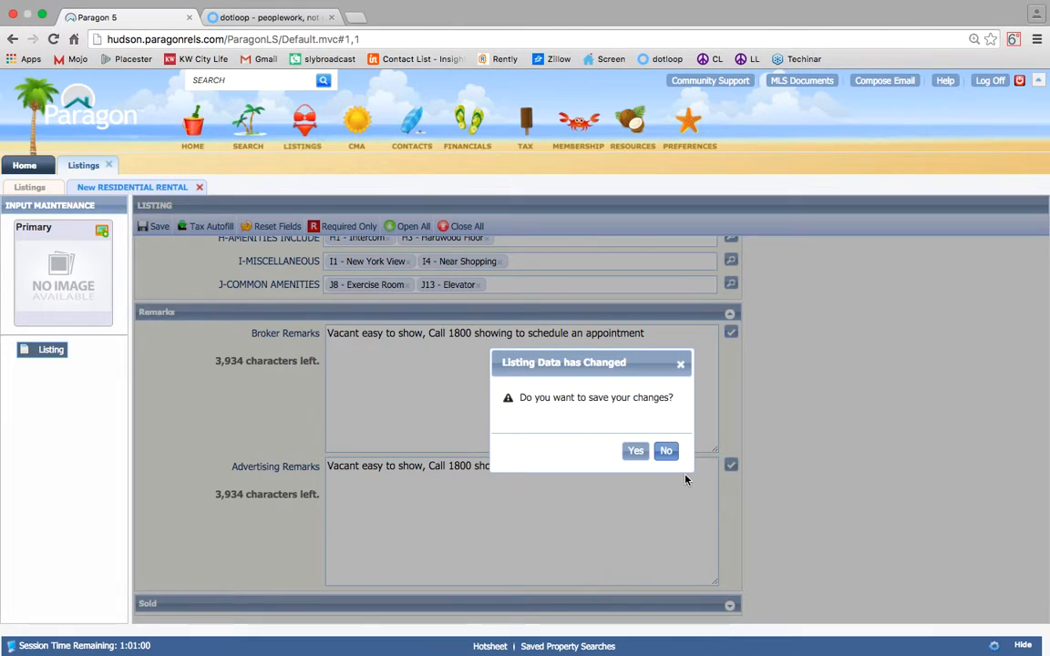
{"action": "left_click", "coordinate": [665, 450]}
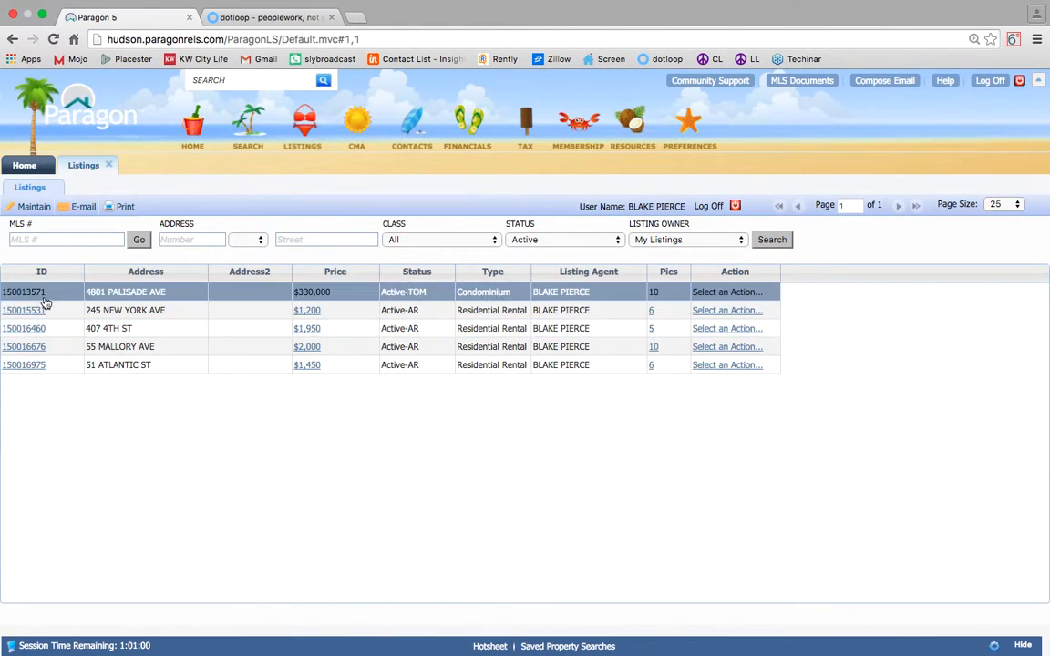
{"action": "left_click", "coordinate": [25, 328]}
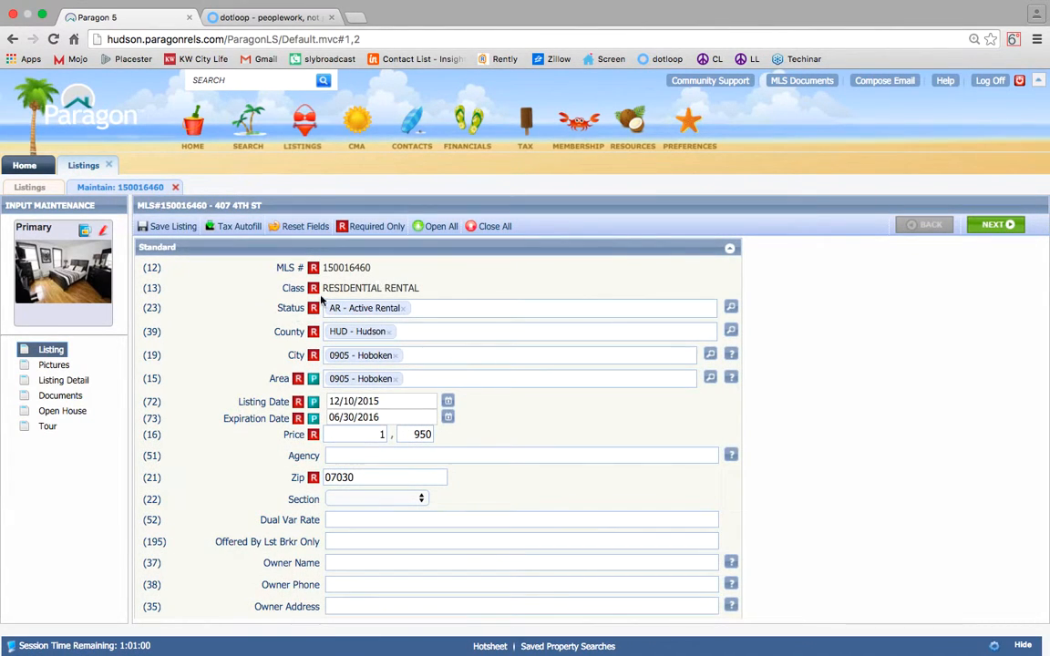
{"action": "scroll", "coordinate": [264, 334], "scroll_direction": "down", "scroll_amount": 15}
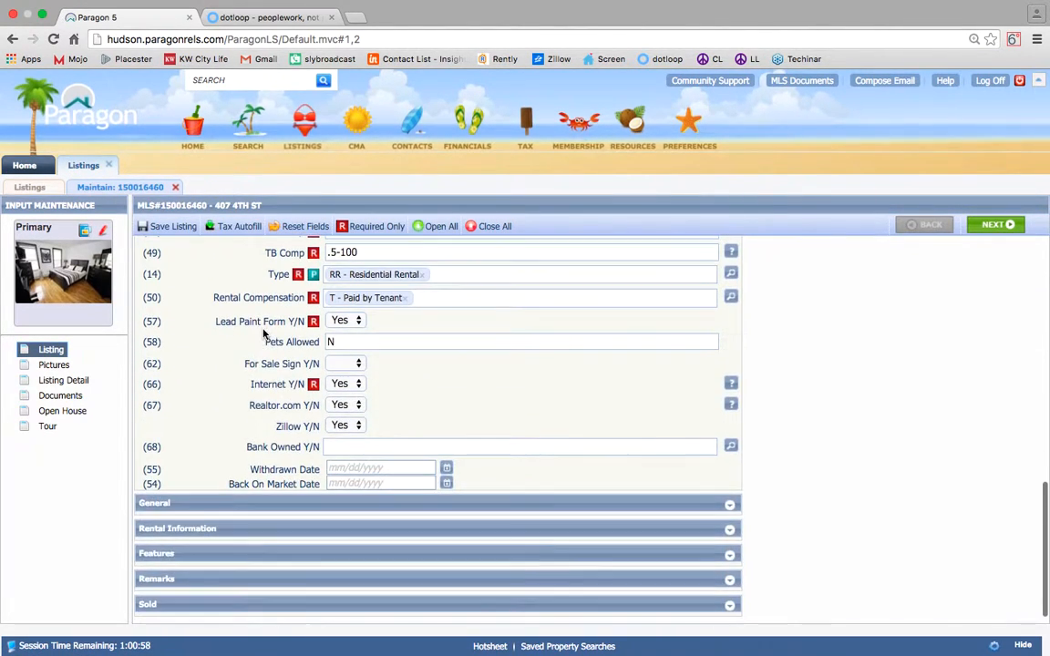
{"action": "scroll", "coordinate": [263, 333], "scroll_direction": "up", "scroll_amount": 10}
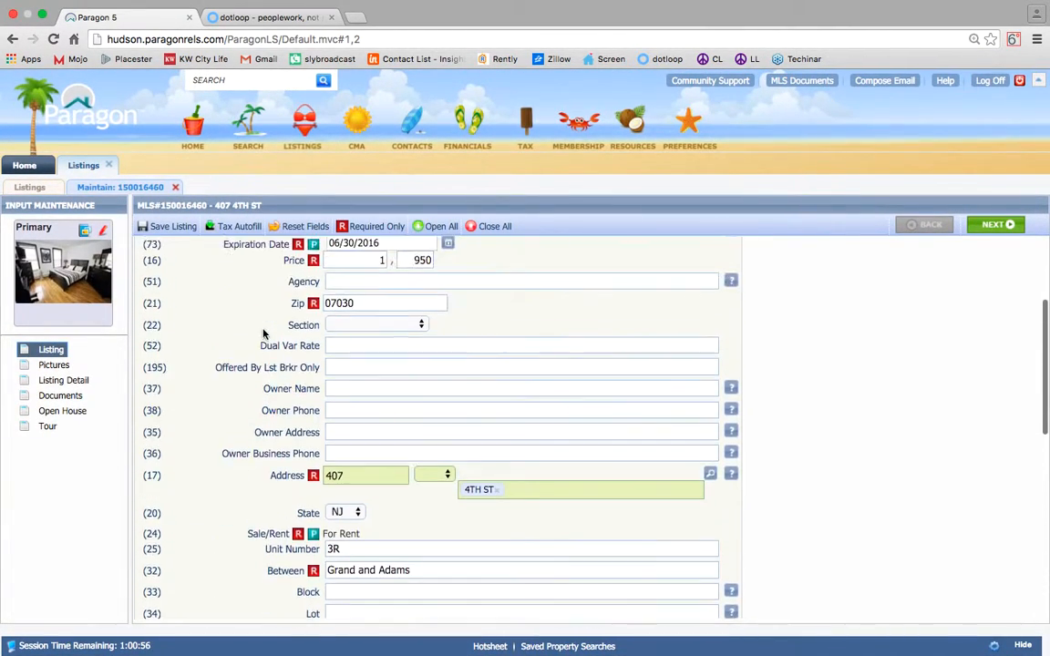
{"action": "scroll", "coordinate": [264, 333], "scroll_direction": "down", "scroll_amount": 1}
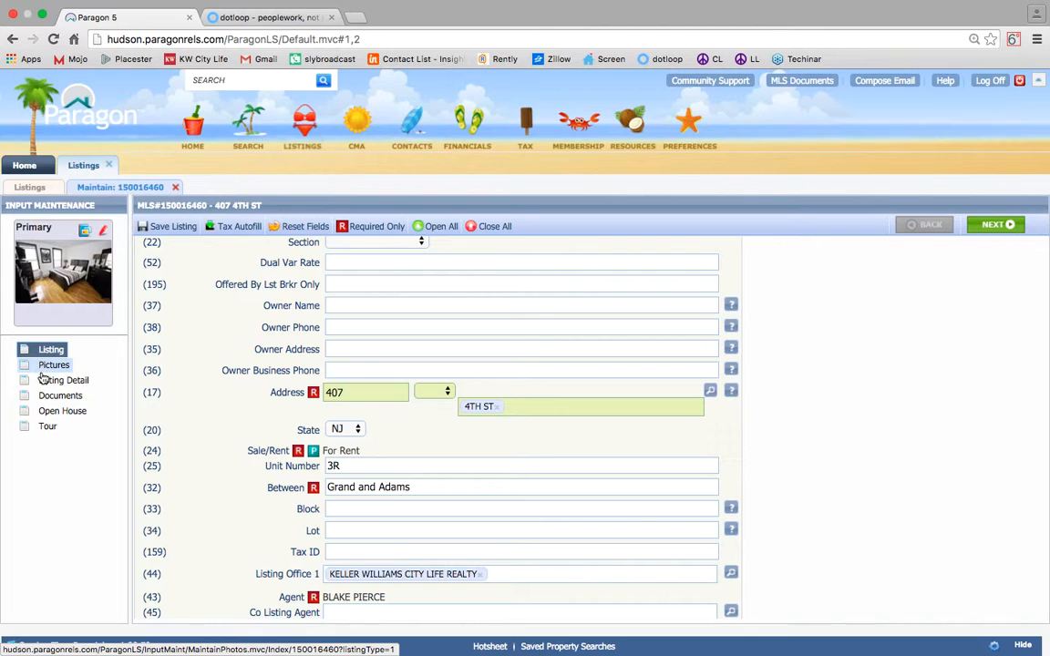
{"action": "left_click", "coordinate": [52, 365]}
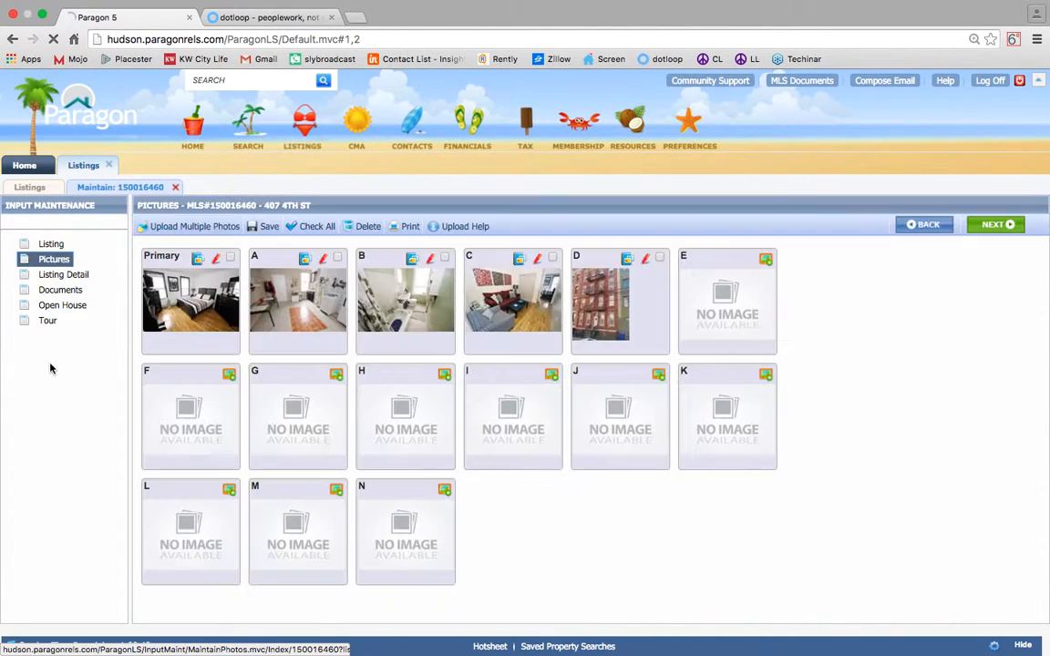
{"action": "left_click", "coordinate": [179, 228]}
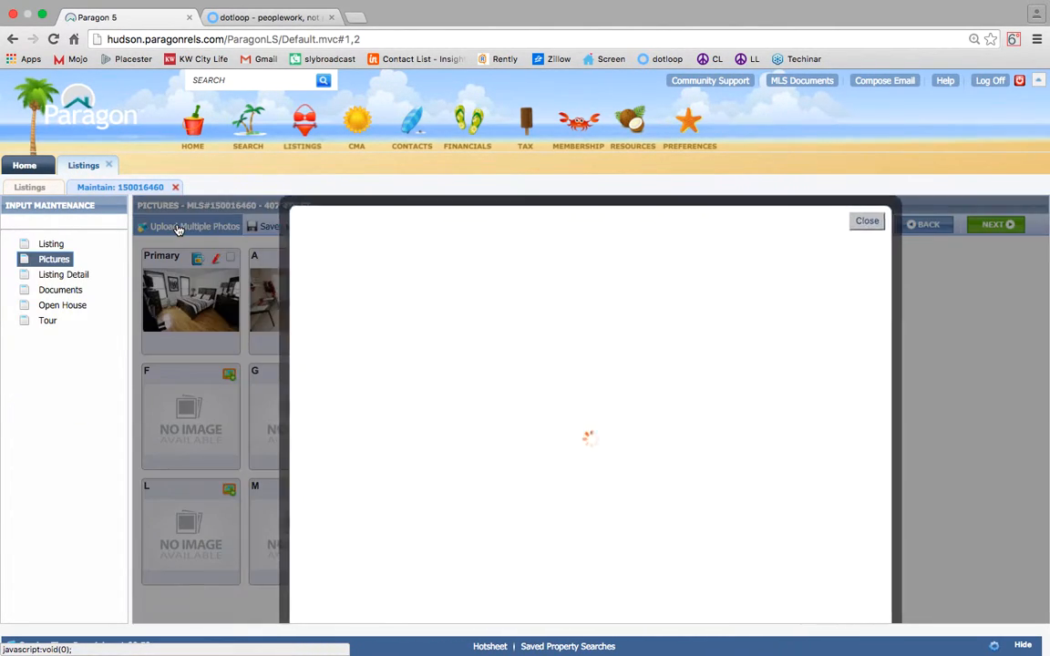
{"action": "left_click", "coordinate": [330, 533]}
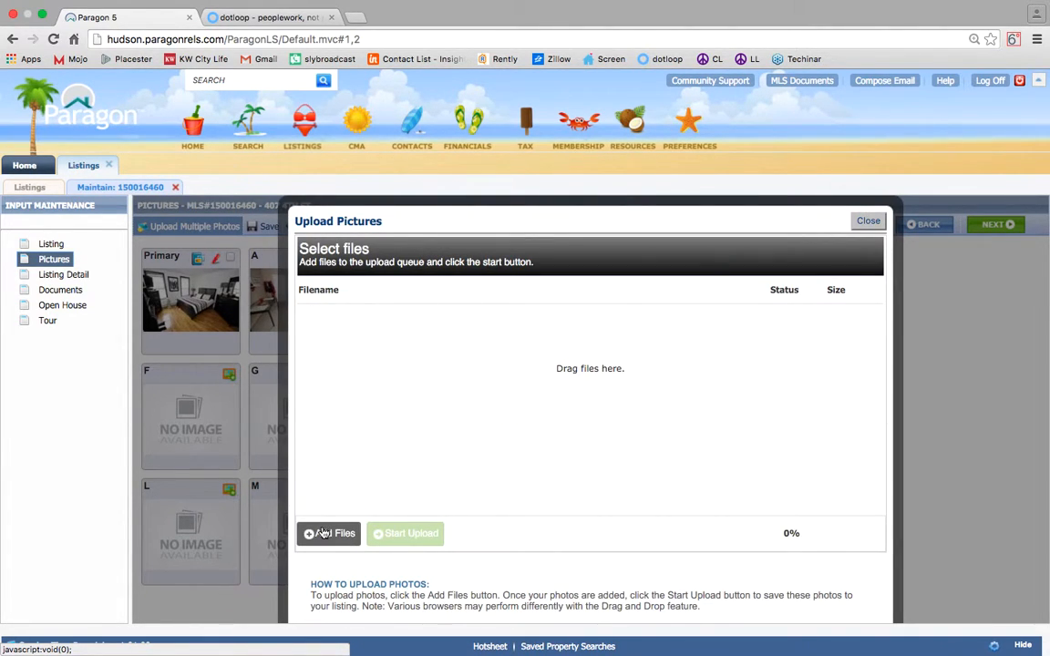
{"action": "double_click", "coordinate": [202, 51]}
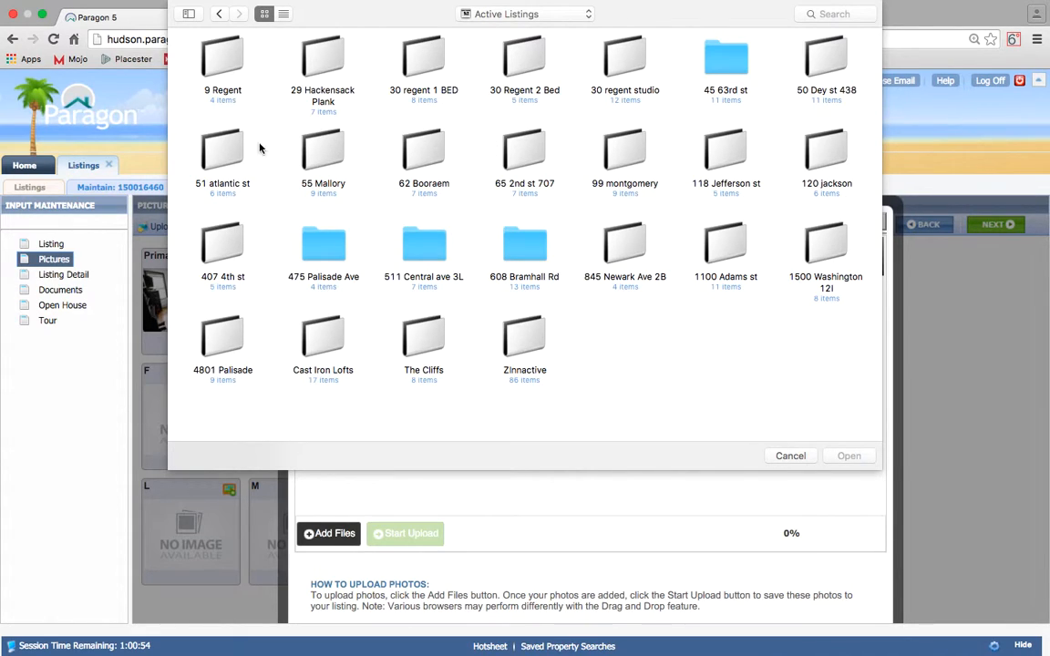
{"action": "double_click", "coordinate": [214, 259]}
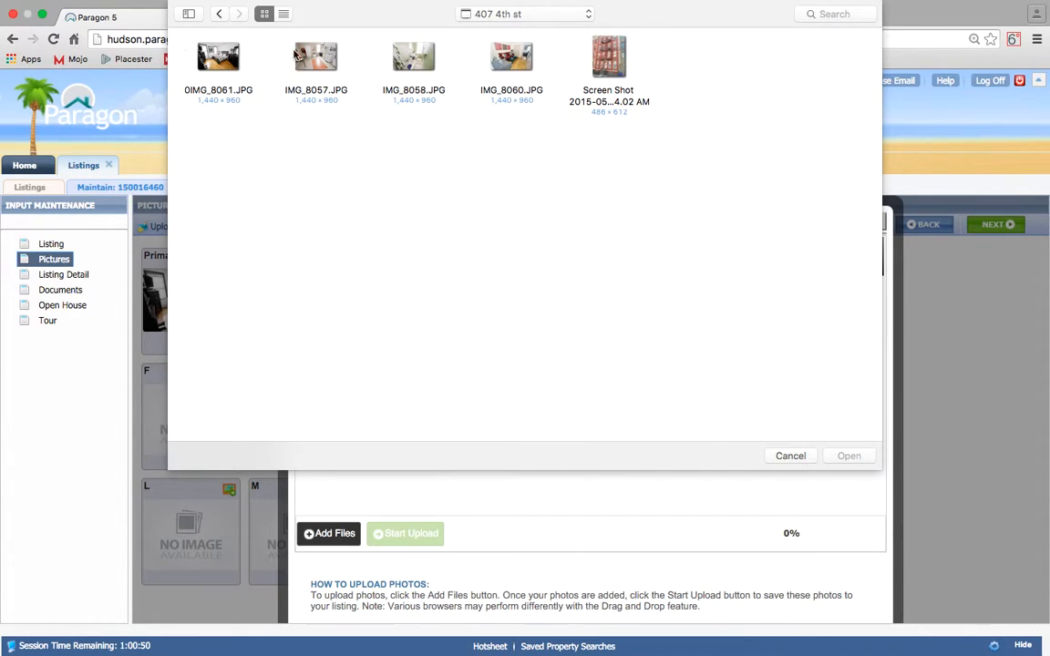
{"action": "key", "text": "super+a"}
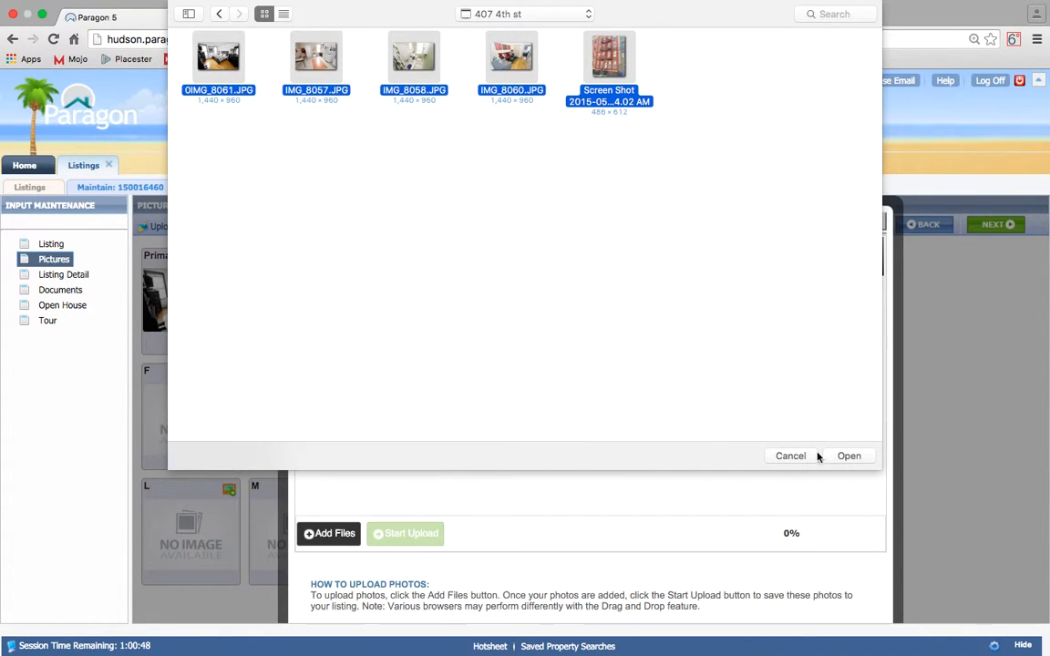
{"action": "left_click", "coordinate": [789, 458]}
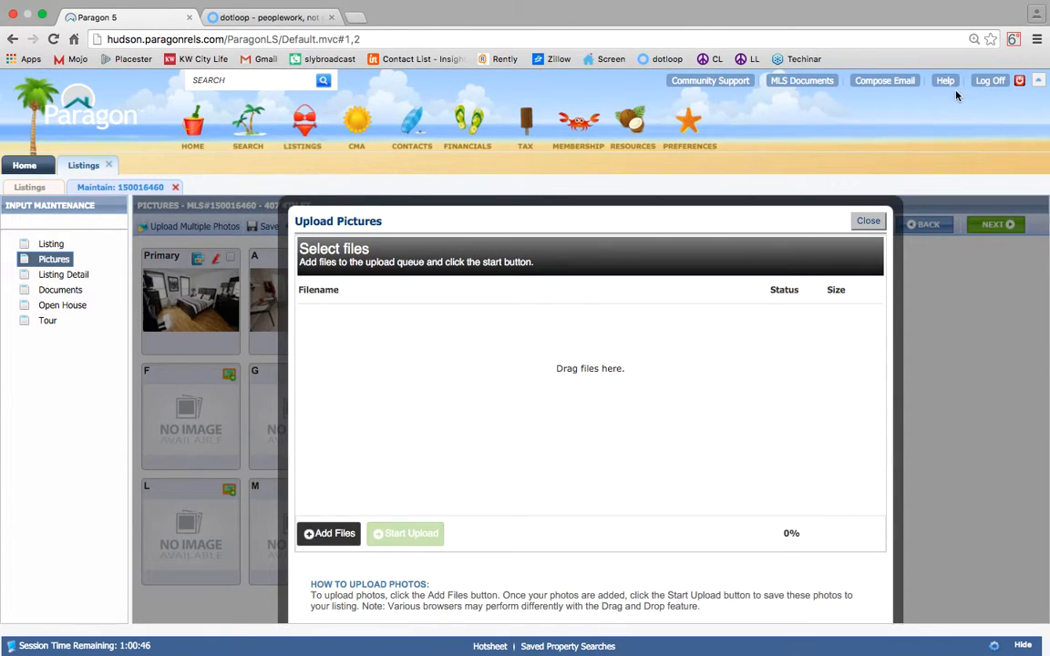
{"action": "left_click", "coordinate": [868, 222]}
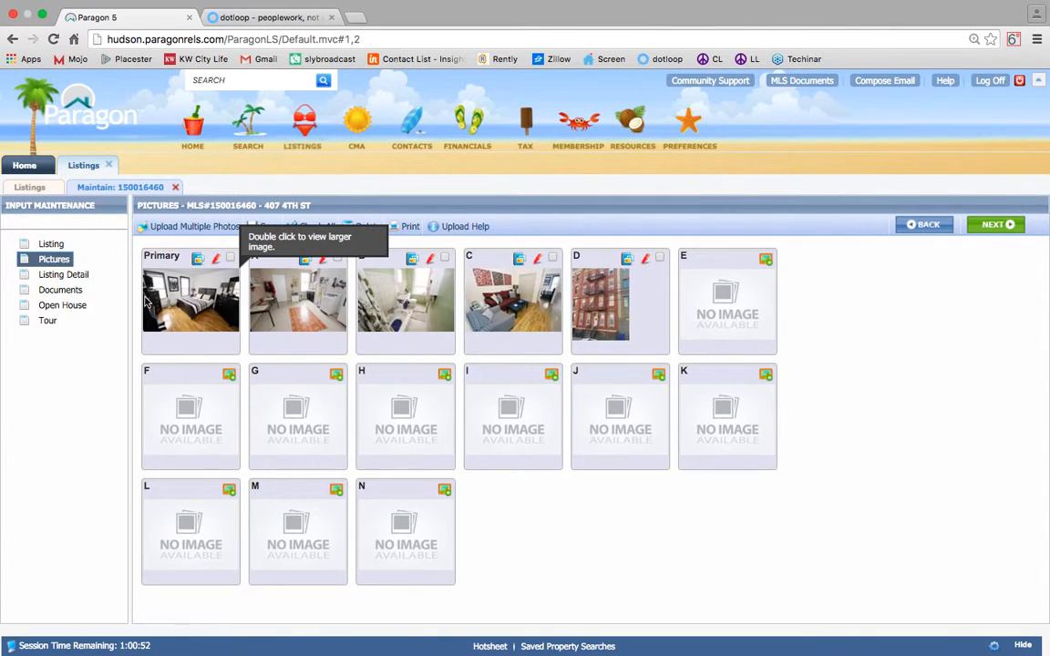
{"action": "left_click", "coordinate": [70, 298]}
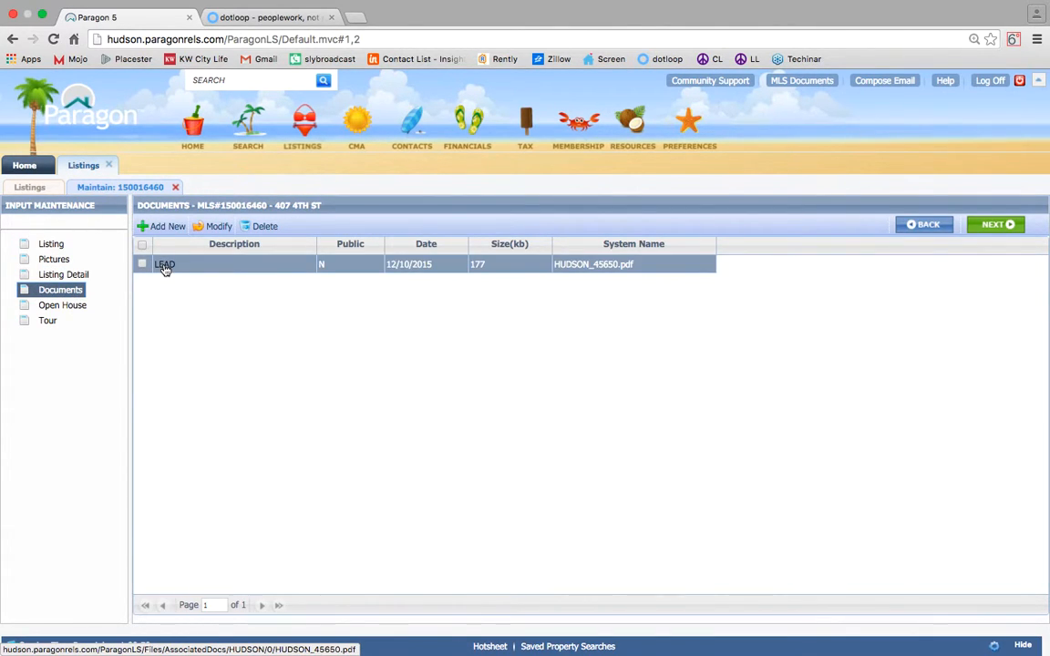
Download dotloop's Lead Based Paint Form (Lease) as a PDF and drag it to the desktop.
{"action": "left_click", "coordinate": [274, 17]}
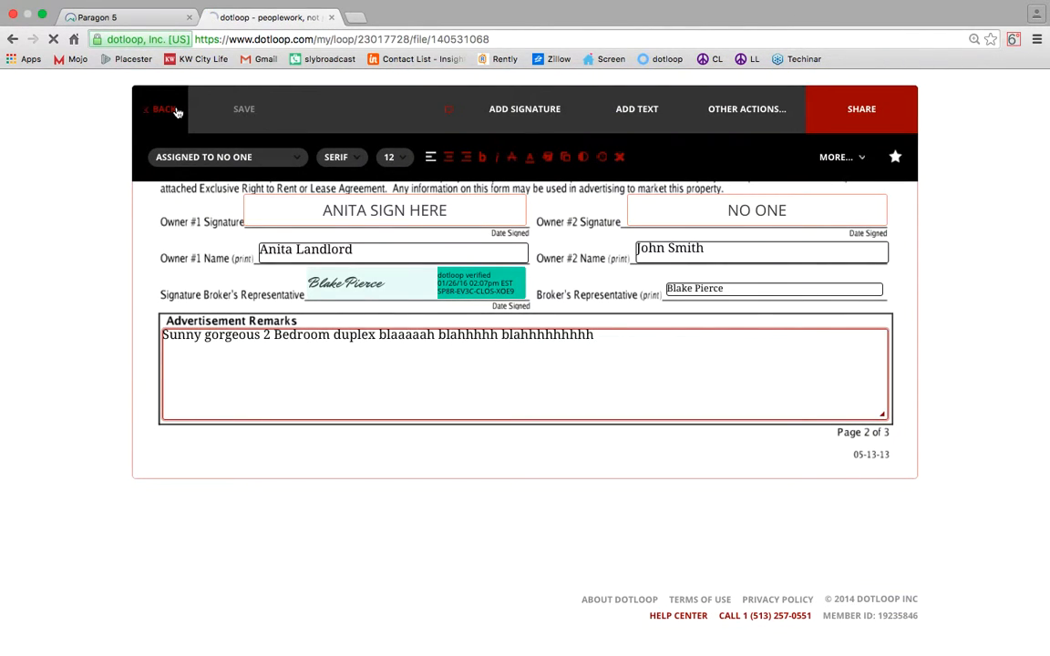
{"action": "left_click", "coordinate": [221, 157]}
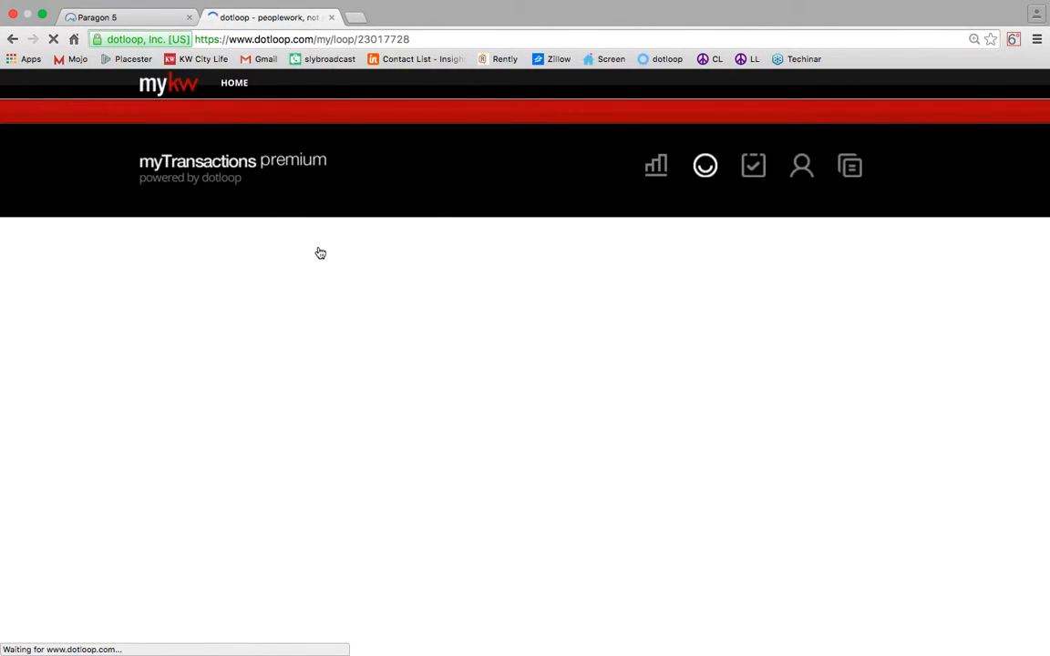
{"action": "scroll", "coordinate": [321, 252], "scroll_direction": "down", "scroll_amount": 5}
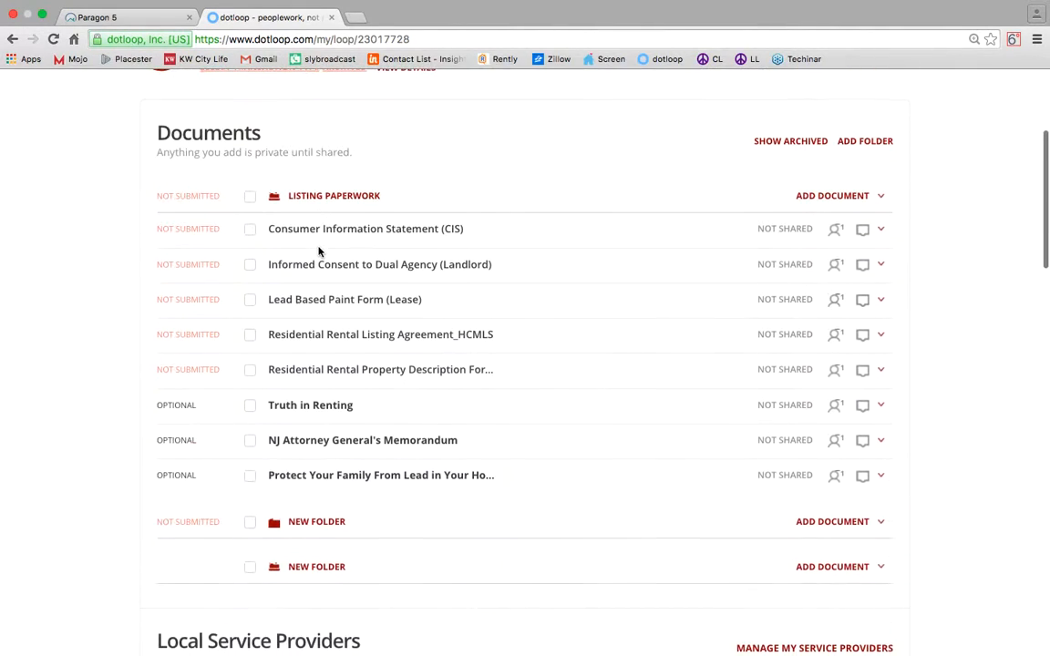
{"action": "left_click", "coordinate": [251, 301]}
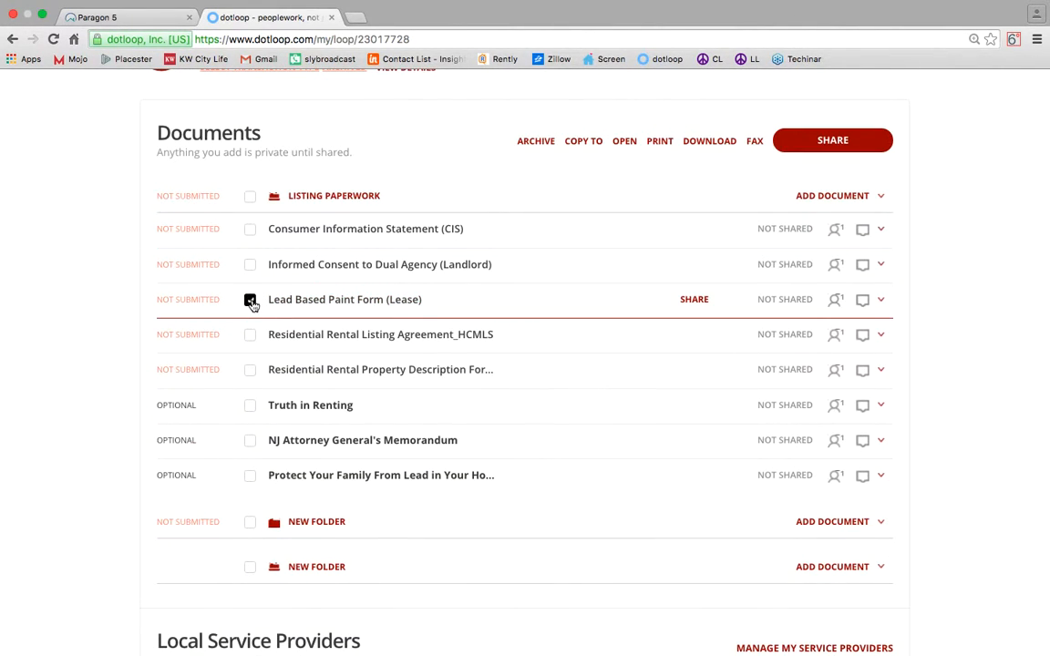
{"action": "left_click", "coordinate": [882, 301]}
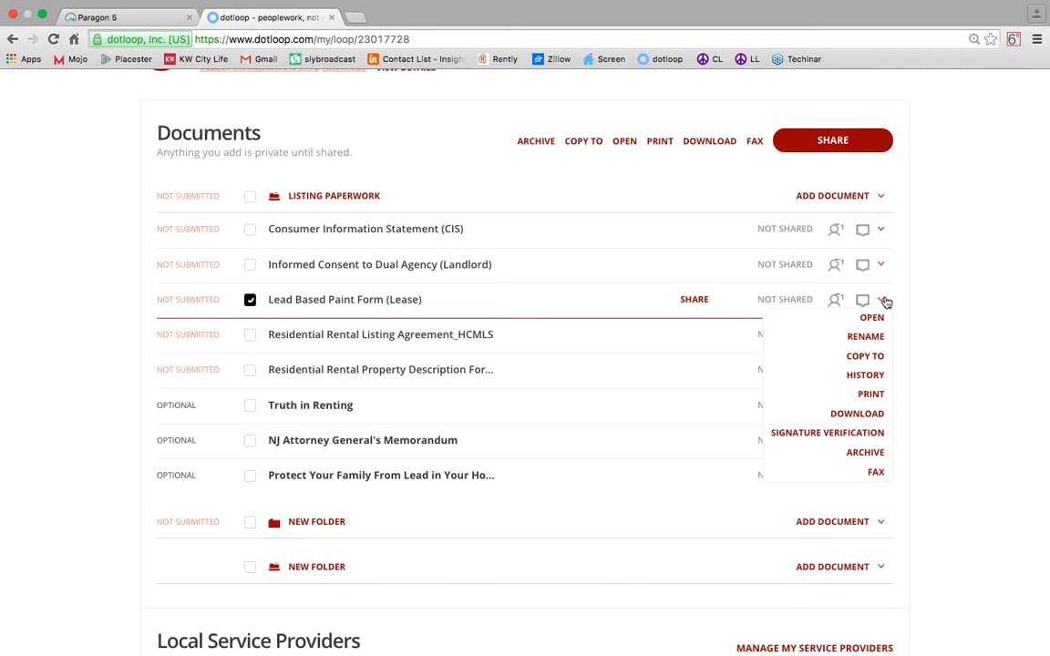
{"action": "left_click", "coordinate": [862, 414]}
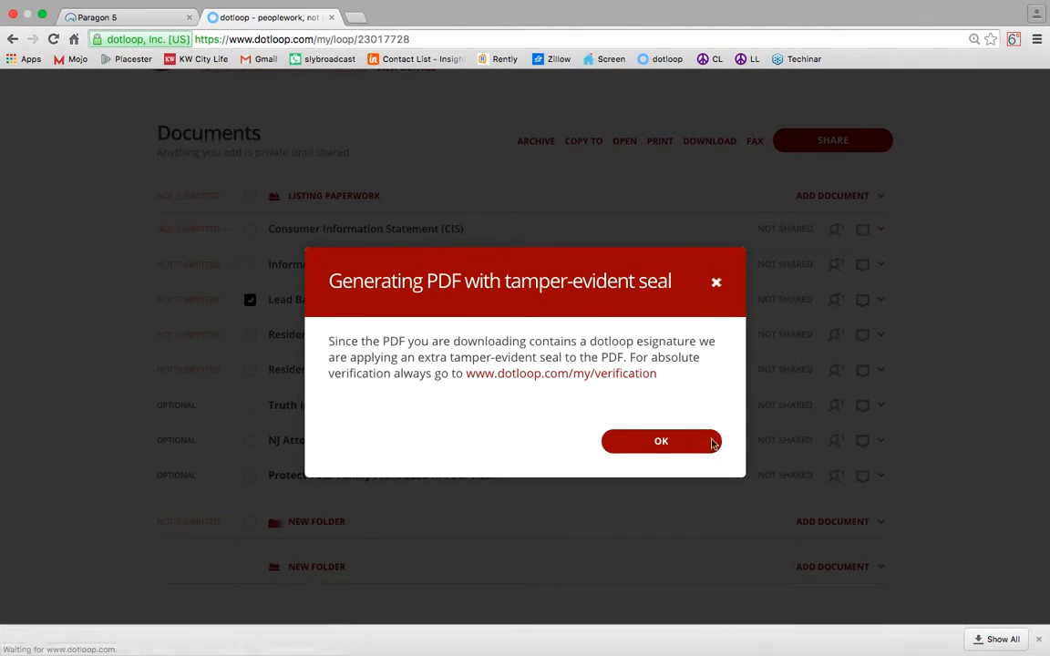
{"action": "left_click", "coordinate": [660, 441]}
{"action": "mouse_move", "coordinate": [43, 5]}
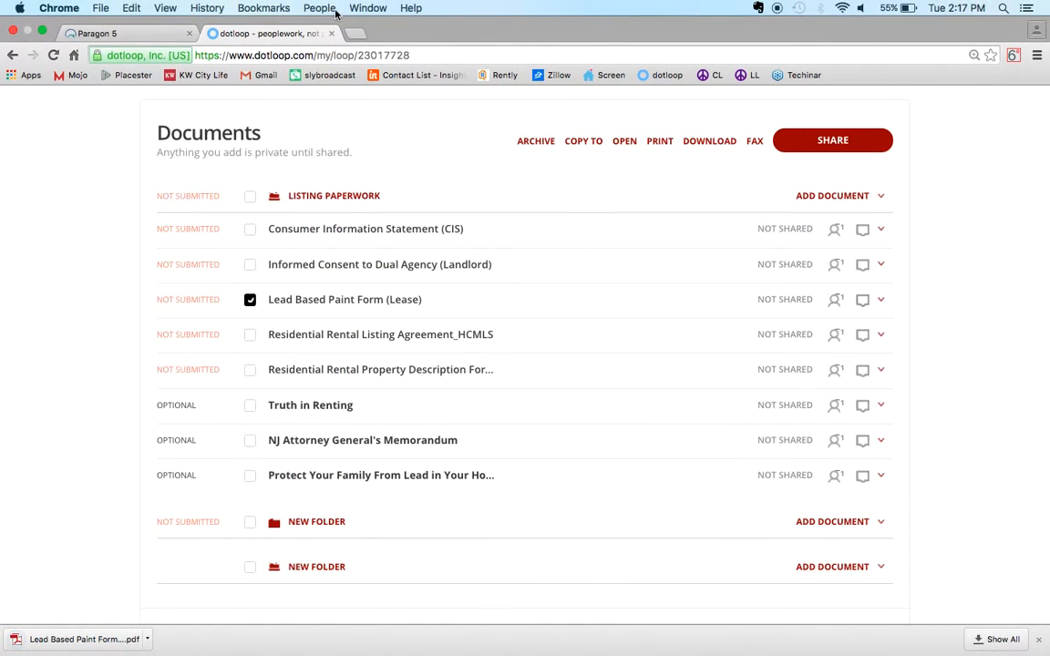
{"action": "left_click", "coordinate": [42, 32]}
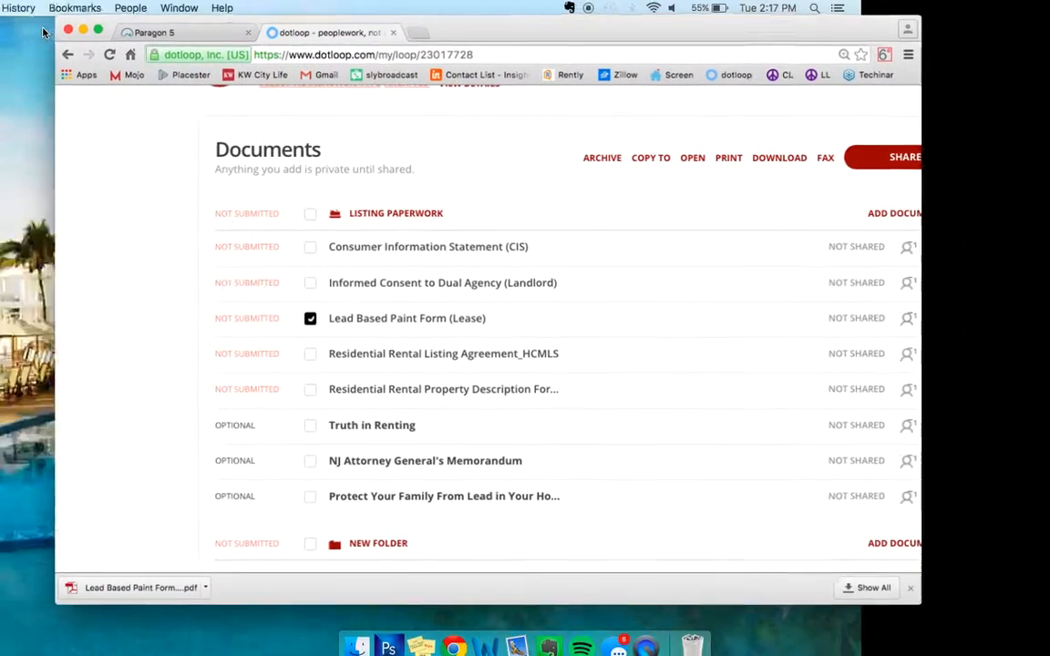
{"action": "mouse_move", "coordinate": [118, 586]}
{"action": "left_mouse_down"}
{"action": "mouse_move", "coordinate": [55, 588]}
{"action": "mouse_move", "coordinate": [31, 612]}
{"action": "mouse_move", "coordinate": [66, 625]}
{"action": "left_mouse_up"}
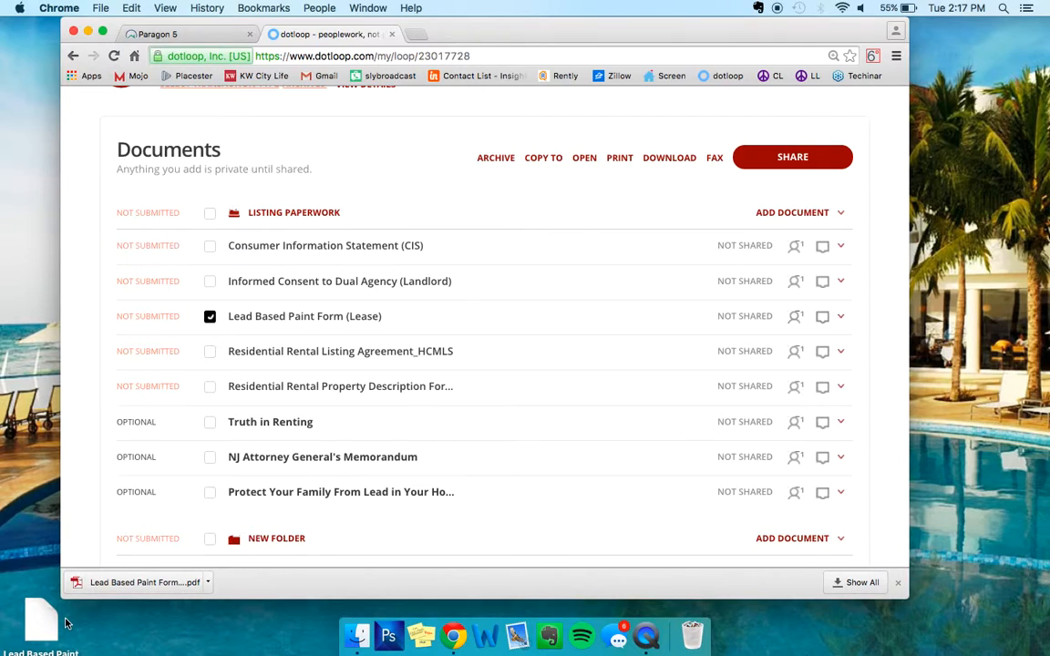
Start attaching the lead paint PDF as a document, cancel, then view the Open House and Tour pages.
{"action": "left_click", "coordinate": [201, 36]}
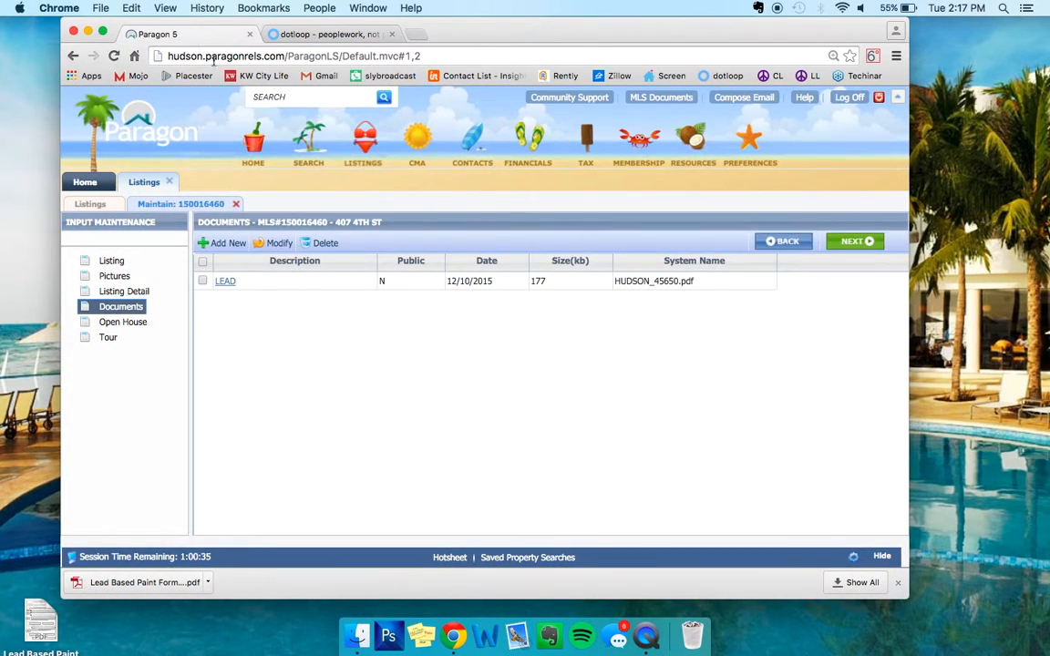
{"action": "left_click", "coordinate": [226, 244]}
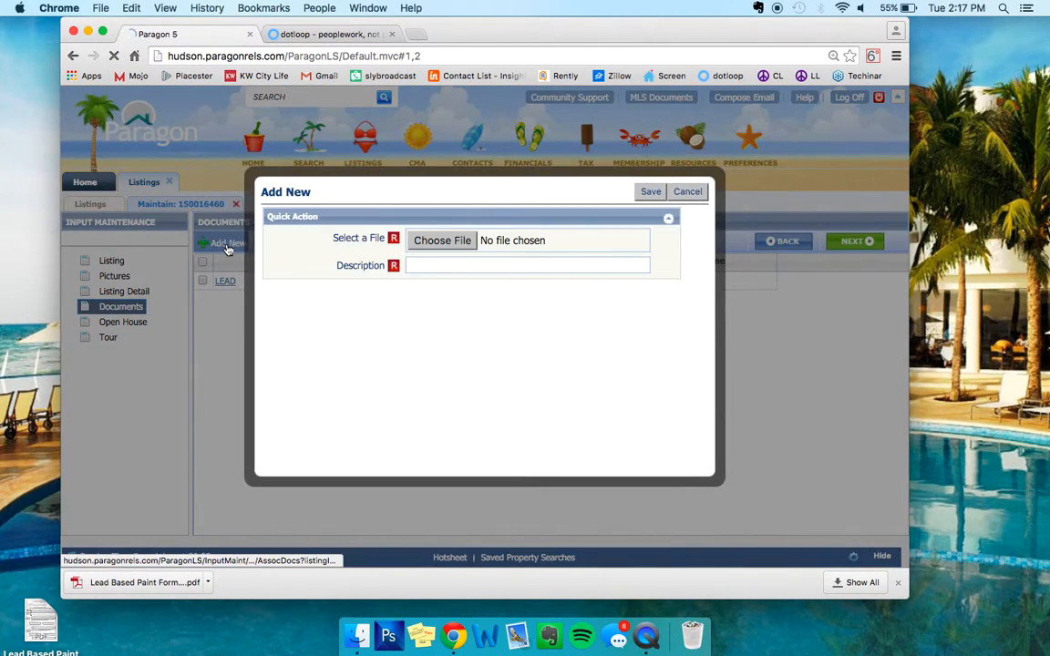
{"action": "left_click", "coordinate": [447, 241]}
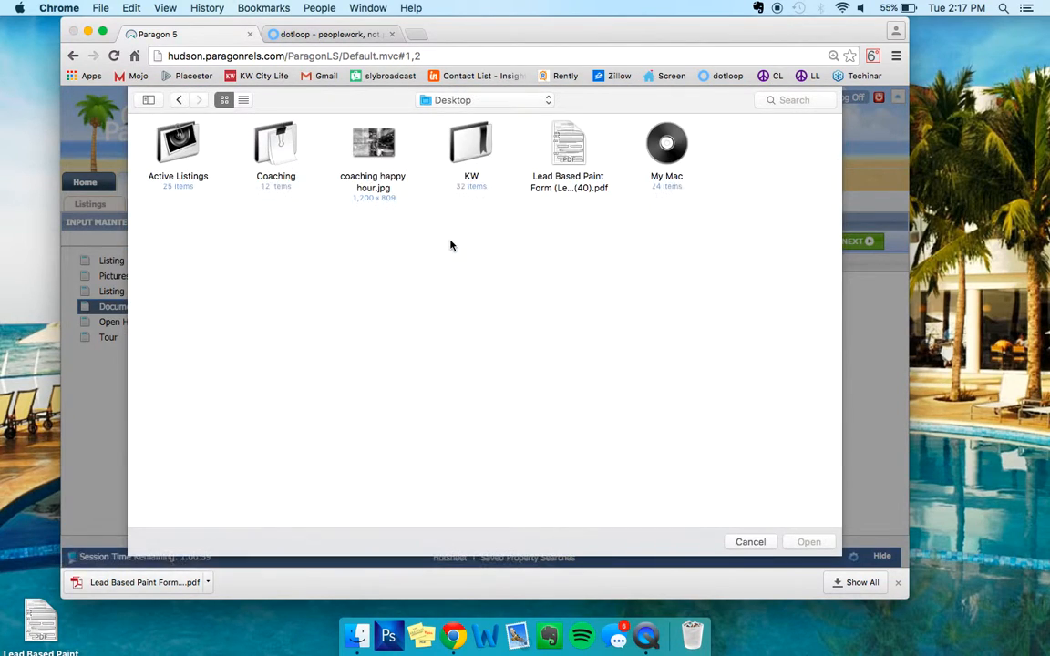
{"action": "double_click", "coordinate": [565, 144]}
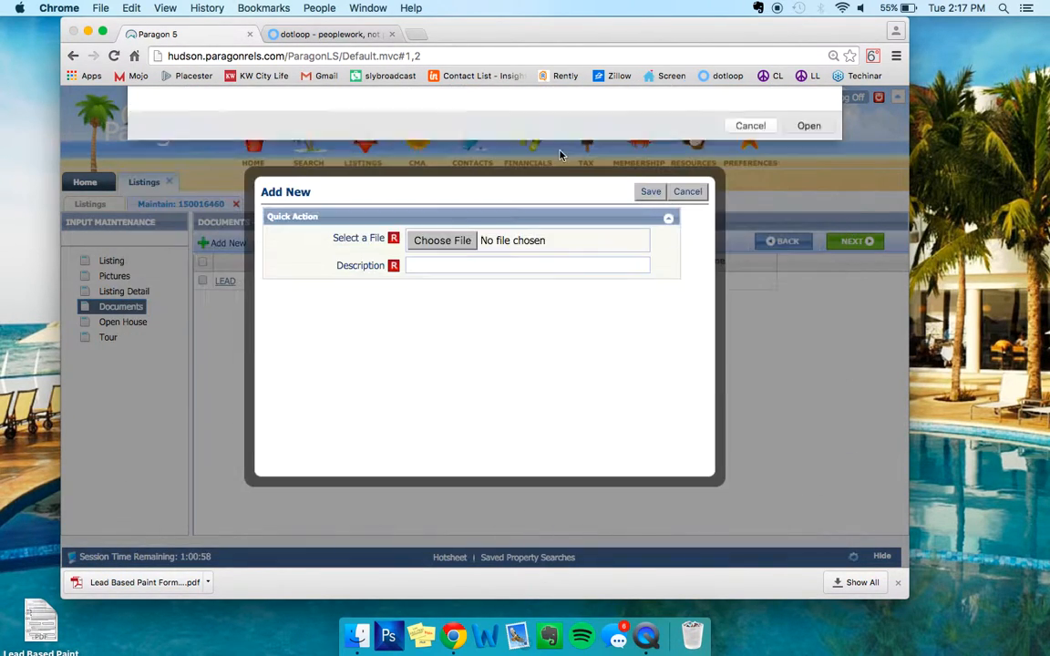
{"action": "left_click", "coordinate": [473, 266]}
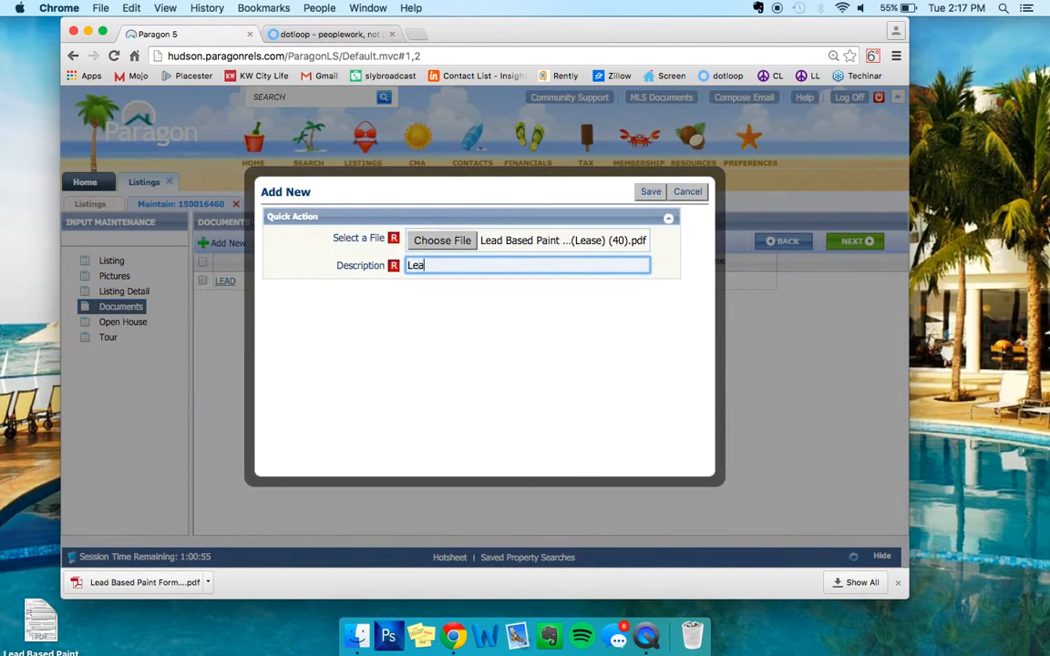
{"action": "left_click", "coordinate": [694, 191]}
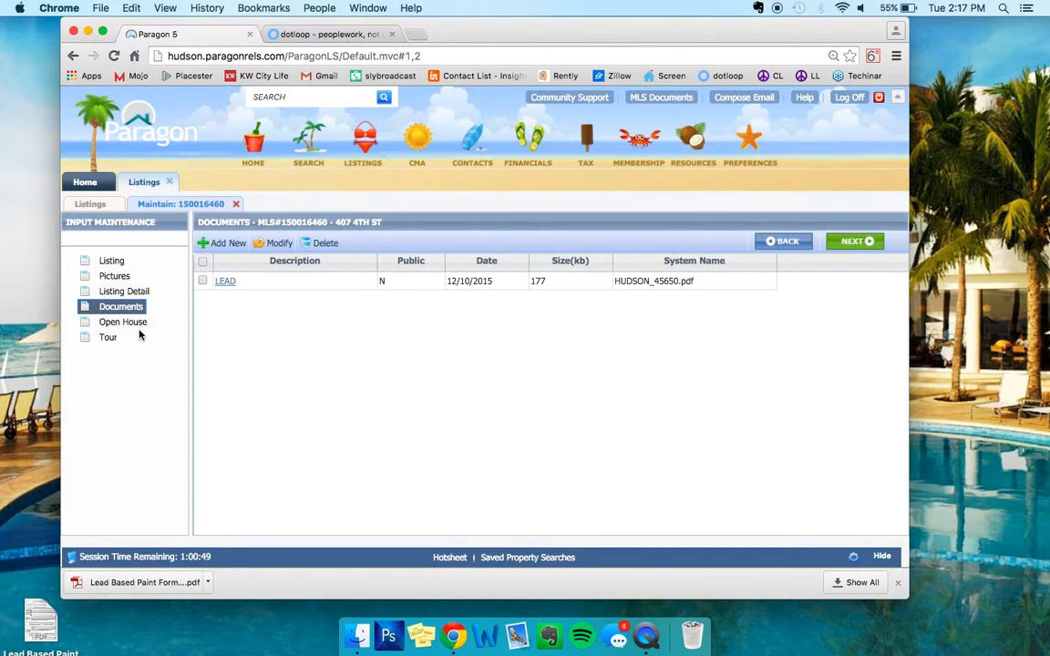
{"action": "left_click", "coordinate": [132, 325]}
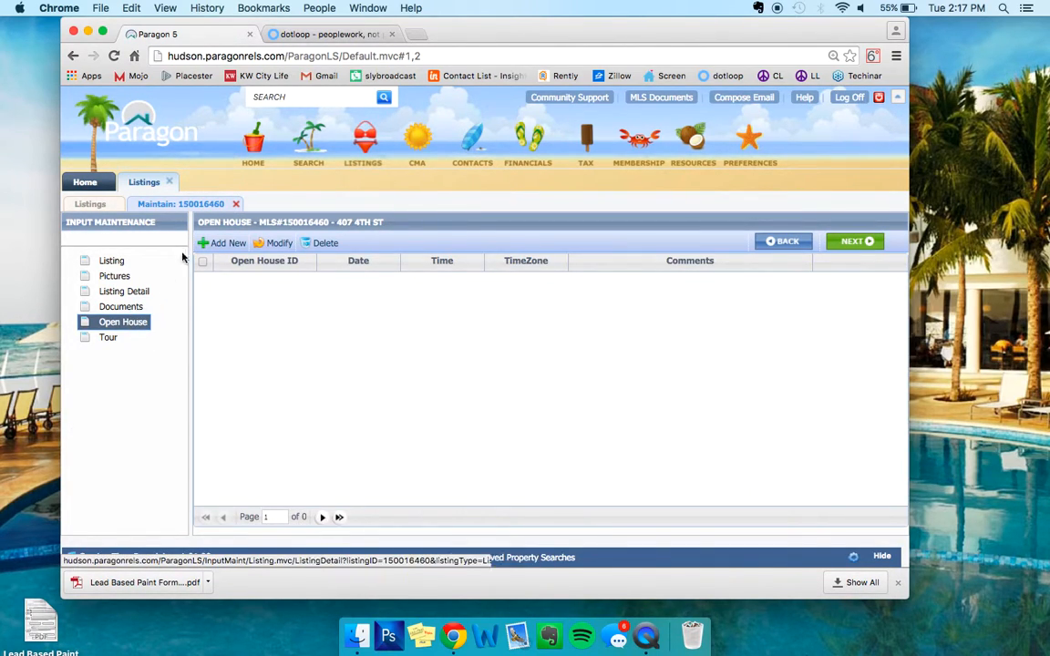
{"action": "left_click", "coordinate": [108, 338]}
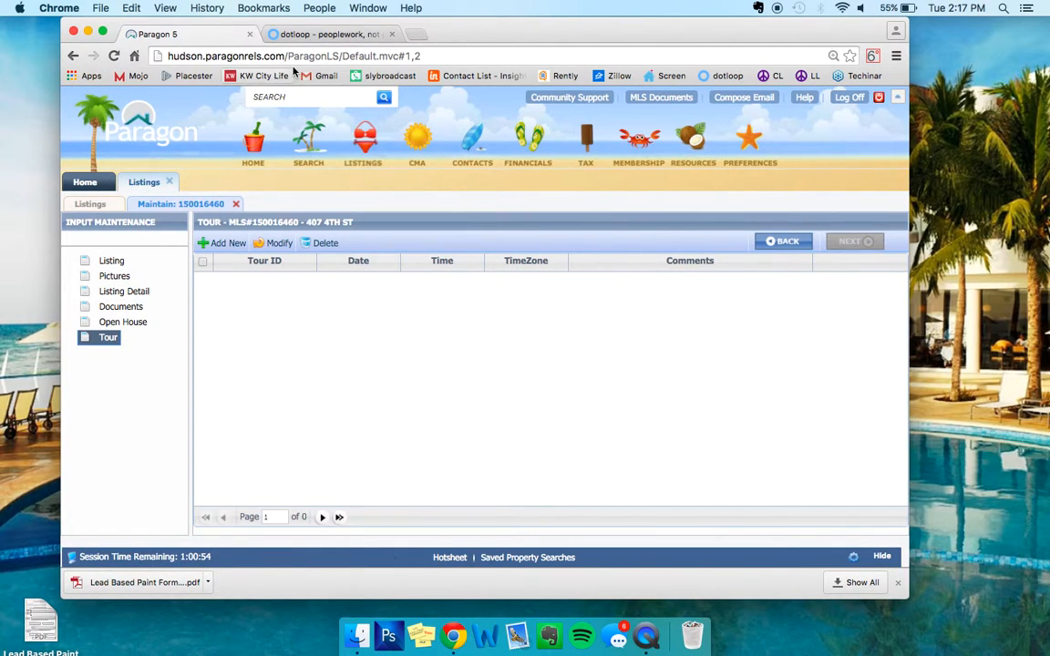
{"action": "left_click", "coordinate": [233, 204]}
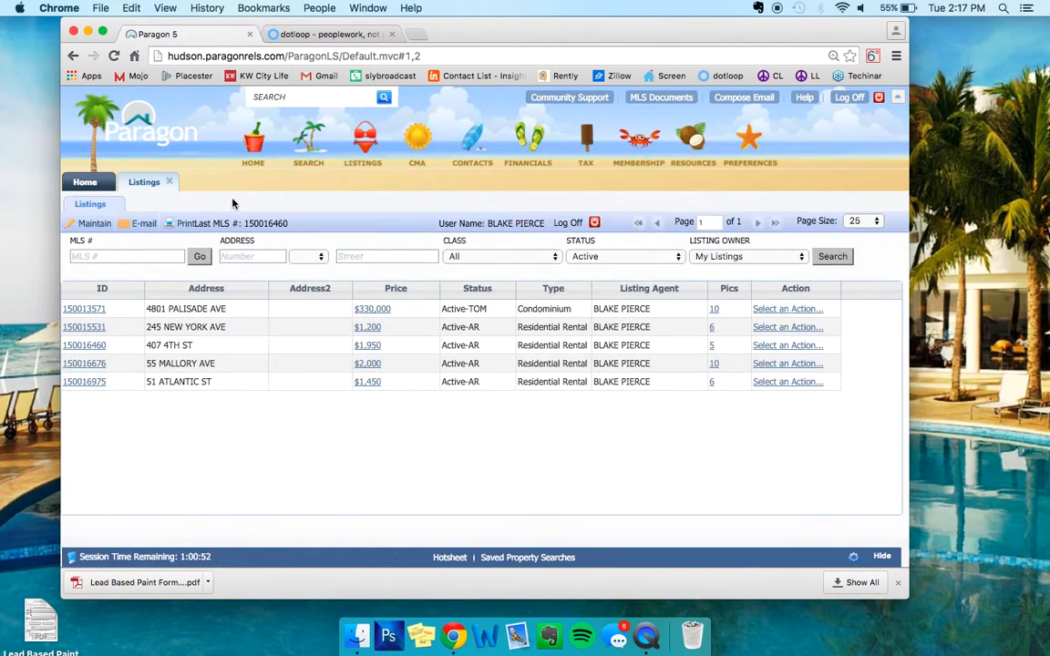
{"action": "left_click", "coordinate": [168, 182]}
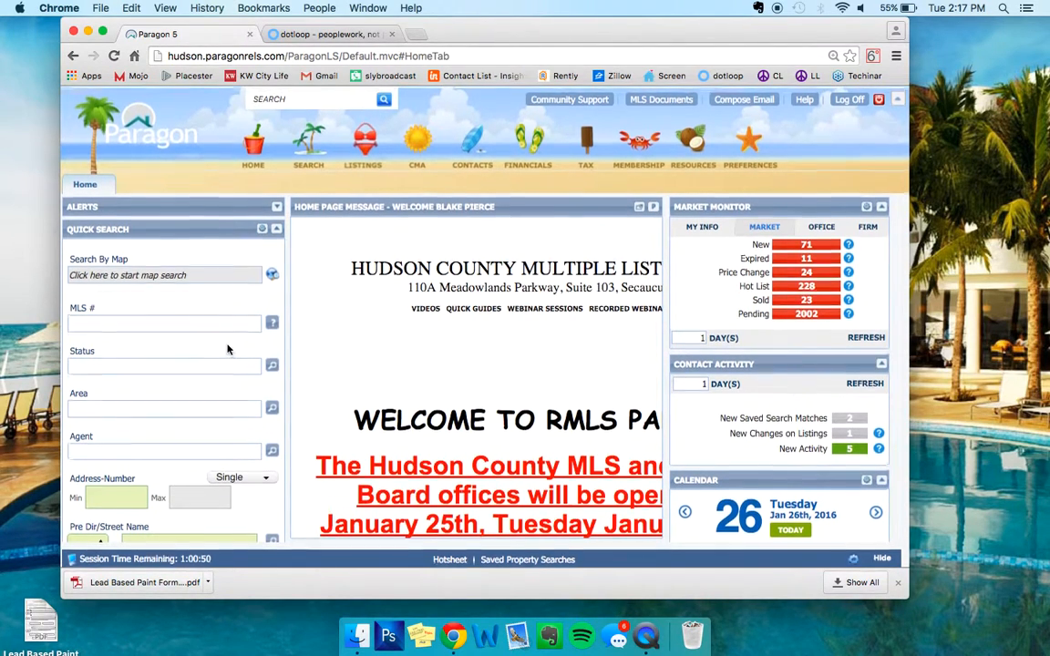
{"action": "left_click", "coordinate": [311, 33]}
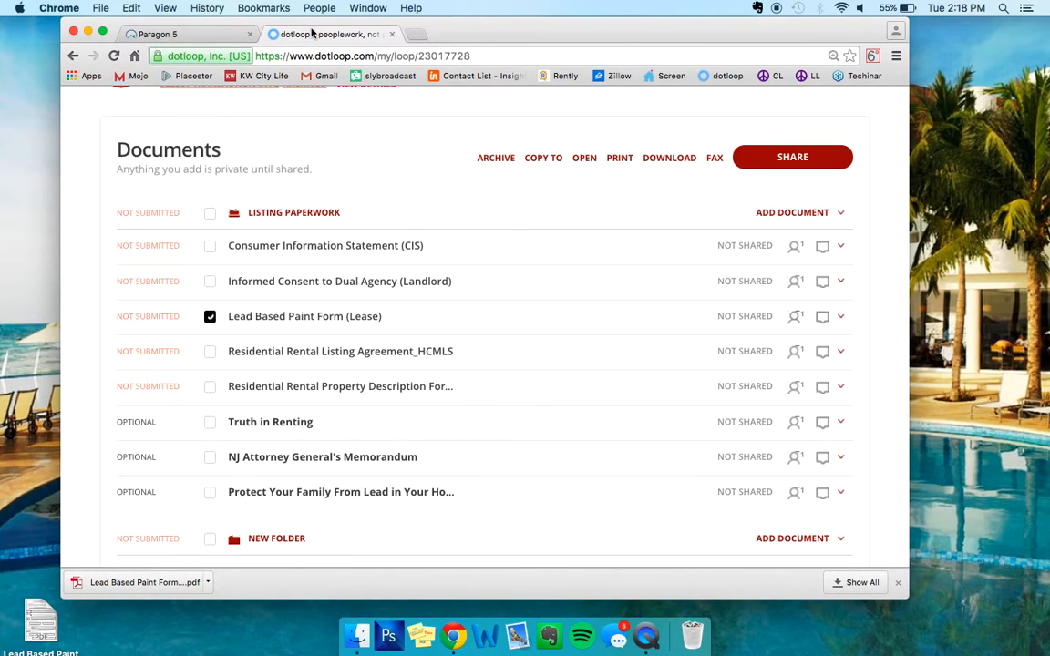
{"action": "left_click", "coordinate": [391, 34]}
{"action": "left_click", "coordinate": [251, 34]}
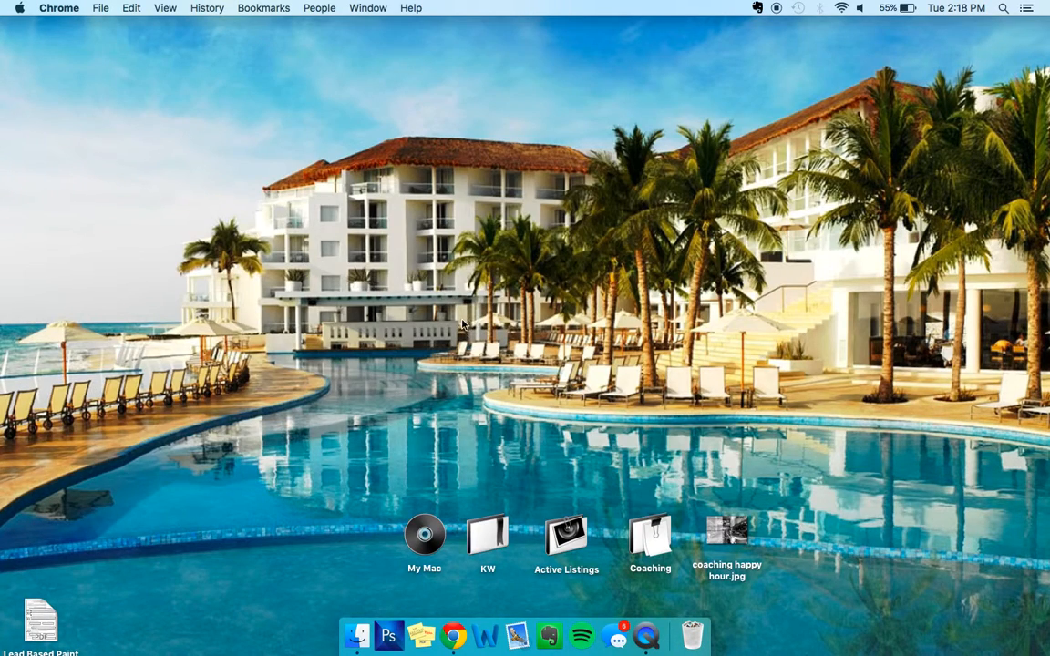
Move the Lead Based Paint PDF from the desktop to the Trash.
{"action": "left_click", "coordinate": [39, 614]}
{"action": "mouse_move", "coordinate": [39, 613]}
{"action": "left_mouse_down"}
{"action": "mouse_move", "coordinate": [924, 364]}
{"action": "mouse_move", "coordinate": [652, 556]}
{"action": "mouse_move", "coordinate": [684, 636]}
{"action": "left_mouse_up"}
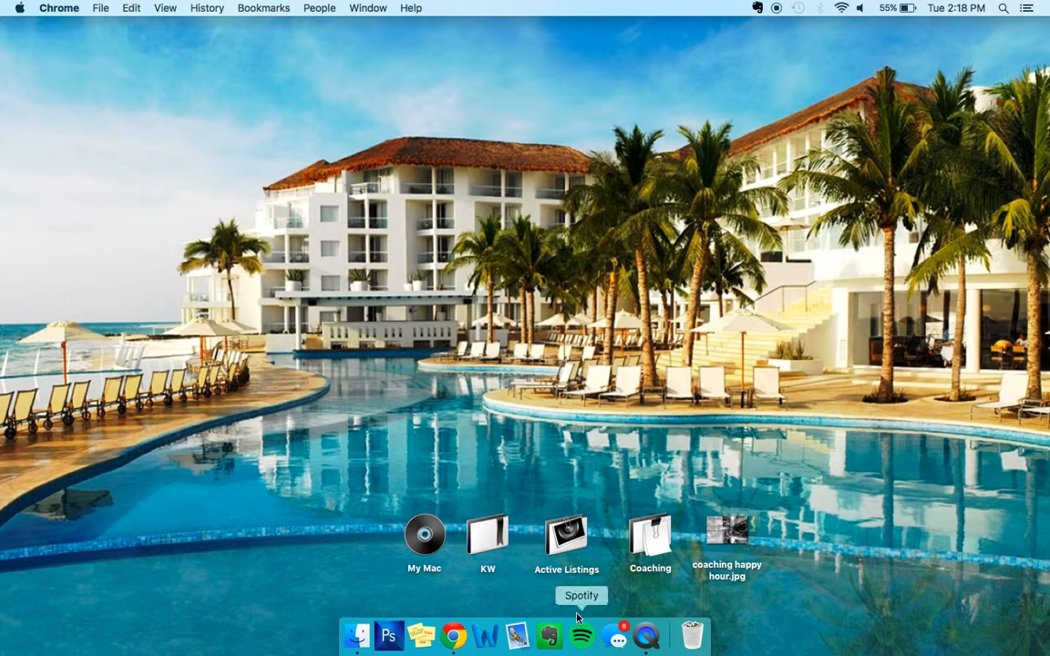
{"action": "left_click", "coordinate": [58, 7]}
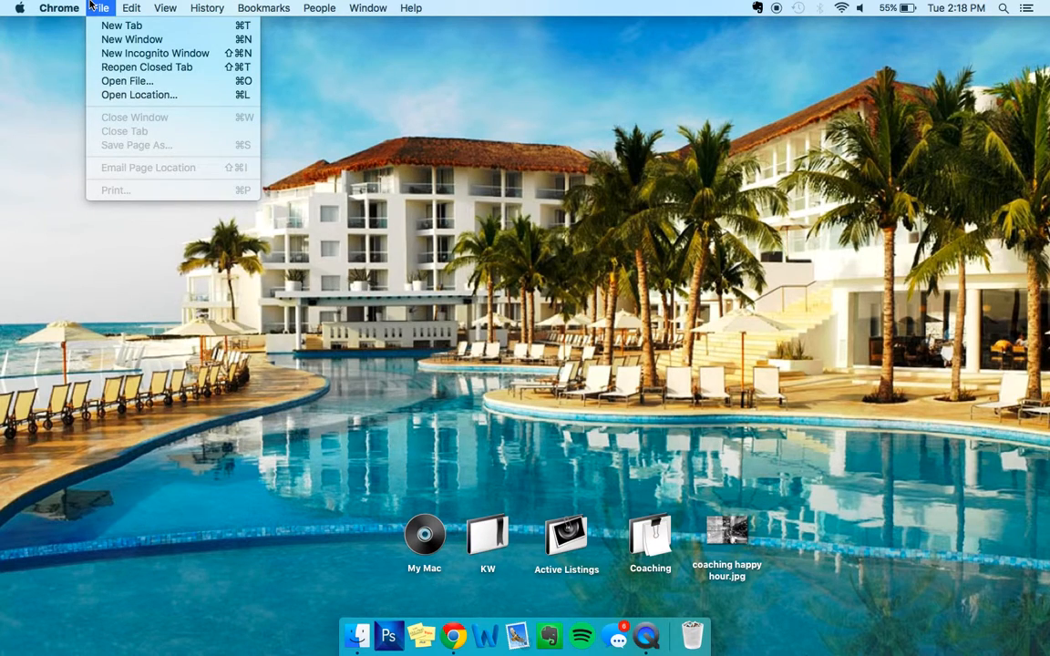
Quit QuickTime Player and name the screen recording 'rental list'.
{"action": "left_click", "coordinate": [657, 637]}
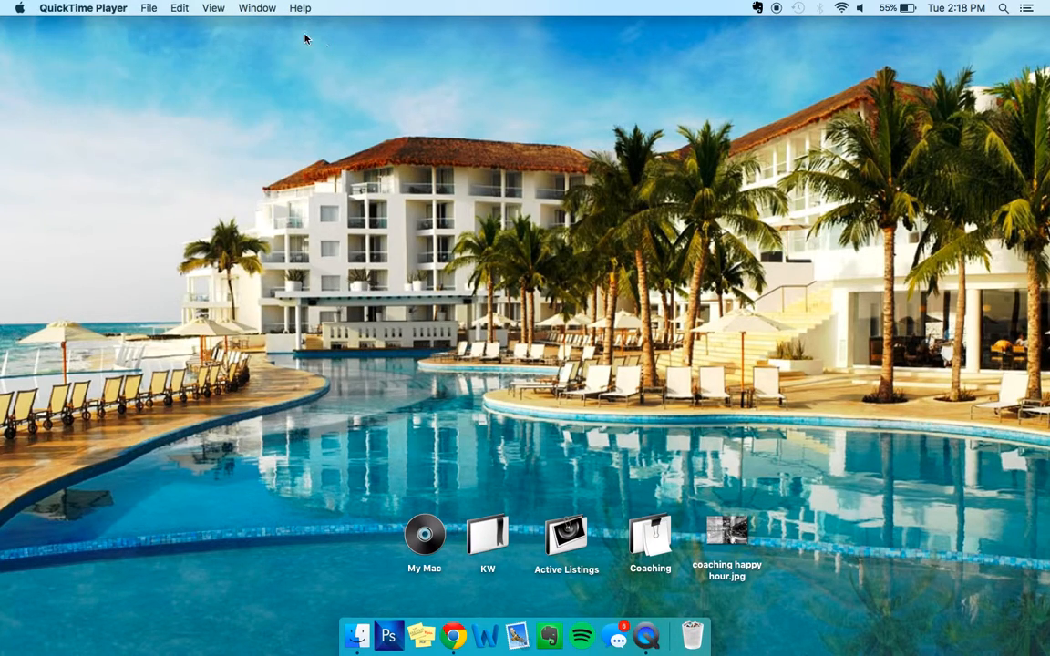
{"action": "left_click", "coordinate": [144, 8]}
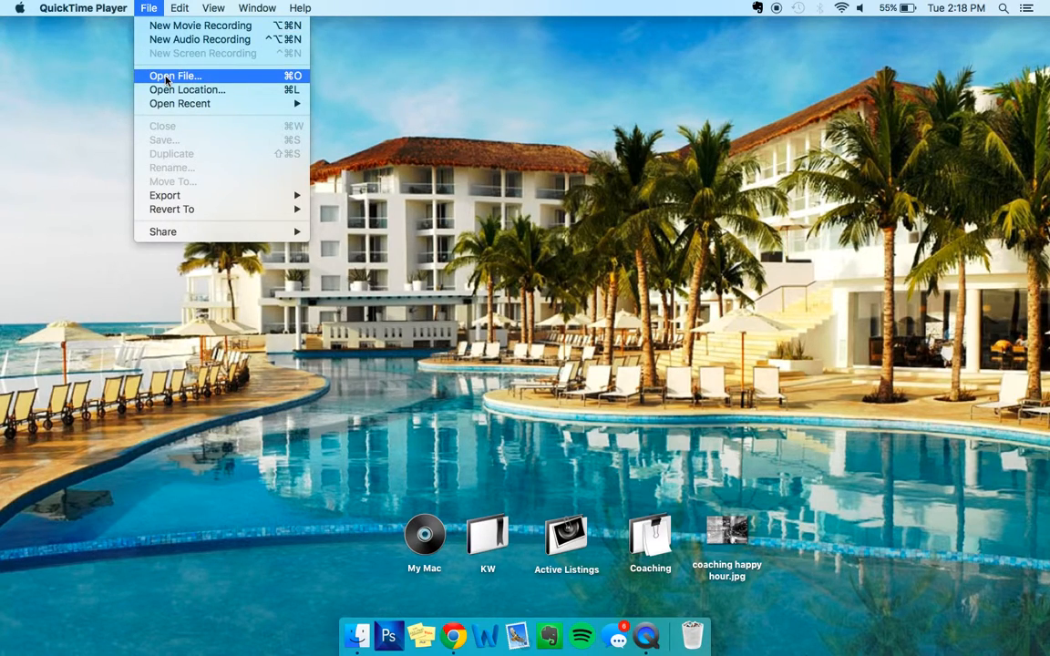
{"action": "right_click", "coordinate": [646, 636]}
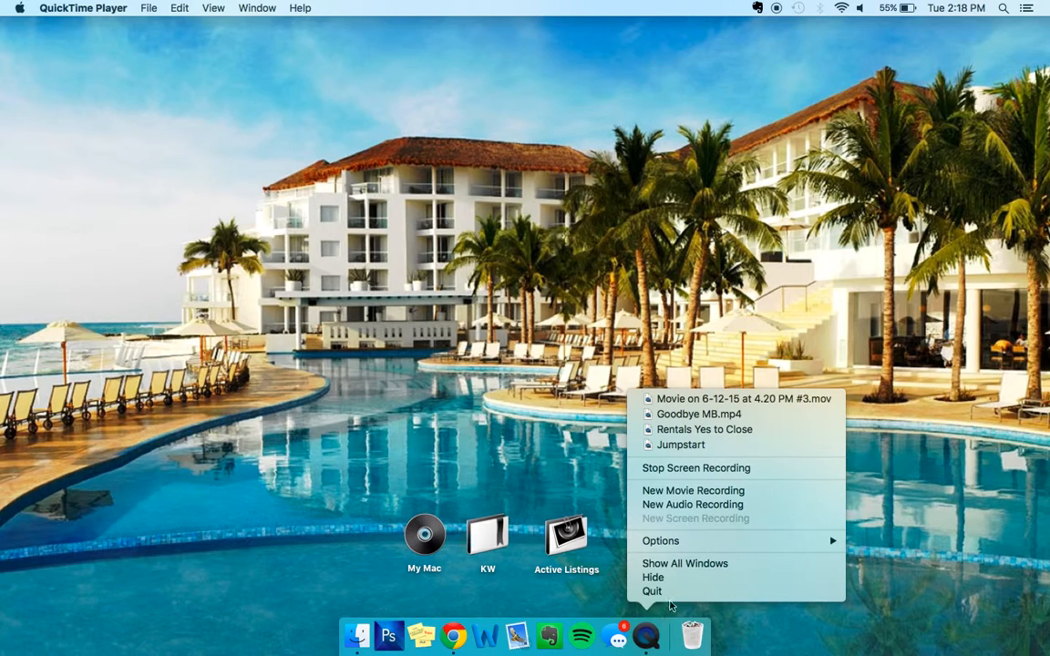
{"action": "left_click", "coordinate": [663, 591]}
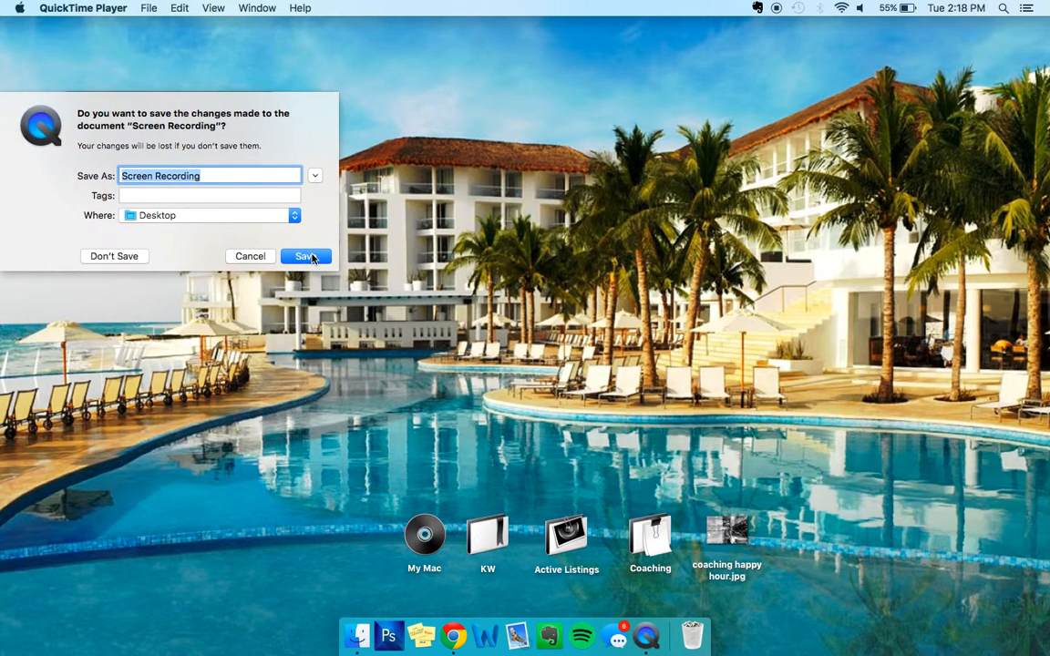
{"action": "type", "text": "r"}
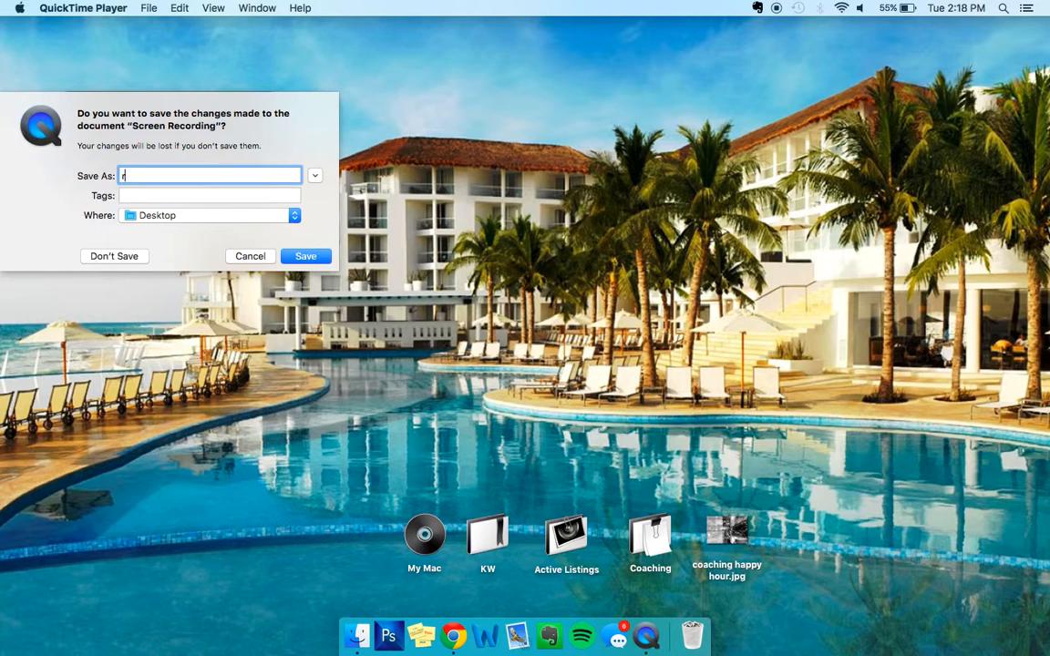
{"action": "type", "text": "ental list"}
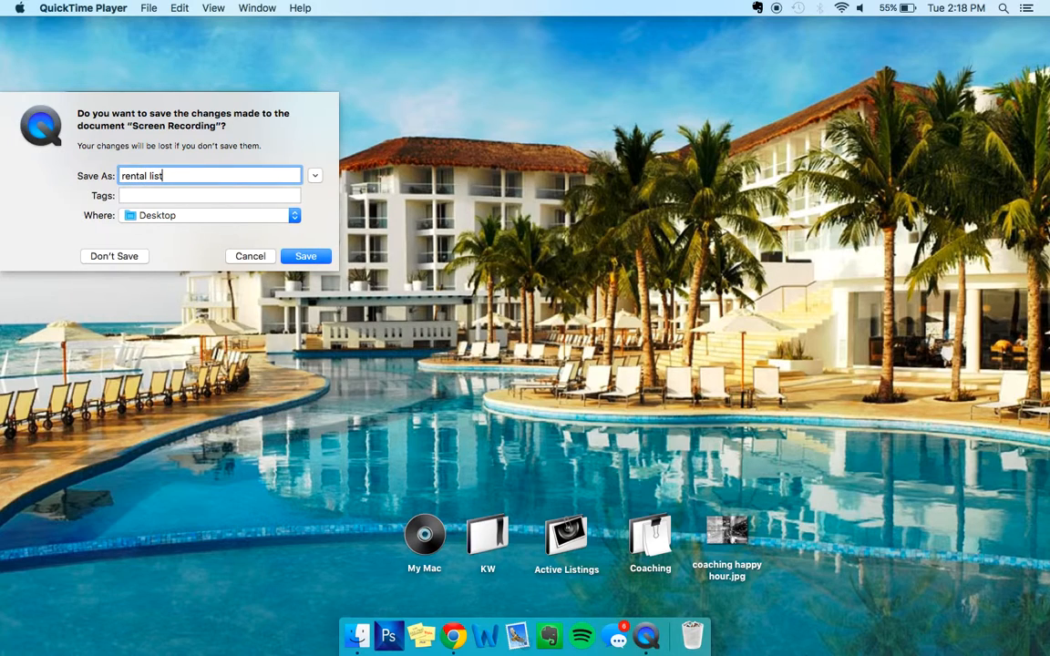